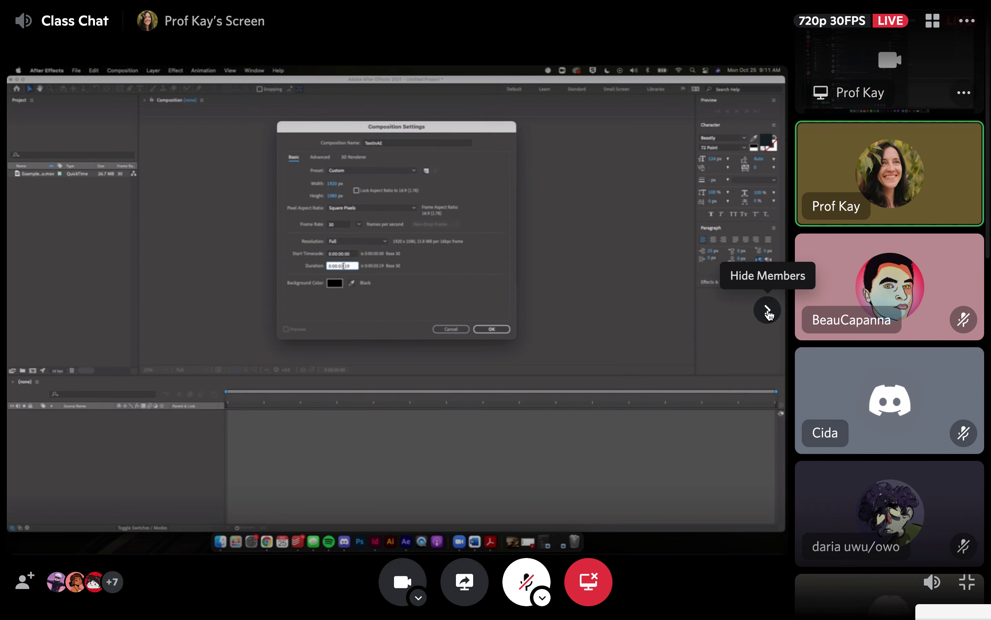
Step: Create the TextInAE composition at 1920 x 1080 px and 30 fps with a duration of 0:00:03:19
left_click(768, 310)
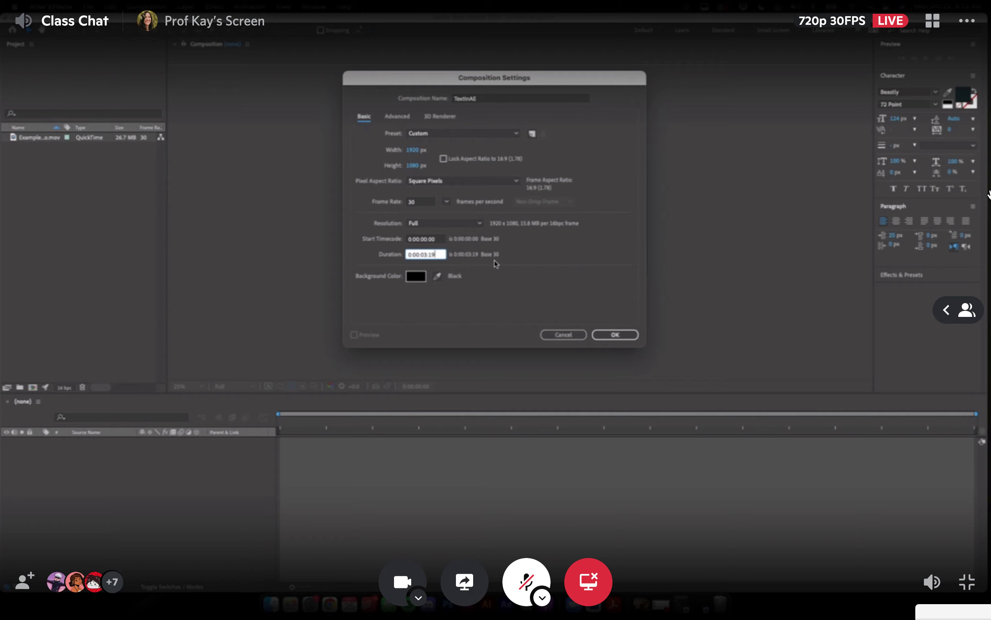
left_click(623, 334)
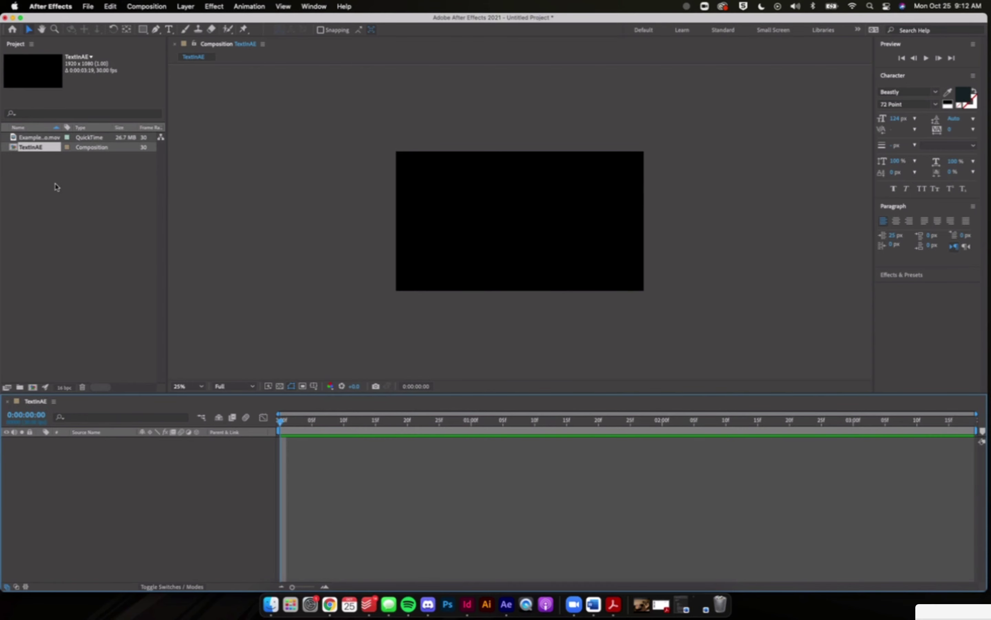
left_click(105, 208)
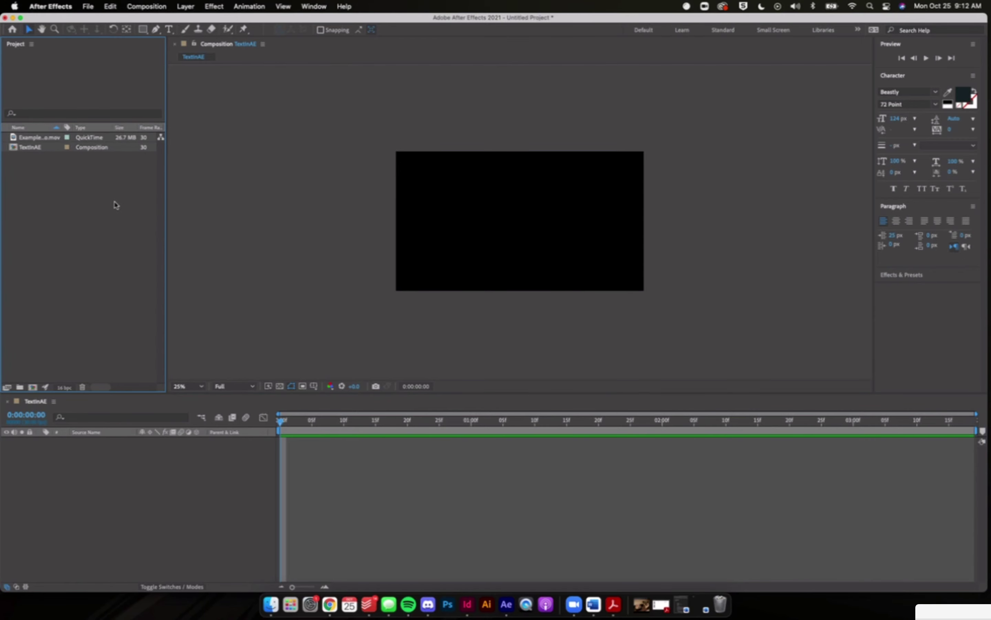
Step: Close the Spotify window and add the ExampleAudio.mov footage as a layer in the TextInAE timeline
left_click(45, 138)
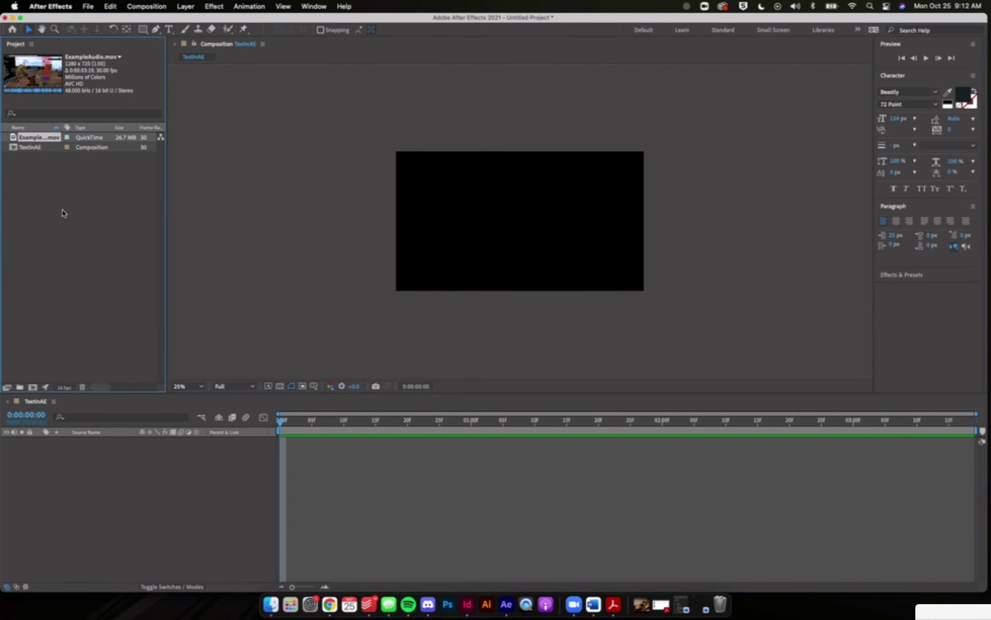
left_click(409, 606)
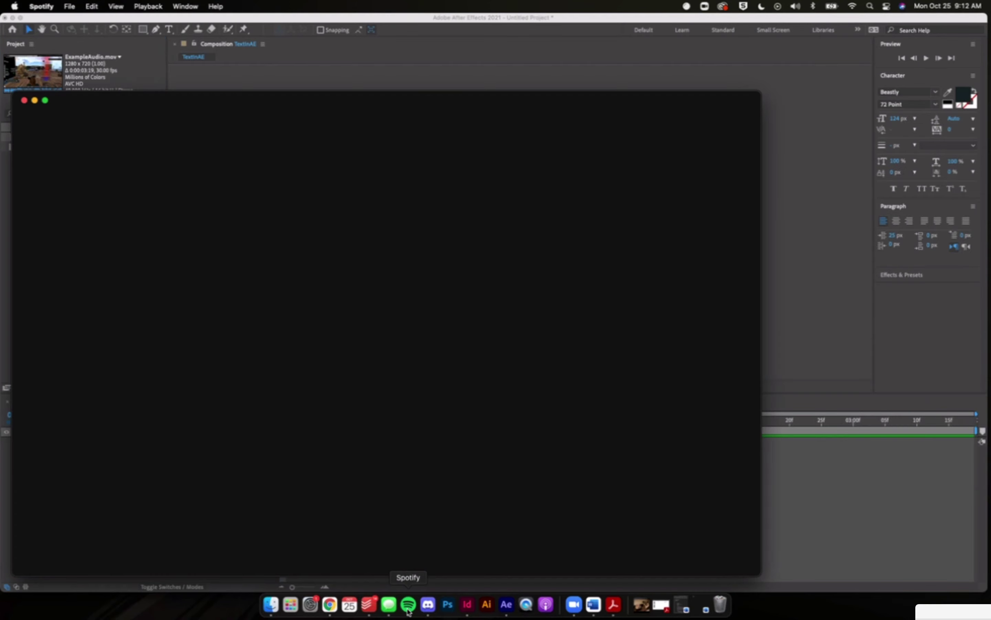
left_click(24, 100)
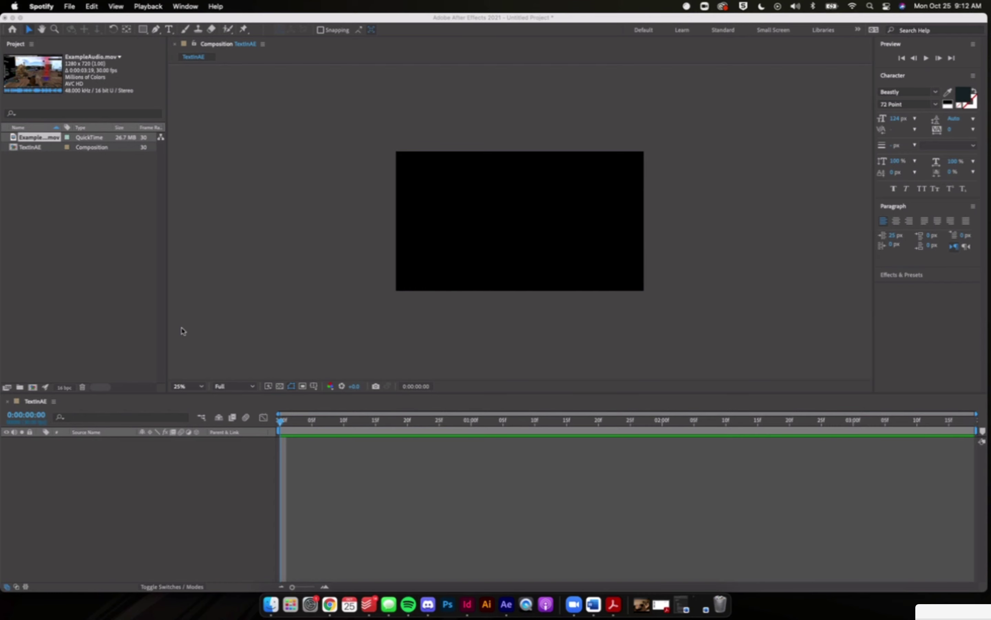
left_click(39, 140)
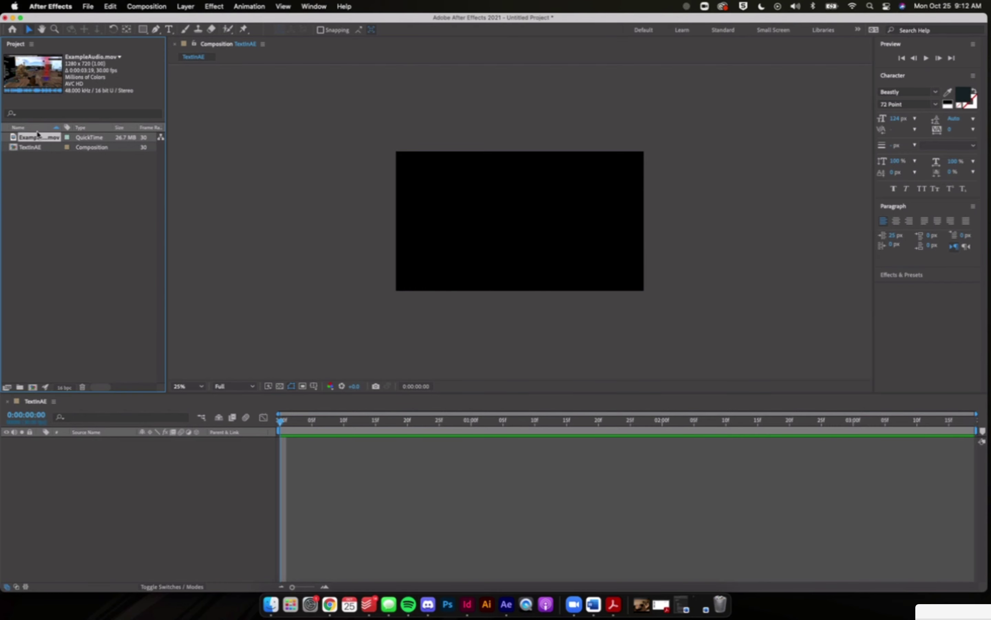
left_click_drag(38, 134, 48, 470)
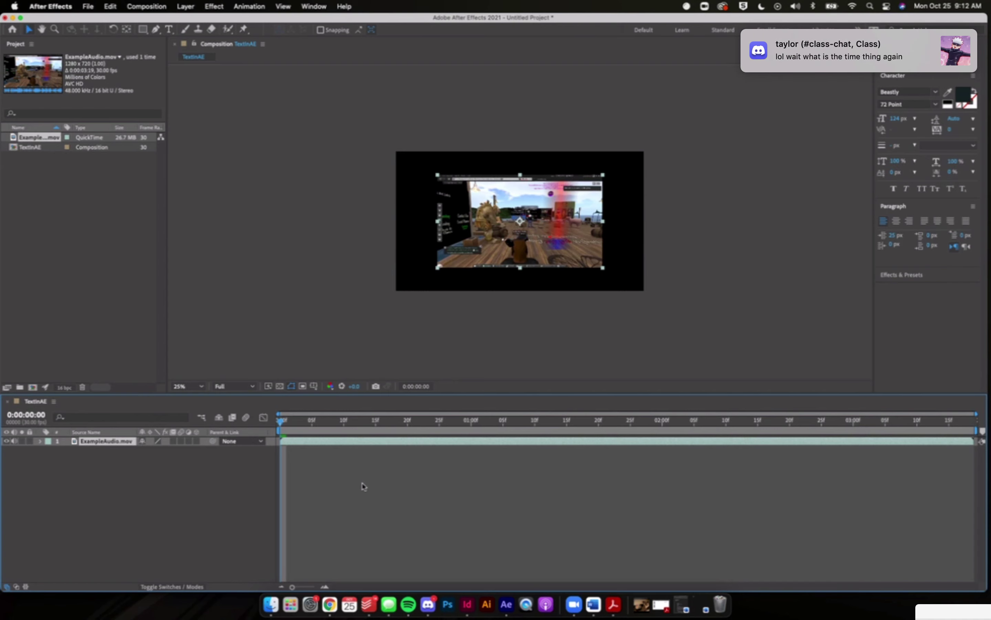
Step: Preview the composition with the ExampleAudio.mov layer and return the playhead to the first frame
key("space")
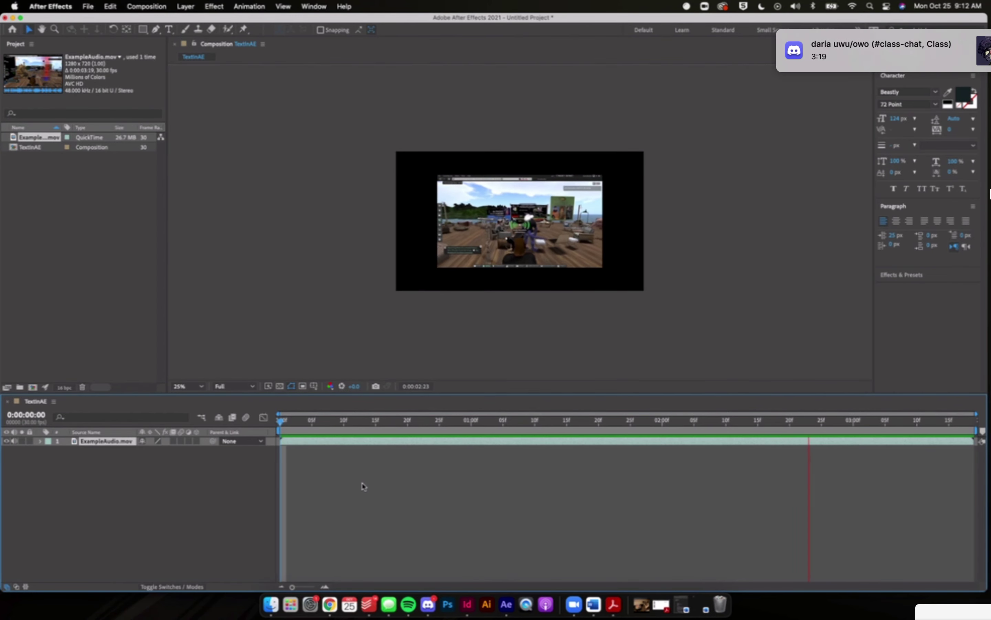
key("space")
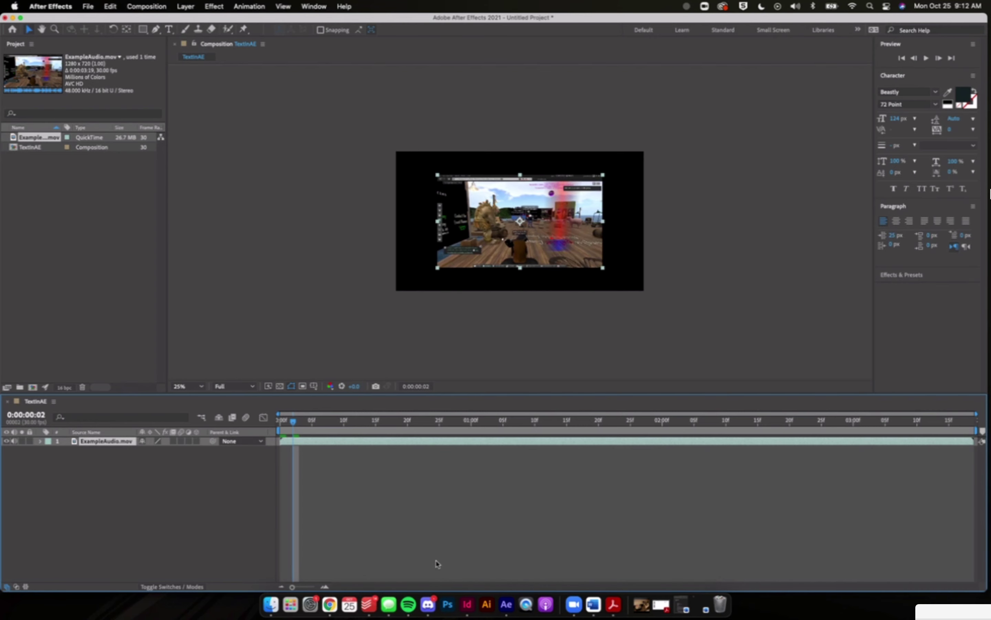
left_click_drag(311, 422, 289, 413)
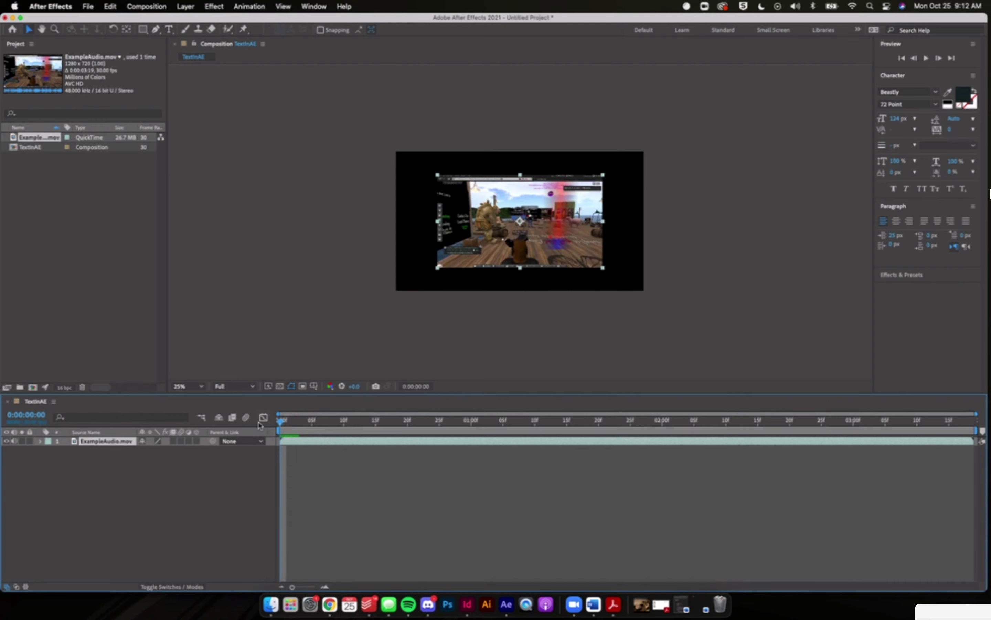
key("space")
key("space")
left_click_drag(315, 421, 280, 421)
mouse_move(282, 421)
left_mouse_down()
mouse_move(307, 421)
mouse_move(280, 421)
left_mouse_up()
Step: Reveal the audio waveform of the ExampleAudio.mov layer in the timeline
mouse_move(909, 277)
key("l")
key("l")
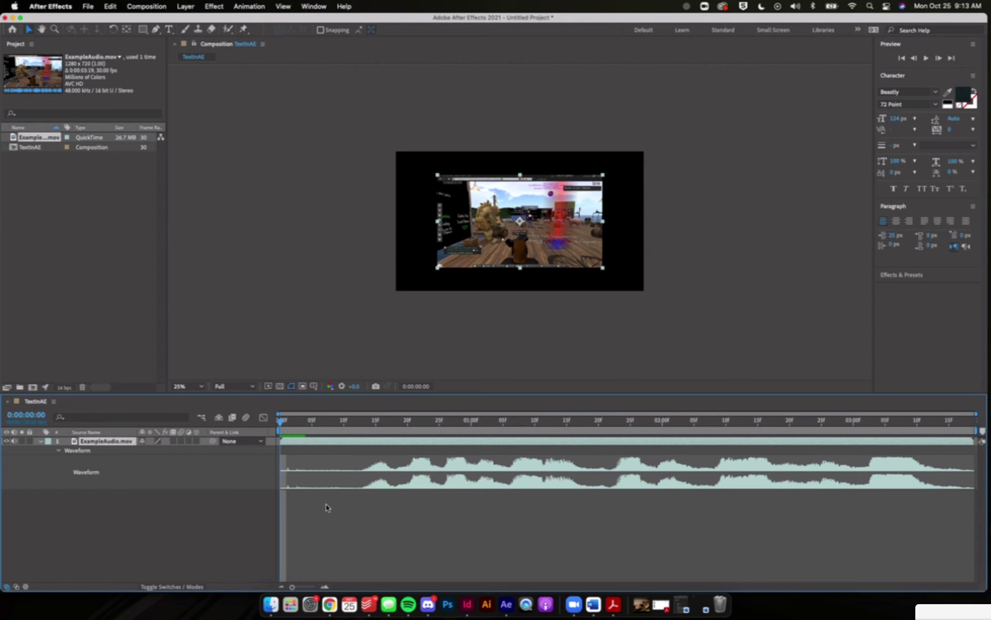
Step: Play the audio against its waveform and scrub the playhead to 0:00:00:12, near where the sound begins
key("space")
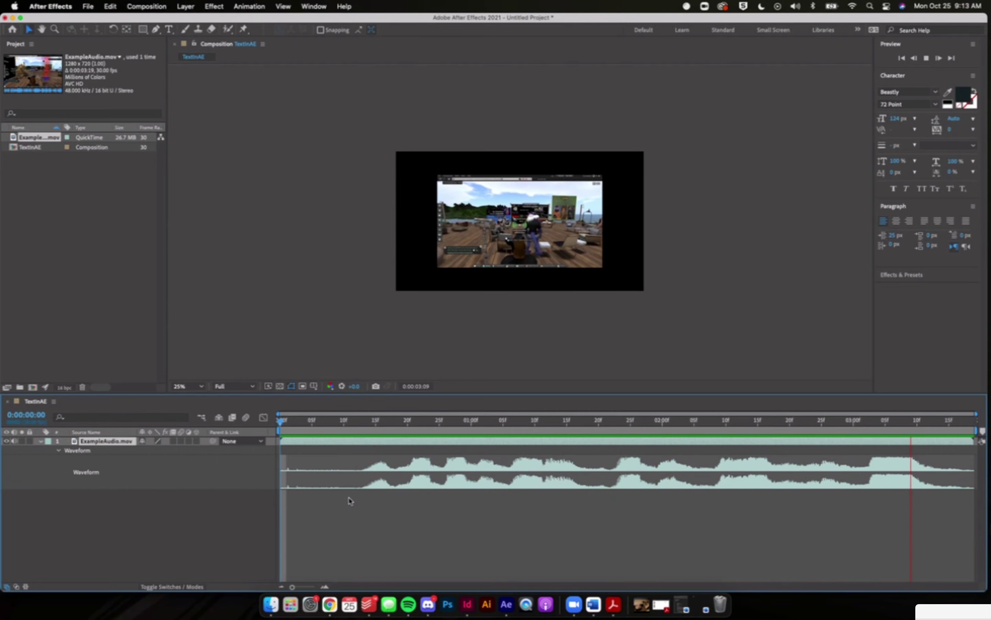
key("space")
left_click_drag(376, 429, 357, 377)
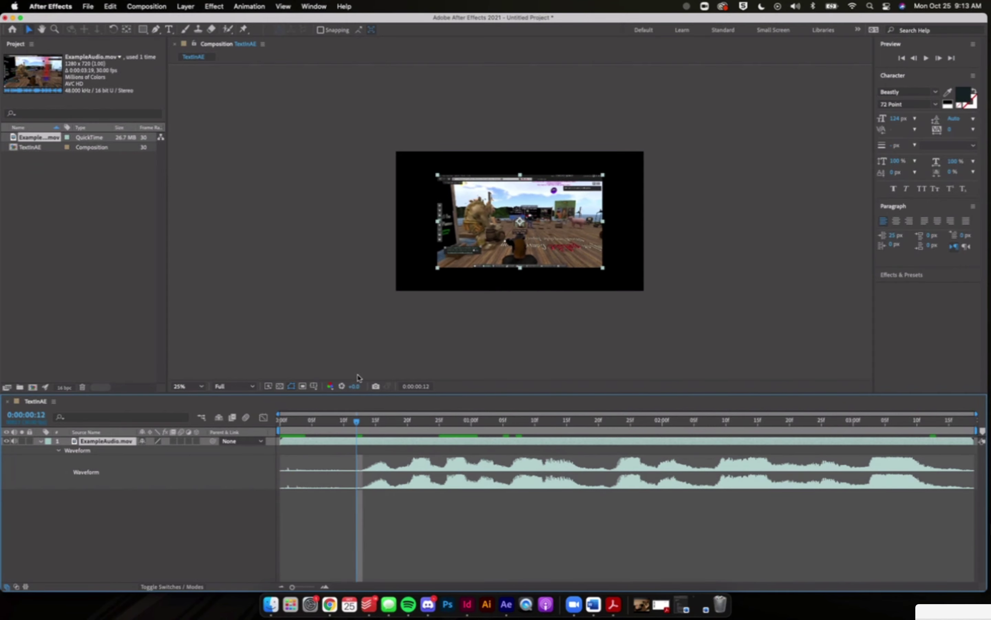
Step: Check the class chat in Discord, and hide the ExampleAudio.mov layer's picture with the playhead back at the first frame
left_click(428, 605)
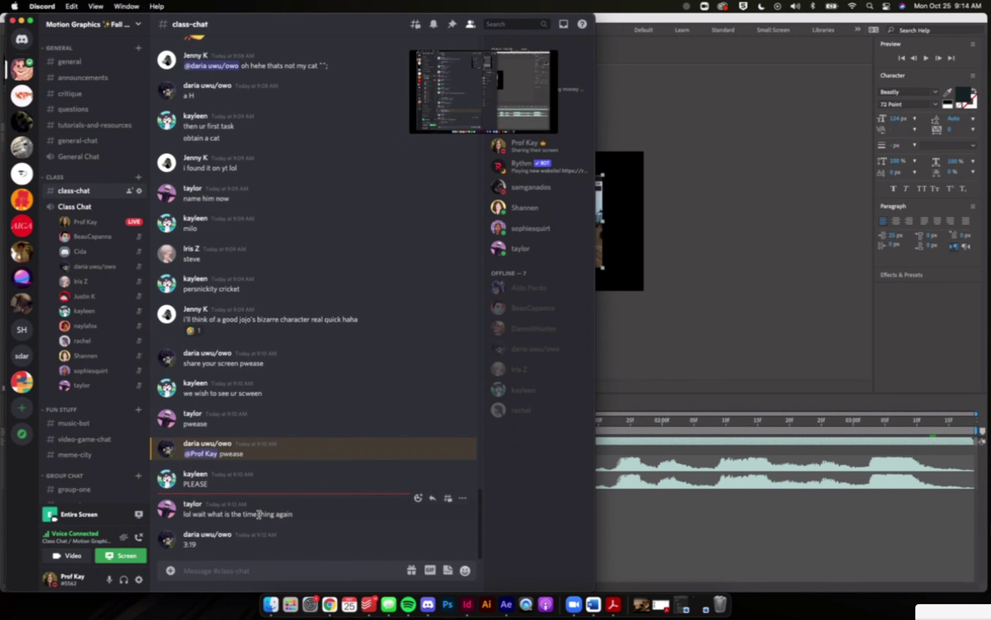
left_click(671, 553)
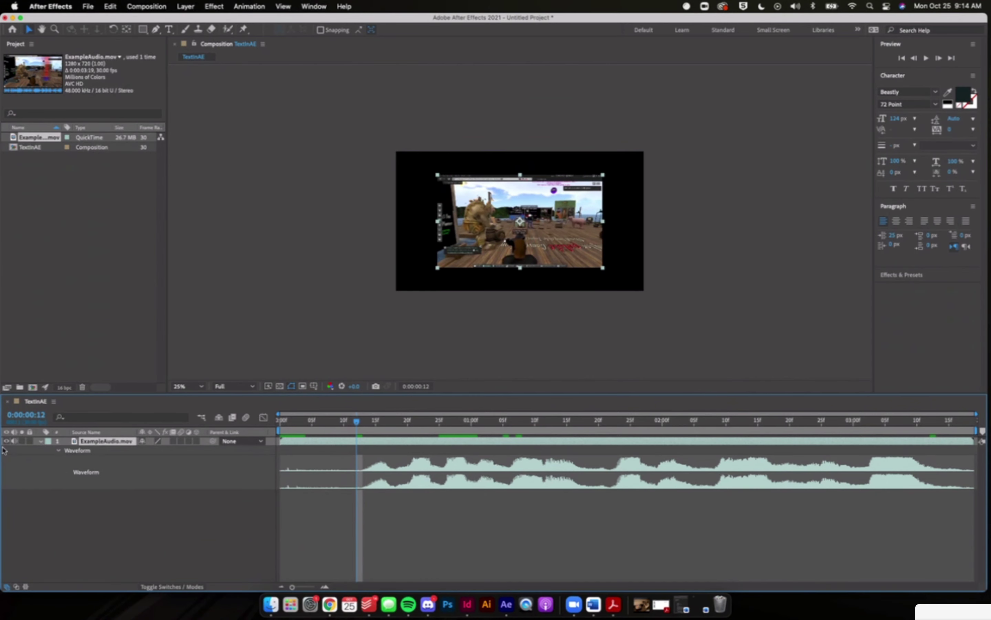
left_click(6, 441)
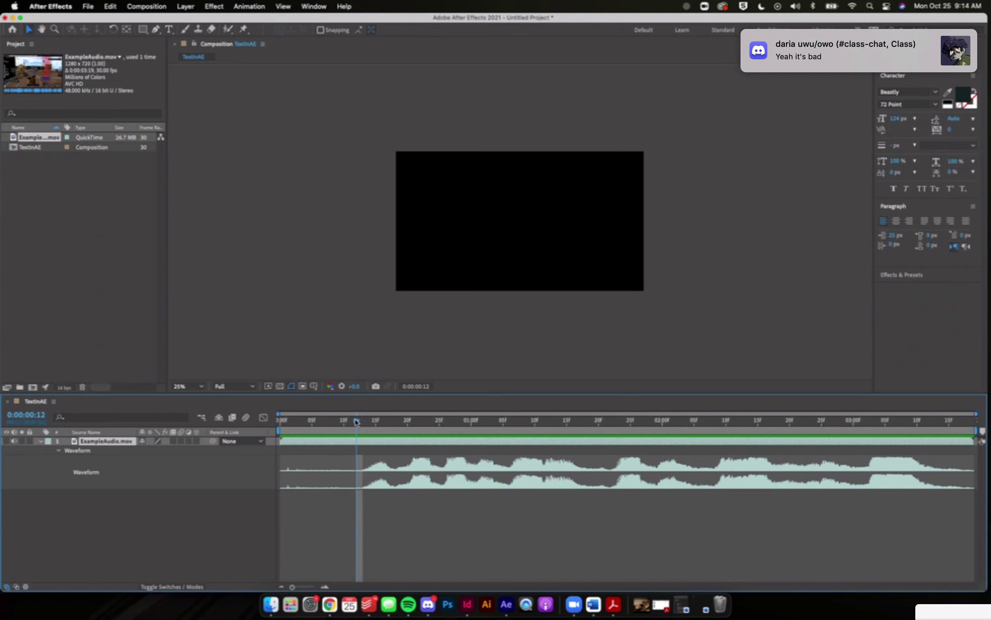
key("Home")
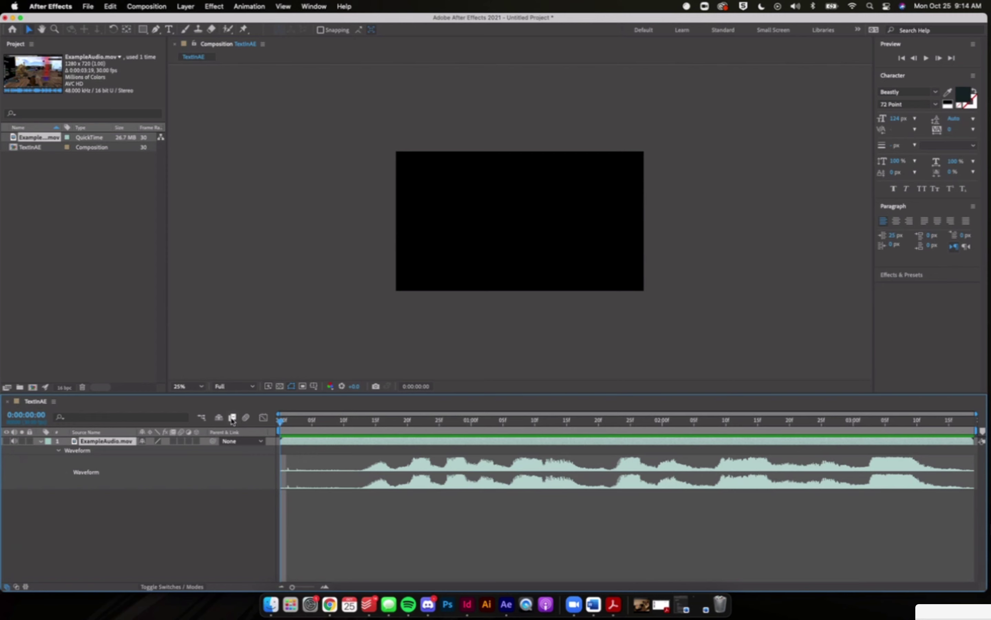
Step: Check the Discord class chat again and place the playhead at 0:00:00:13, where the waveform starts to rise
left_click(429, 604)
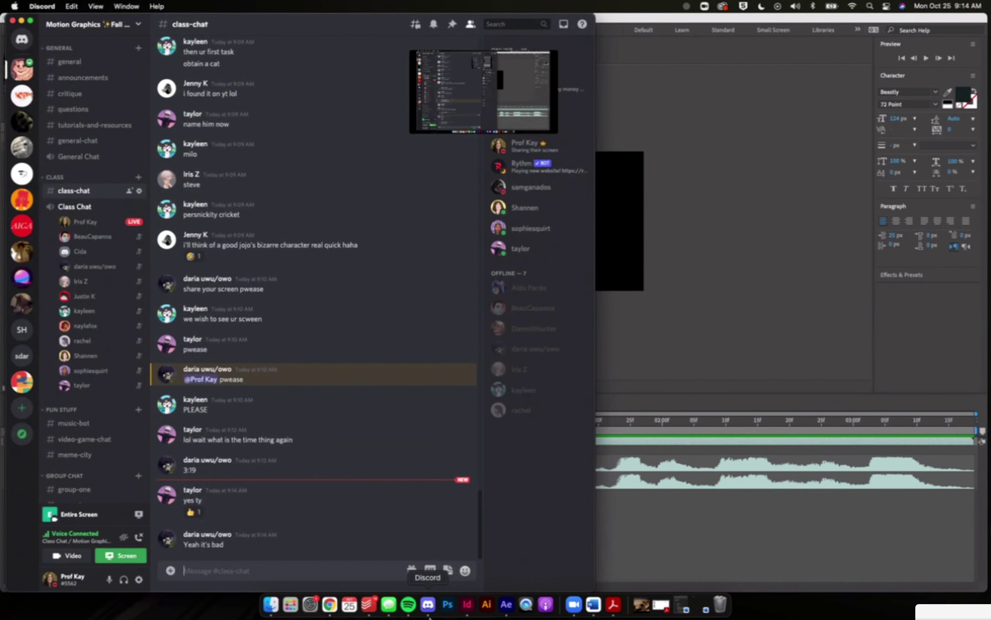
left_click(688, 329)
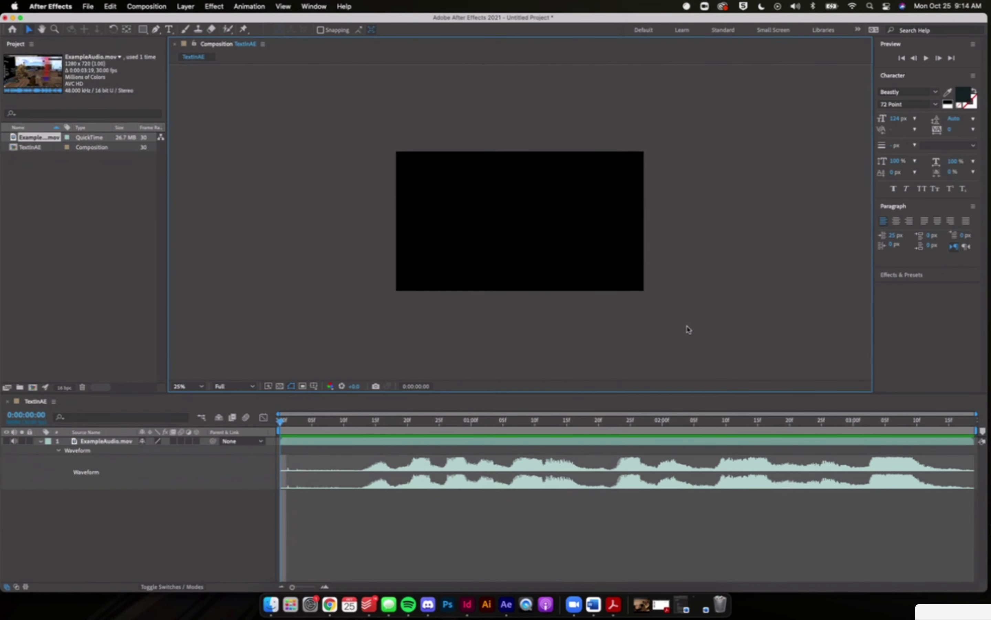
left_click(284, 426)
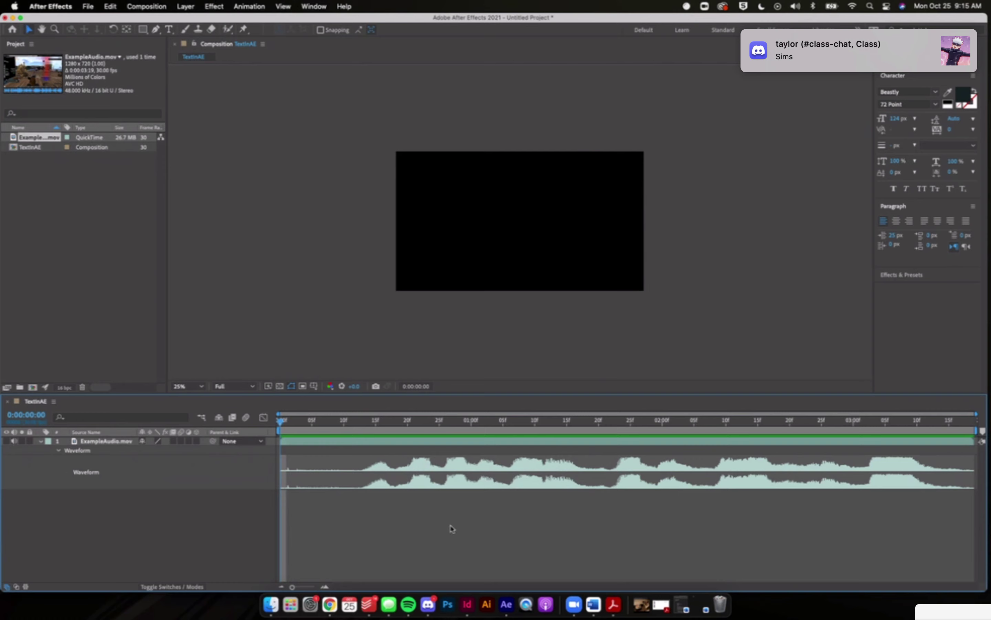
left_click_drag(413, 420, 366, 447)
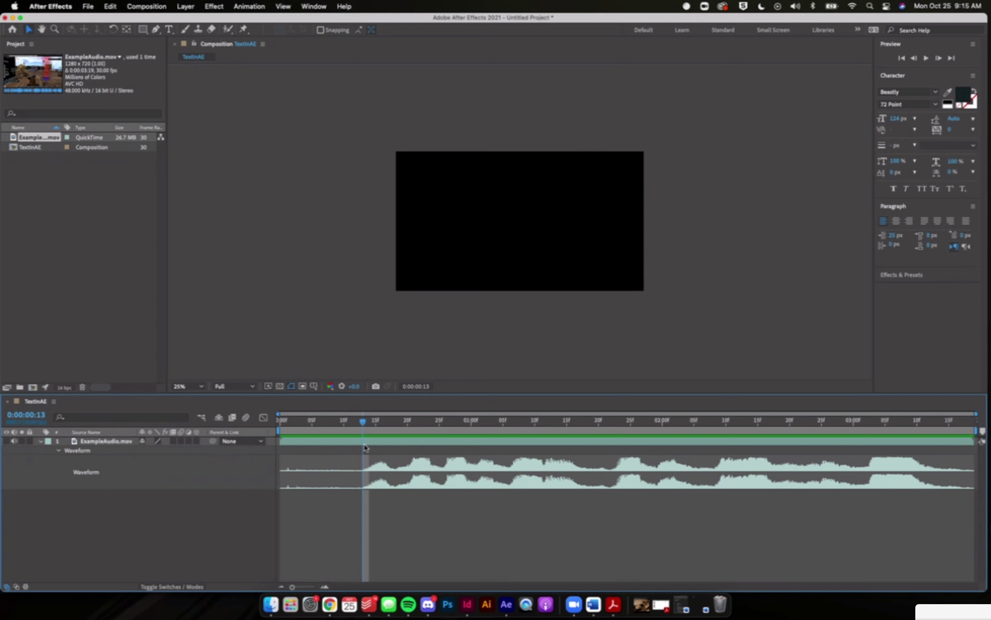
left_click(371, 328)
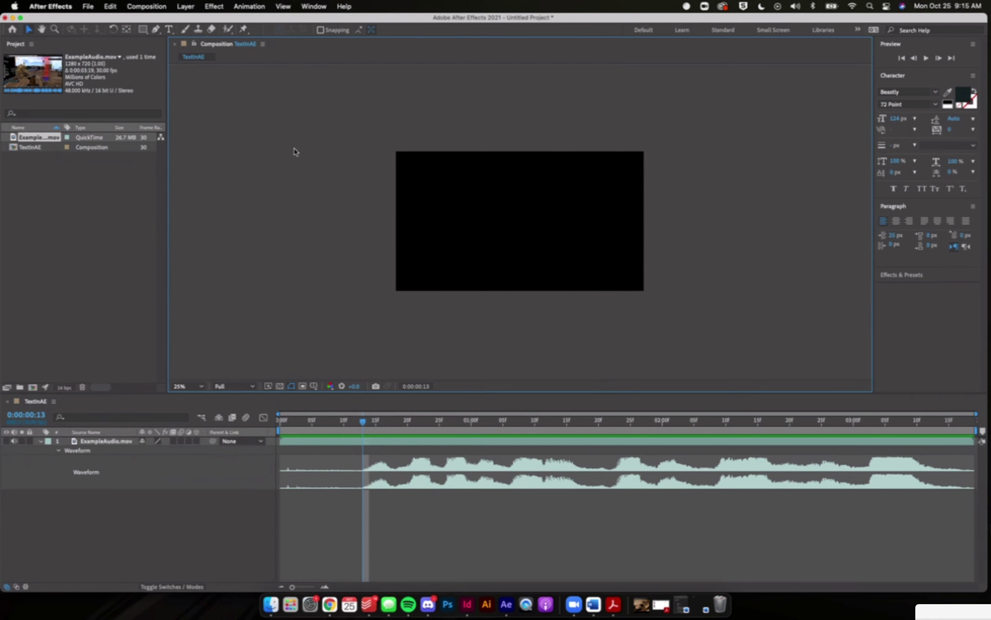
Step: Add a rectangle shape layer filling the whole composition and set its fill colour to pink E18489
double_click(143, 31)
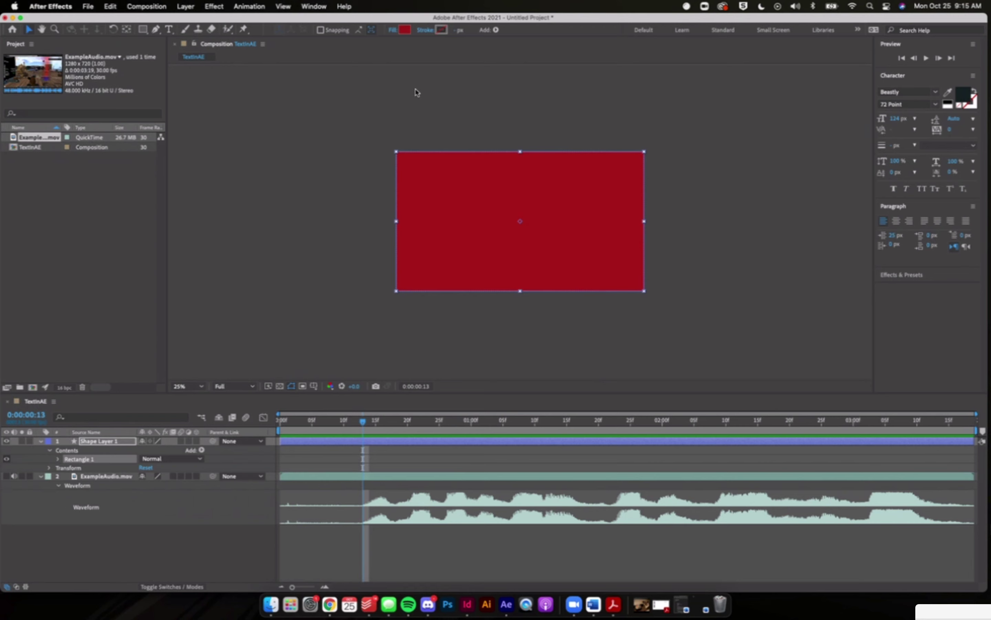
left_click(406, 31)
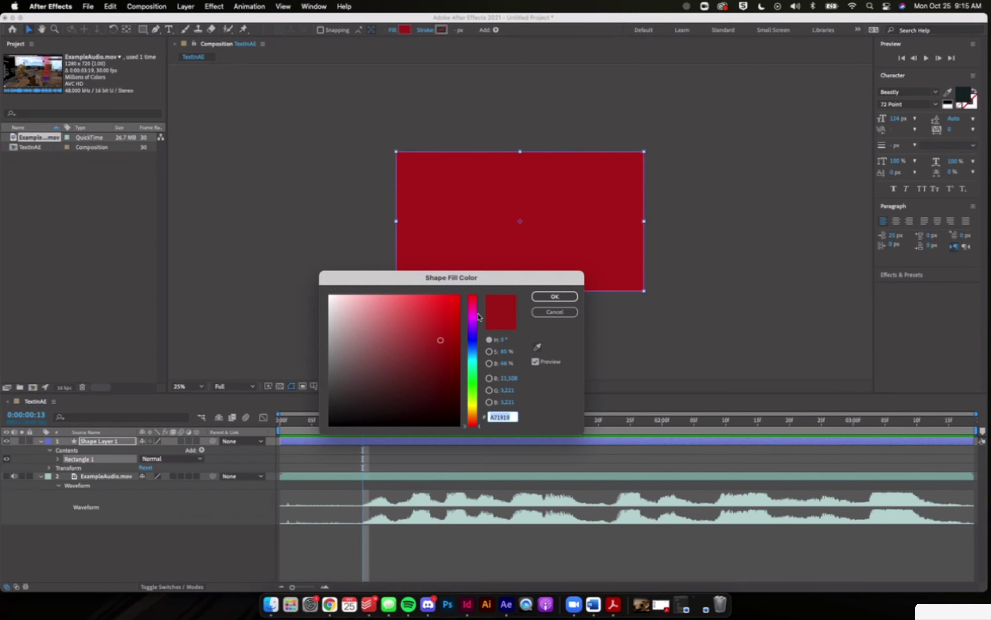
left_click(474, 318)
mouse_move(440, 312)
left_mouse_down()
mouse_move(375, 322)
mouse_move(383, 309)
left_mouse_up()
left_click(474, 307)
left_click(474, 298)
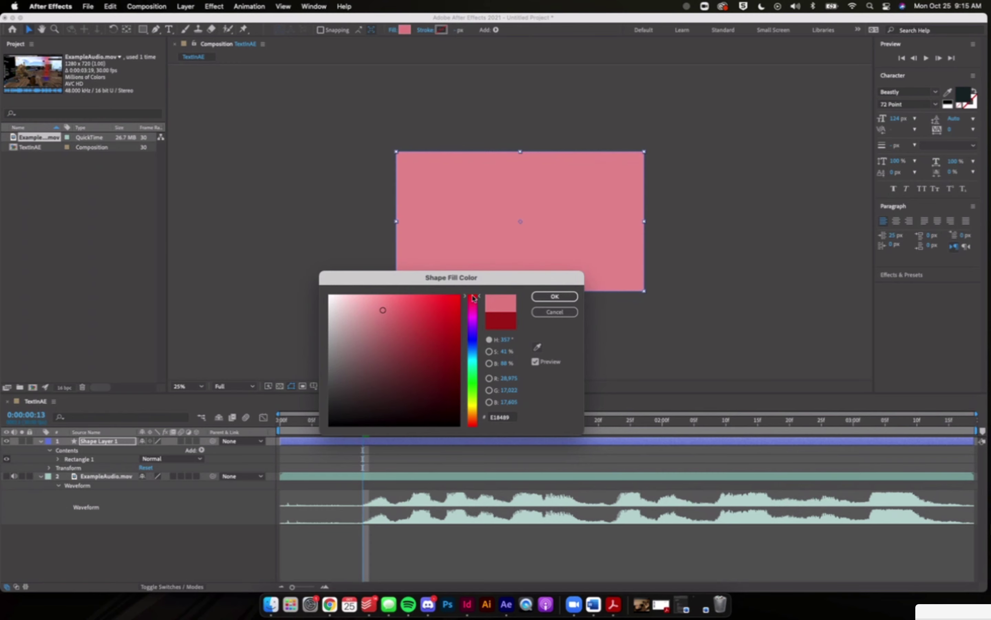
left_click(571, 296)
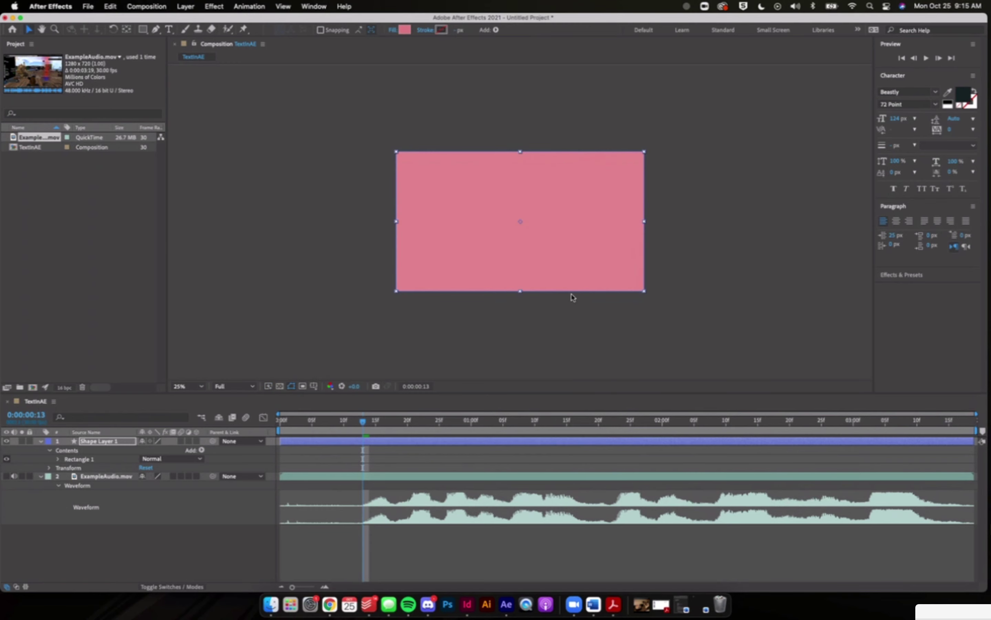
left_click(569, 328)
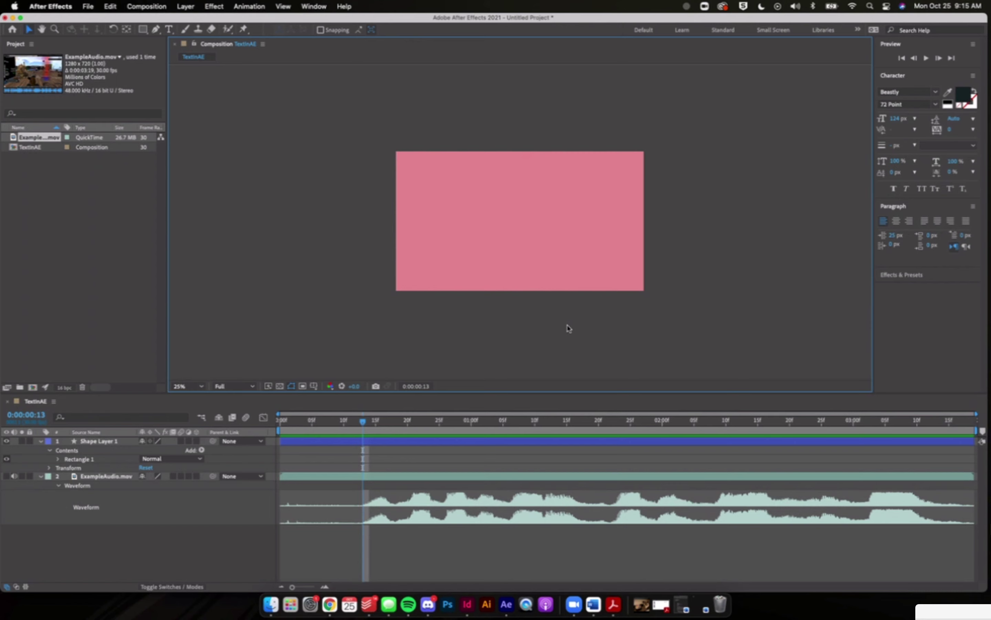
Step: Check the class-chat channel in Discord for new messages twice, returning to After Effects each time
left_click(427, 606)
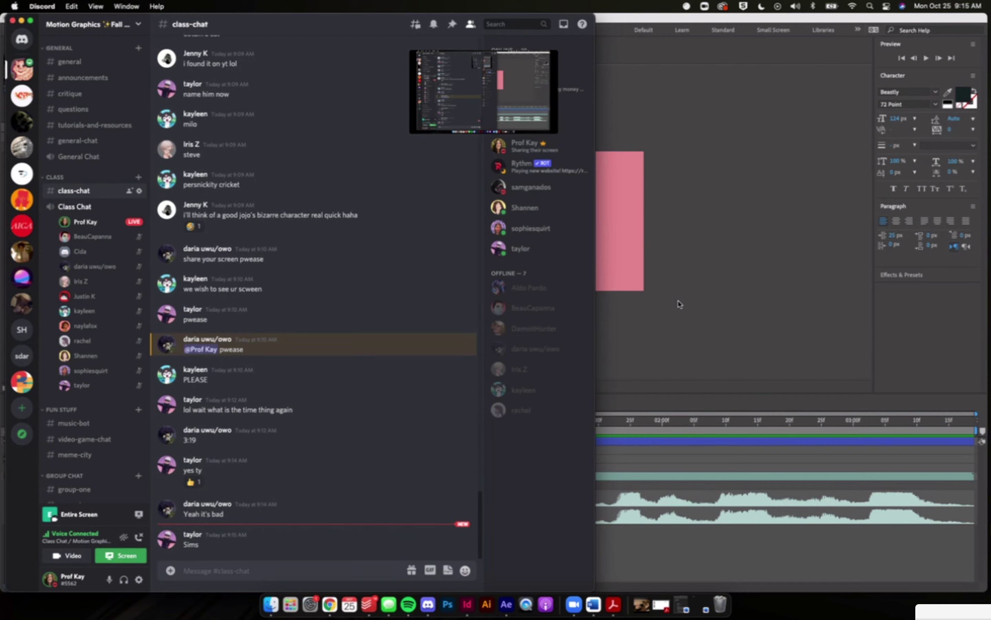
left_click(725, 242)
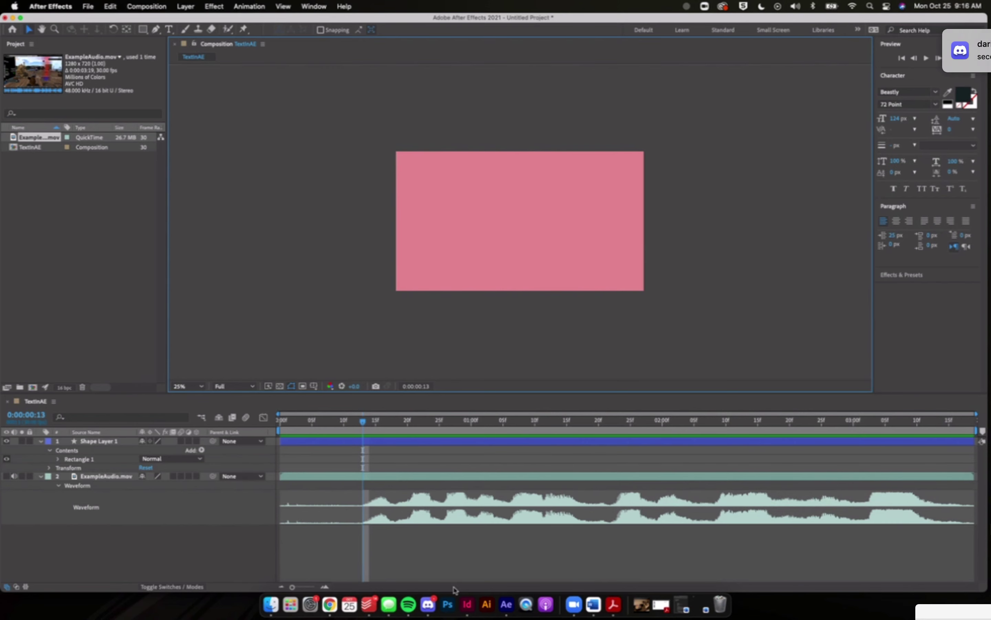
left_click(429, 613)
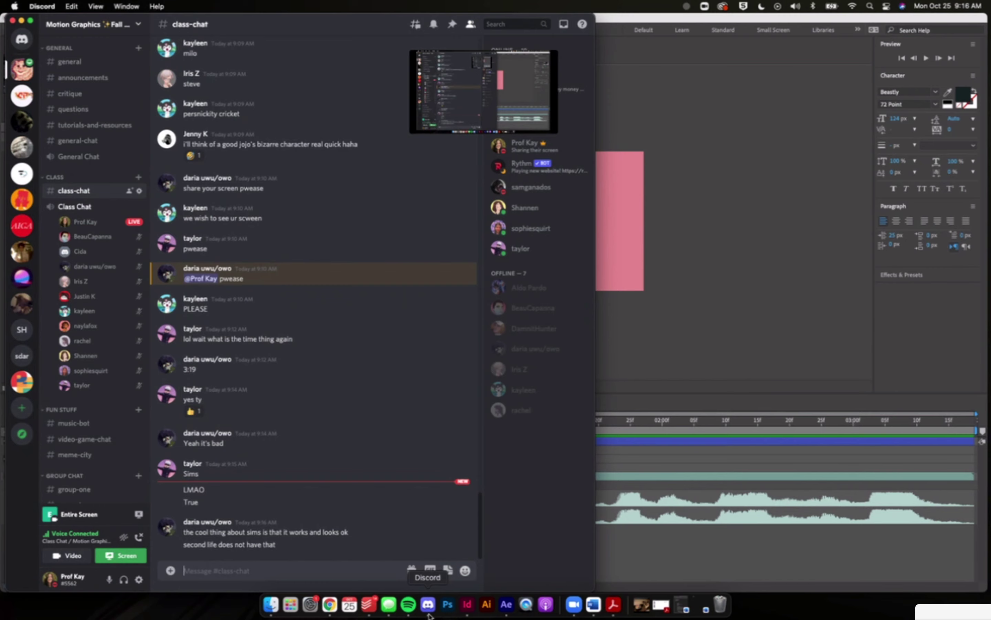
left_click(728, 299)
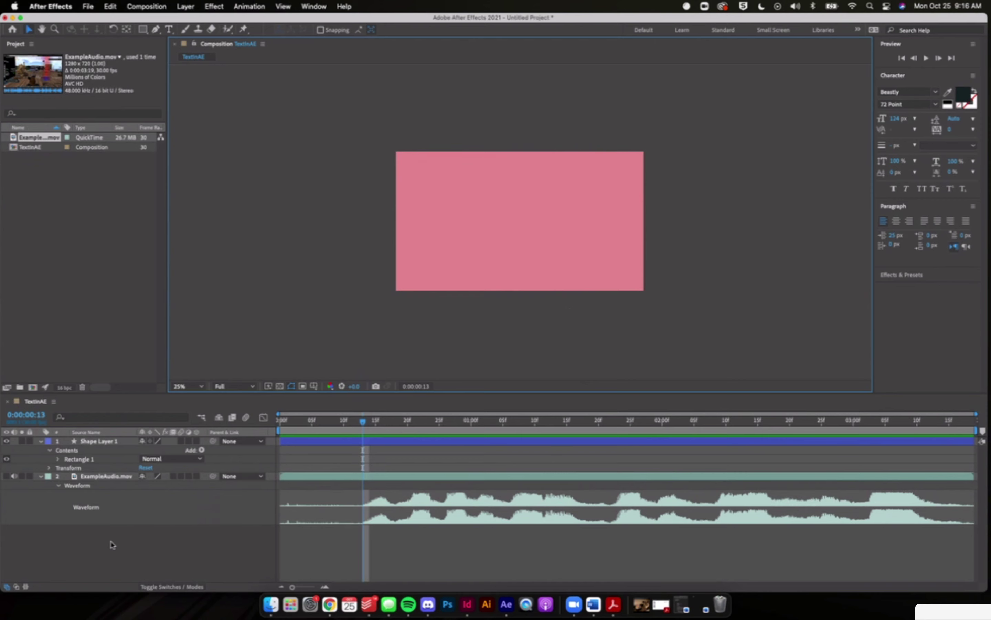
Step: Collapse both layers in the timeline and lock the pink rectangle's layer, testing the lock by trying to move the rectangle
left_click(40, 476)
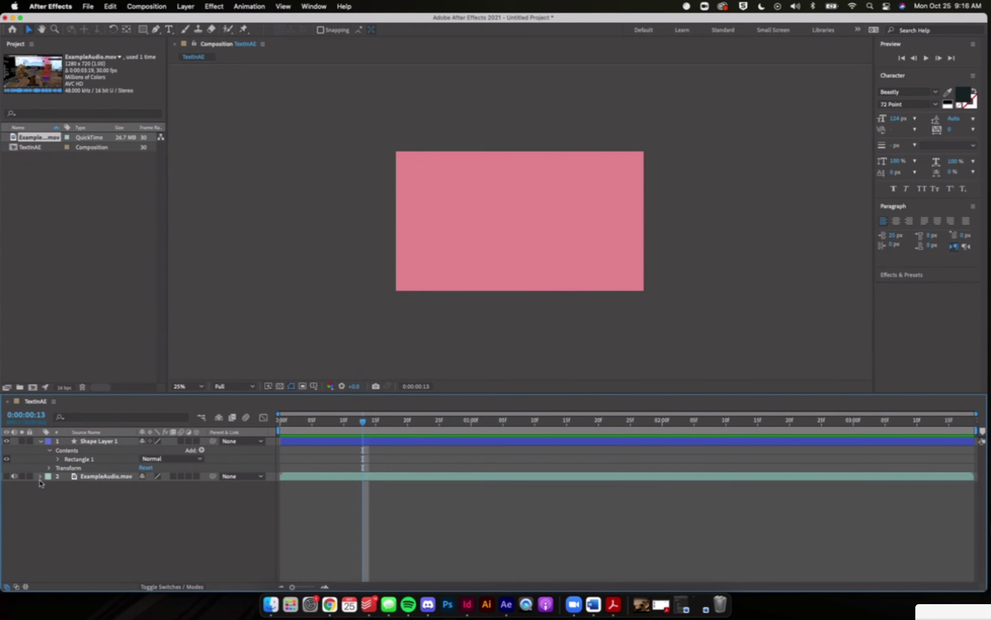
left_click(41, 442)
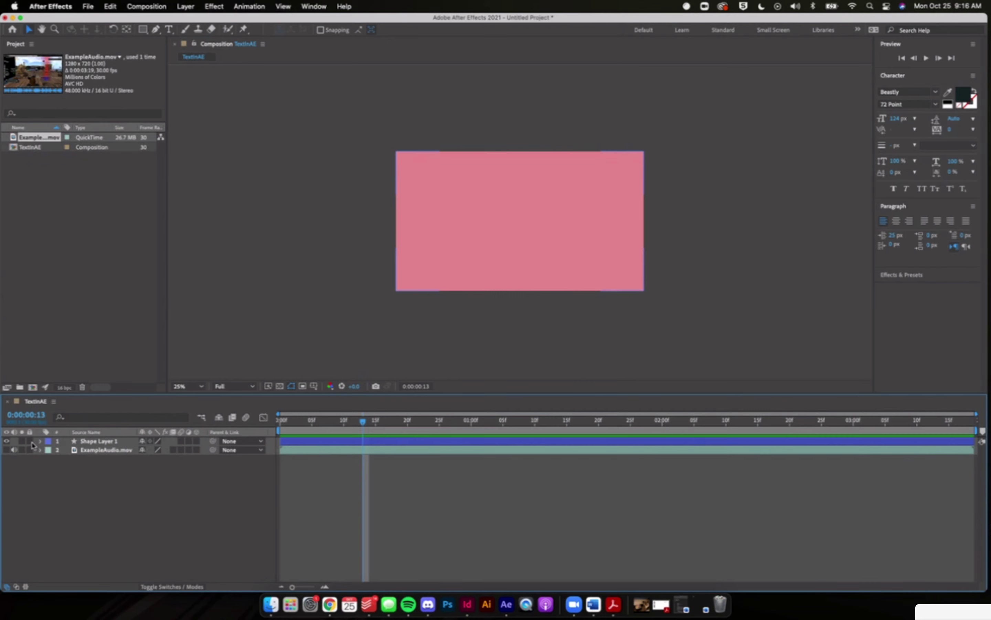
left_click(30, 441)
left_click_drag(522, 245, 356, 381)
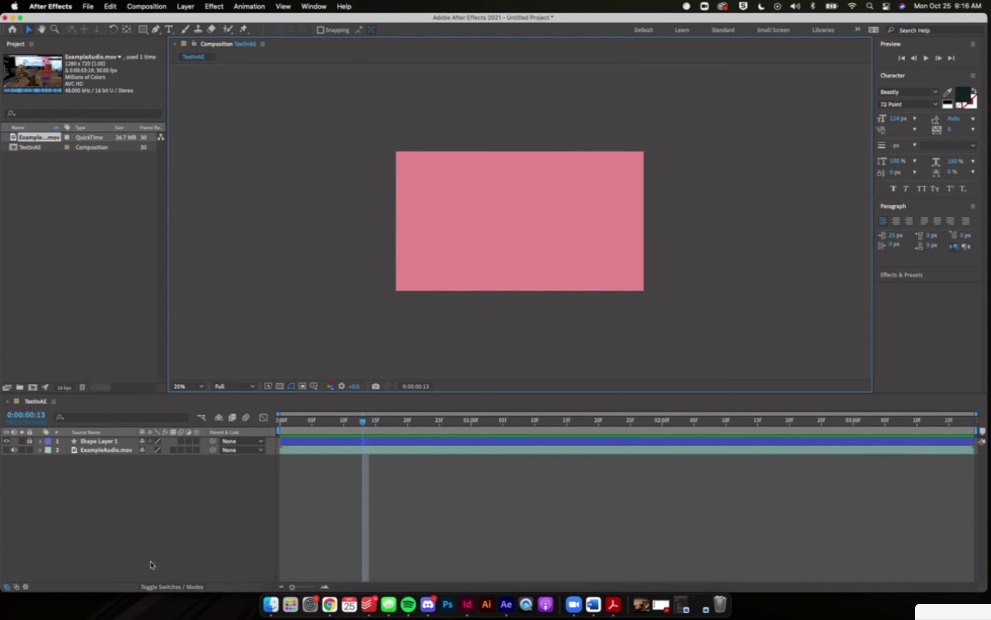
Step: Hide the shy pink shape layer from the timeline while keeping it visible in the composition
left_click(161, 588)
left_click(161, 589)
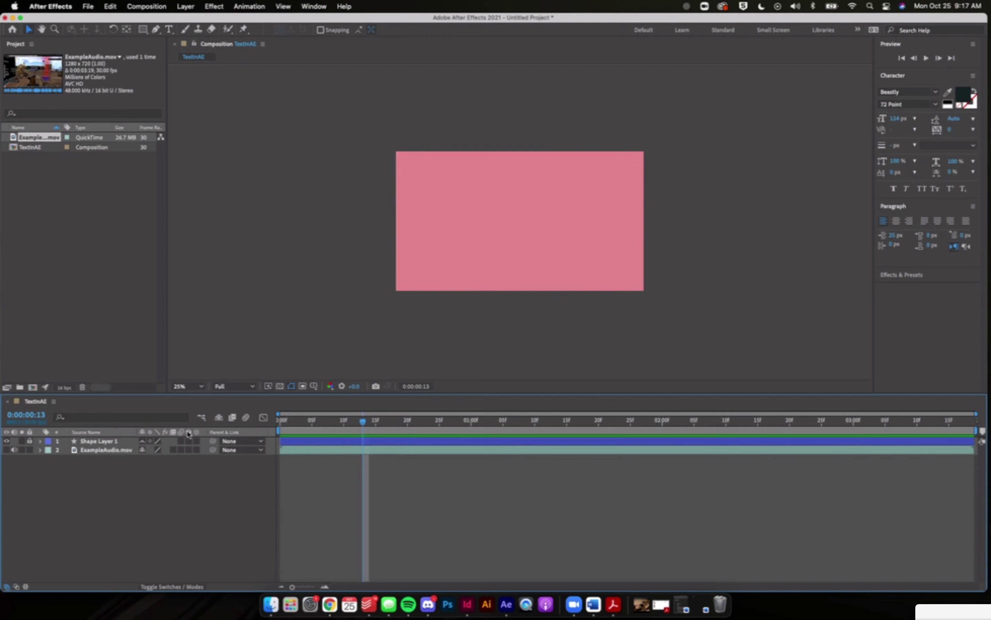
left_click(220, 418)
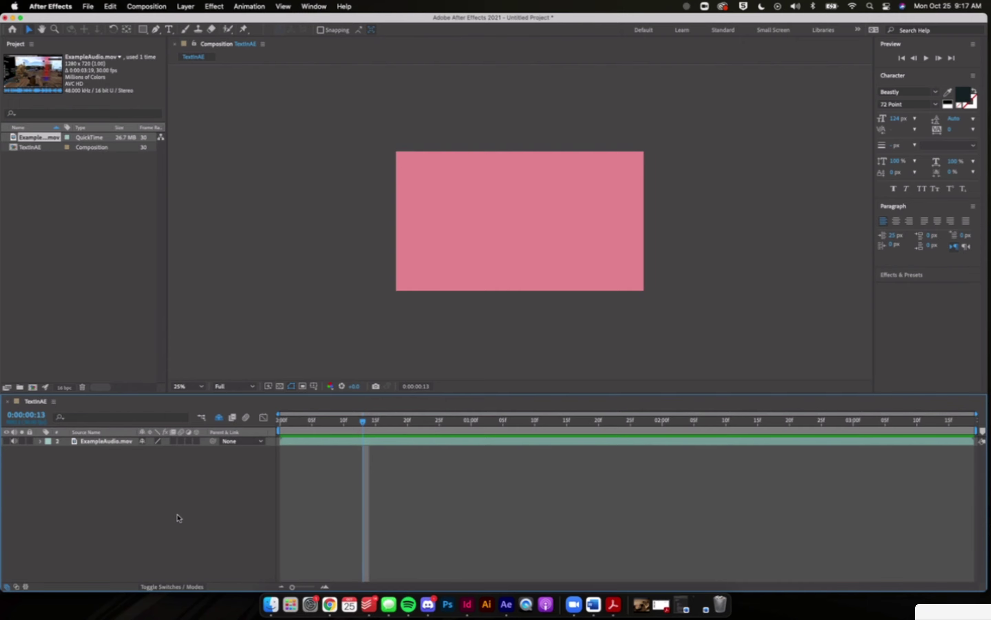
Step: Check the class-chat channel in Discord, return to After Effects and clear the selection in the project
left_click(427, 604)
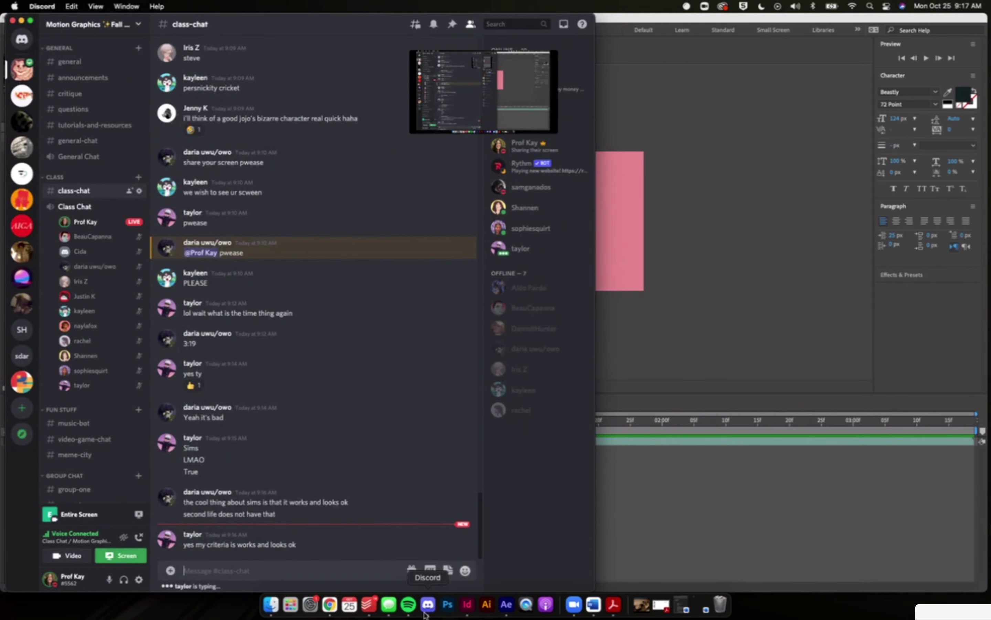
left_click(716, 535)
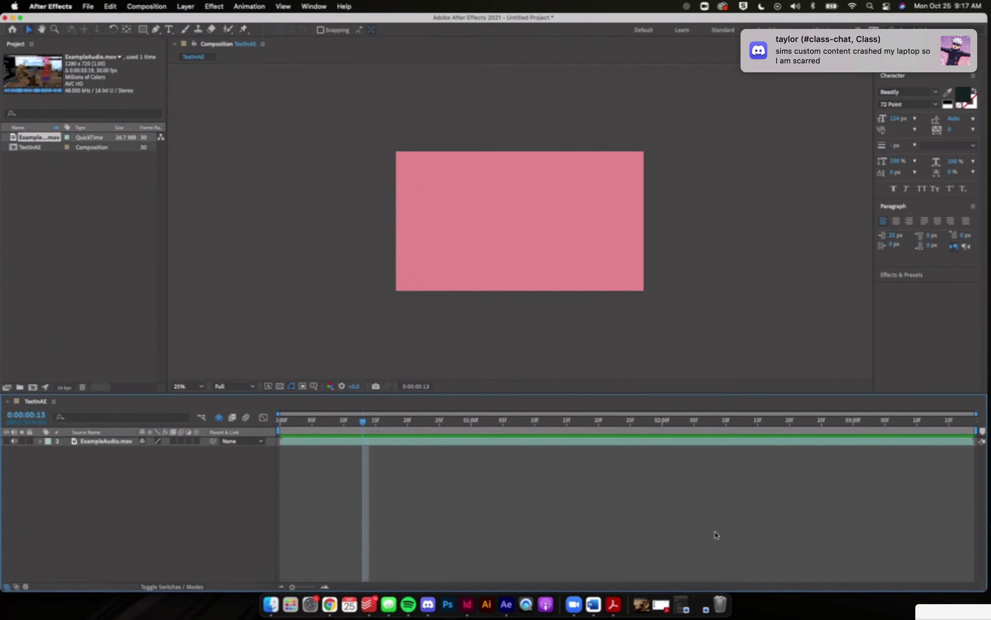
left_click(108, 260)
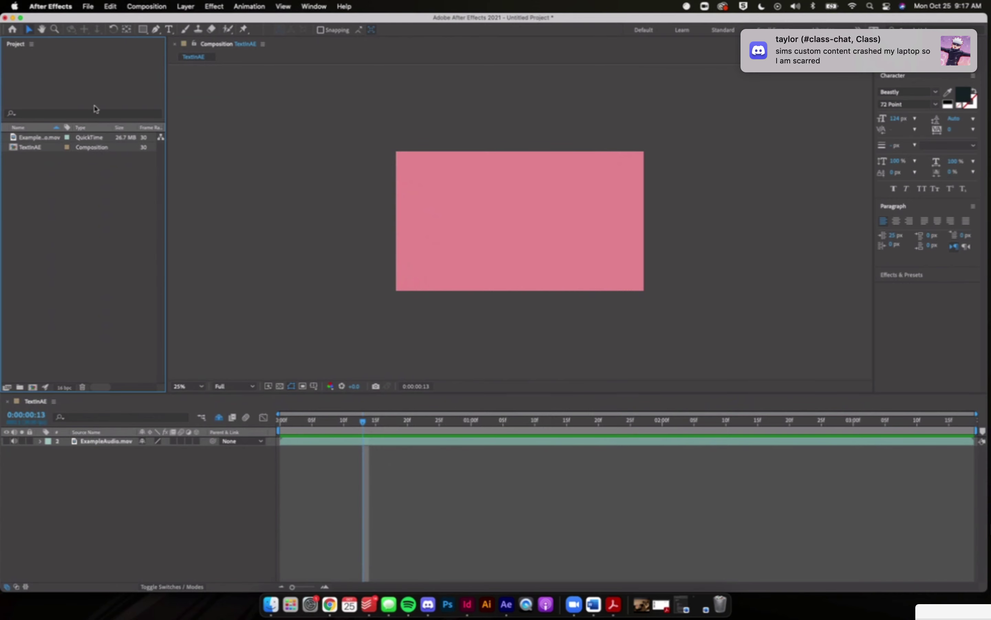
left_click(247, 507)
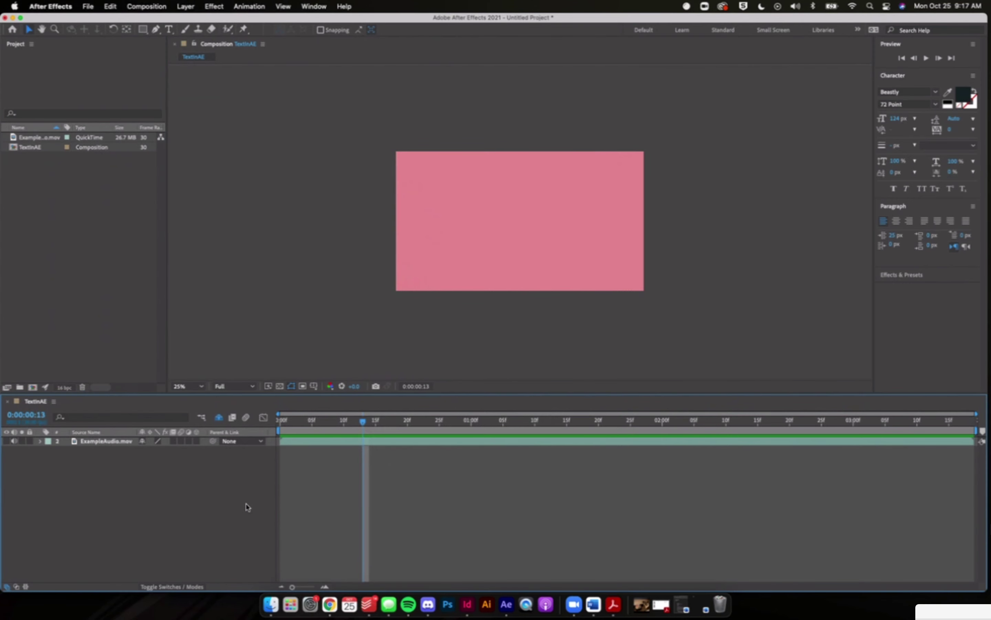
Step: Add a text layer reading "What's up everybody" and position it in the upper part of the pink background
left_click(168, 29)
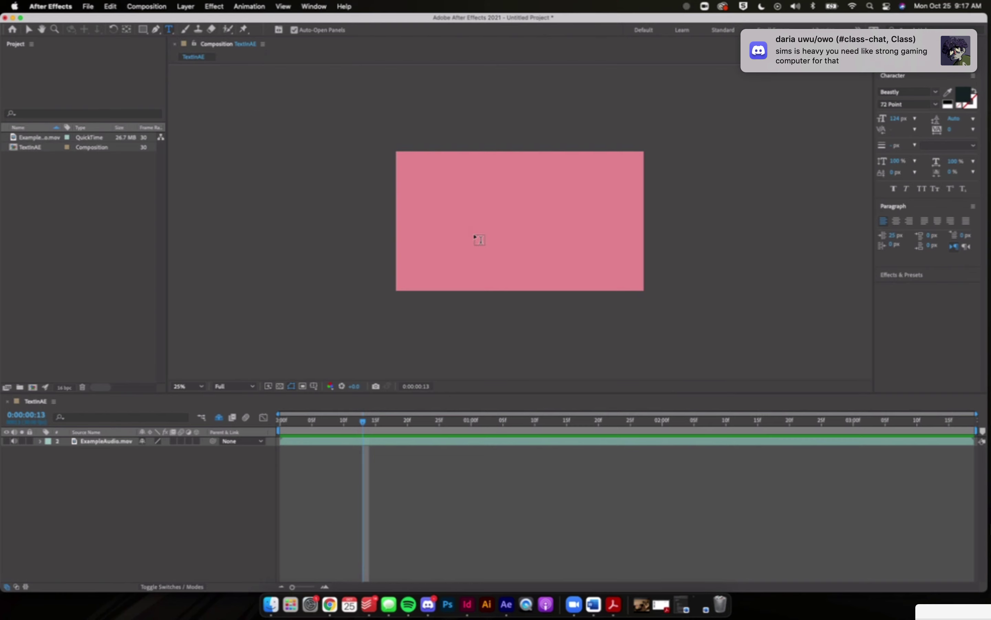
left_click(470, 213)
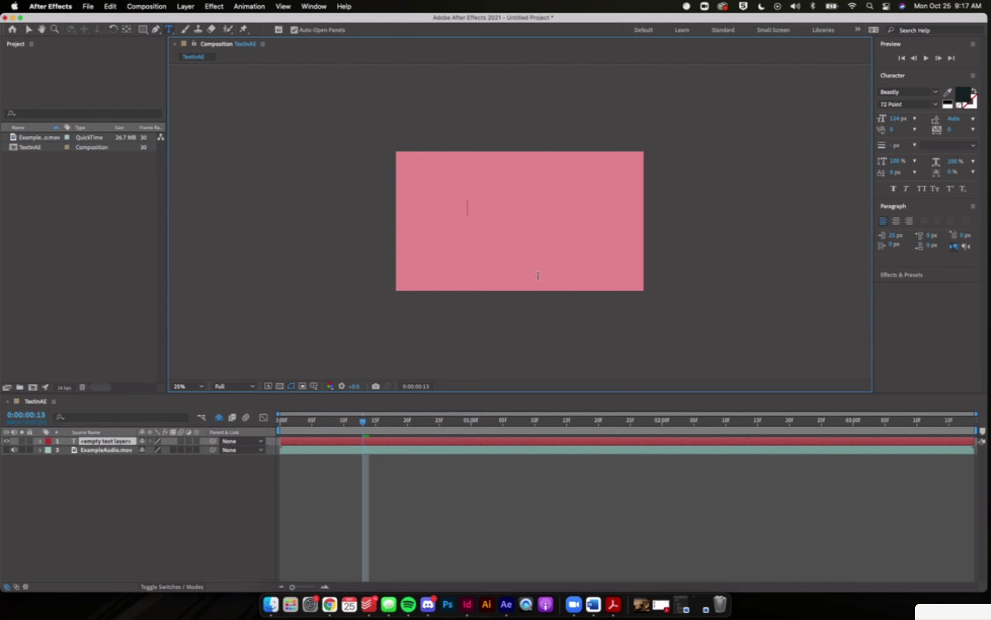
type("What's up")
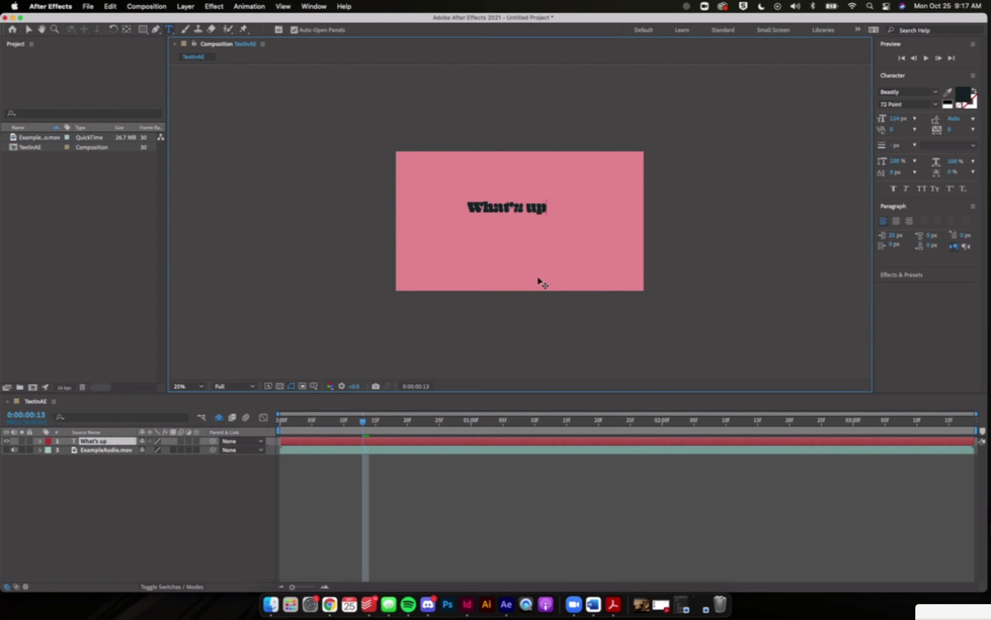
type(" everybody")
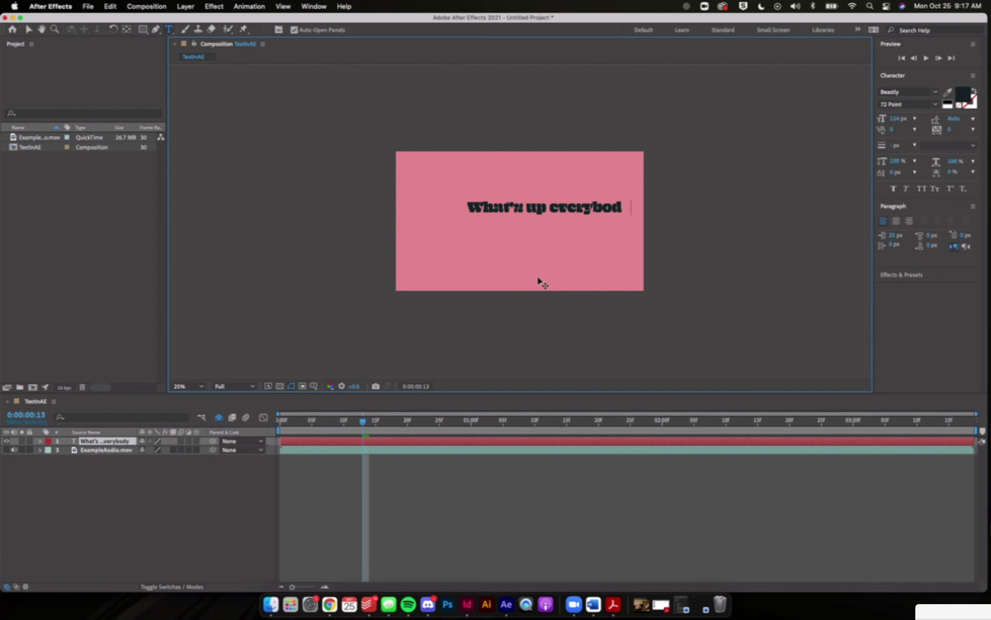
left_click(28, 29)
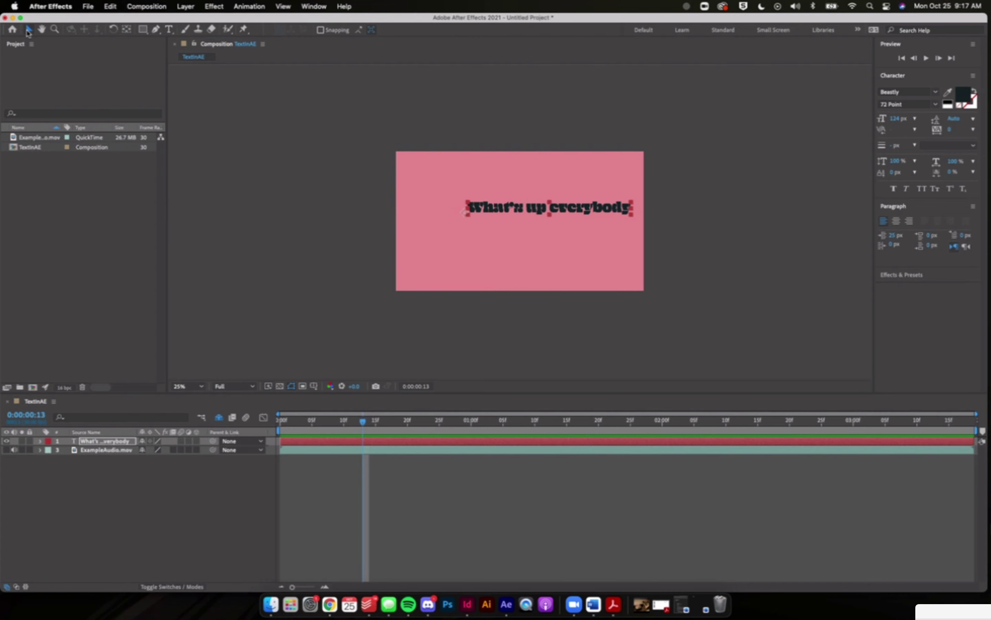
left_click_drag(601, 208, 576, 193)
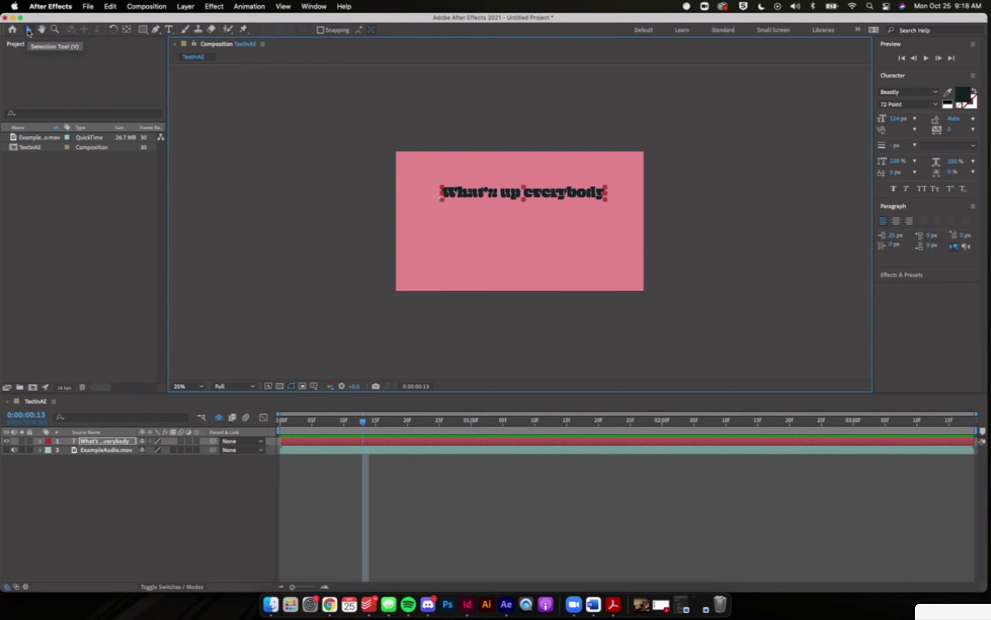
left_click(474, 376)
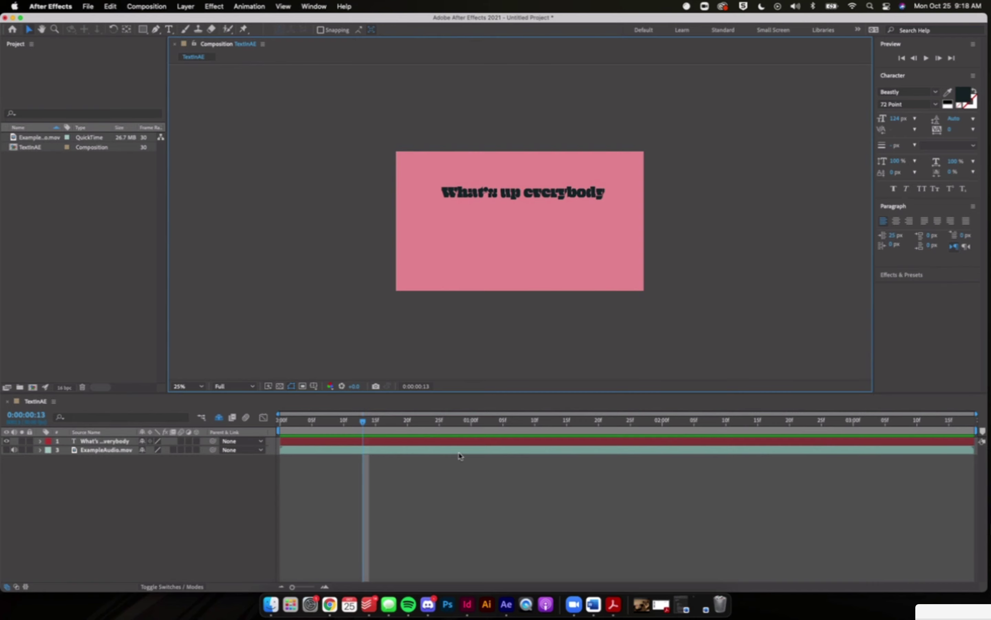
Step: Add a separate text layer reading "I think dogs should vote" and position it below the first line
left_click(459, 441)
left_click(219, 157)
left_click(170, 29)
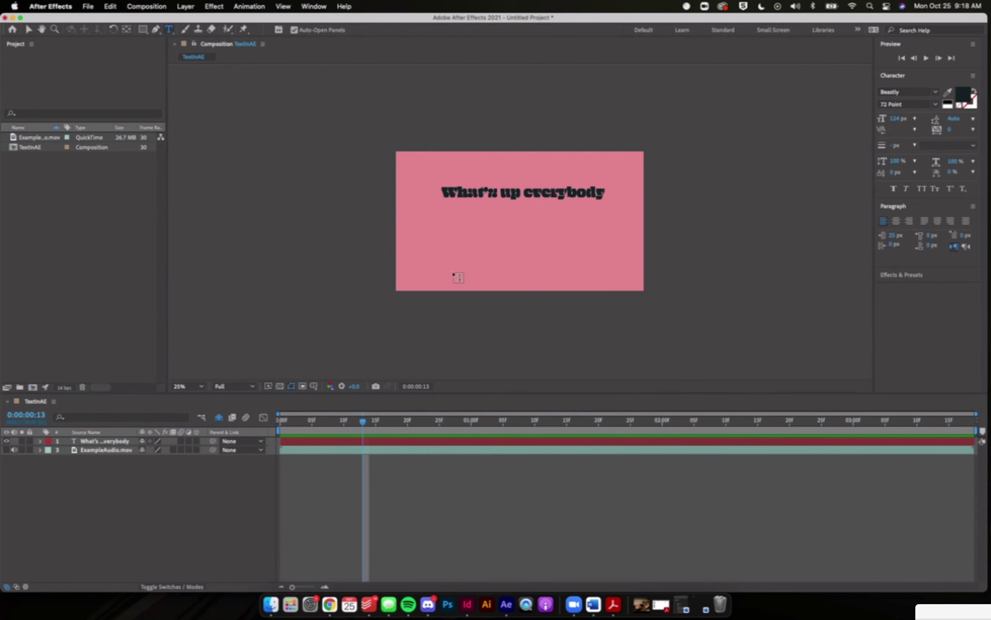
left_click(459, 245)
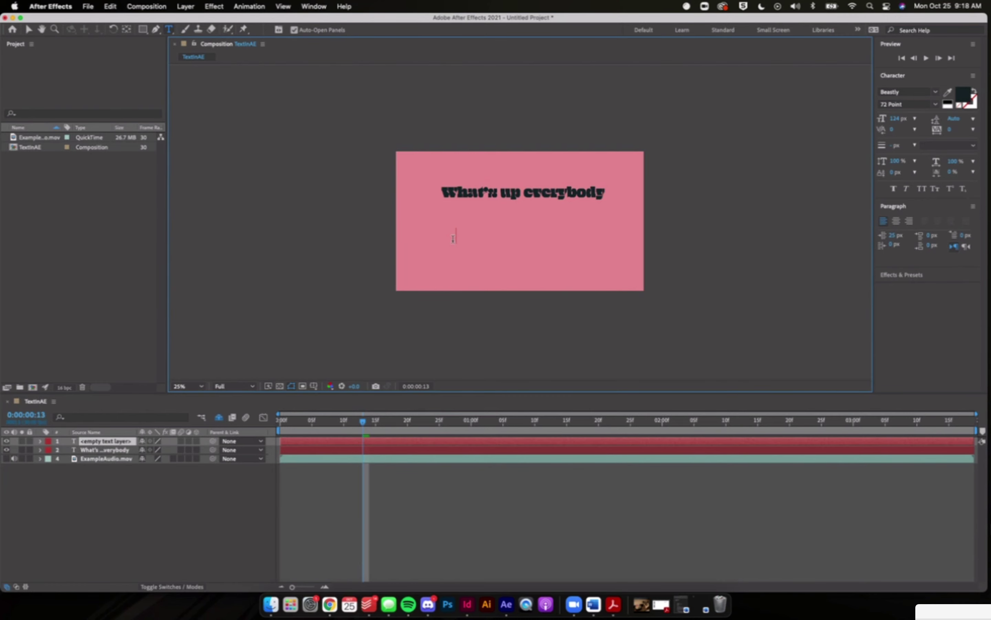
type("I thi")
type("nk")
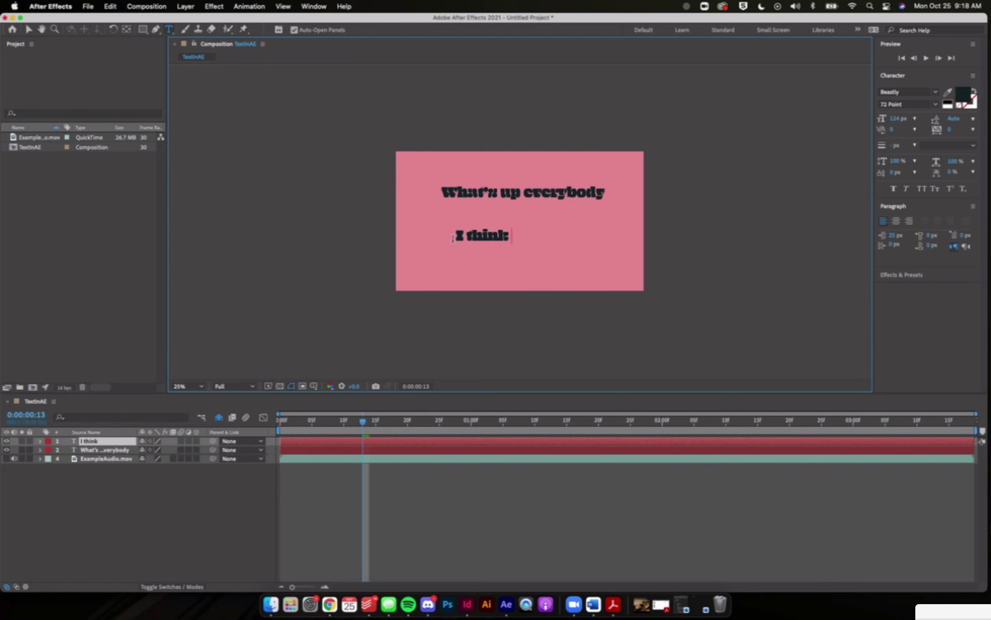
type(" dogs should ")
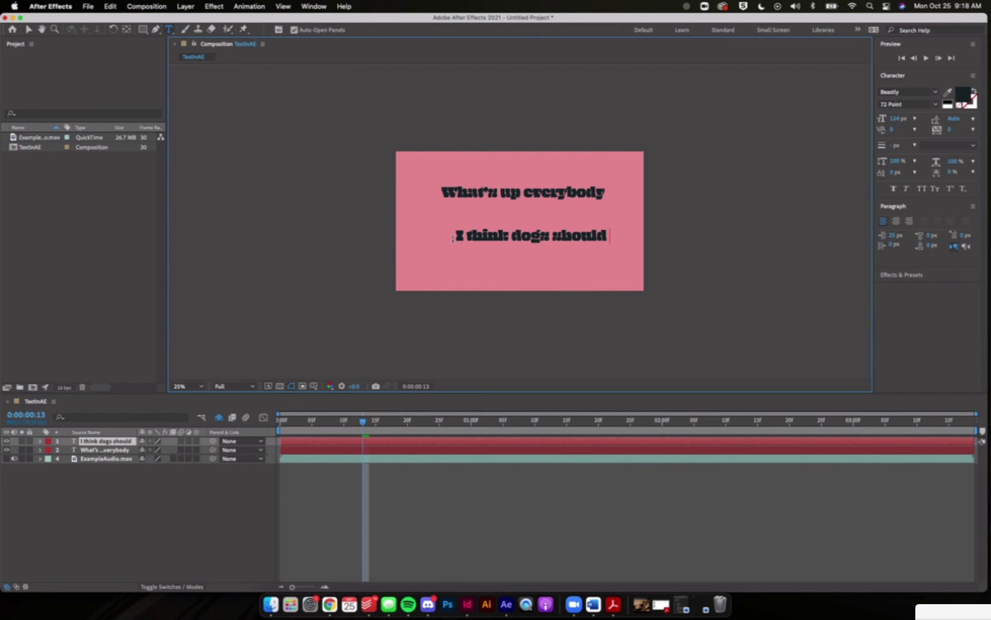
type("vote")
left_click(28, 30)
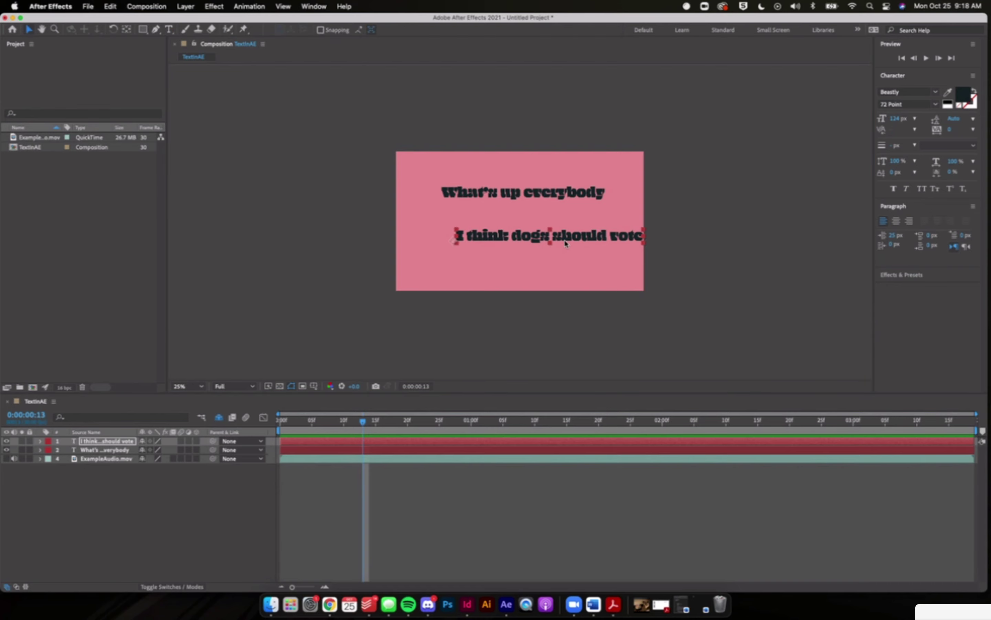
mouse_move(565, 243)
left_mouse_down()
mouse_move(534, 238)
mouse_move(562, 230)
left_mouse_up()
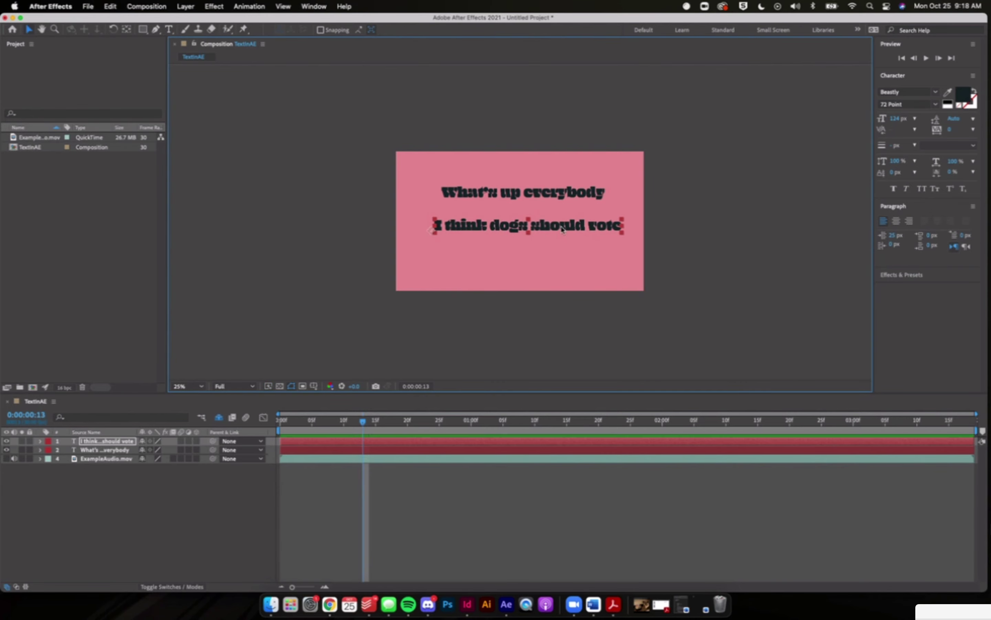
Step: Switch the selection between the two text layers, ending with "What's up everybody" selected
key("super+Down")
key("F2")
left_click(561, 233)
key("super+Down")
key("super+Up")
left_click(561, 204)
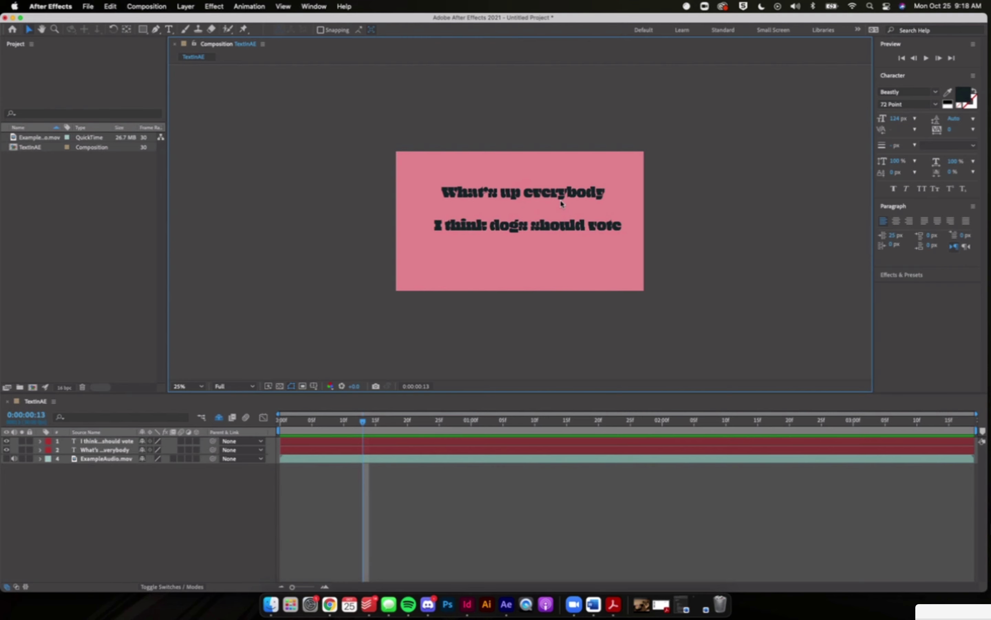
left_click(561, 197)
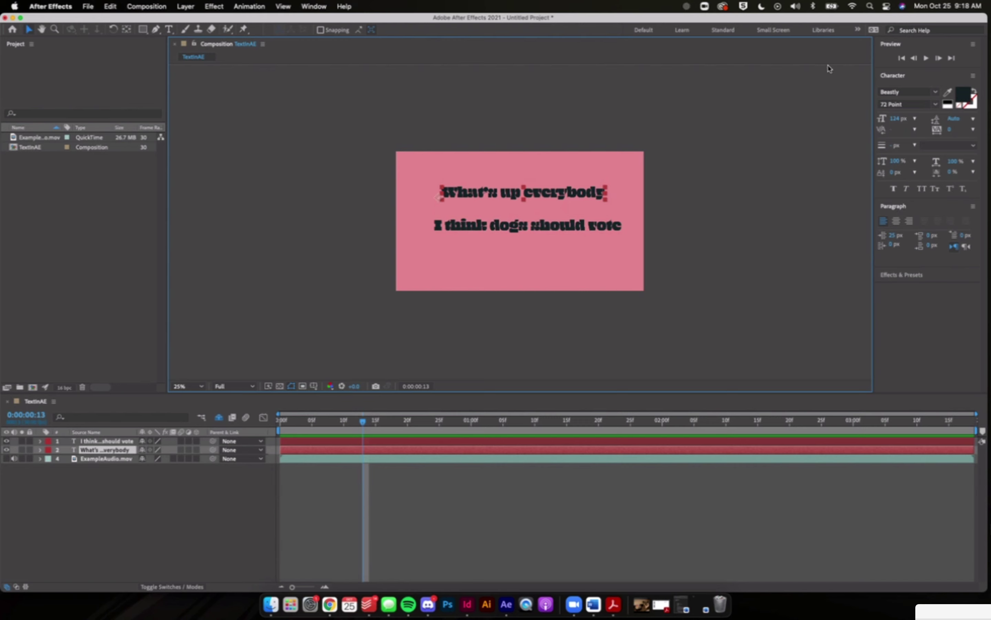
Step: Review the additional workspaces and choose the Text workspace
left_click(859, 30)
left_click(858, 30)
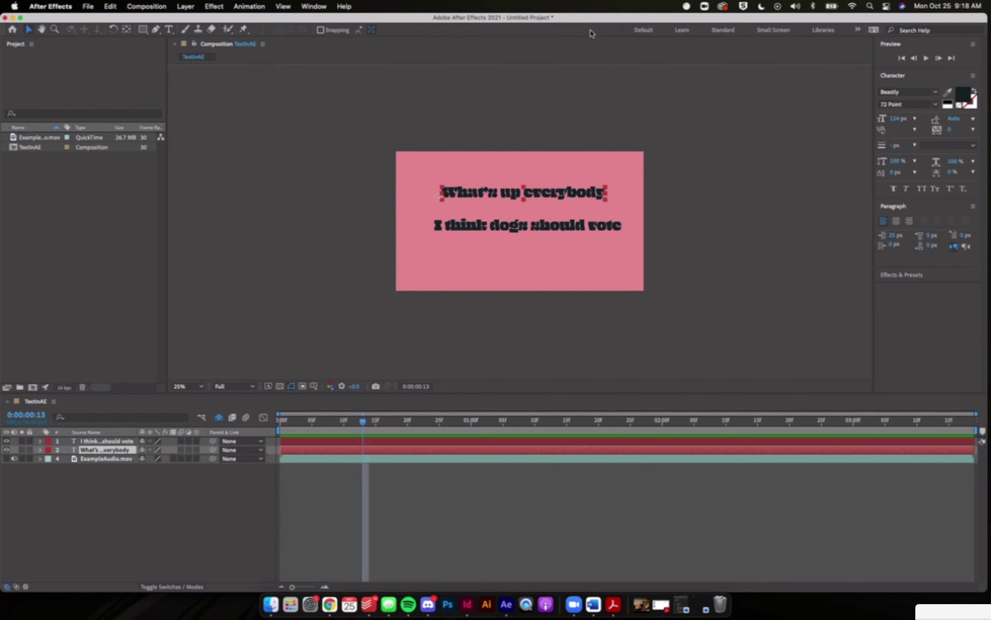
left_click(858, 30)
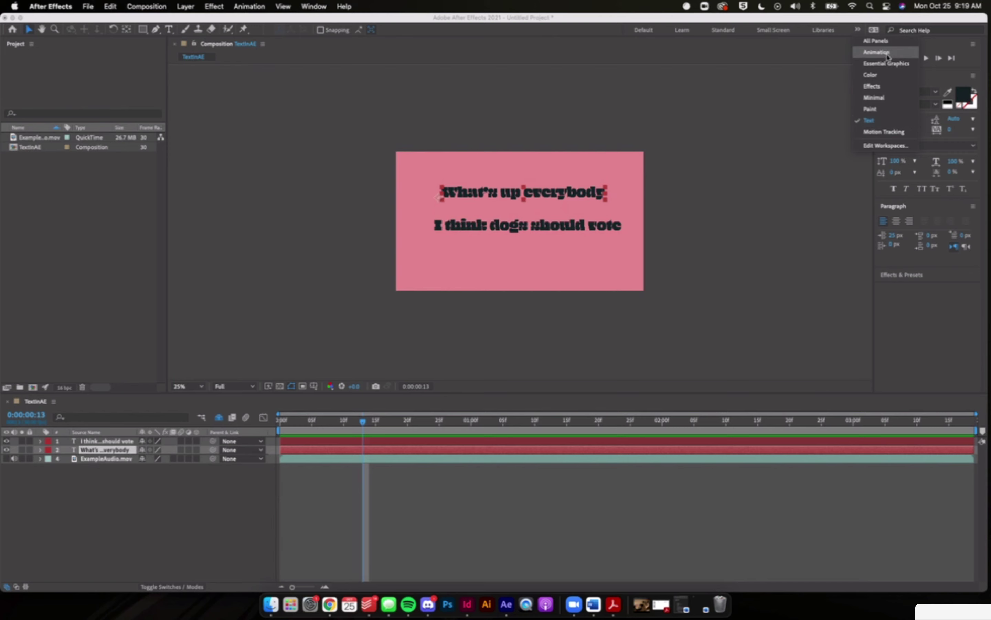
left_click(883, 121)
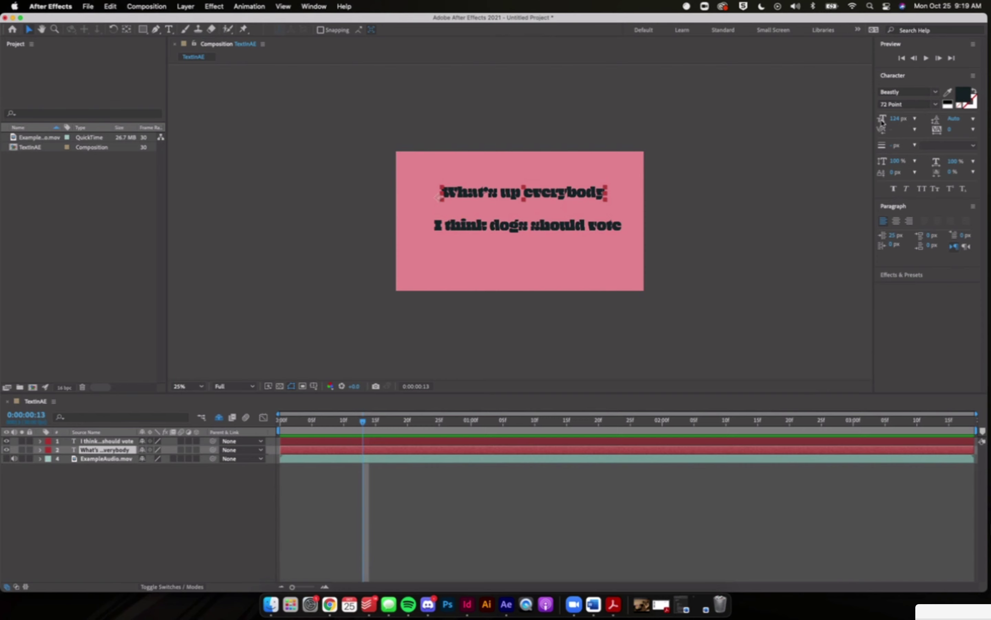
left_click(858, 30)
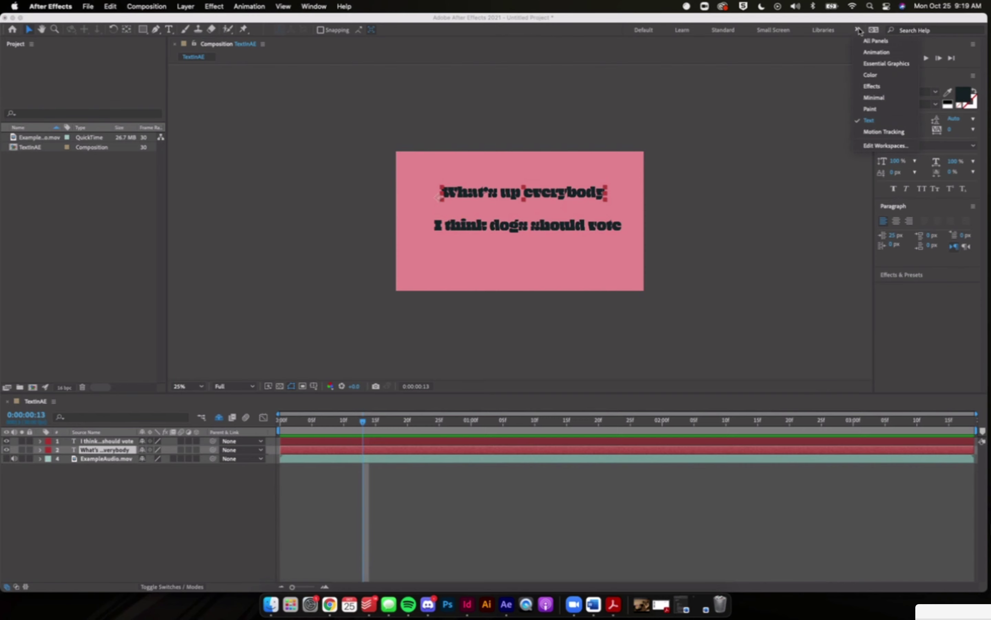
left_click(929, 310)
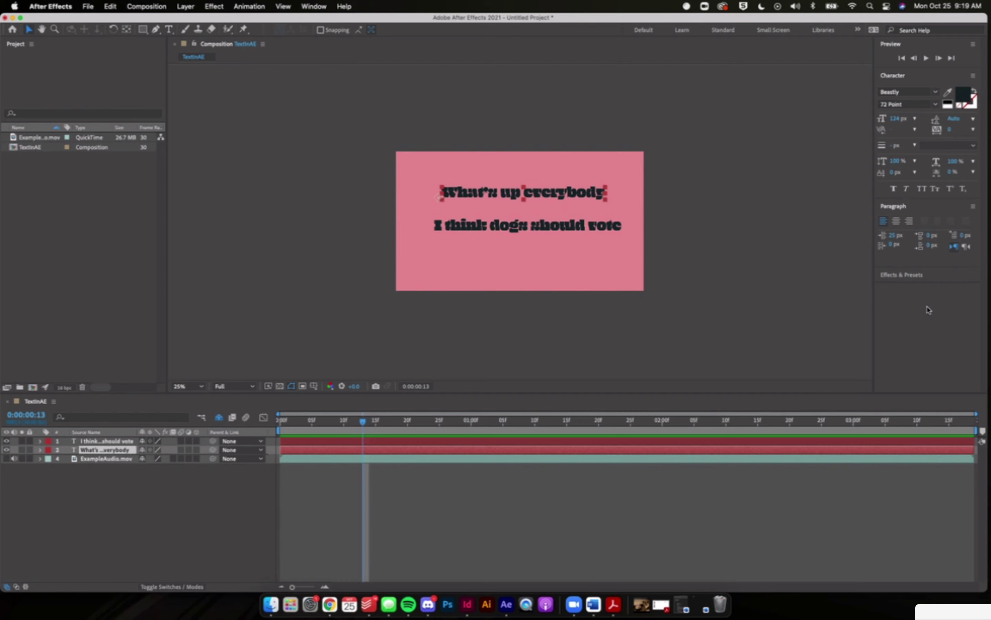
left_click(857, 29)
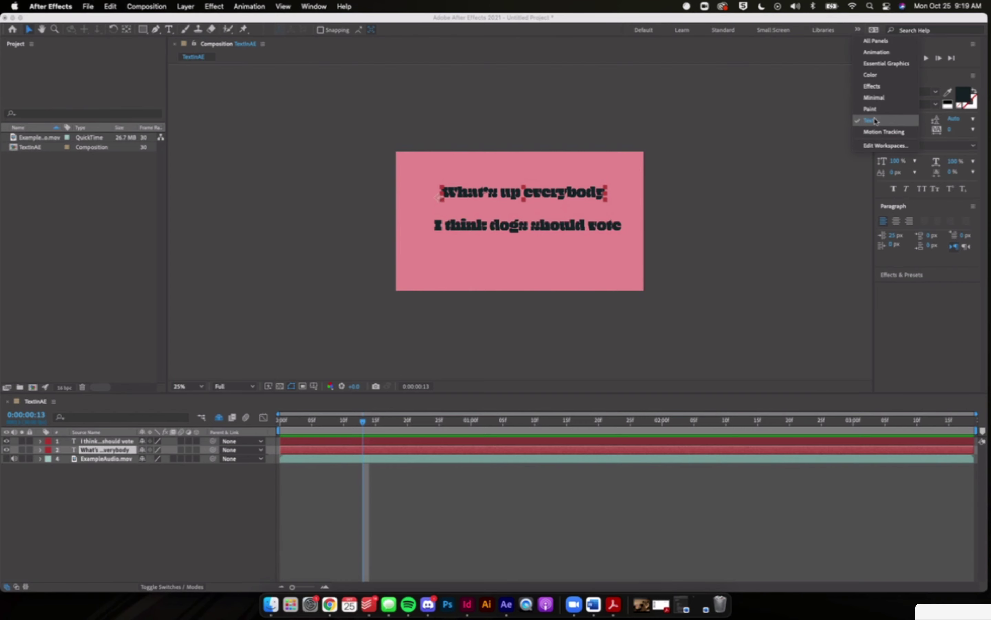
left_click(936, 312)
Step: Switch to Discord to check the class chat for new messages, and return to After Effects
left_click(427, 604)
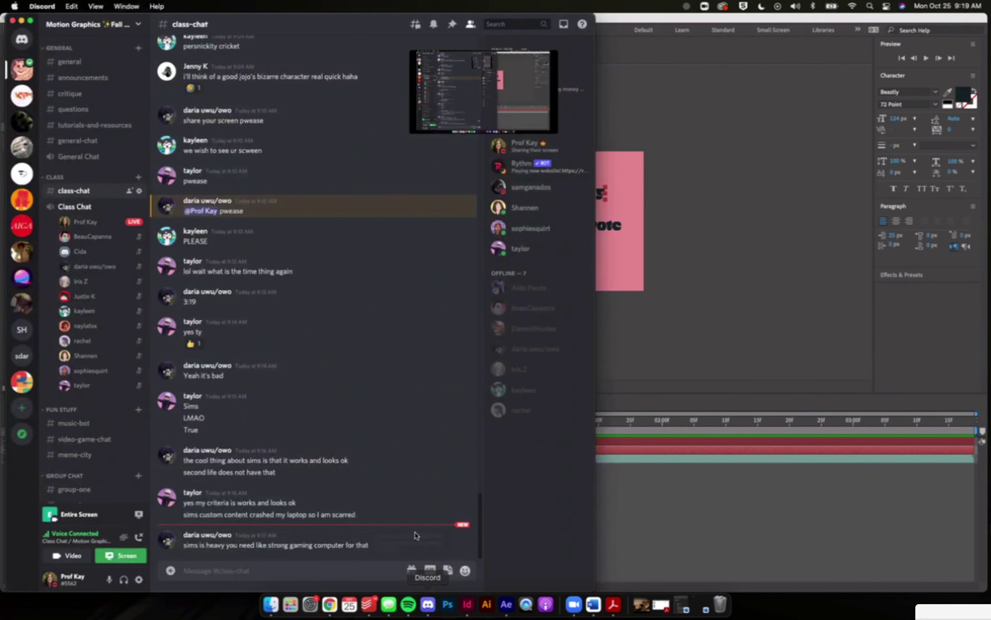
left_click(726, 335)
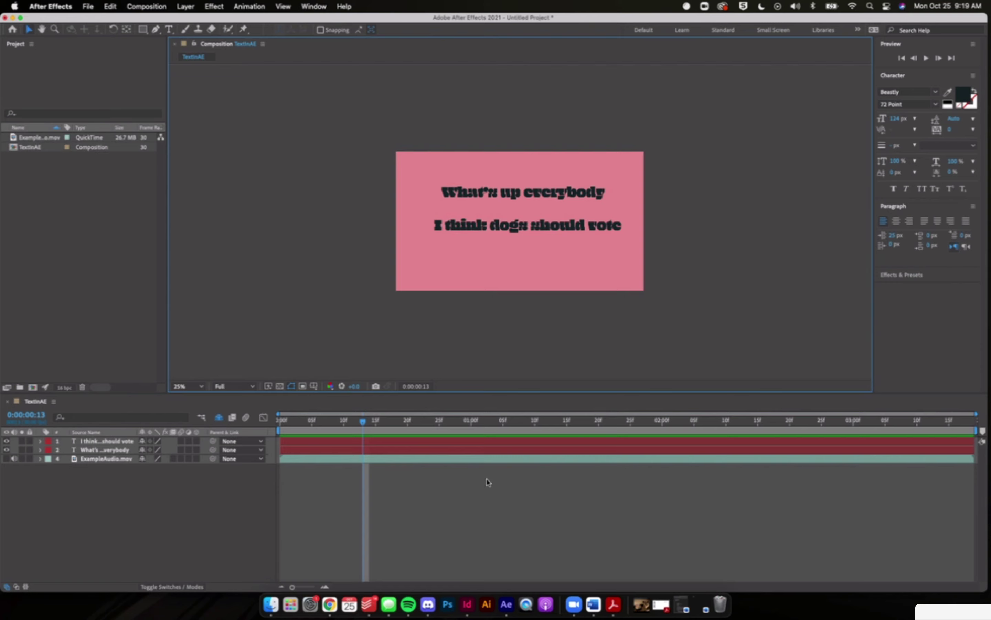
Step: Reposition both text layers so the two lines sit closer together, centred on the pink background
left_click(503, 451)
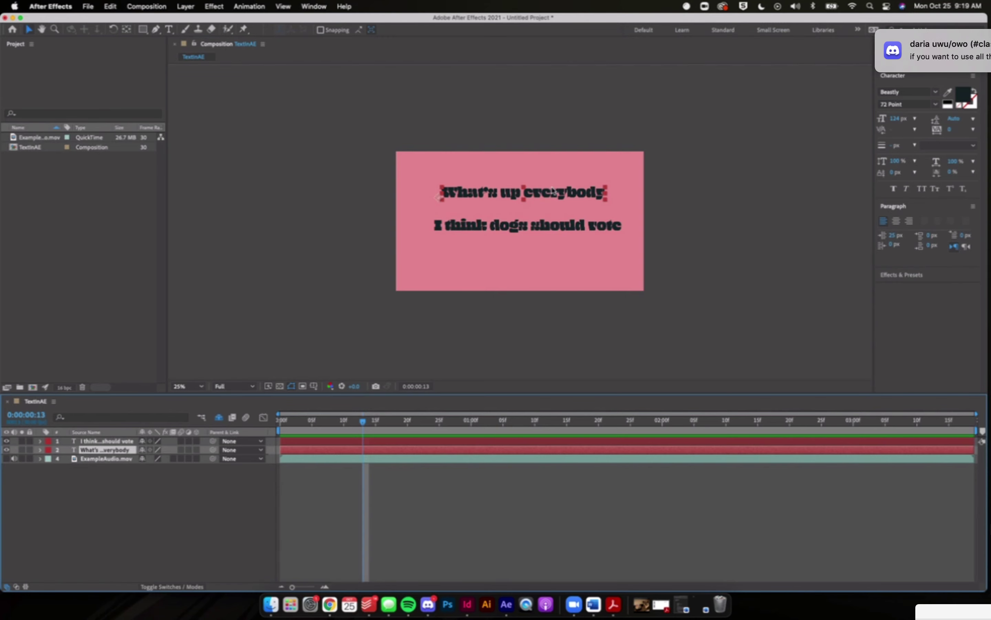
left_click_drag(522, 200, 516, 207)
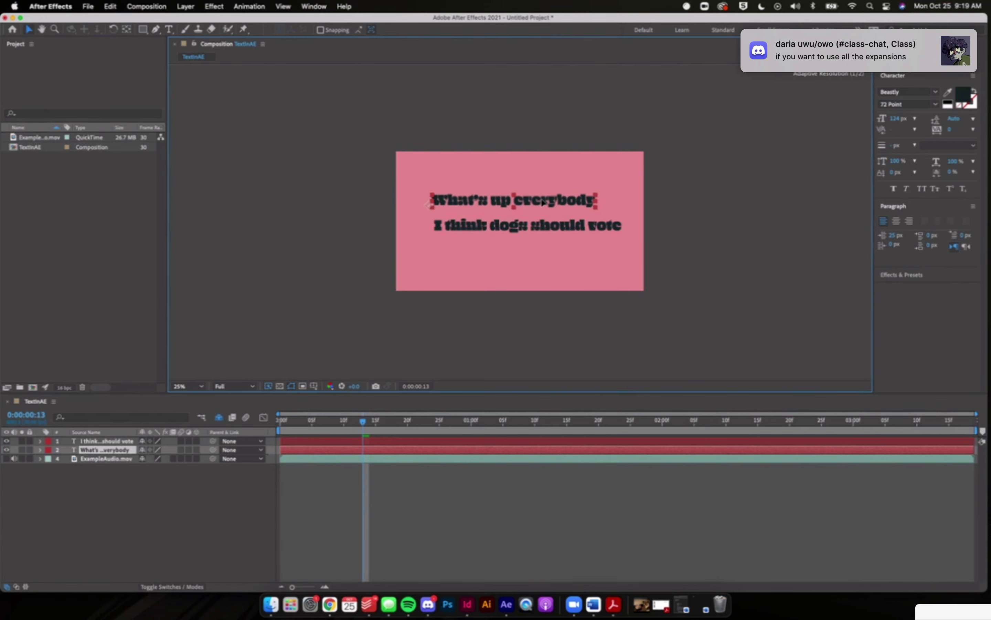
left_click(538, 441)
left_click(538, 449)
left_click_drag(549, 230, 562, 210)
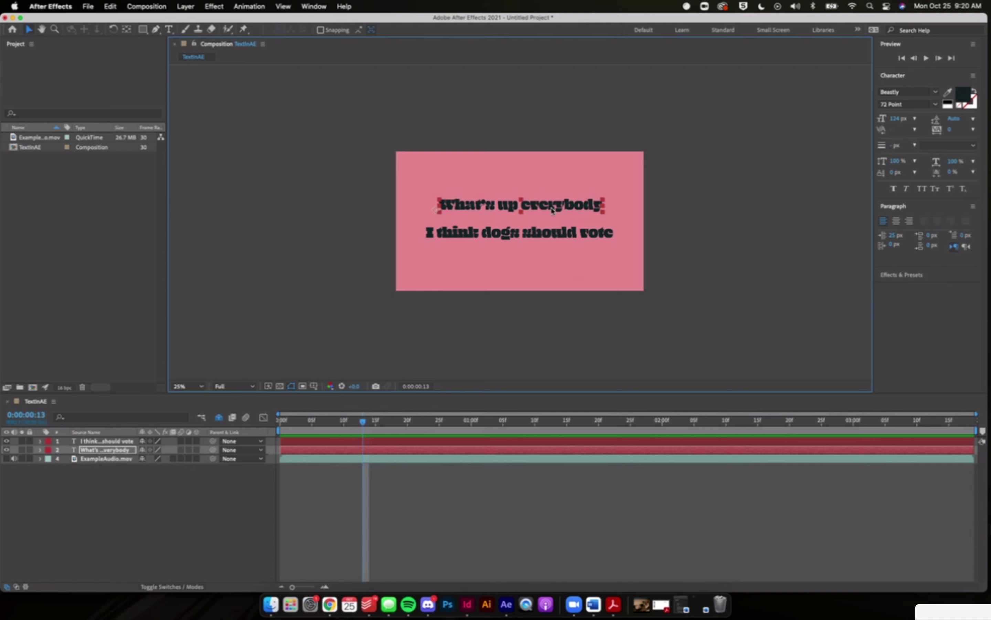
Step: Browse the font families available for the "What's up everybody" text without choosing one
left_click(938, 93)
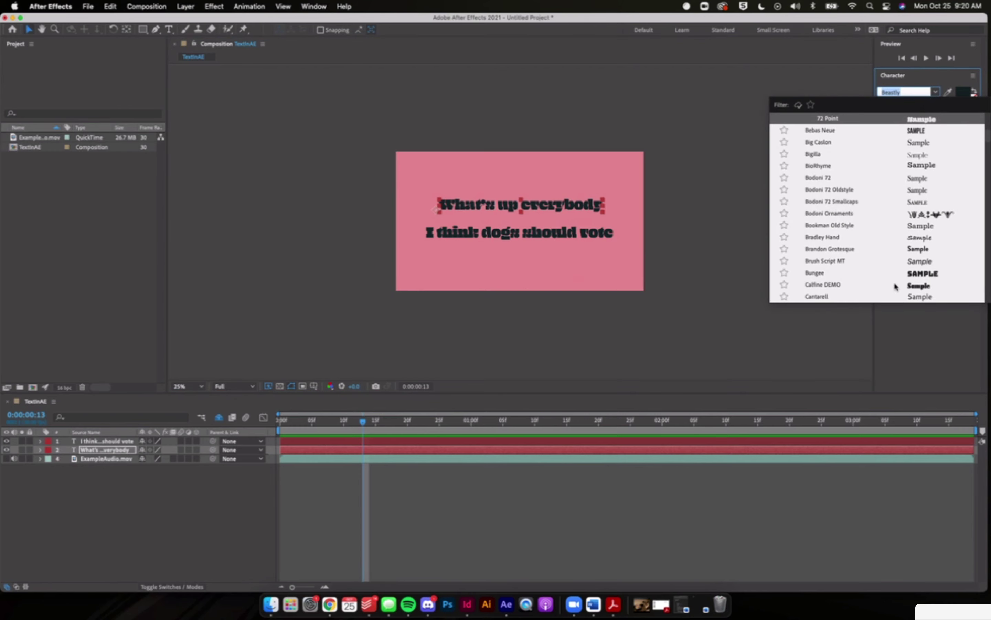
left_click(910, 329)
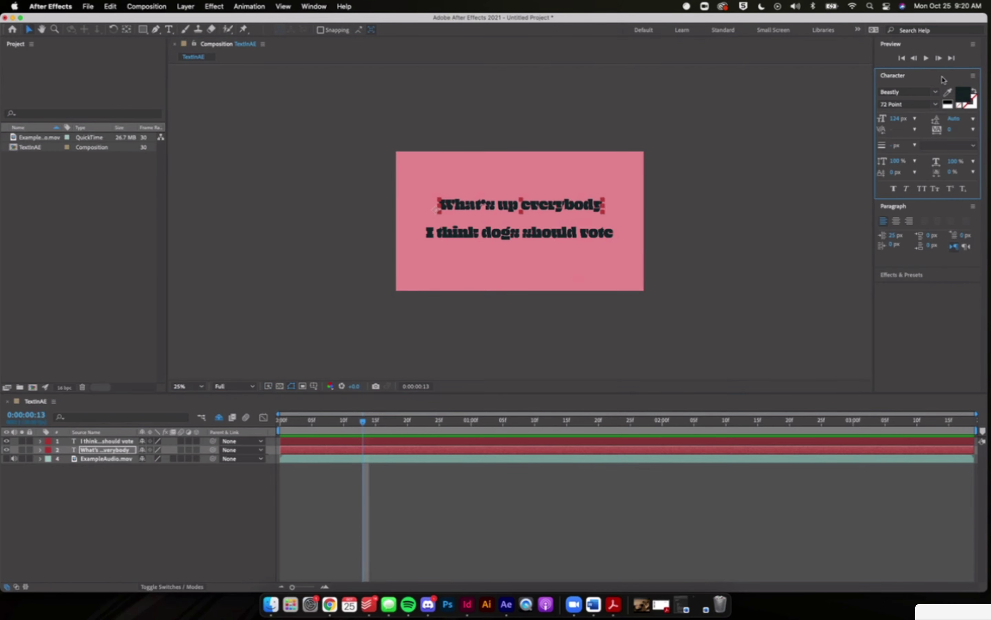
left_click(937, 93)
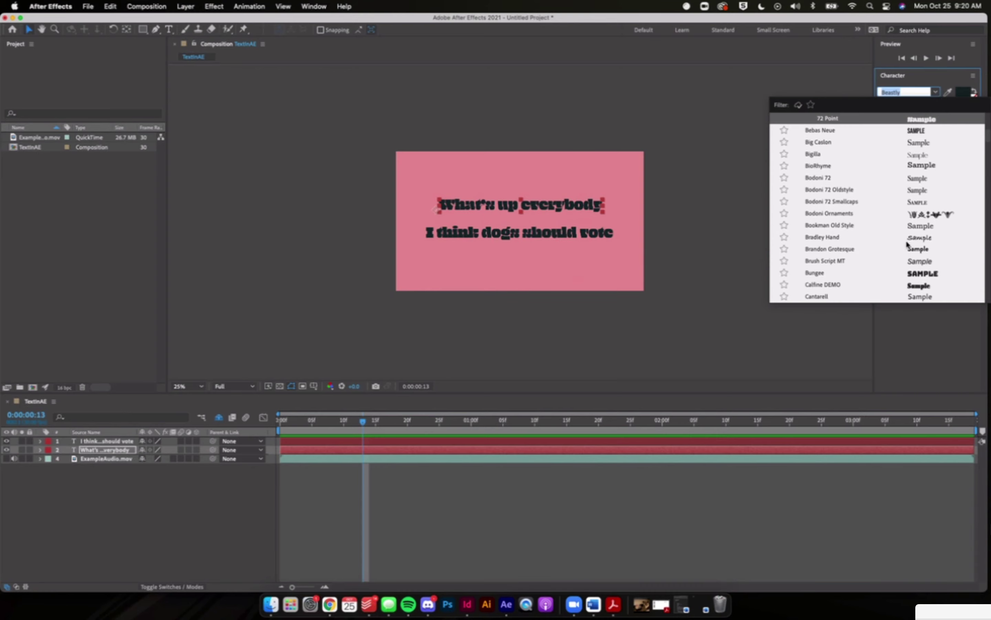
scroll(907, 243, "down", 5)
scroll(907, 244, "up", 8)
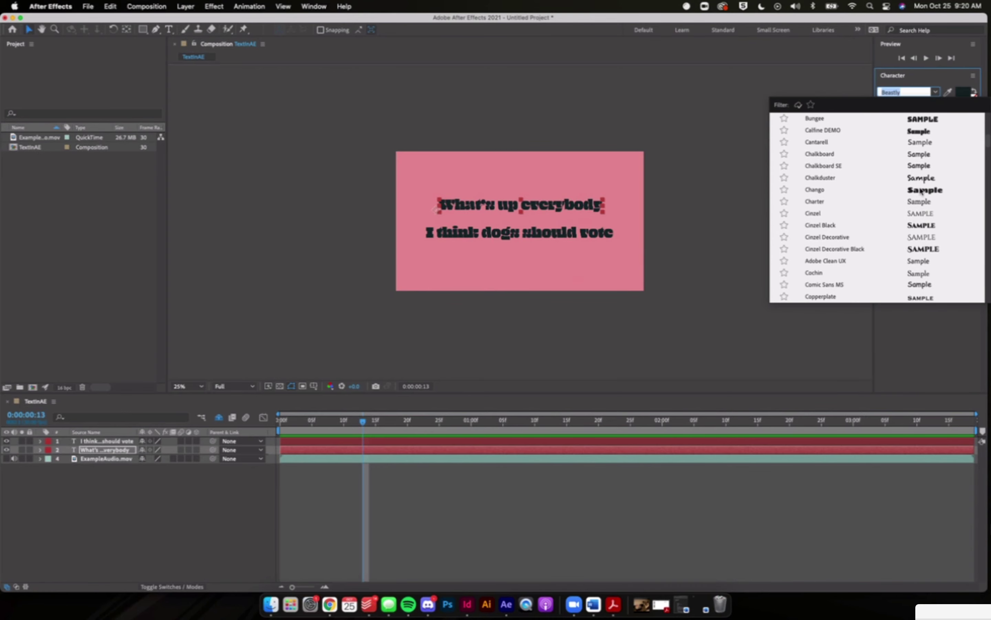
scroll(920, 190, "down", 5)
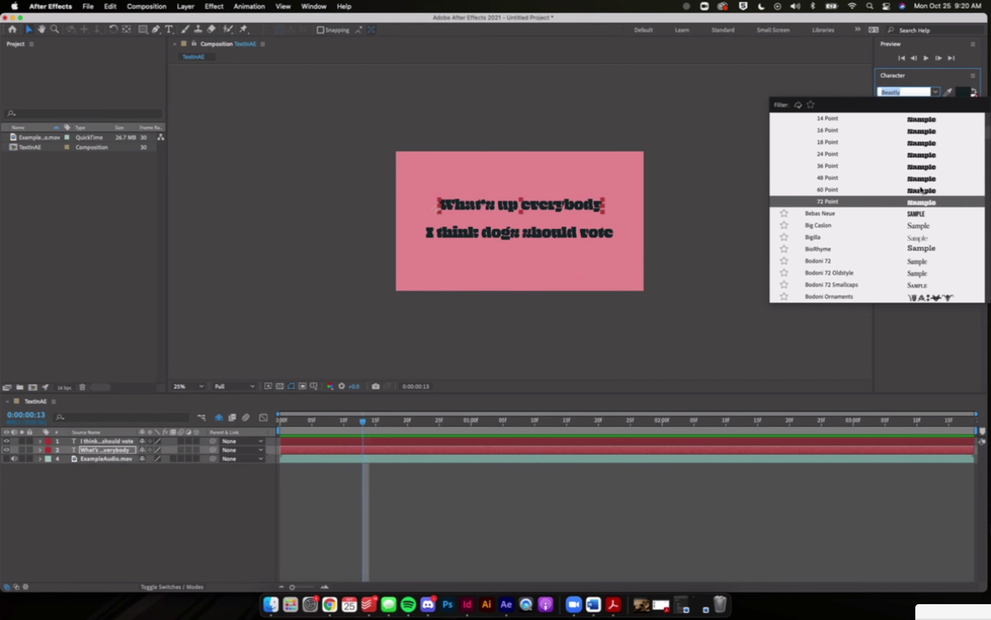
left_click(929, 327)
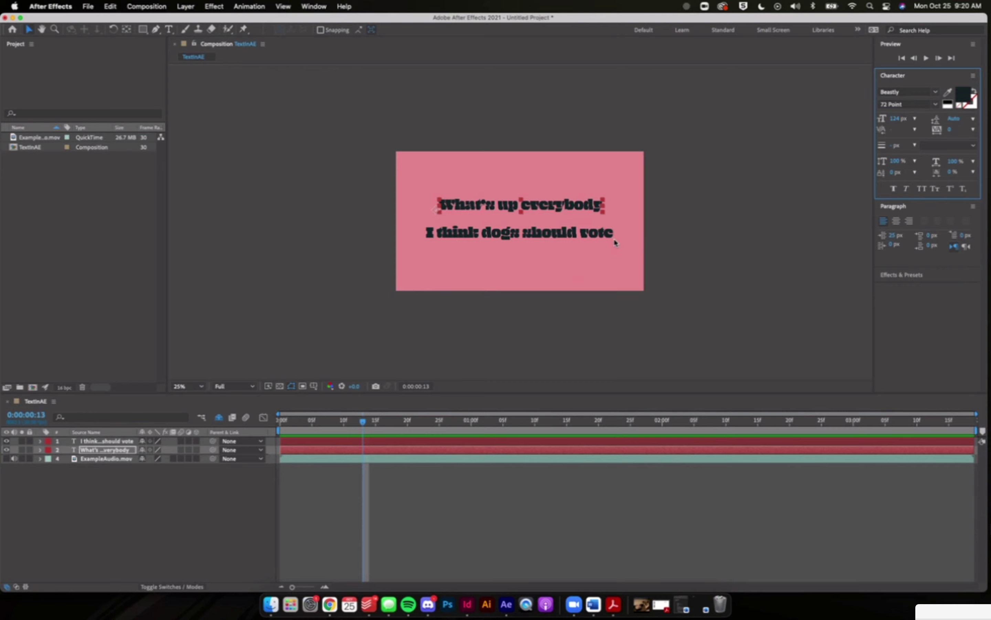
Step: Move the "I think dogs should vote" line slightly up towards the first text line
left_click(575, 228)
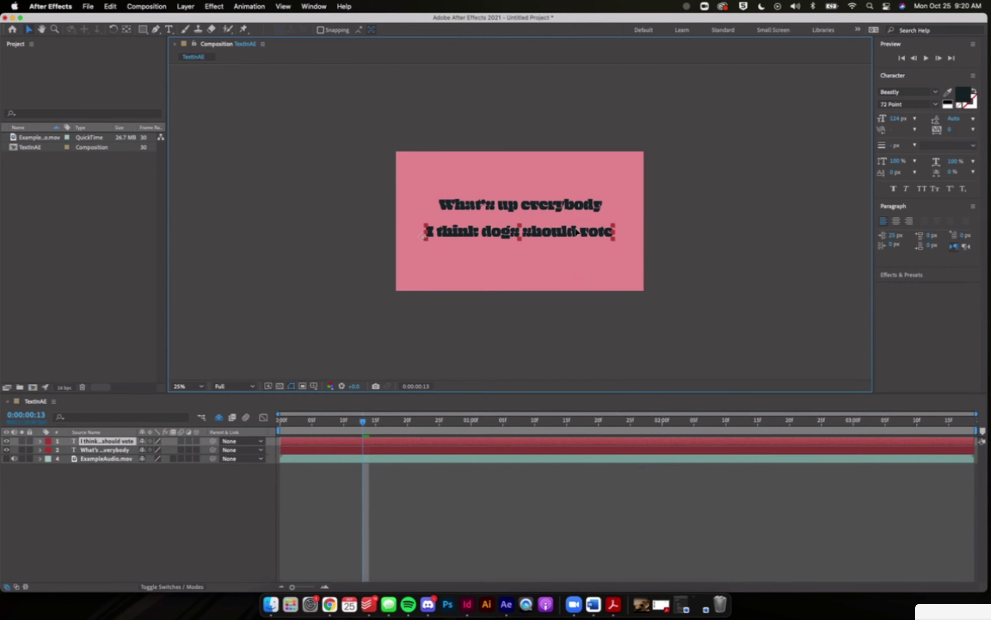
left_click(577, 205)
Step: Switch to Discord to look at the class chat, and return to After Effects
left_click(428, 603)
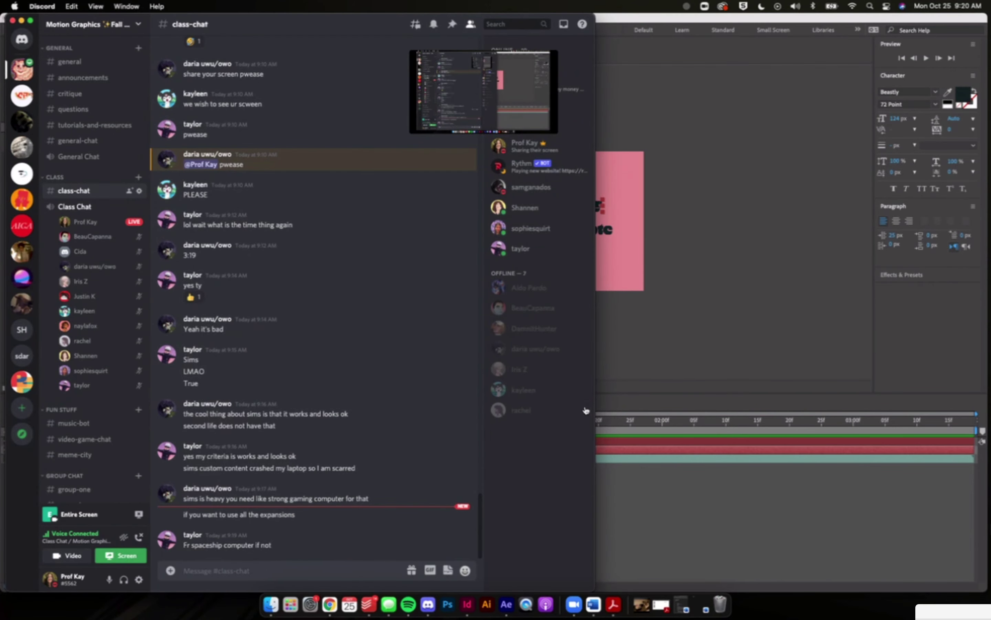
left_click(804, 275)
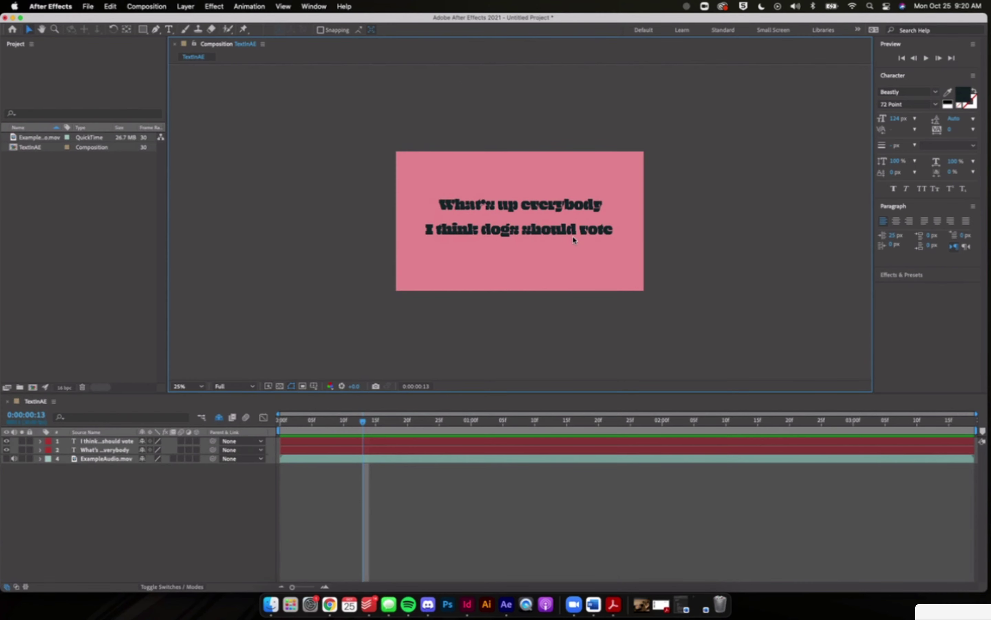
Step: Nudge the "What's up everybody" line slightly to the right and review the point-size styles offered for its Beastly font
left_click_drag(582, 210, 588, 210)
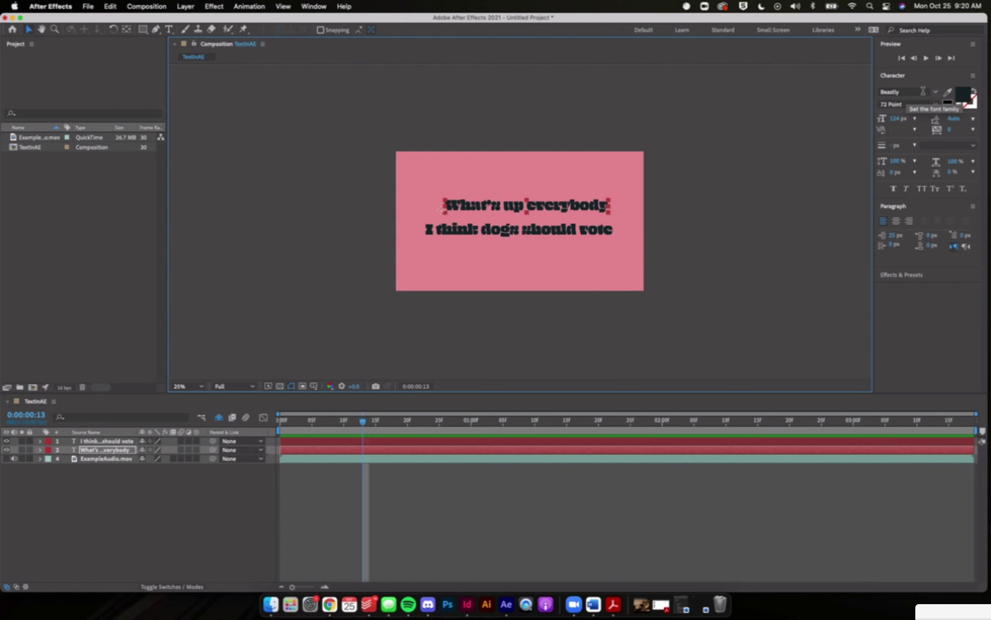
left_click(938, 95)
left_click(937, 105)
left_click(937, 105)
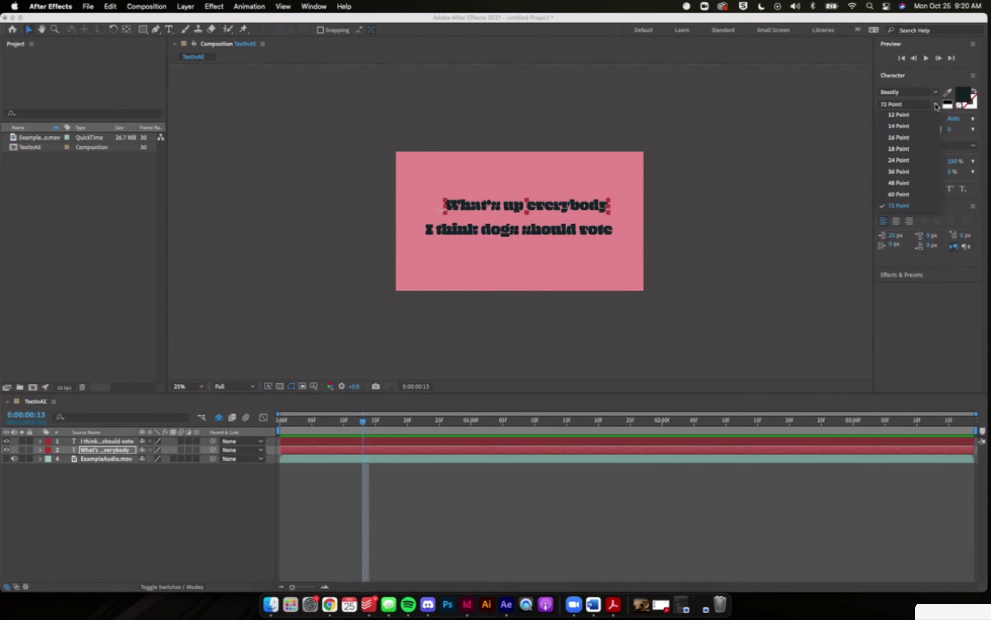
left_click(936, 106)
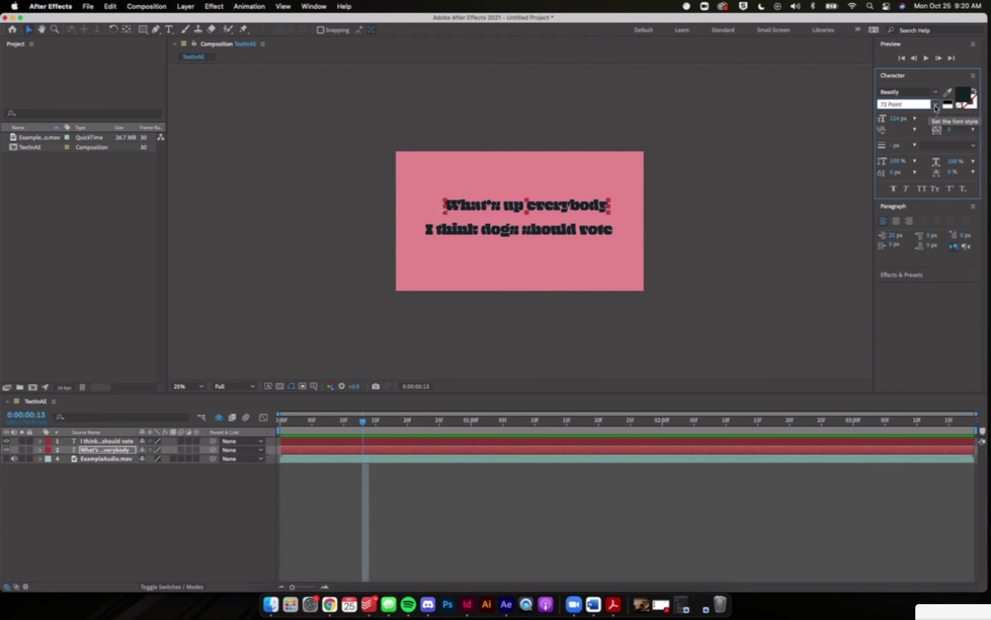
left_click(936, 106)
left_click(936, 106)
left_click(936, 106)
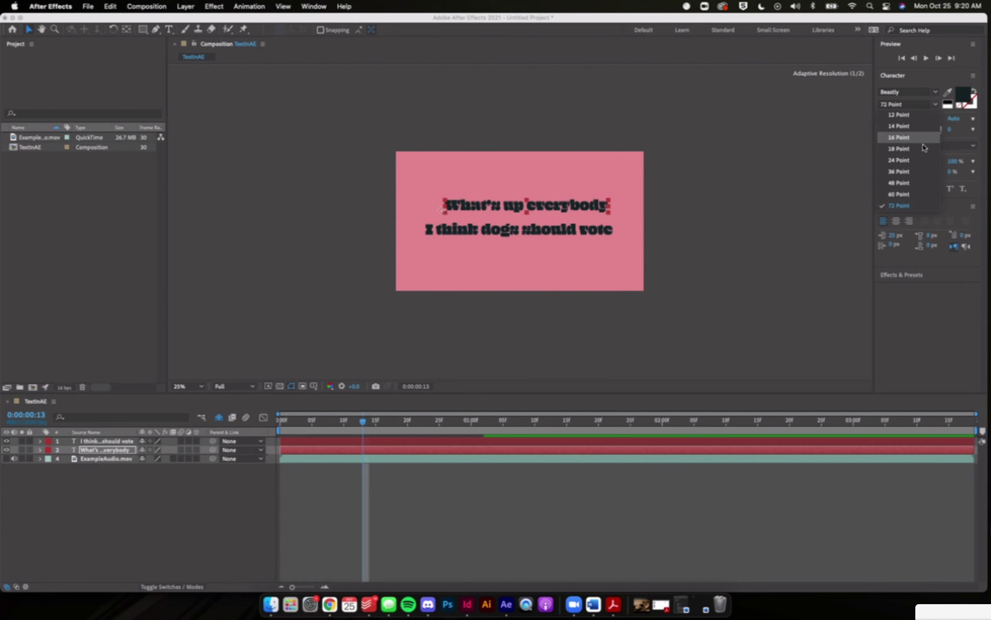
left_click(936, 106)
left_click(936, 106)
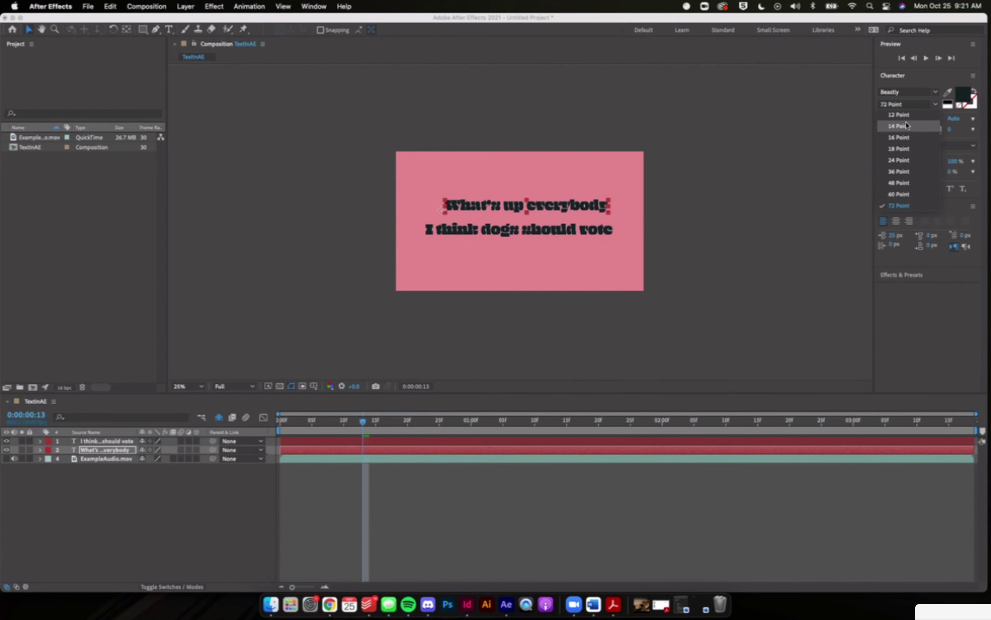
left_click(936, 106)
left_click(936, 105)
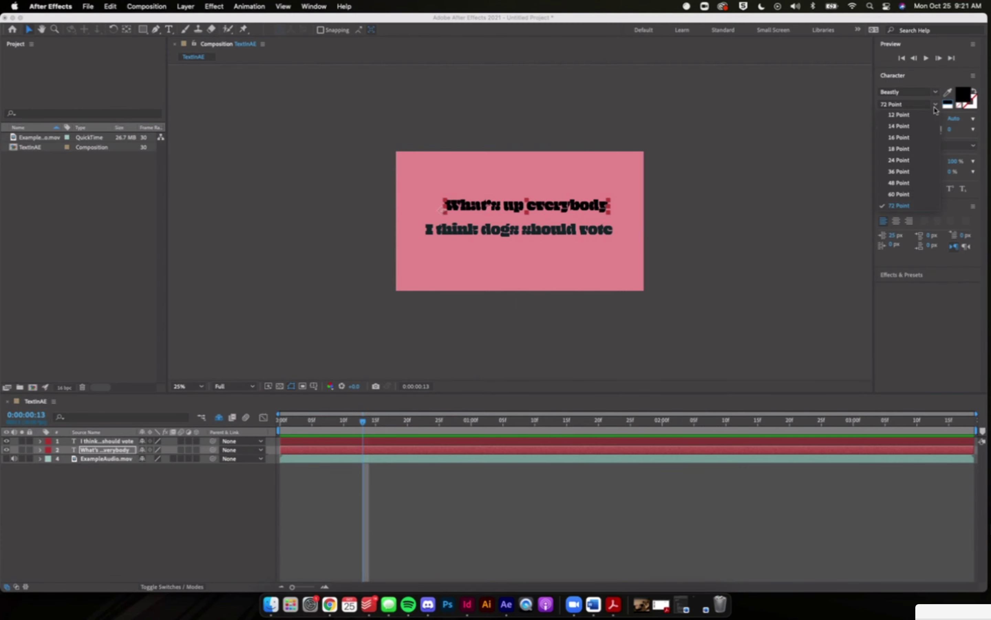
left_click(936, 105)
Step: Change the font of "What's up everybody" to Big Caslon in the Medium style
left_click(936, 94)
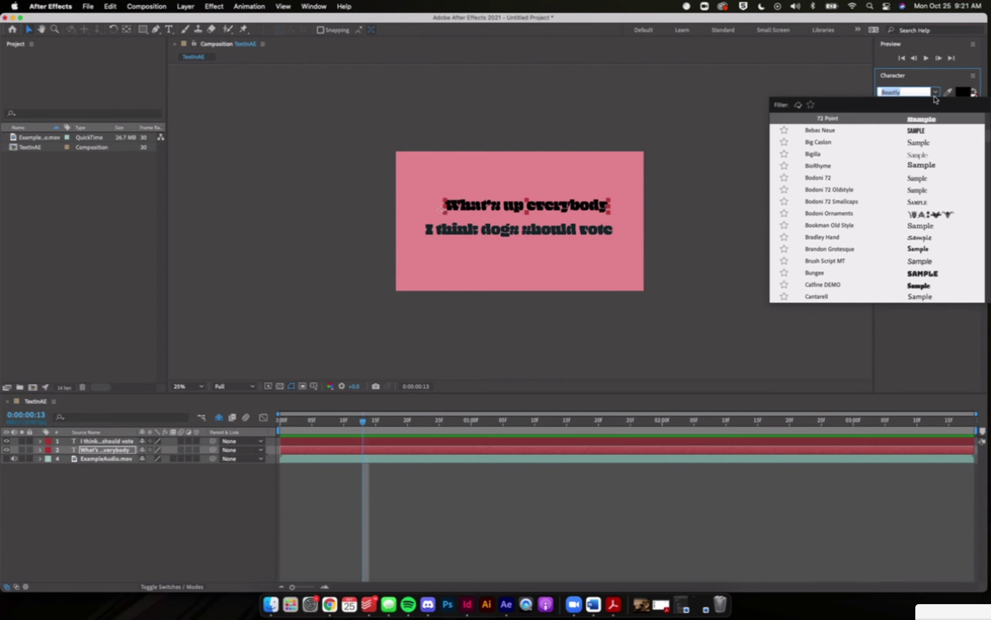
left_click(909, 142)
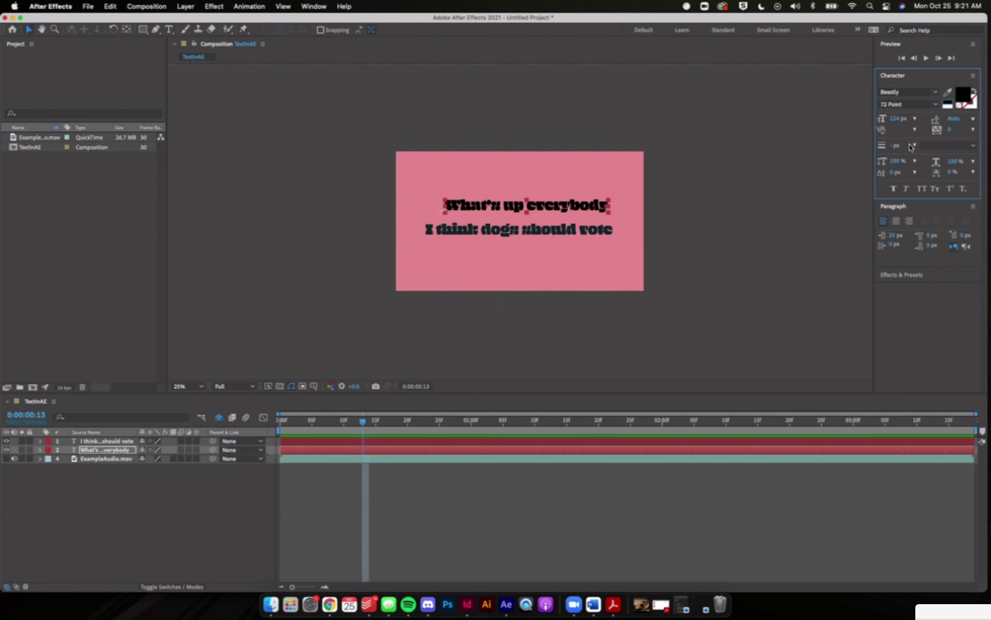
left_click(935, 105)
left_click(934, 108)
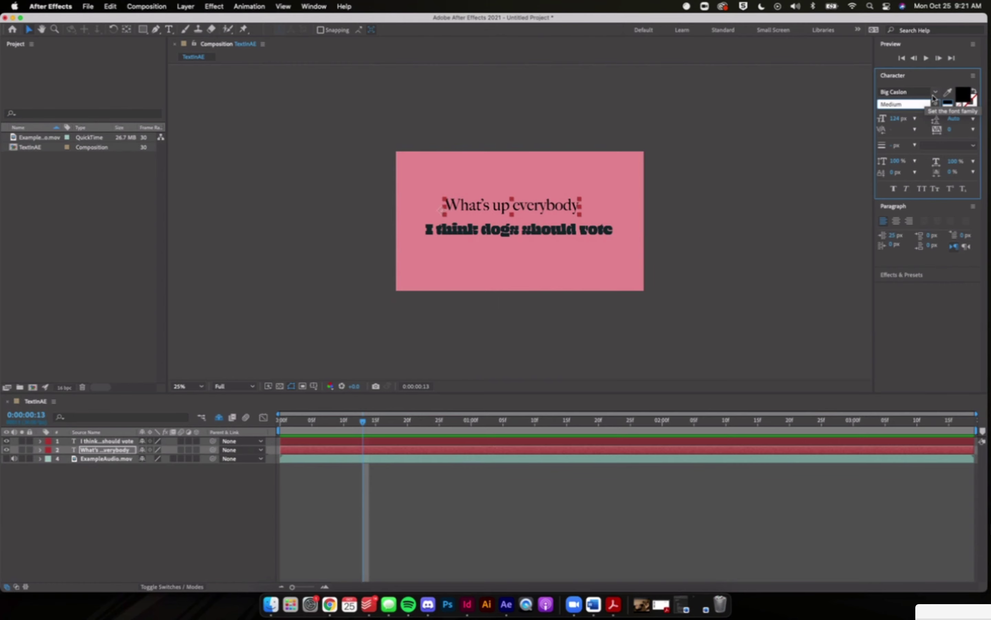
Step: Change the font of "What's up everybody" to Courier and review its available styles
left_click(936, 92)
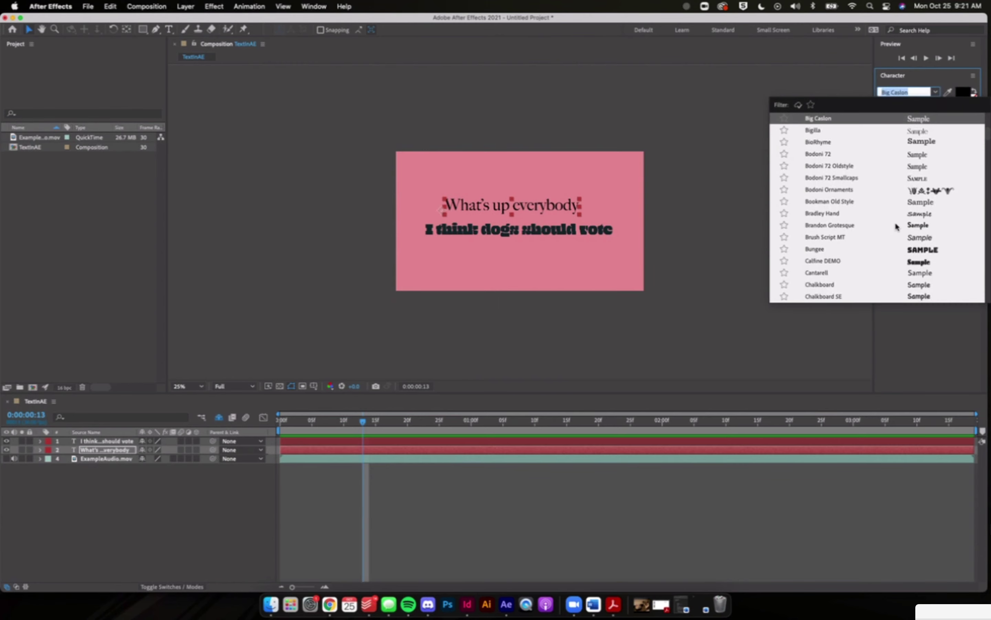
scroll(888, 277, "down", 8)
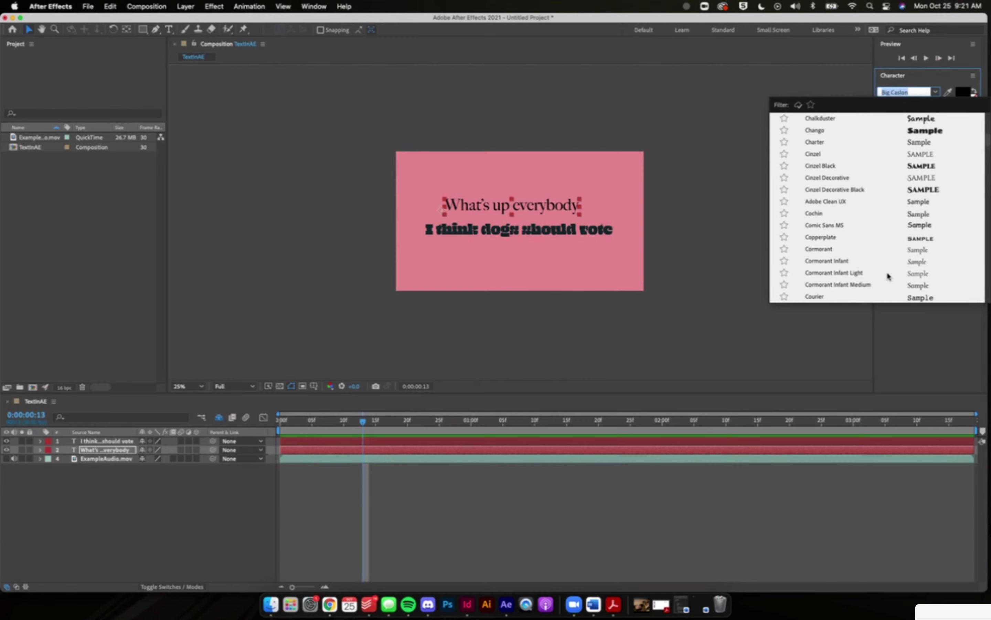
left_click(888, 296)
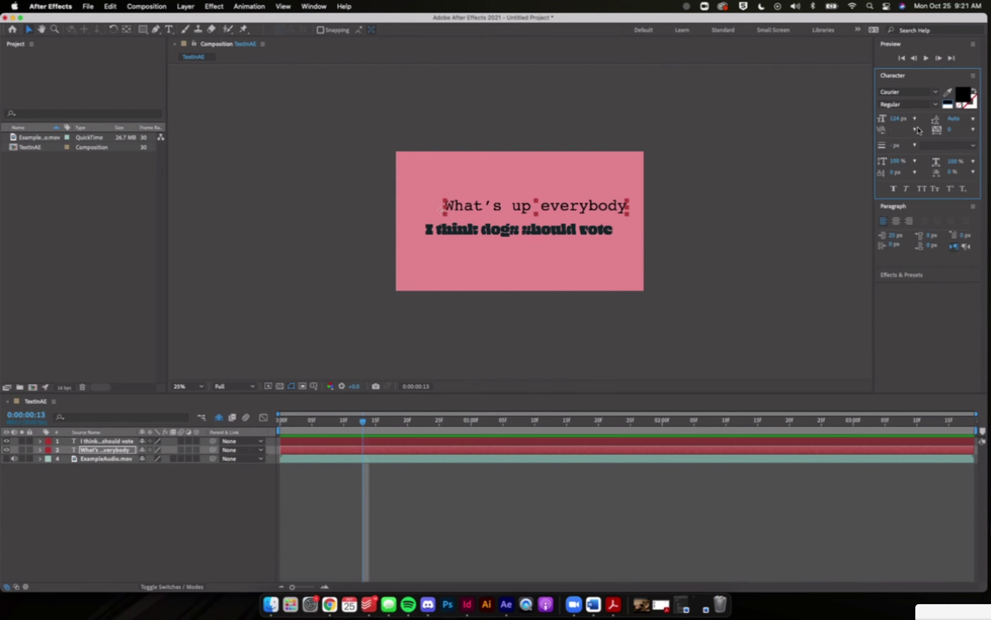
left_click(937, 106)
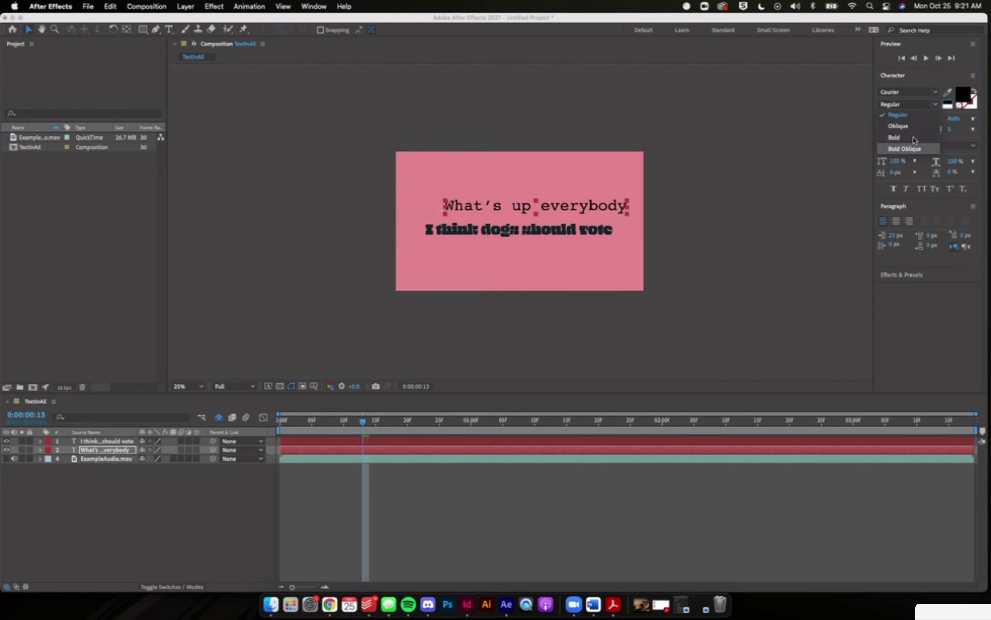
Step: Set the font of "What's up everybody" back to Beastly in the 72 Point style
left_click(934, 92)
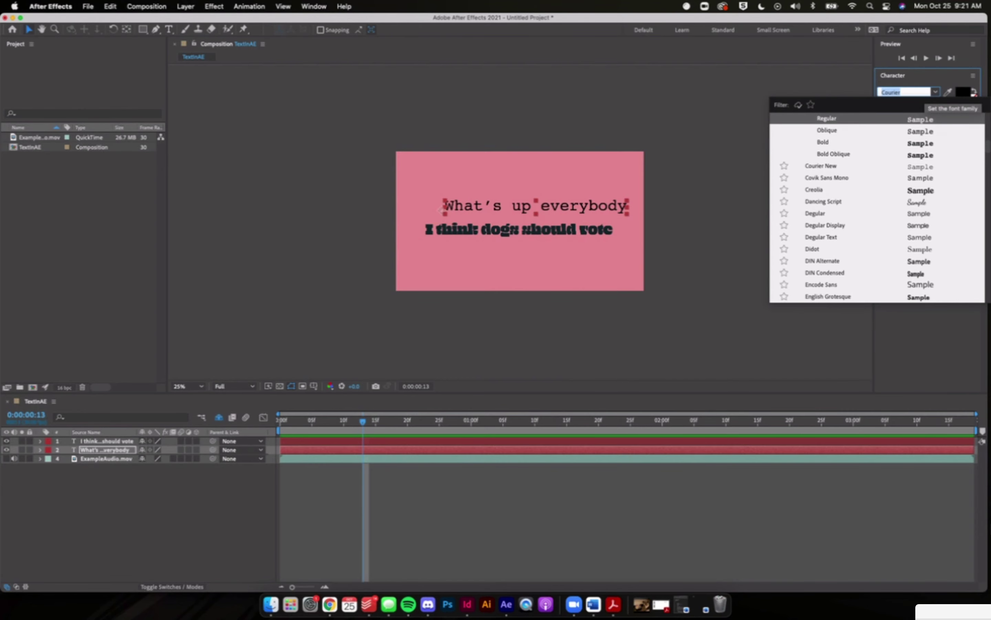
type("bea")
left_click(929, 120)
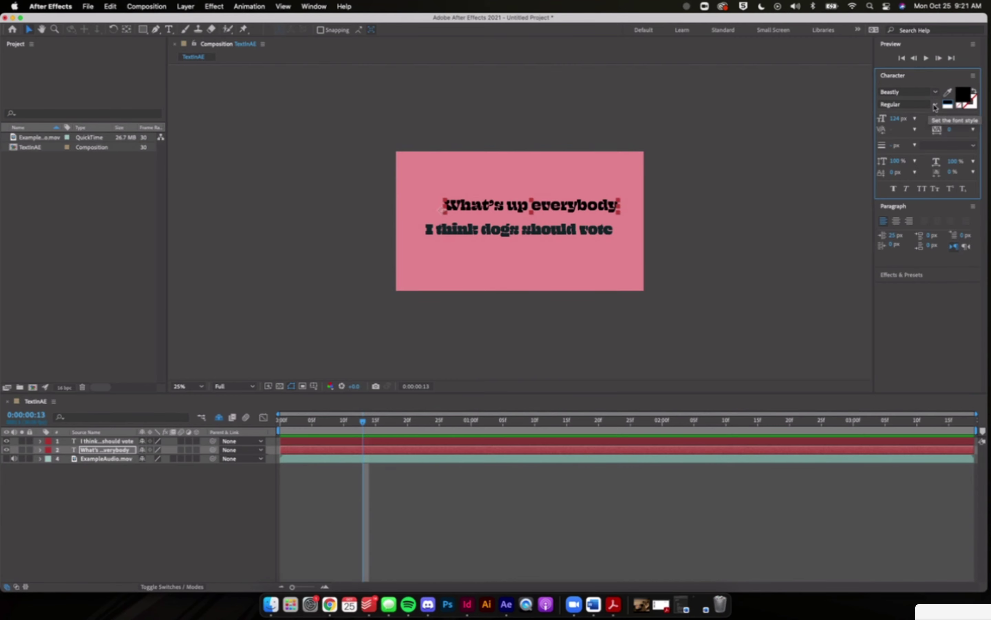
left_click(936, 106)
left_click(935, 105)
left_click(935, 93)
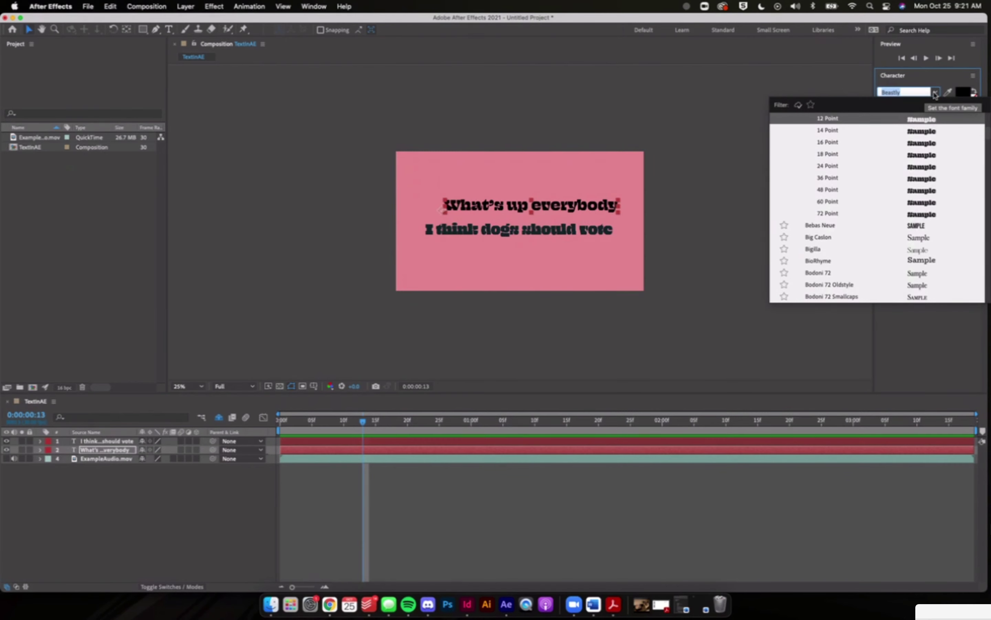
left_click(896, 212)
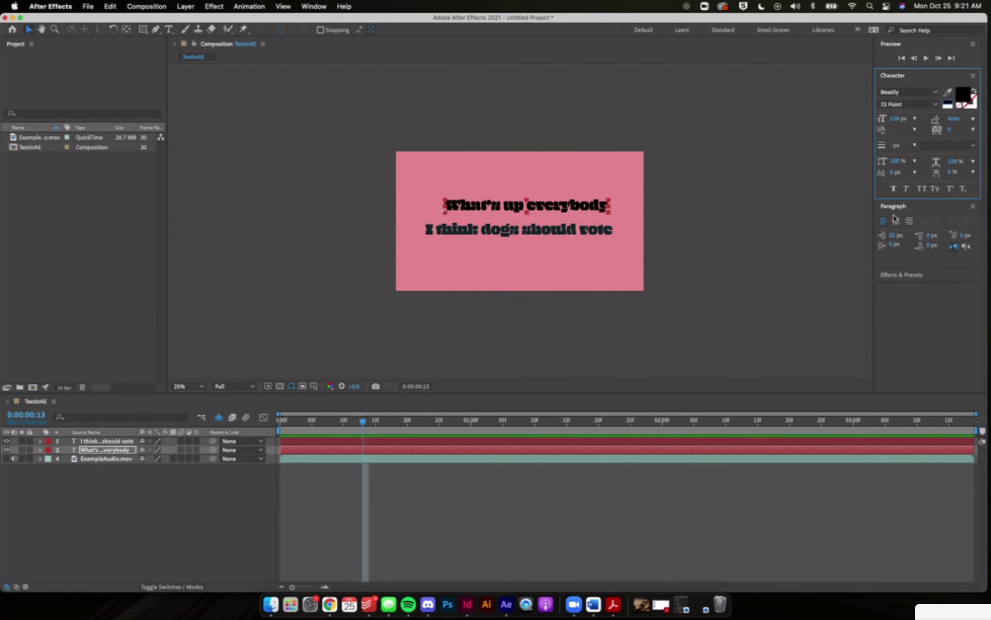
Step: Set the font size of "What's up everybody" to 138 px
mouse_move(897, 121)
left_mouse_down()
mouse_move(915, 118)
mouse_move(901, 118)
left_mouse_up()
left_click(901, 118)
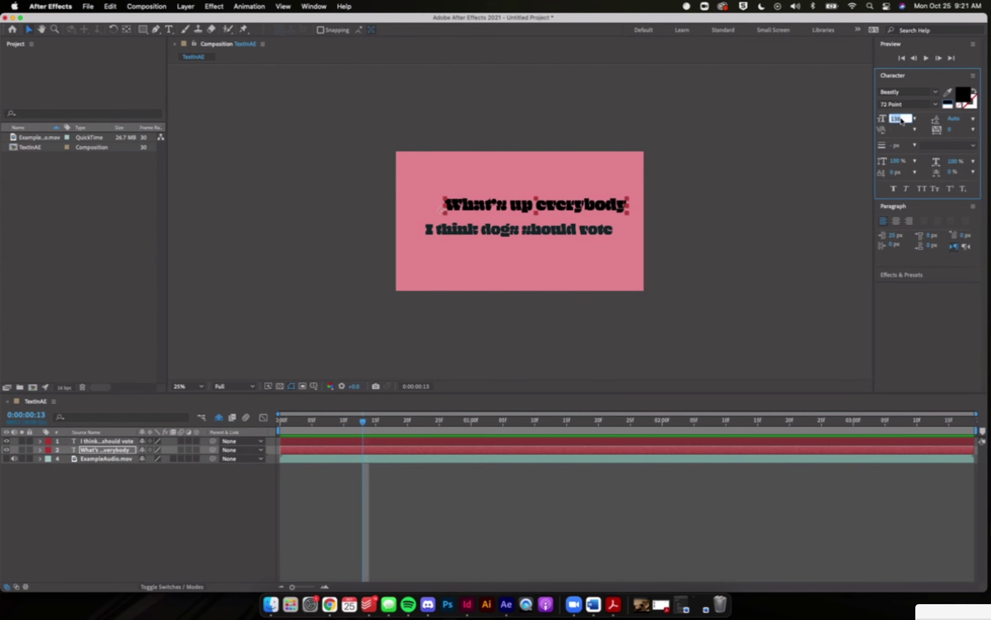
key("Return")
left_click(937, 92)
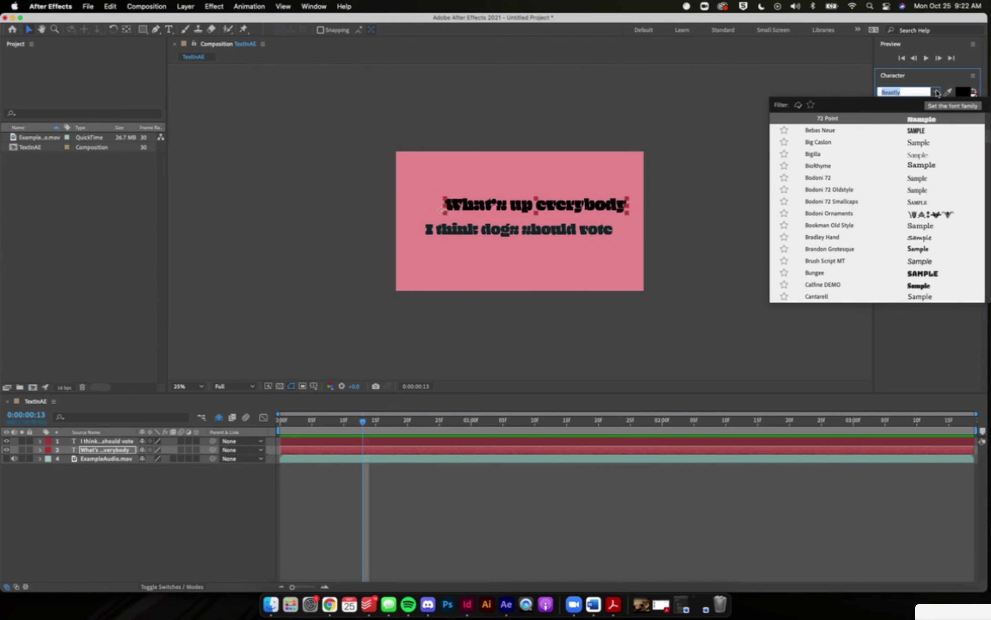
left_click(936, 92)
Step: Try faux bold, small caps, superscript and subscript on "What's up everybody", and leave the line set in All Caps
left_click(896, 190)
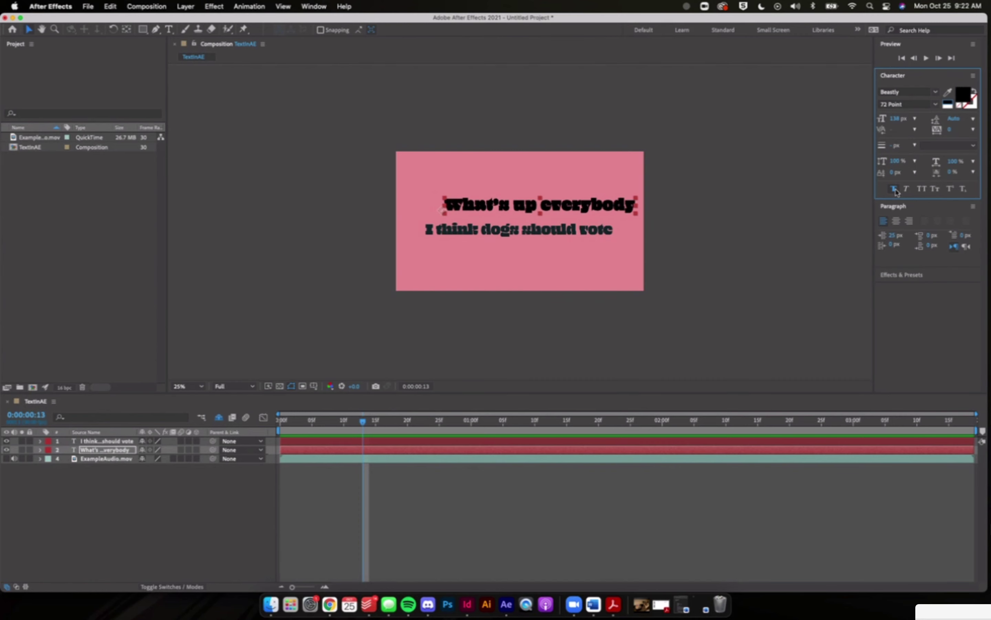
left_click(896, 190)
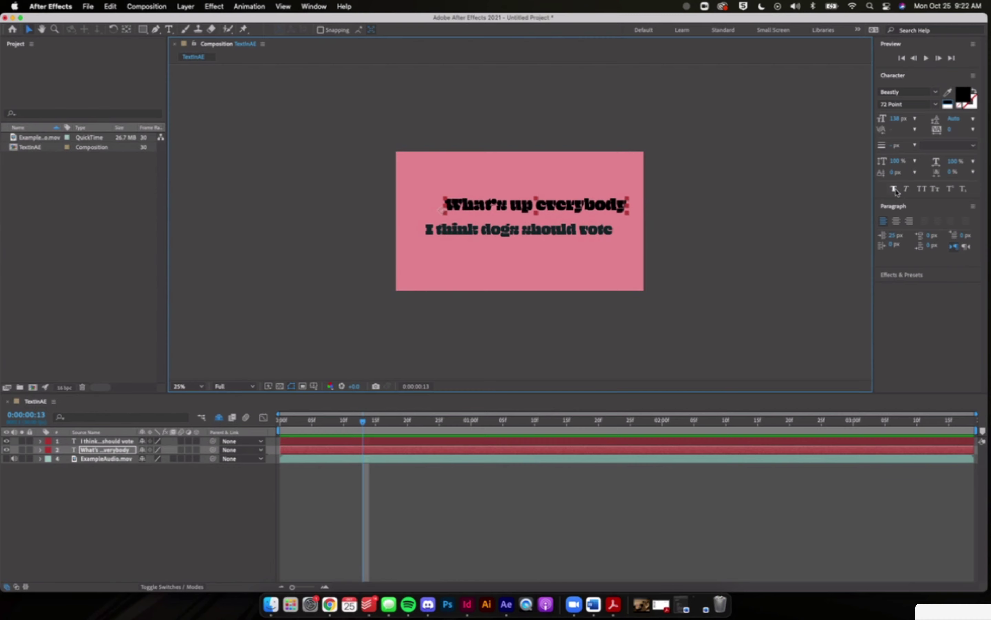
left_click(925, 190)
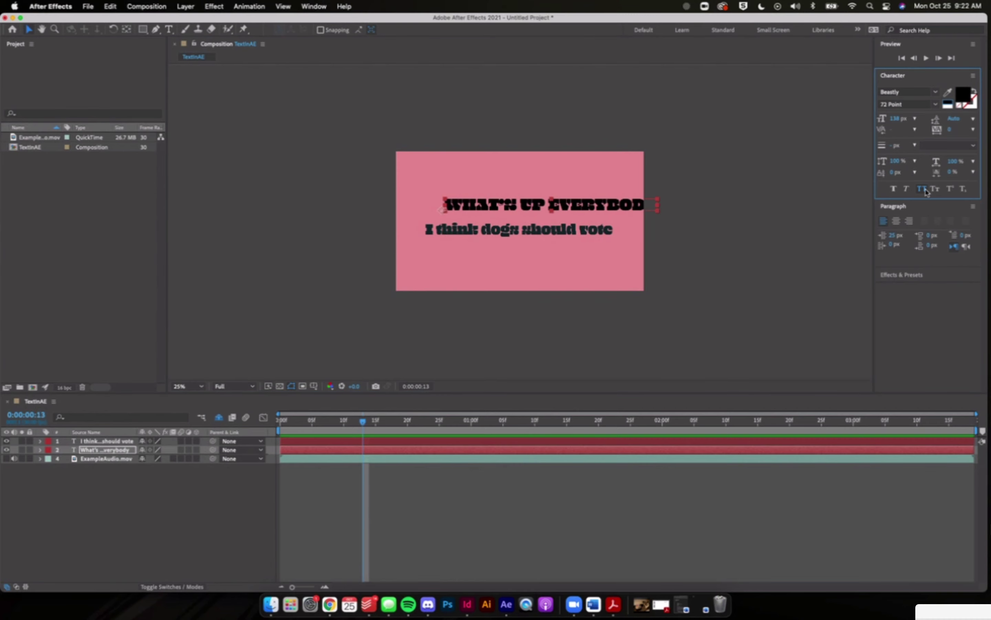
left_click(937, 191)
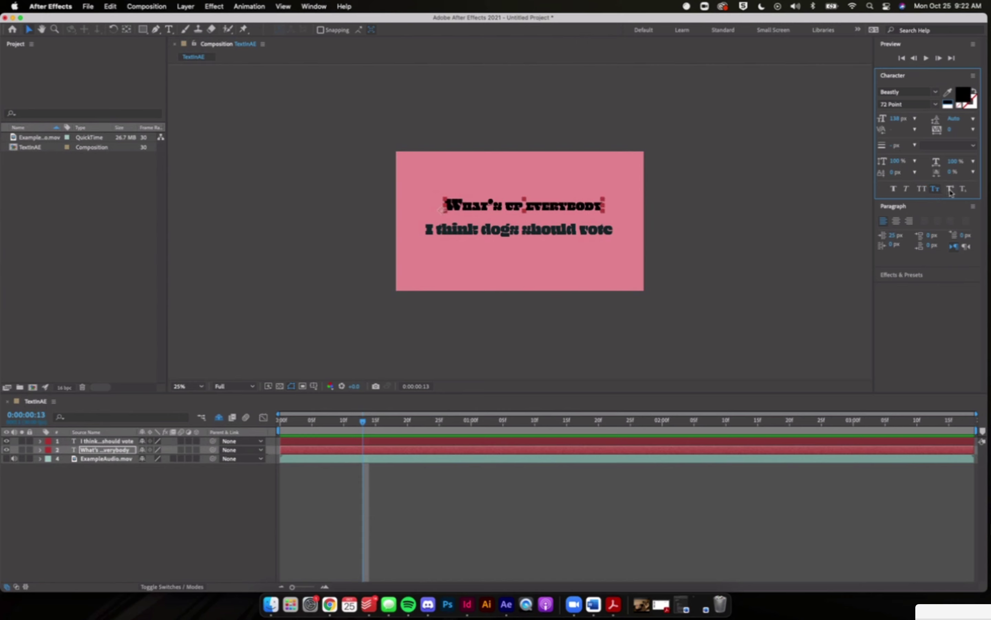
left_click(950, 189)
left_click(964, 190)
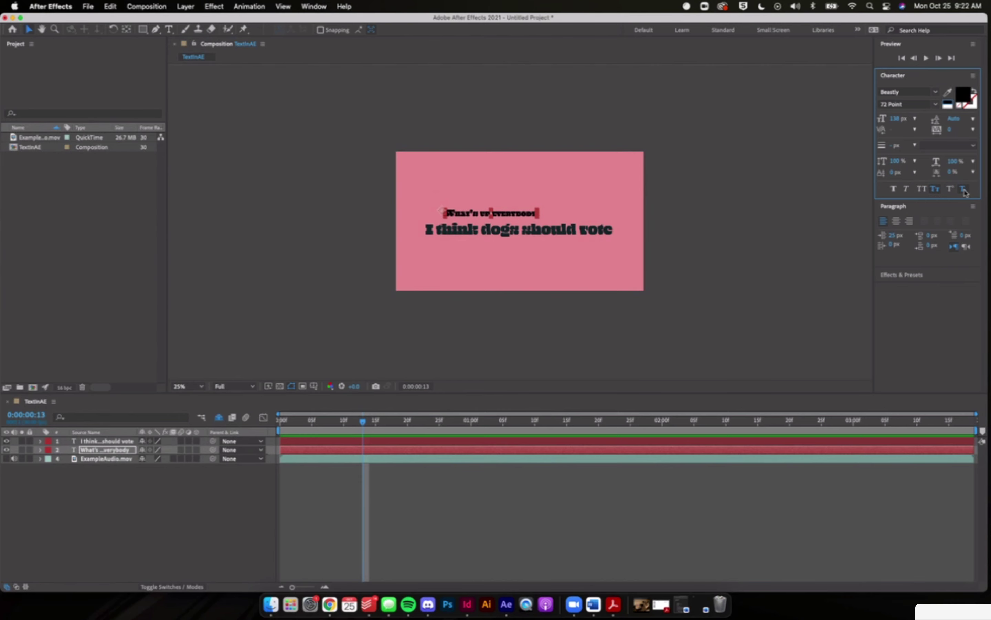
left_click(964, 189)
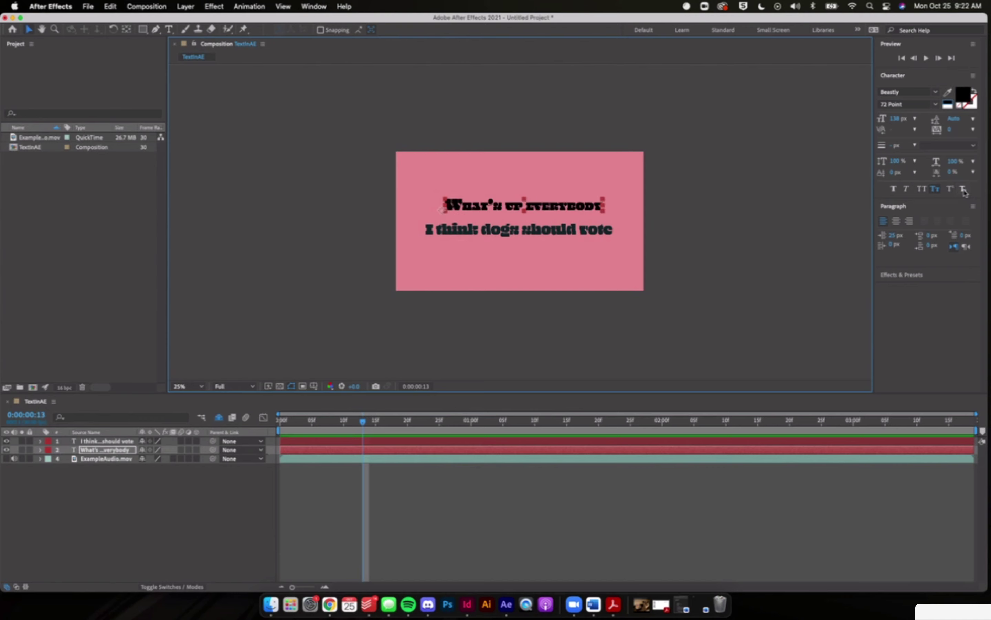
key("super+shift+k")
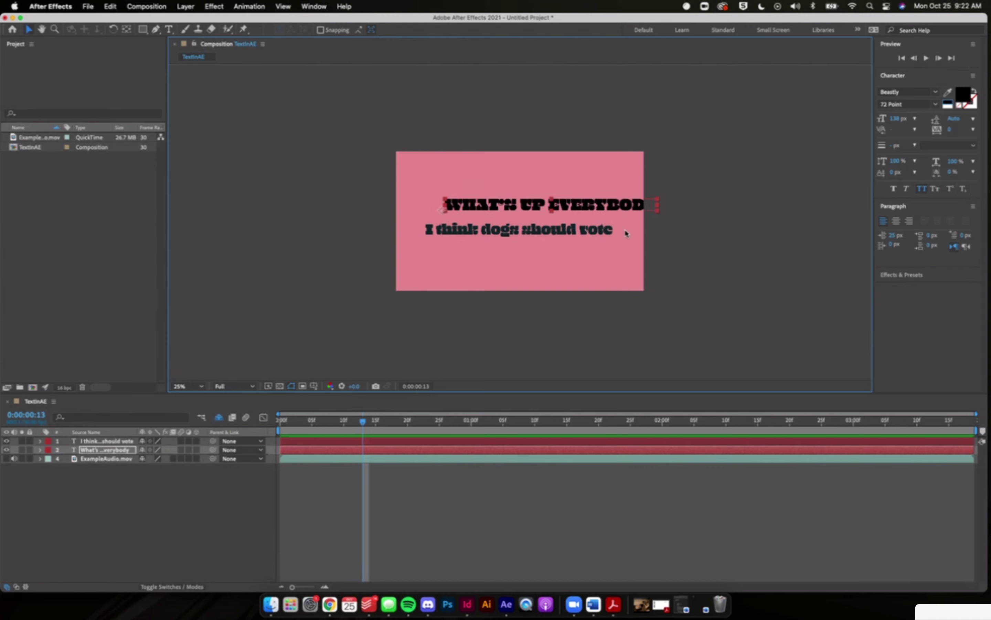
Step: Try centre and right paragraph alignment on "What's up everybody", and leave the line left-aligned, positioned just above "I think dogs should vote"
left_click(714, 215)
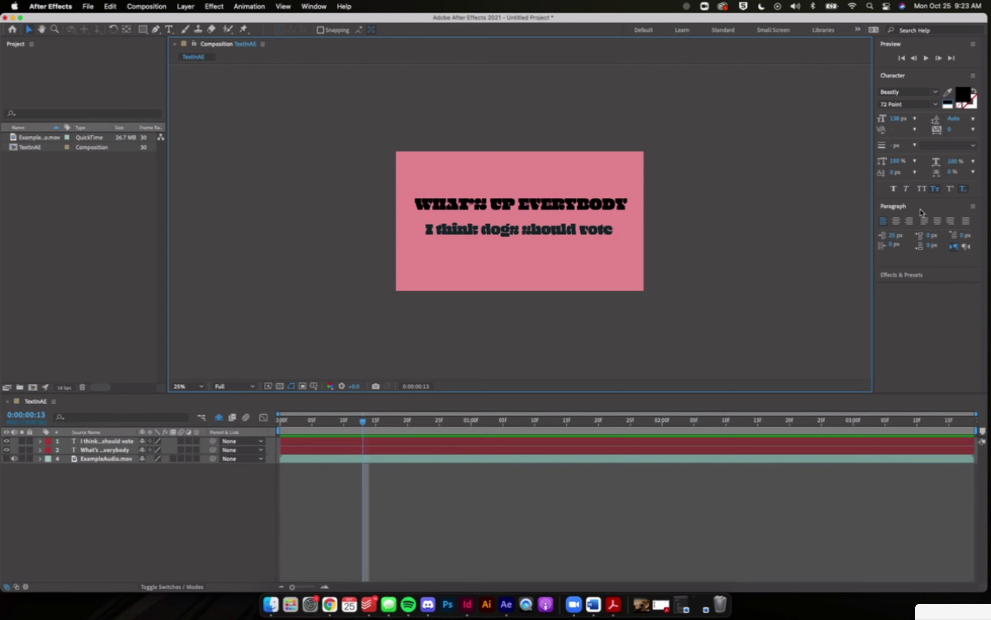
left_click(588, 201)
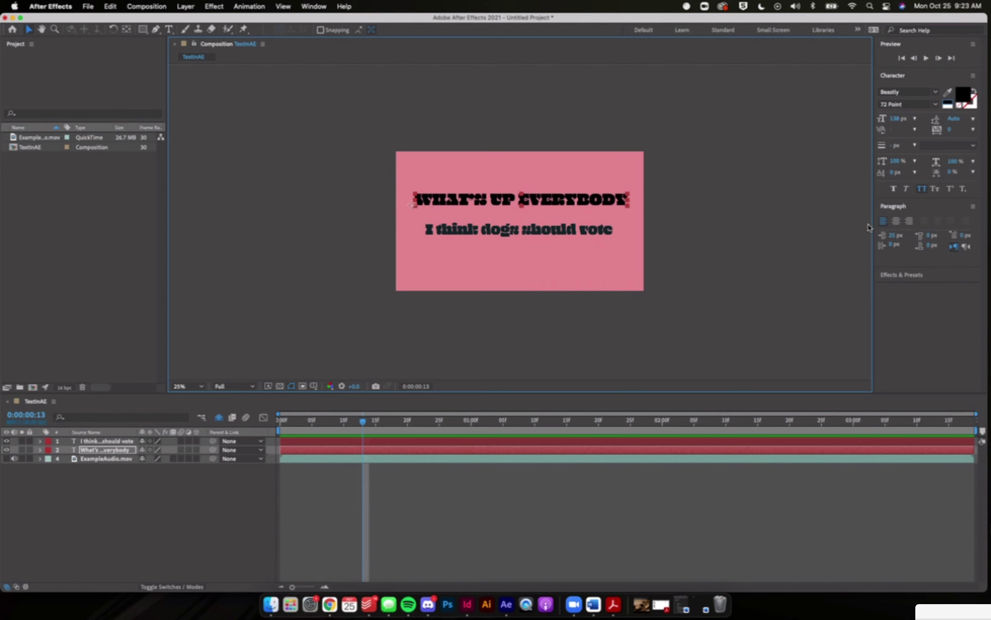
left_click(896, 222)
left_click_drag(447, 201, 555, 194)
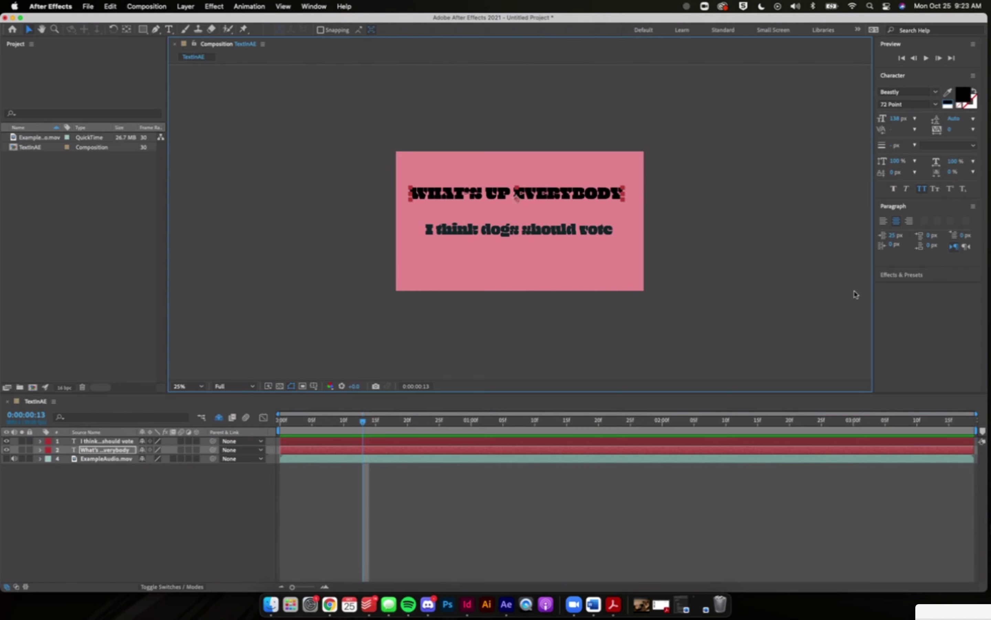
left_click(909, 222)
left_click_drag(487, 193, 596, 190)
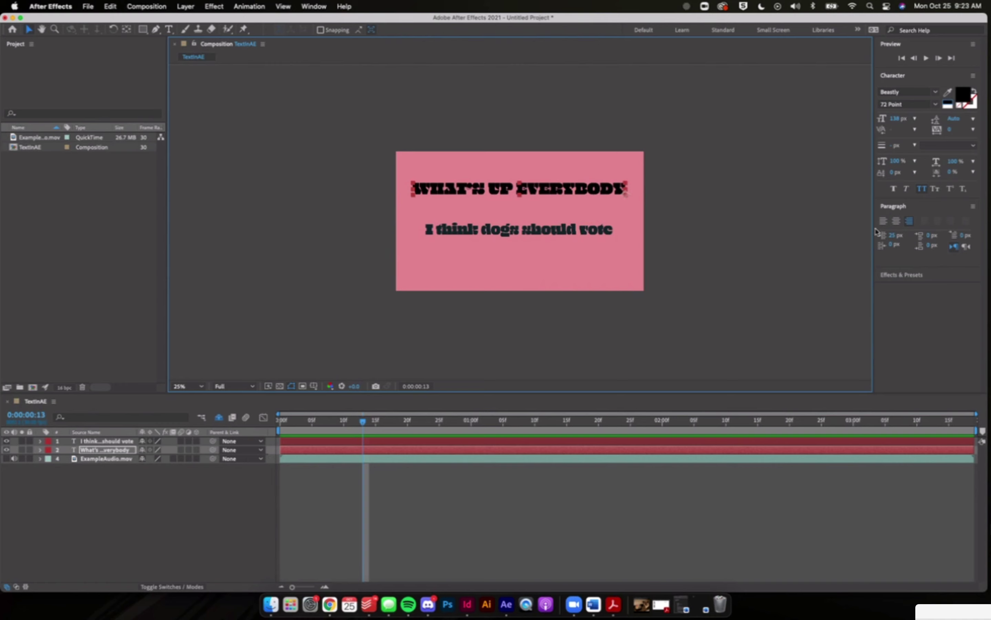
left_click(883, 222)
left_click_drag(644, 189, 424, 206)
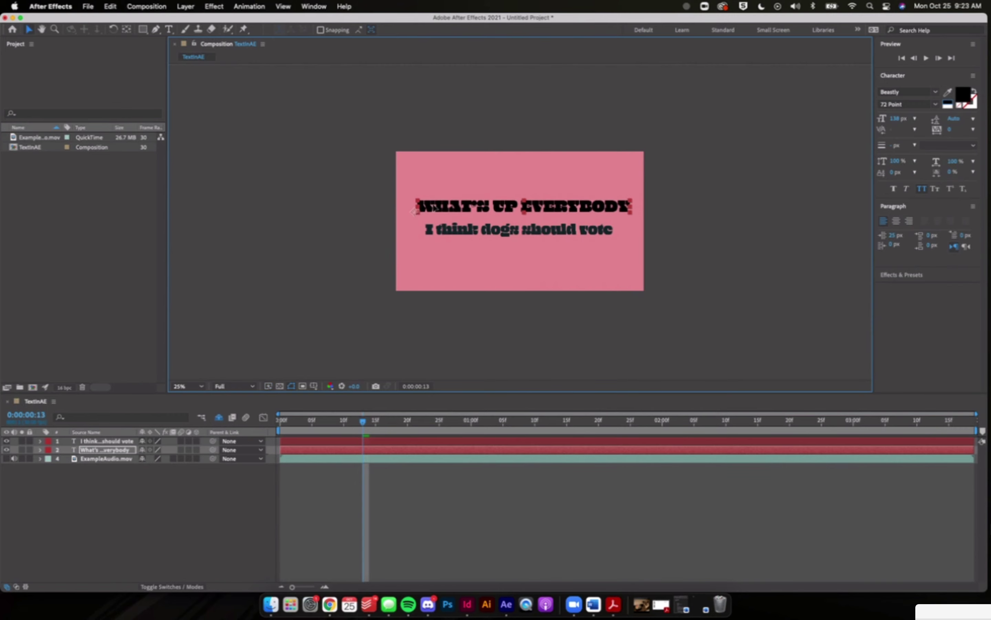
Step: Show the audio waveform of the ExampleAudio.mov layer in the timeline
left_click(340, 460)
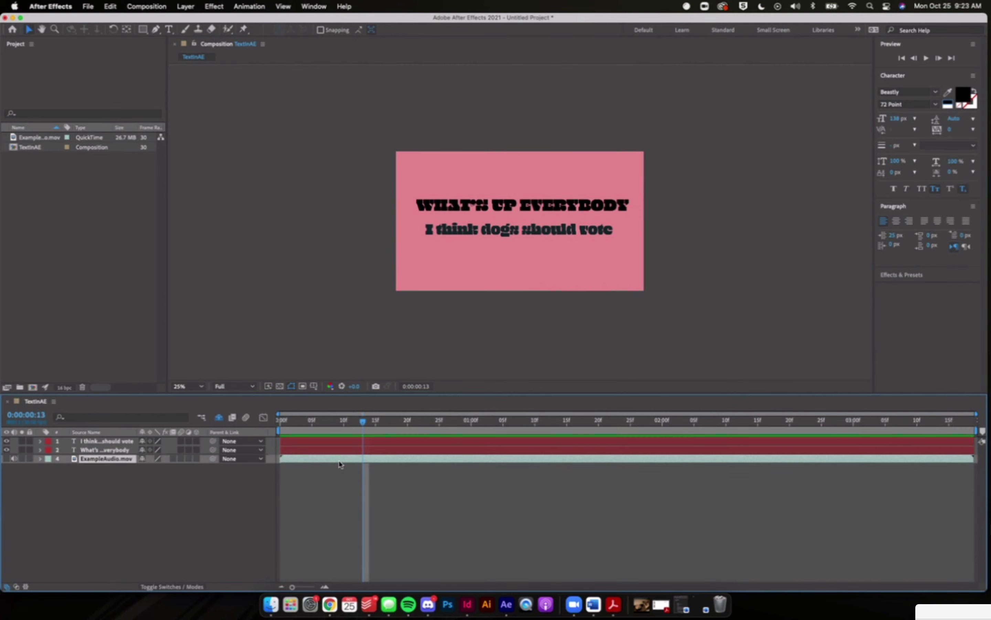
key("l")
key("l")
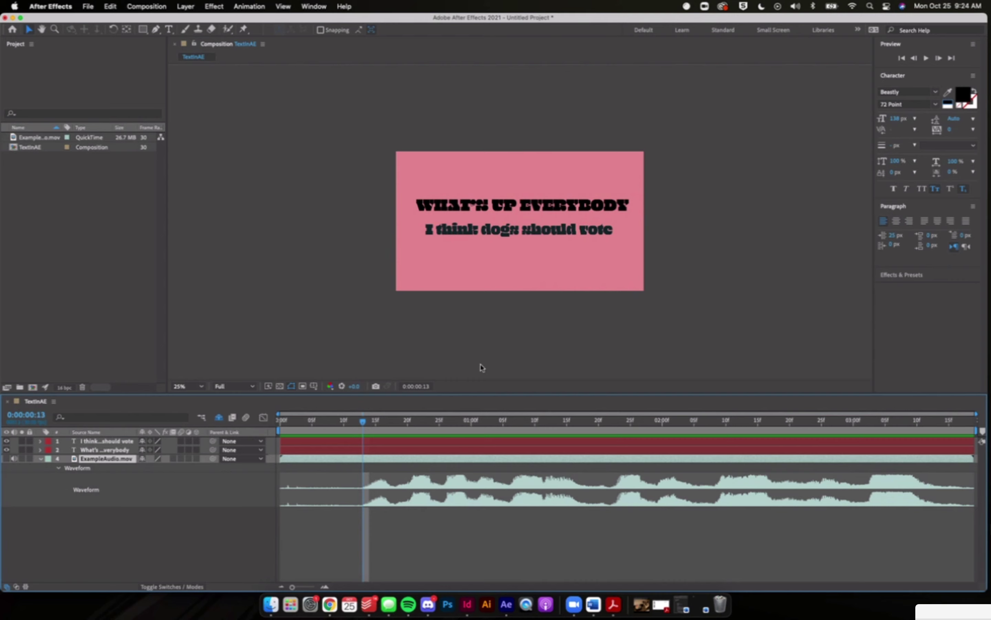
Step: Add a layer marker to ExampleAudio.mov and a numbered composition marker 3 at 0:00:00:13, where the speech starts
left_click_drag(364, 421, 363, 421)
left_click(380, 445)
left_click(375, 457)
key("super+8")
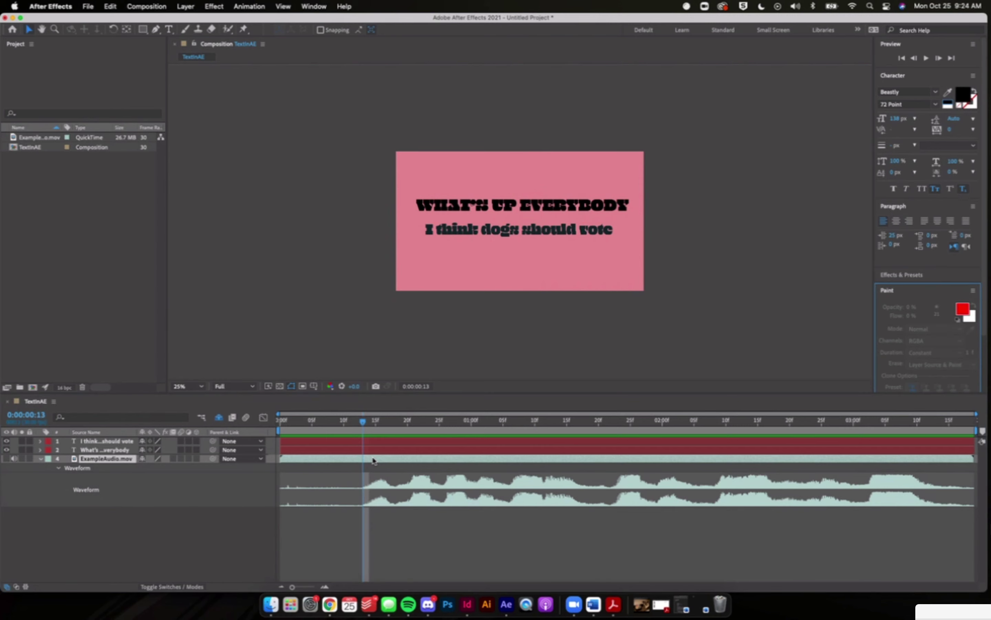
left_click(373, 460)
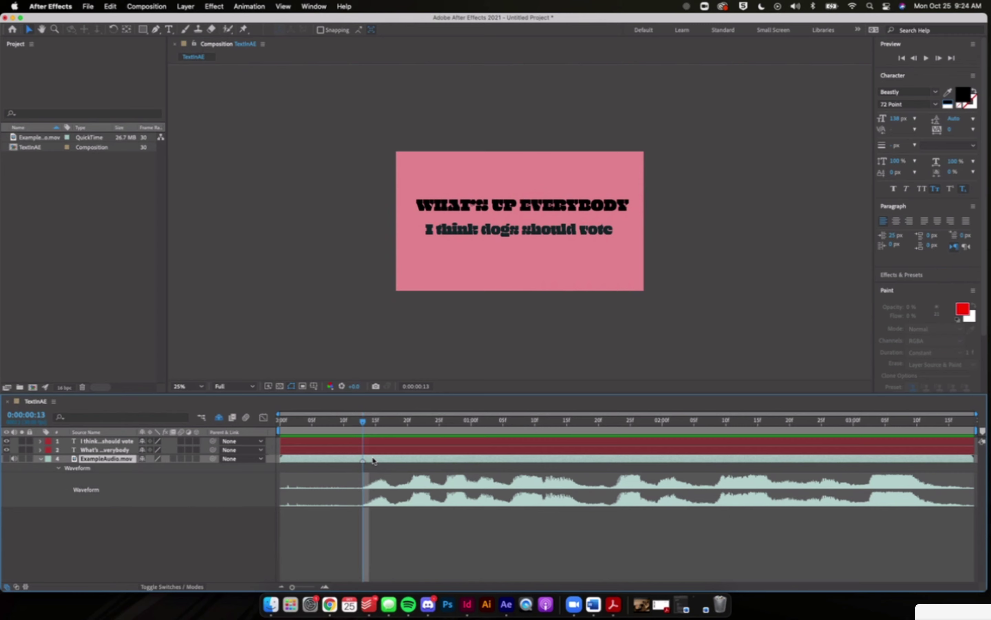
key("shift+3")
Step: Label the ExampleAudio.mov layer marker at 0:00:00:13 with the comment "What's"
double_click(363, 460)
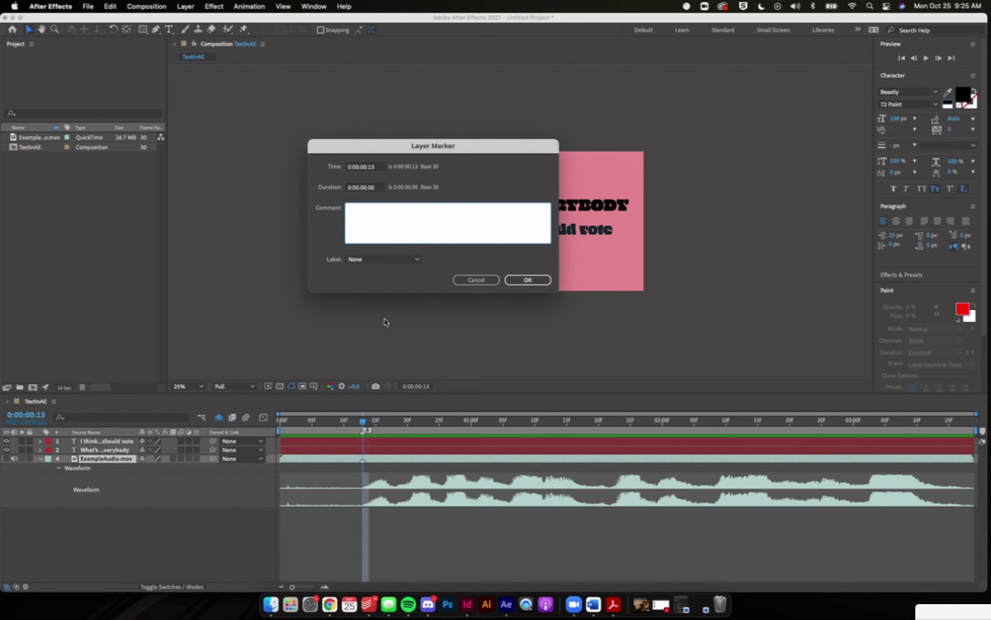
type("Start")
key("BackSpace")
key("BackSpace")
key("BackSpace")
key("BackSpace")
type("What's")
left_click(534, 280)
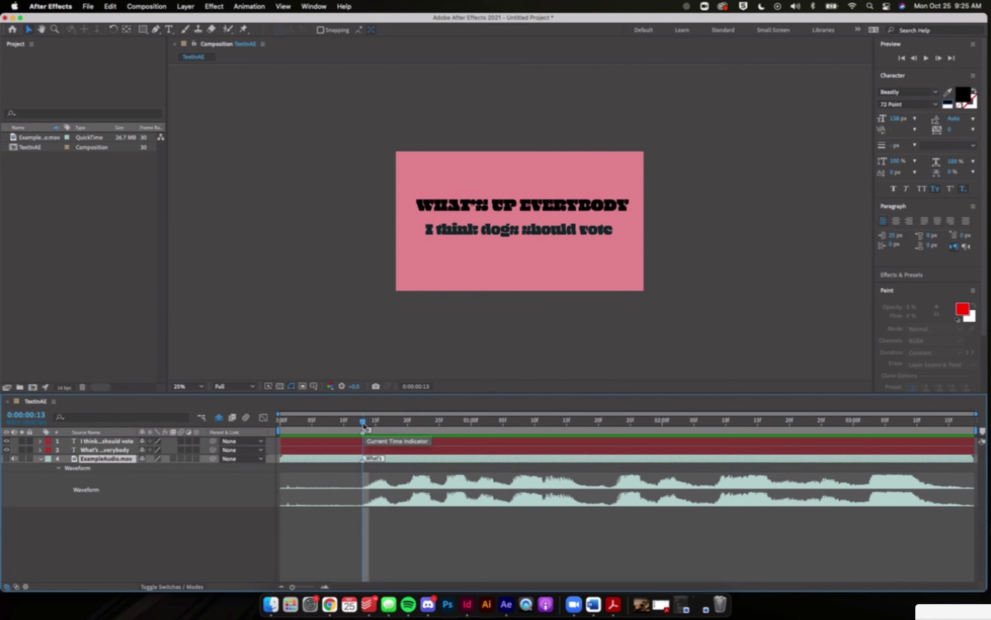
Step: Review the keyframe assistant and marker options for ExampleAudio.mov at 0:00:00:22, and return the playhead to 0:00:00:13
left_click_drag(364, 426, 420, 423)
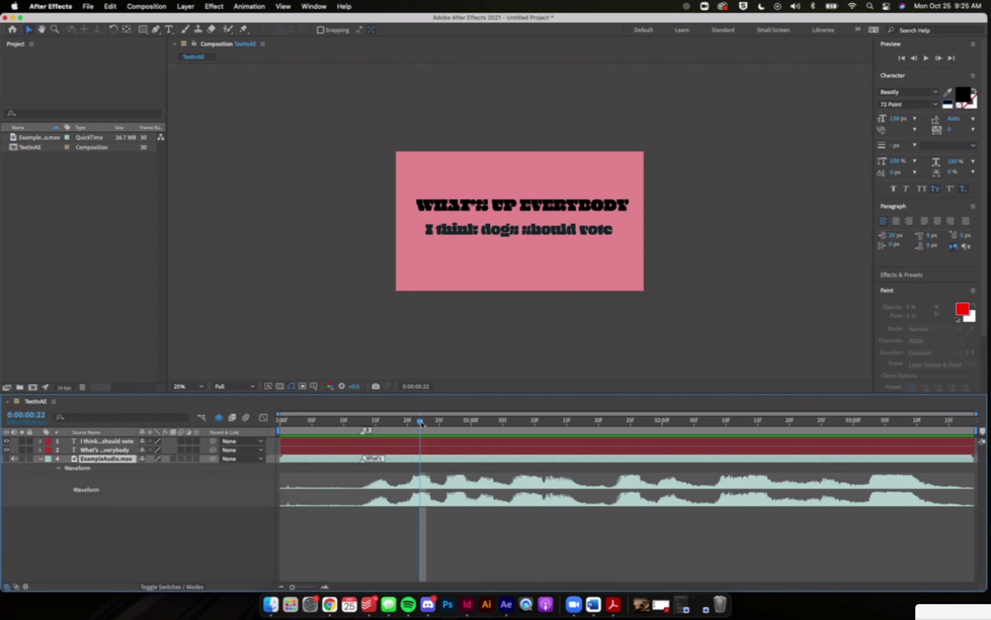
right_click(421, 463)
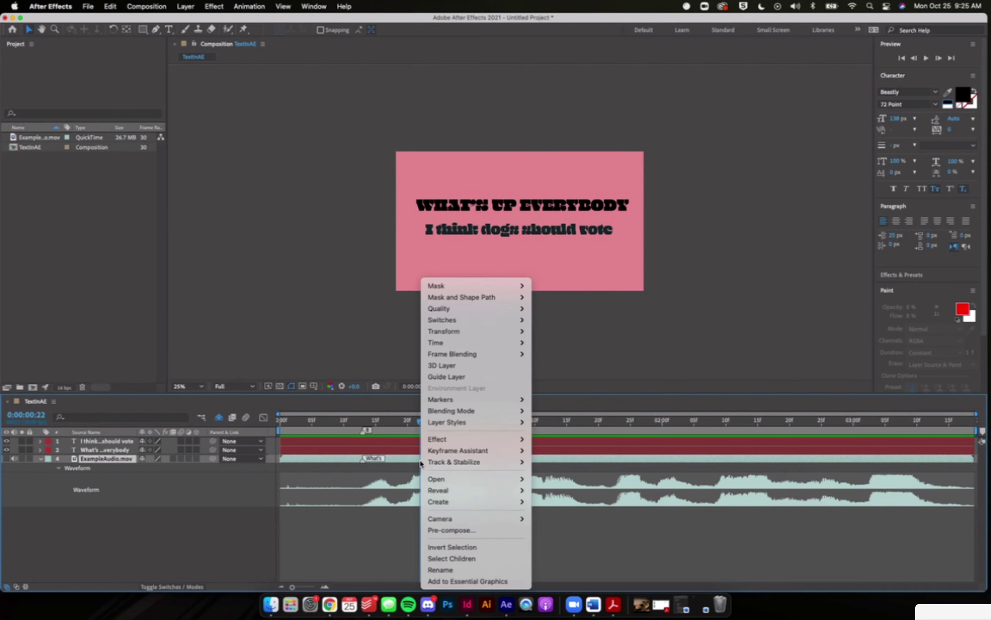
mouse_move(438, 446)
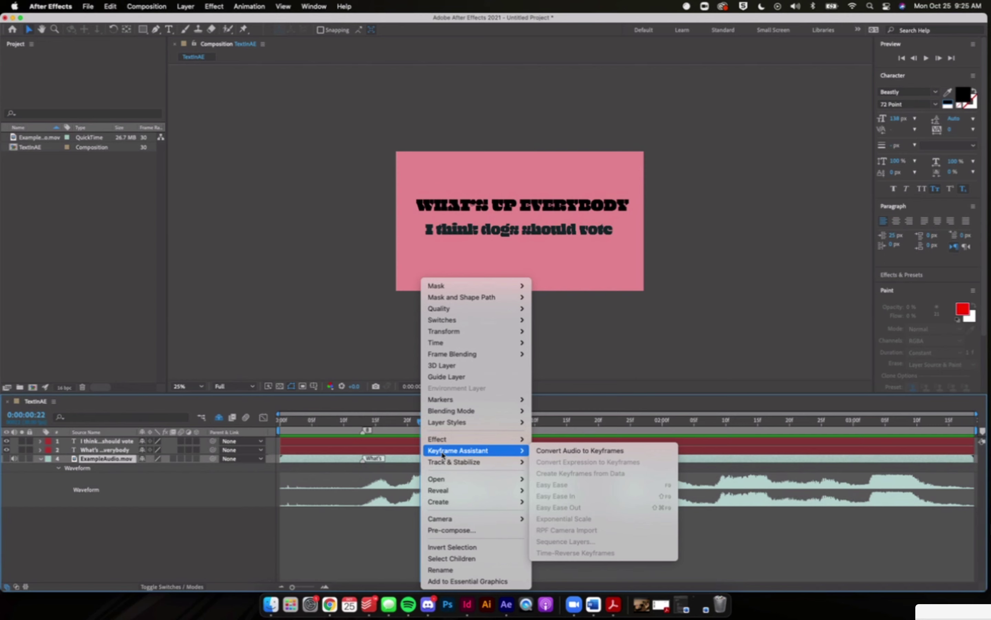
mouse_move(458, 403)
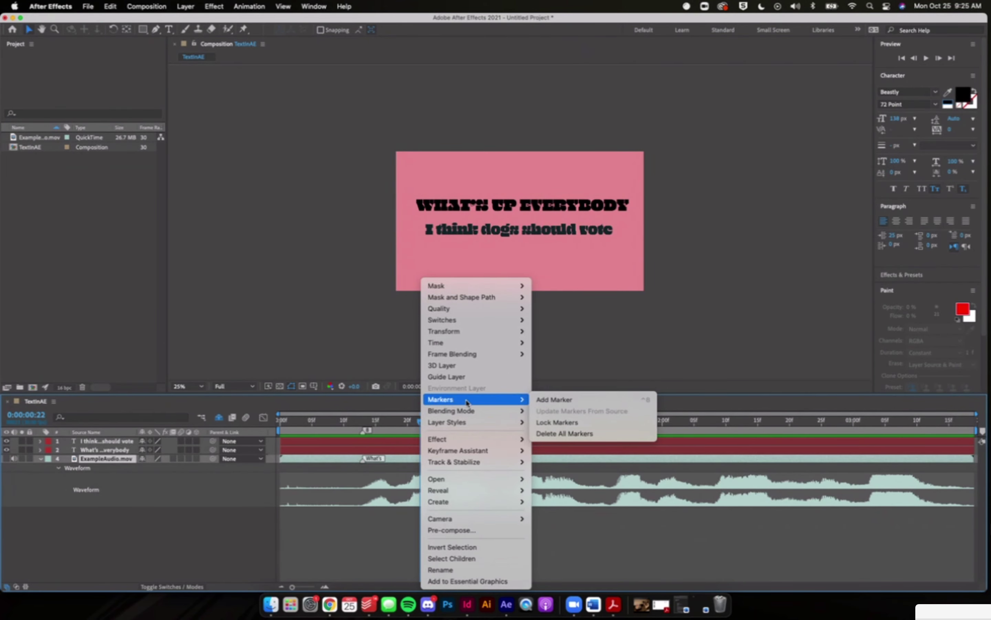
left_click(396, 404)
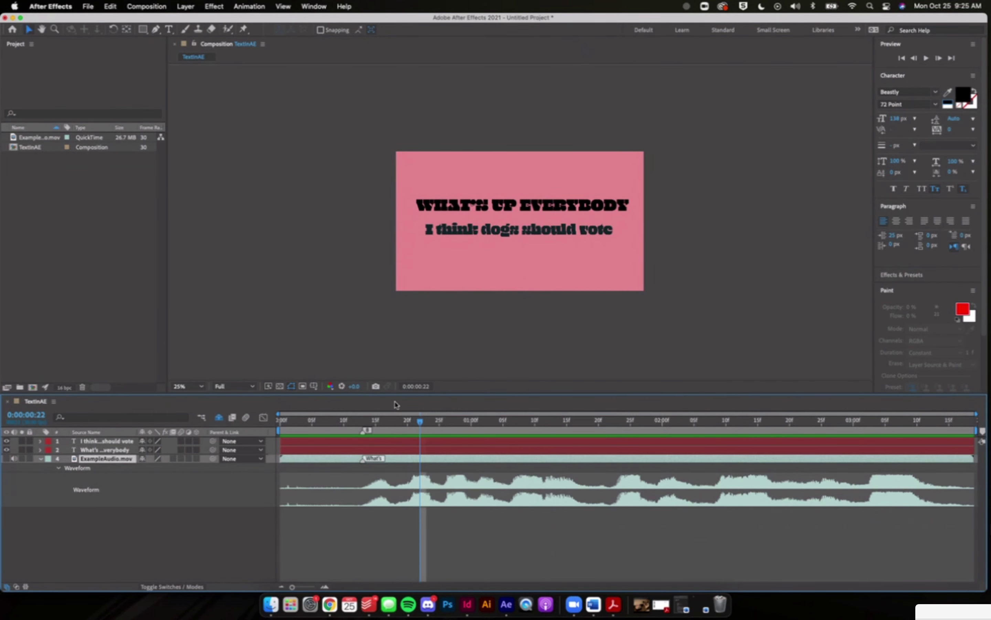
left_click_drag(420, 426, 362, 422)
Step: Check the class chat in Discord, and save the After Effects project as Untitled Project.aep in the Movies folder
left_click(428, 605)
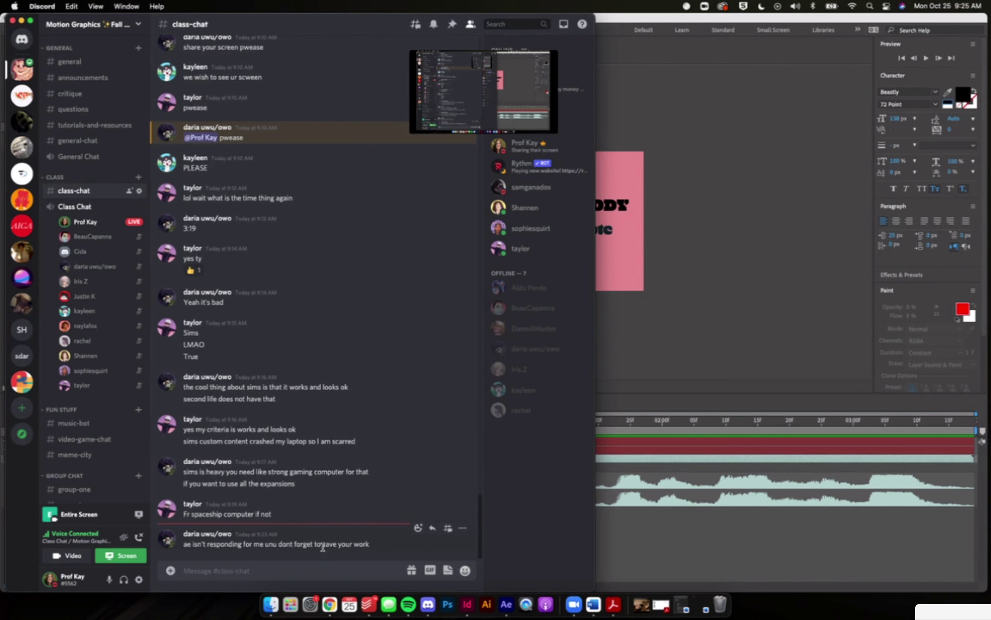
left_click(666, 336)
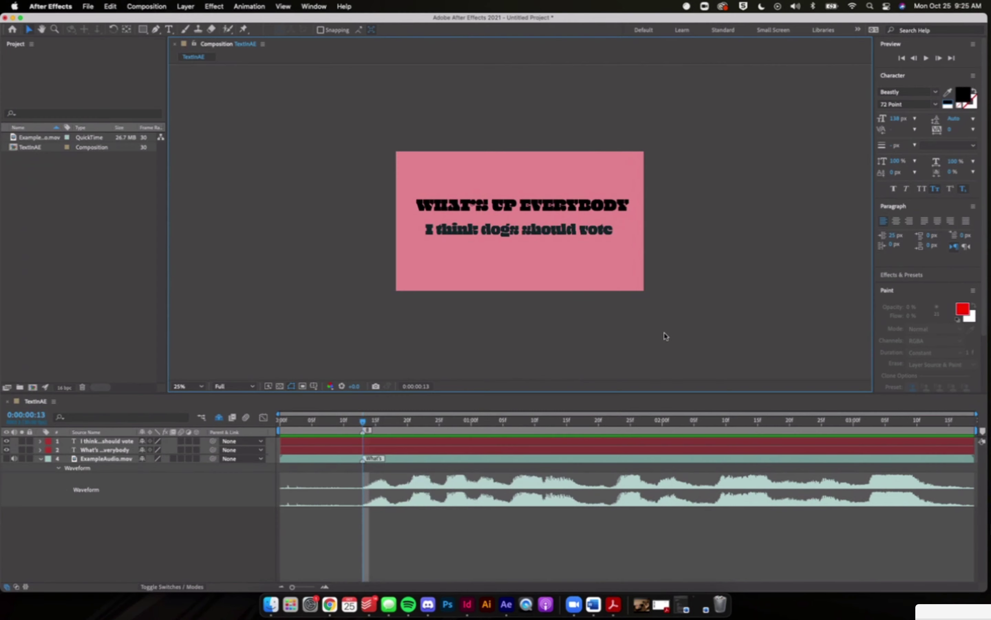
left_click(84, 10)
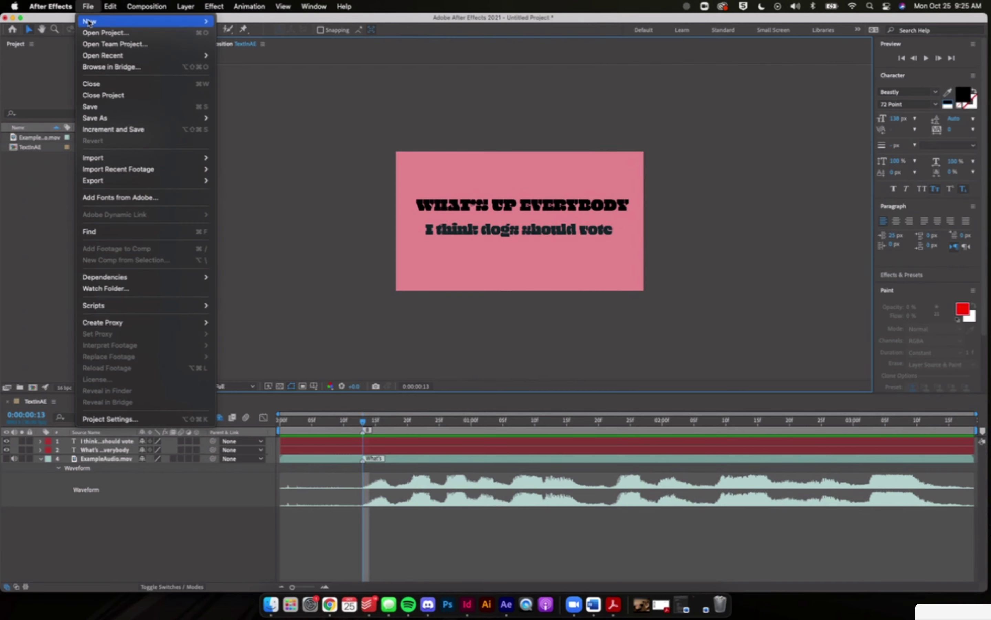
left_click(107, 107)
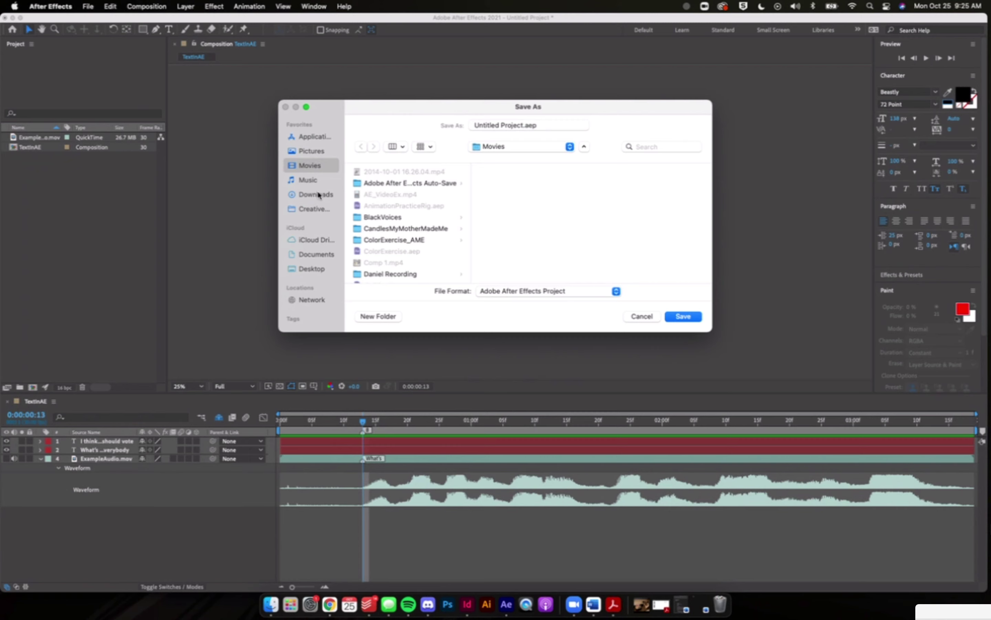
left_click(677, 317)
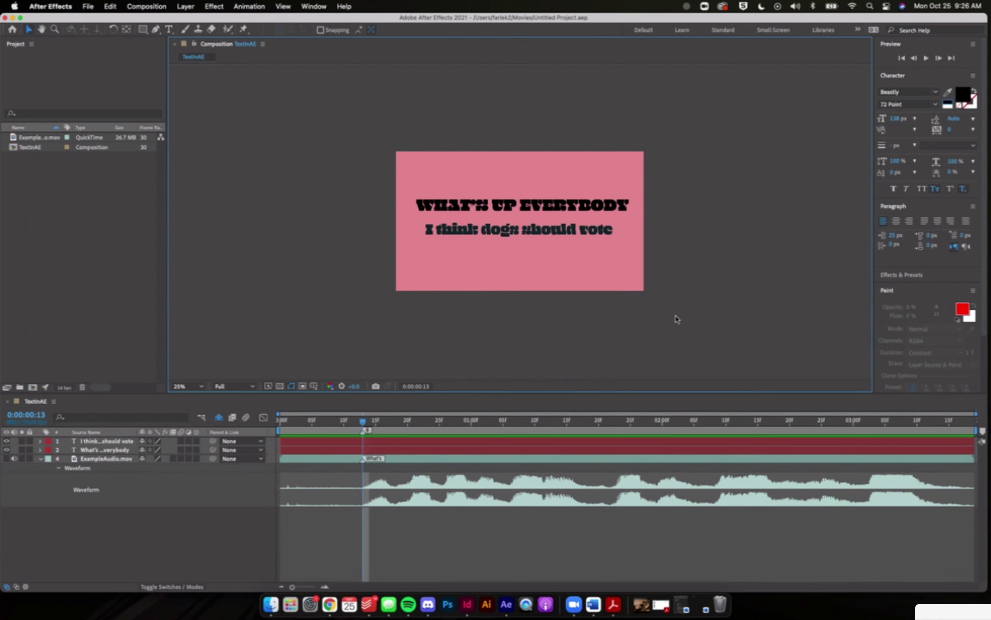
Step: Add a composition marker at 0:00:01:17 with the comment "Everybody"
left_click(474, 442)
left_click_drag(364, 421, 577, 428)
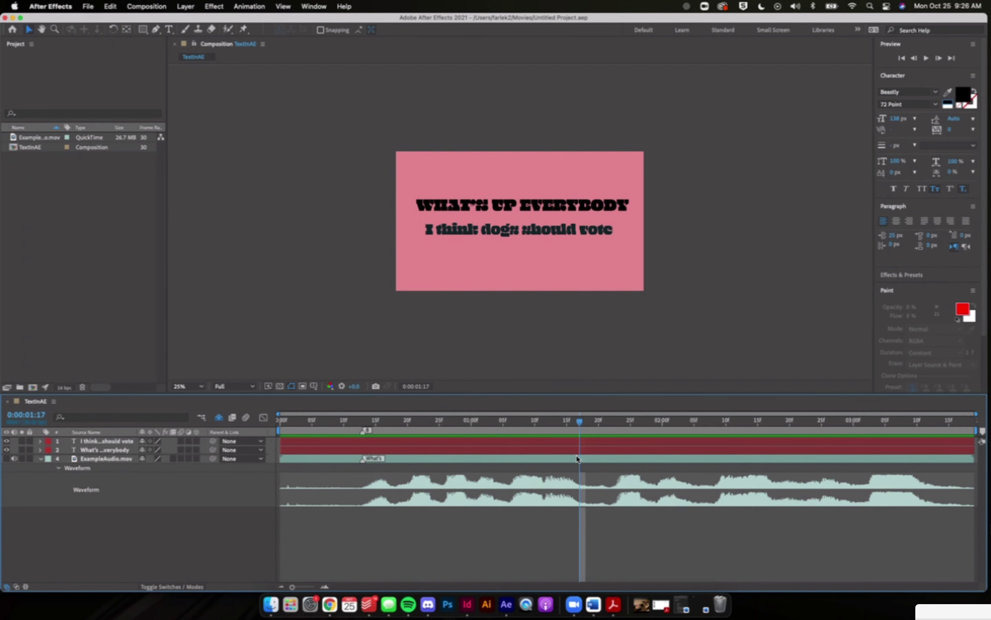
key("KP_Multiply")
double_click(579, 432)
type("Everybody")
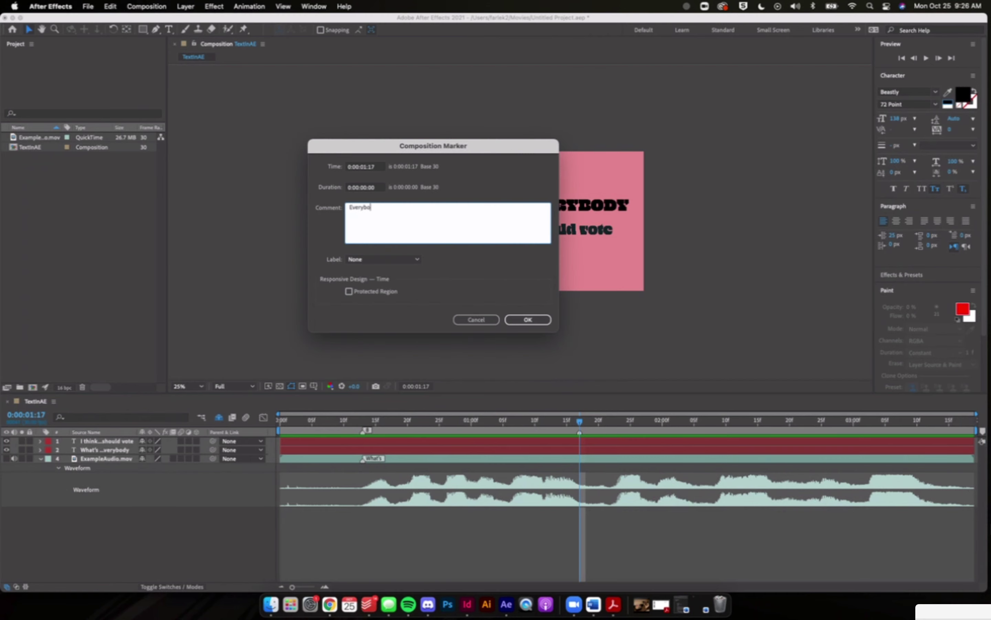
left_click(531, 319)
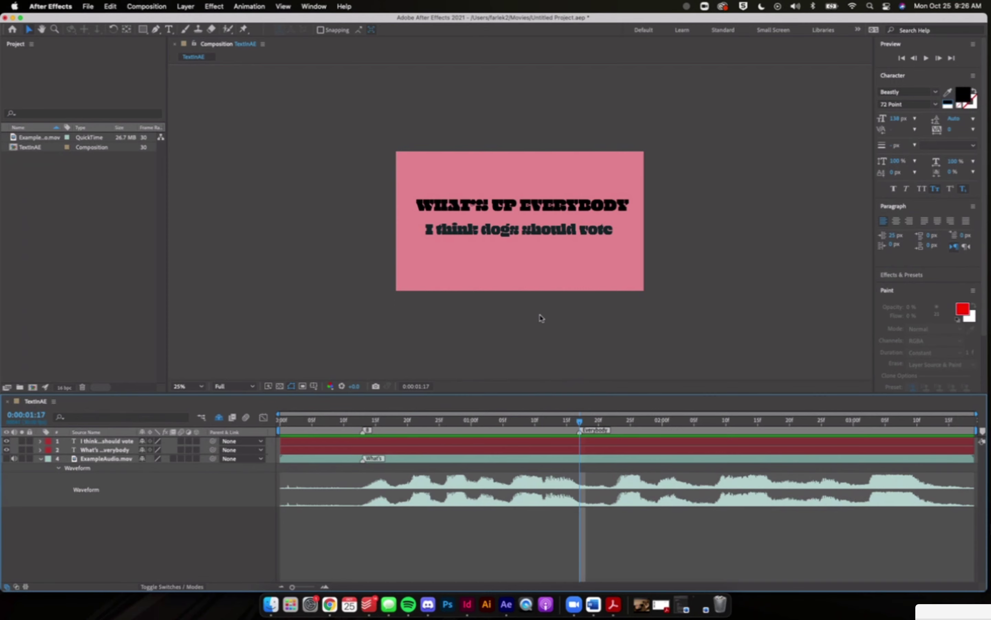
Step: Add a composition marker at 0:00:01:22 with the comment "I think"
left_click_drag(580, 421, 615, 424)
key("space")
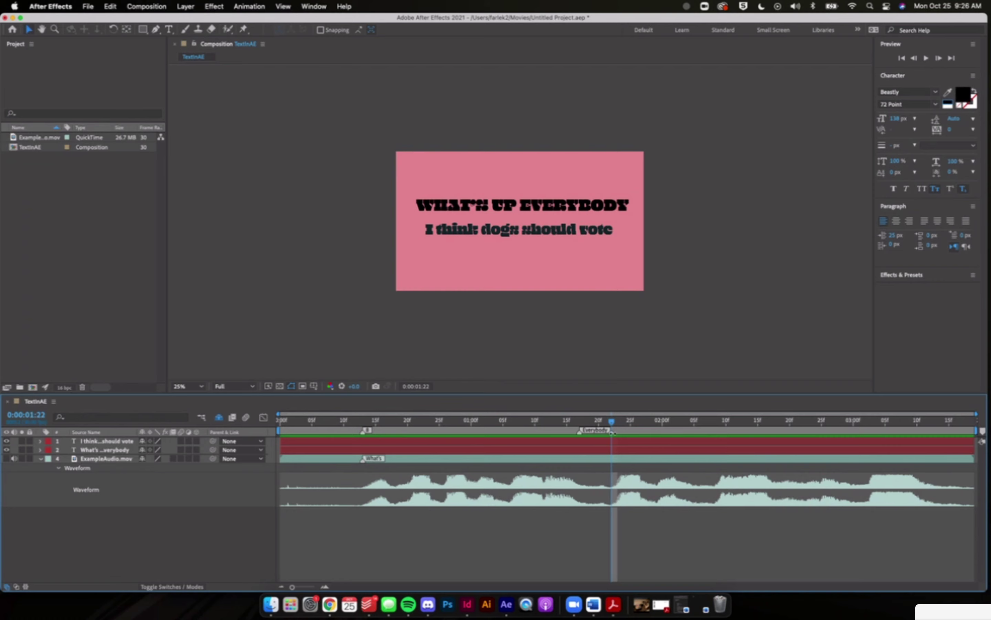
double_click(613, 432)
type("I think dogs shou")
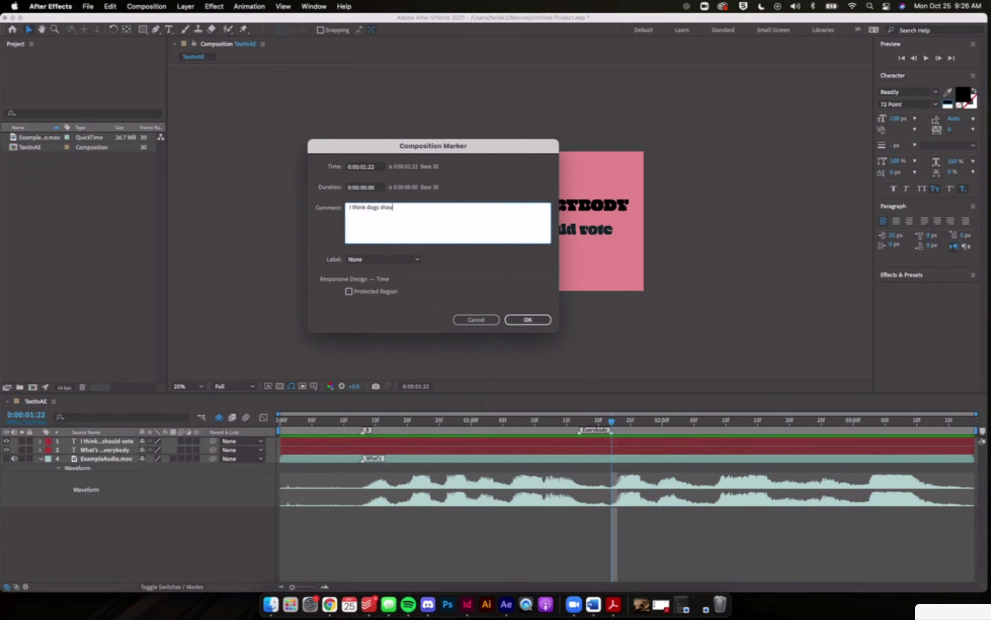
key("BackSpace")
key("BackSpace")
key("BackSpace")
key("BackSpace")
key("BackSpace")
key("BackSpace")
key("BackSpace")
key("BackSpace")
key("BackSpace")
key("BackSpace")
key("BackSpace")
key("BackSpace")
key("BackSpace")
key("BackSpace")
key("BackSpace")
key("BackSpace")
type("I think")
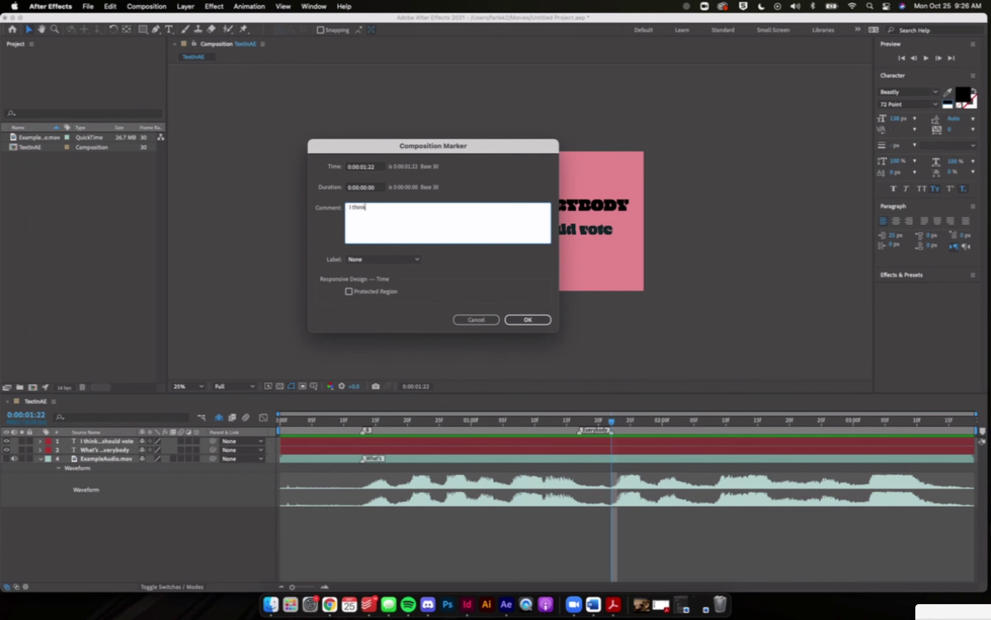
left_click(532, 319)
Step: Add a composition marker at 0:00:03:12 with the comment "Vote"
left_click_drag(612, 421, 931, 419)
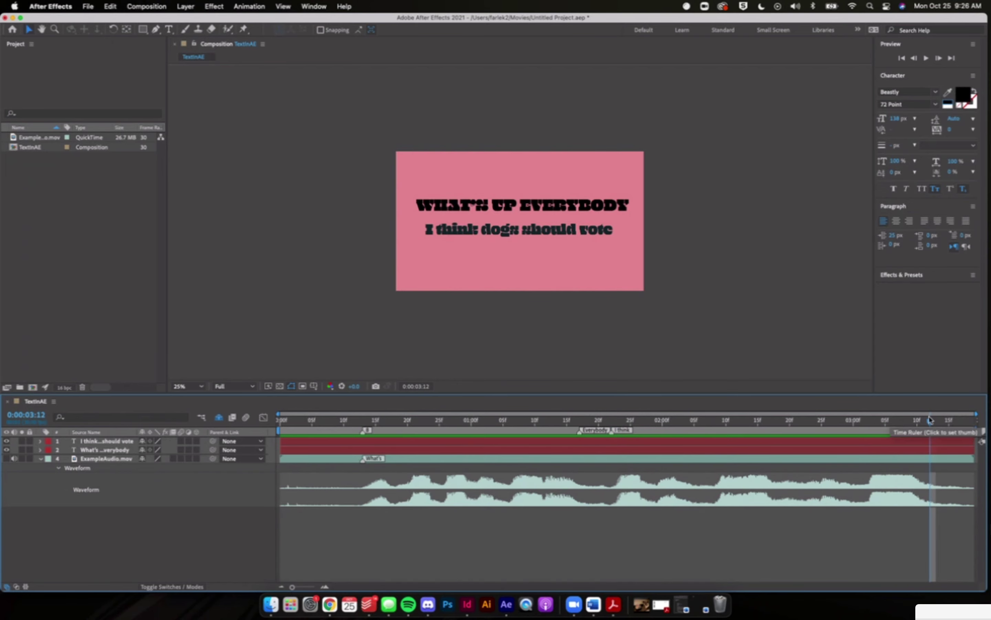
key("super+8")
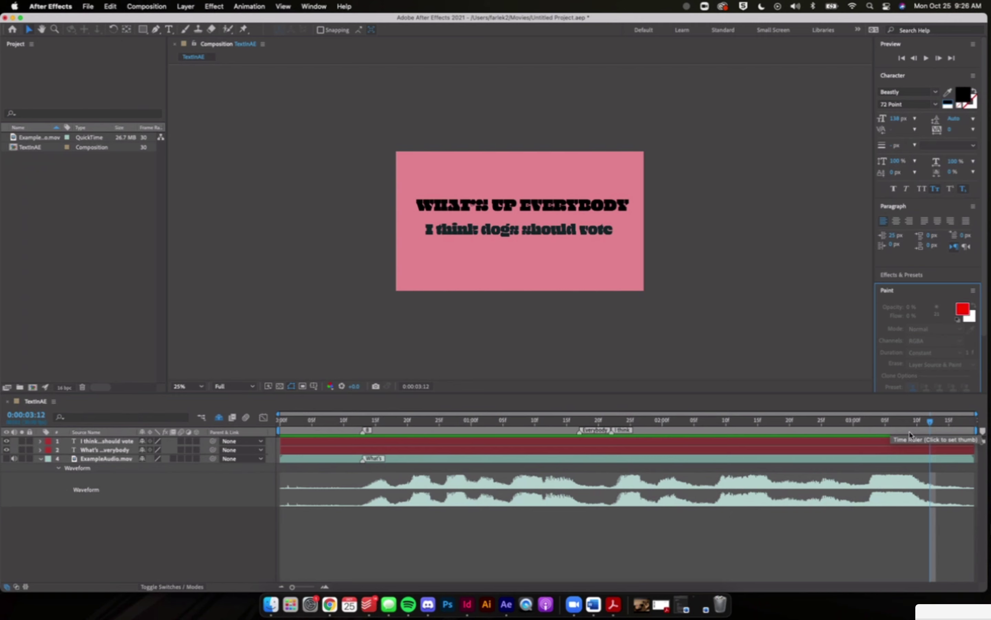
double_click(930, 431)
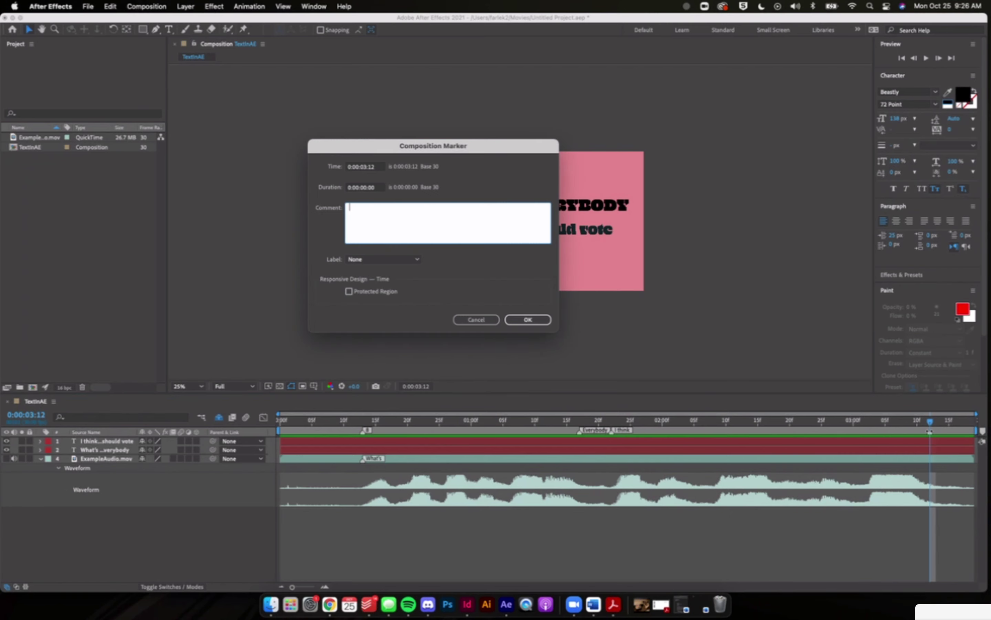
type("Vote")
left_click(530, 321)
Step: Hide the waveform of ExampleAudio.mov and place numbered composition marker 8 at 0:00:00:13
left_click_drag(485, 421, 344, 421)
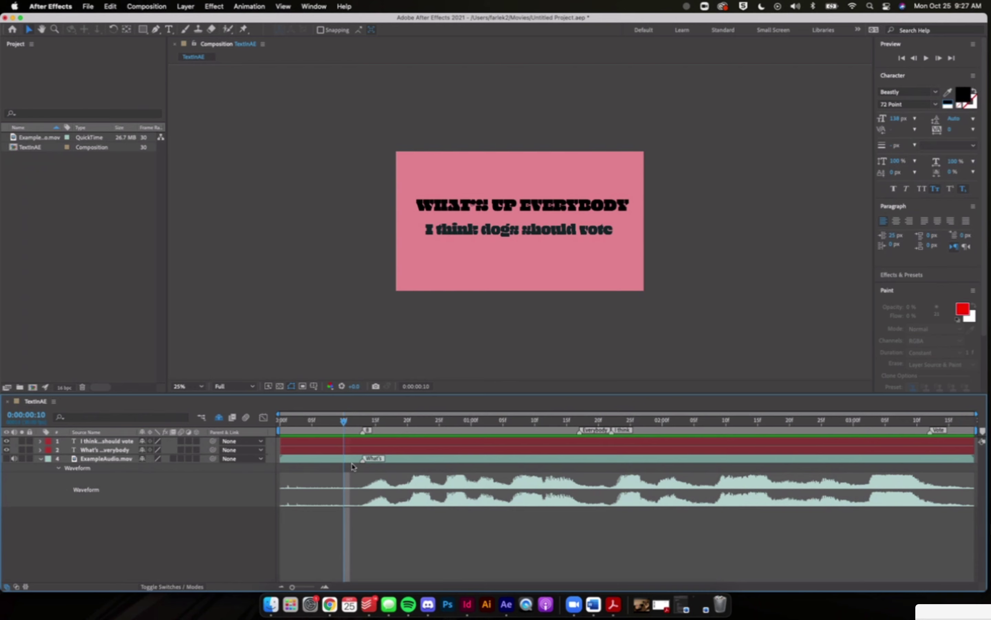
key("l")
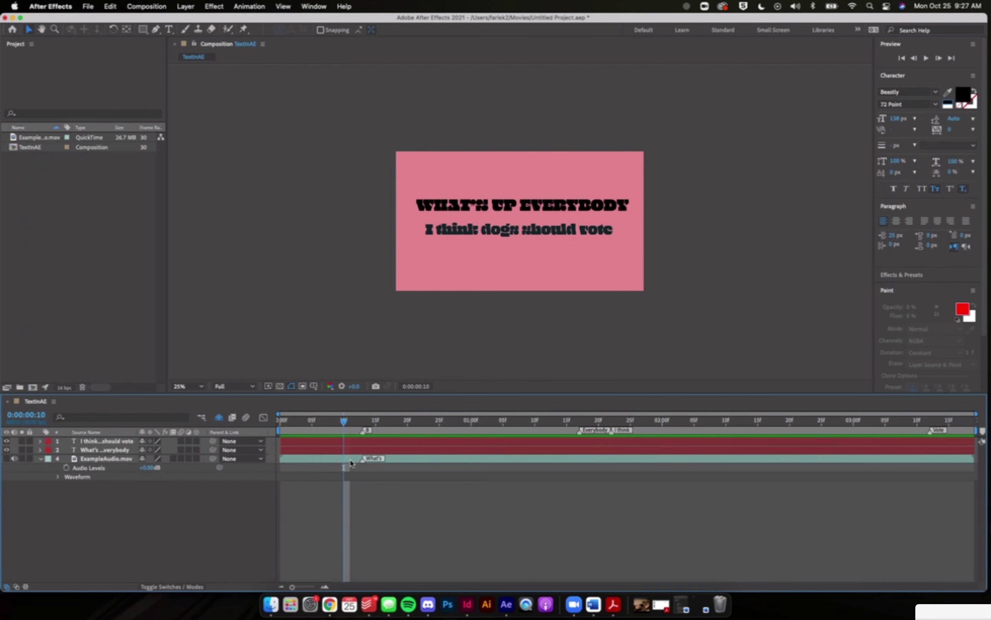
key("l")
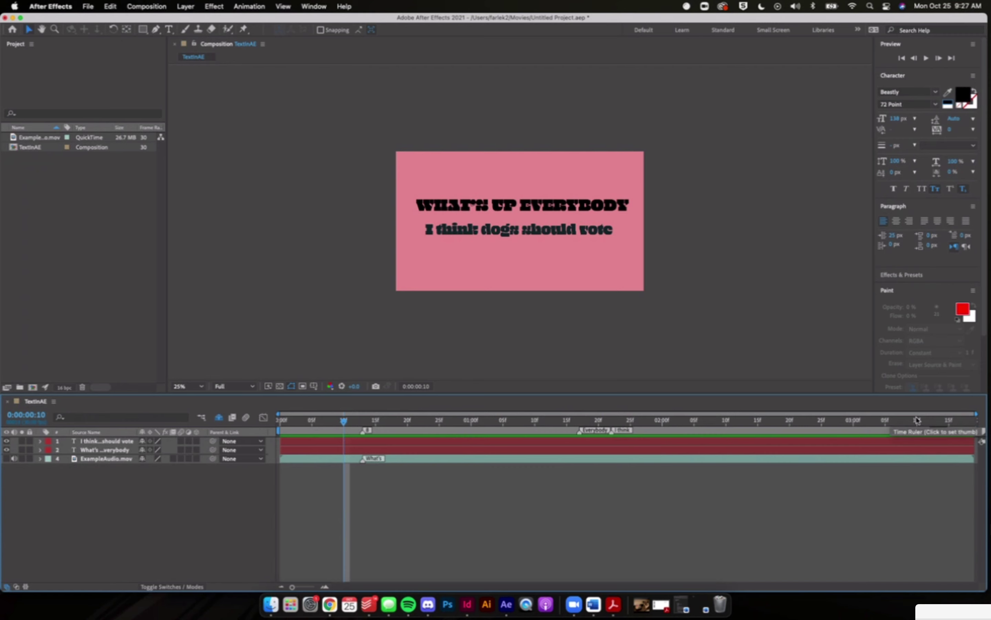
left_click_drag(345, 421, 363, 422)
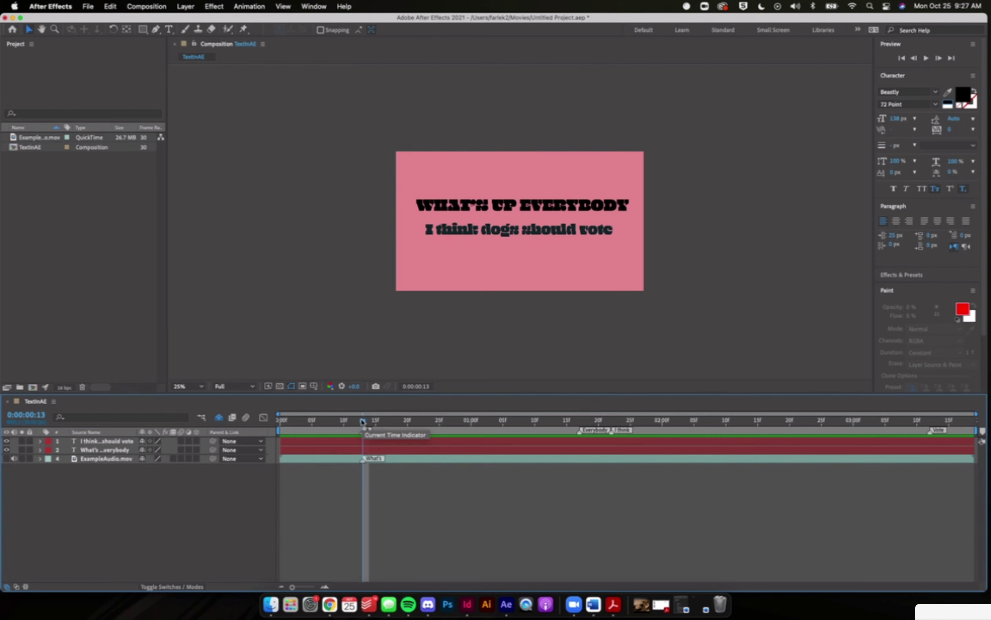
key("shift+8")
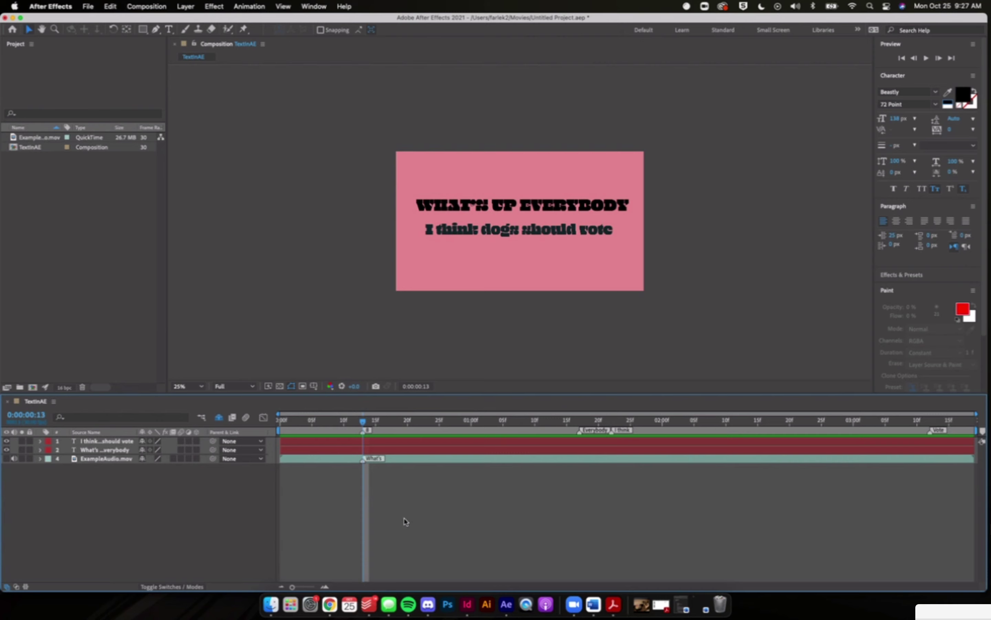
Step: Trim the end of the "What's up everybody" text layer to the "Everybody" marker at 0:00:01:17
mouse_move(364, 421)
left_mouse_down()
mouse_move(606, 423)
mouse_move(579, 429)
left_mouse_up()
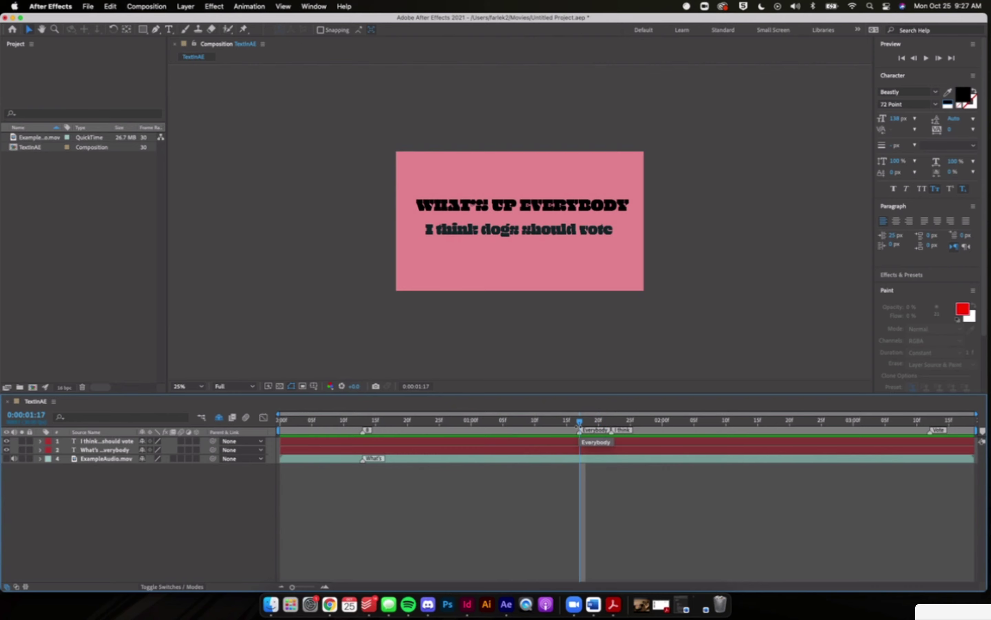
left_click(411, 450)
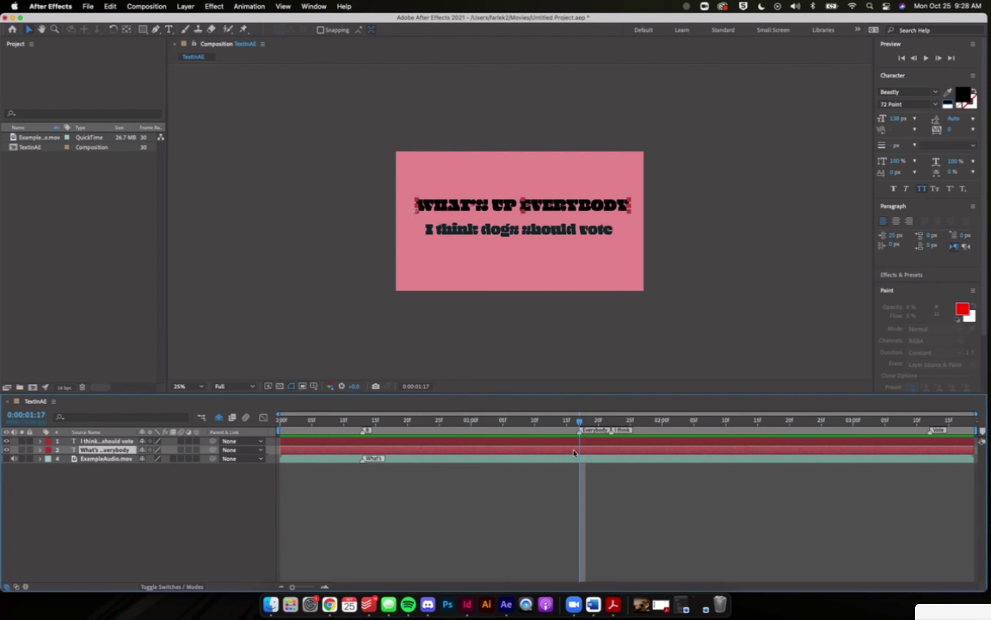
key("alt+bracketright")
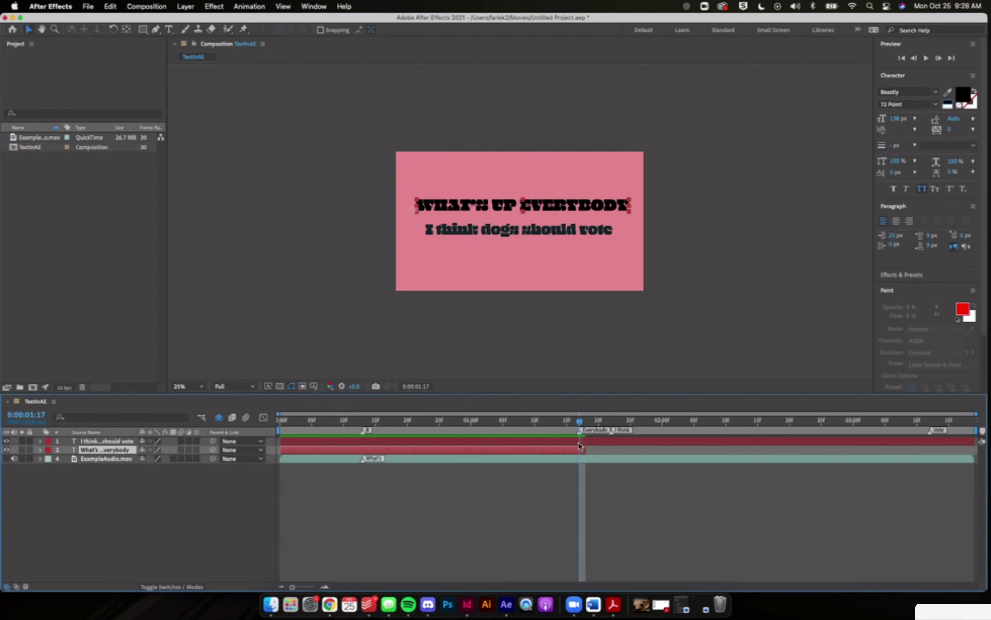
Step: Trim the start of the "I think dogs should vote" text layer to the "I think" marker at 0:00:01:22
left_click(601, 441)
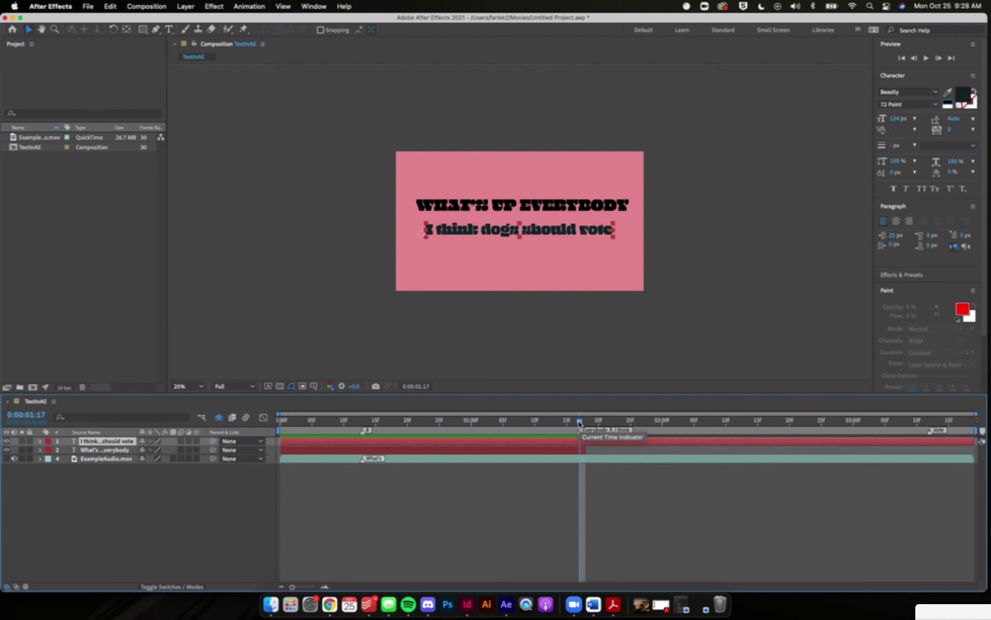
left_click_drag(580, 422, 612, 422)
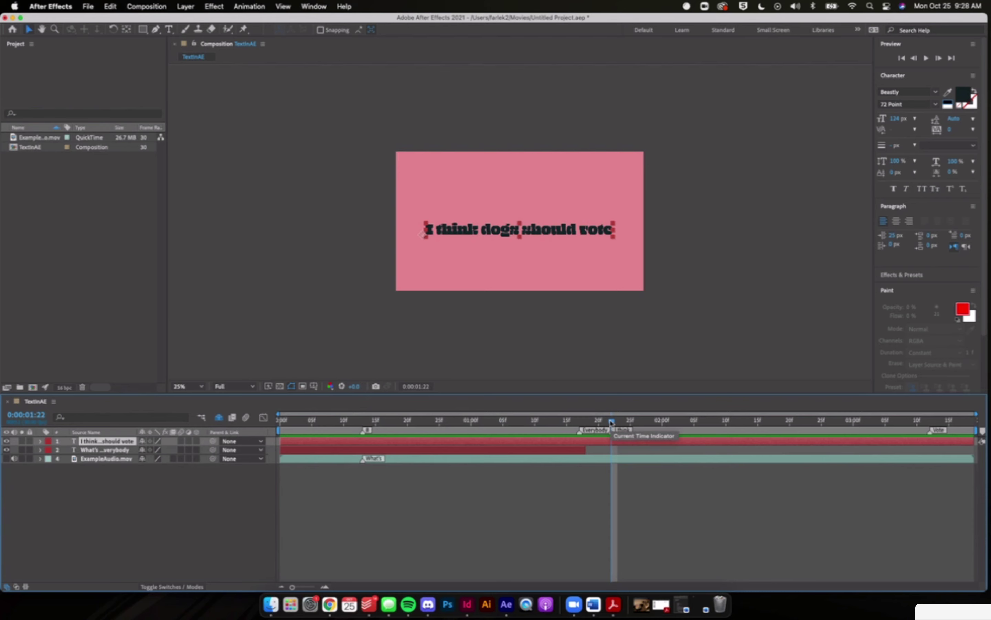
key("alt+bracketleft")
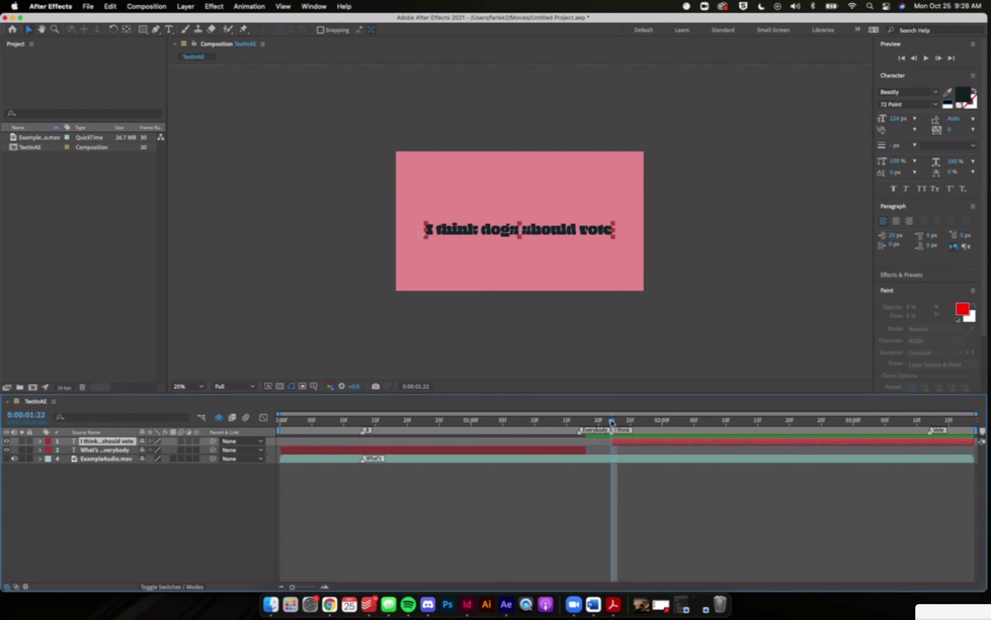
Step: Preview the composition from 0:00:01:03 to check the timing of both trimmed text layers against the audio
mouse_move(612, 421)
left_mouse_down()
mouse_move(586, 422)
mouse_move(612, 421)
left_mouse_up()
left_click_drag(611, 420, 491, 420)
key("space")
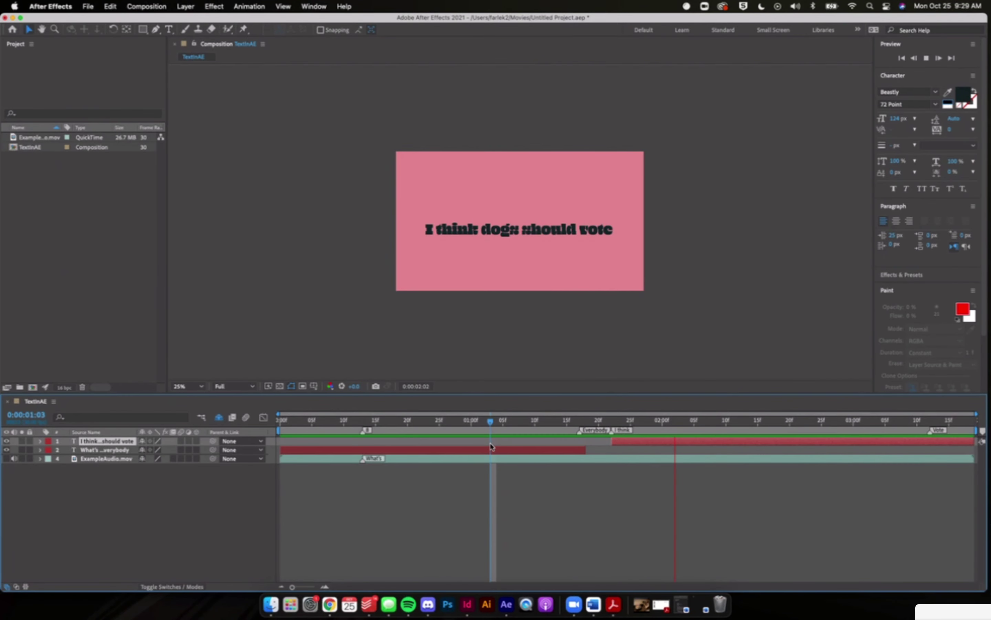
key("space")
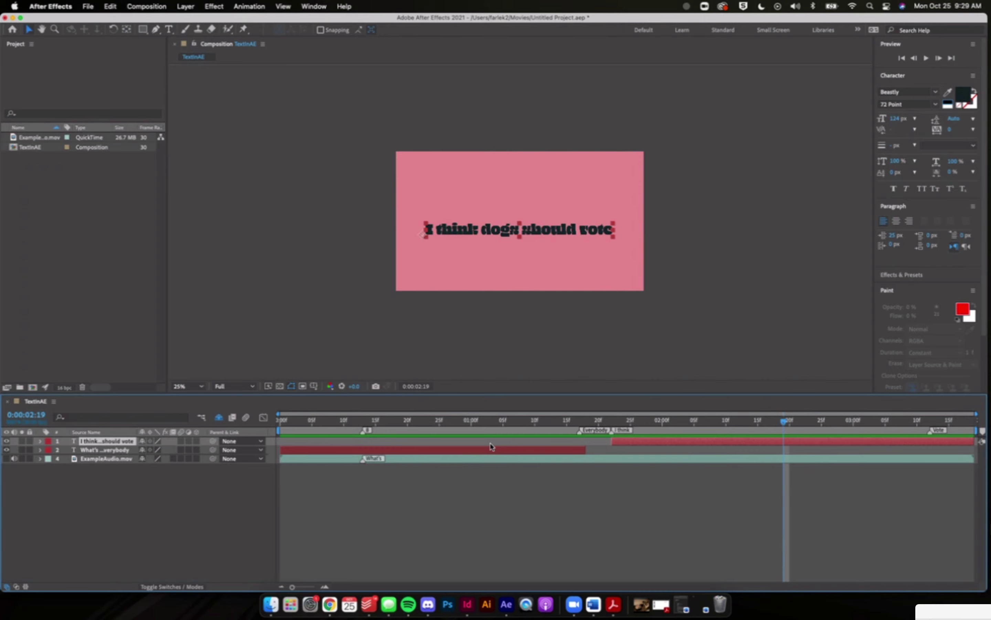
Step: Switch to Discord to check the class-chat channel, and return to the After Effects composition
mouse_move(766, 534)
left_click(428, 604)
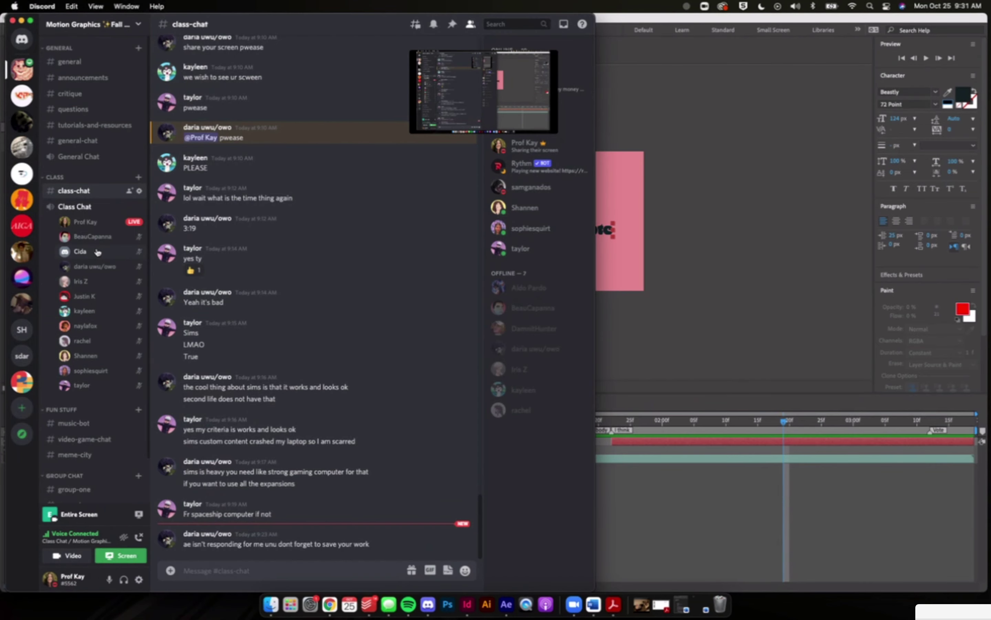
left_click(711, 305)
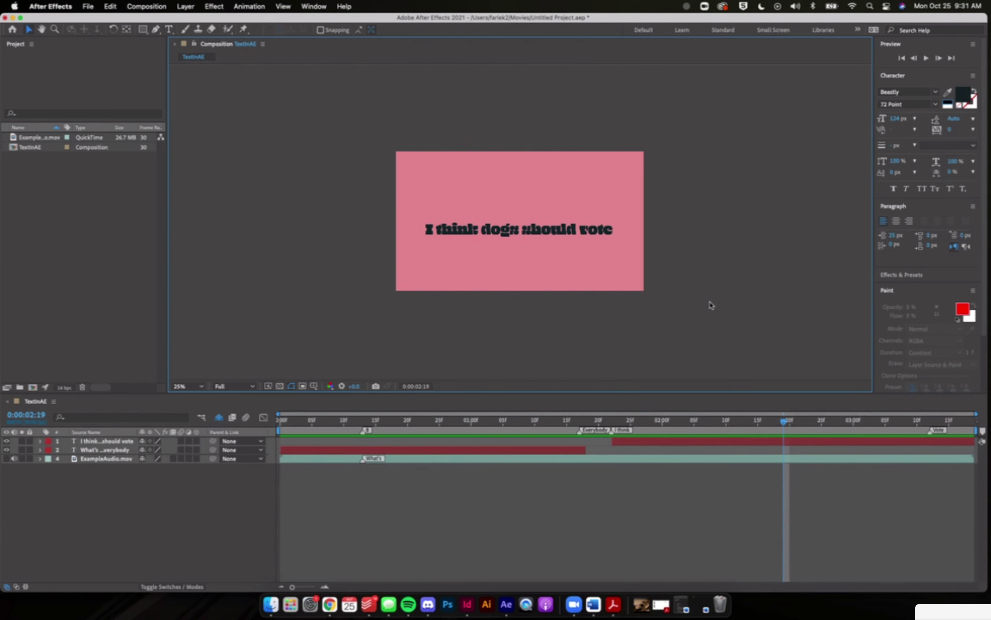
Step: Expand both text layers and add a Scale animator to "What's up everybody" with the current time at 0:00:00:06
left_click(394, 420)
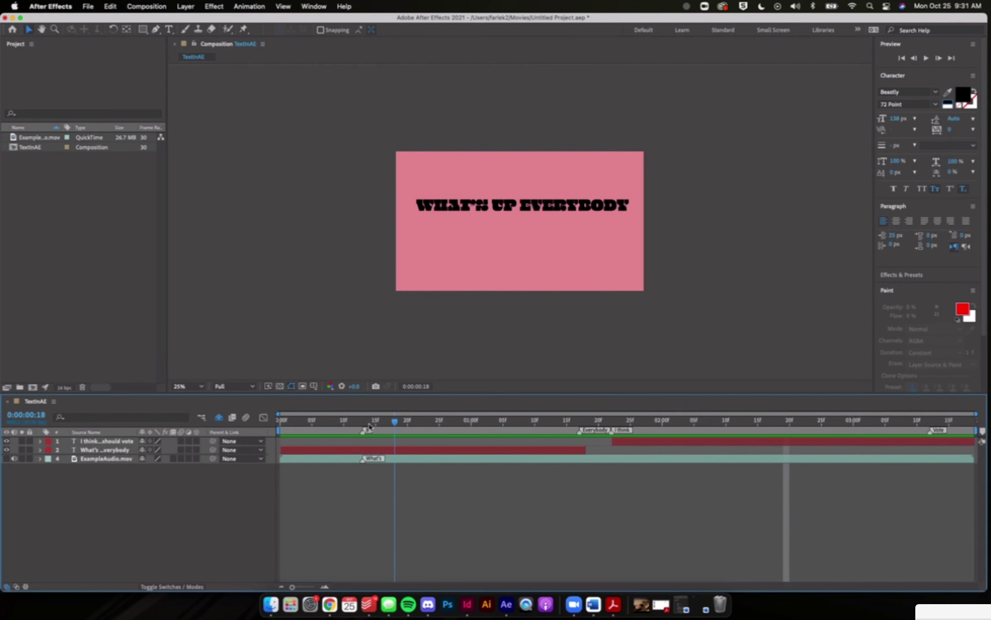
key("Home")
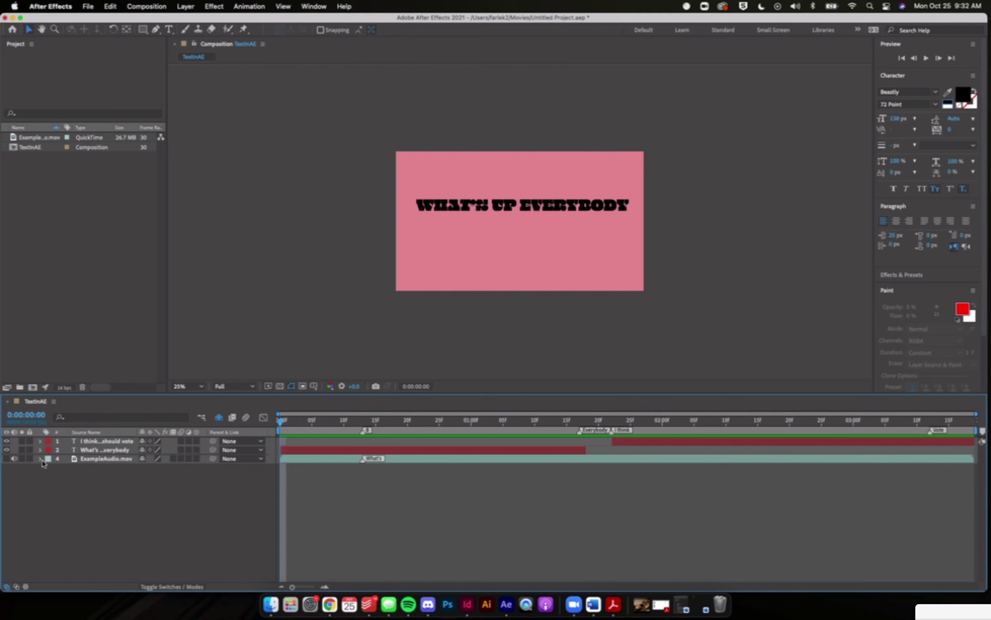
left_click(39, 441)
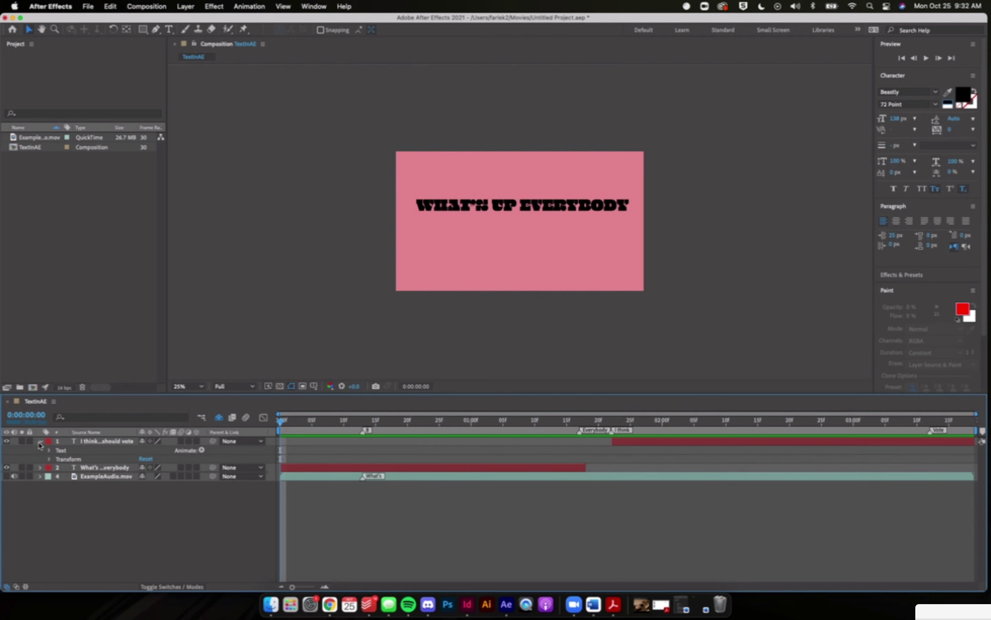
left_click(39, 468)
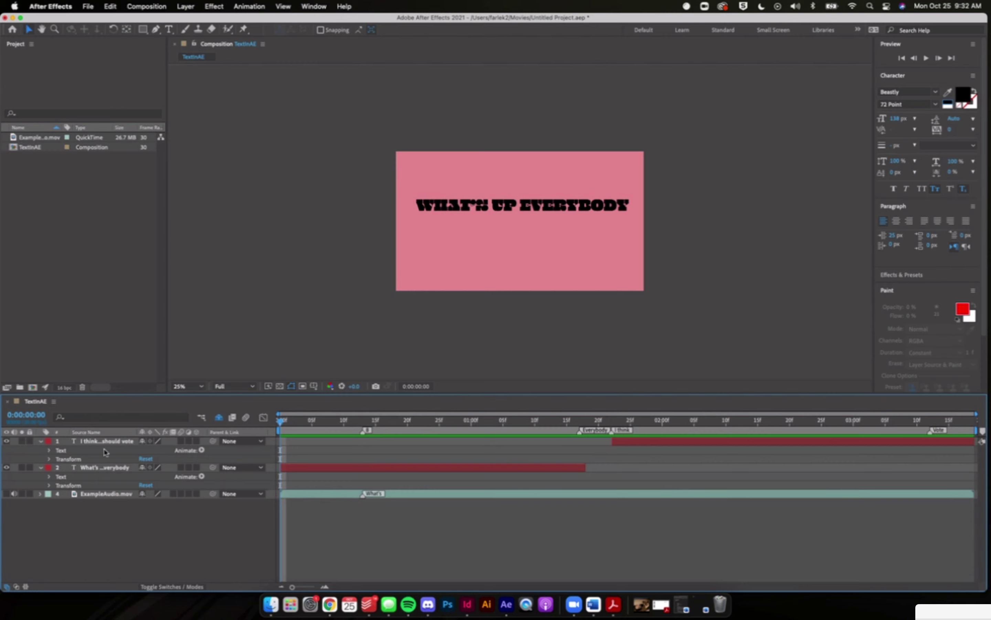
left_click(103, 471)
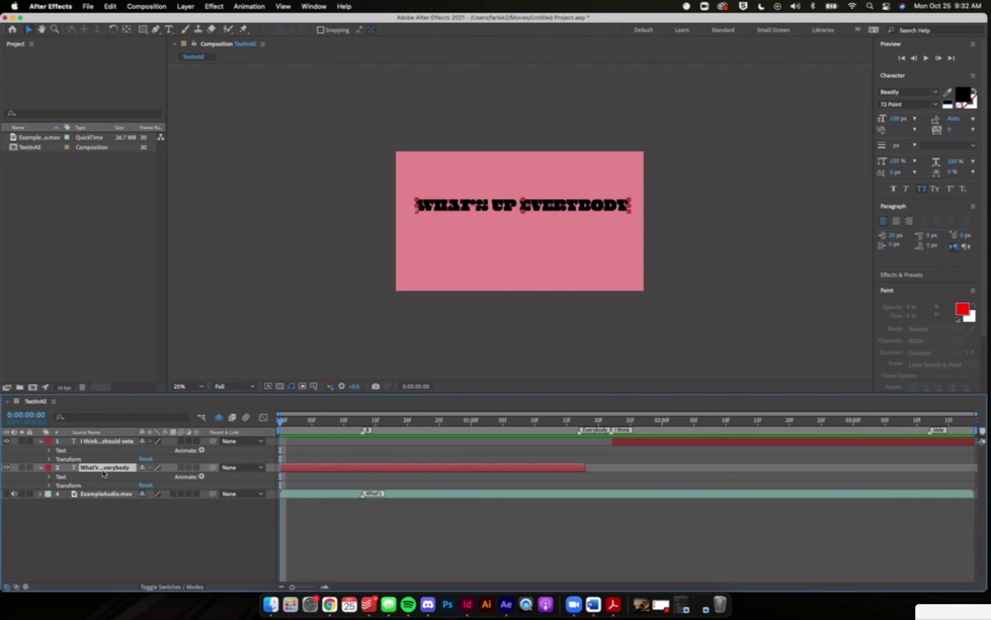
left_click_drag(318, 421, 318, 421)
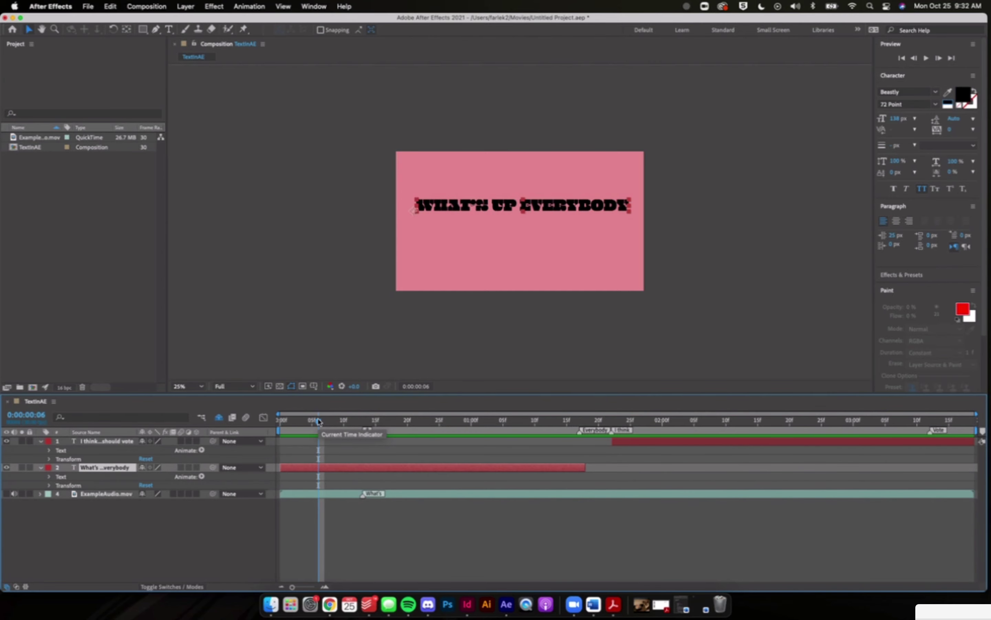
left_click(41, 468)
left_click(41, 469)
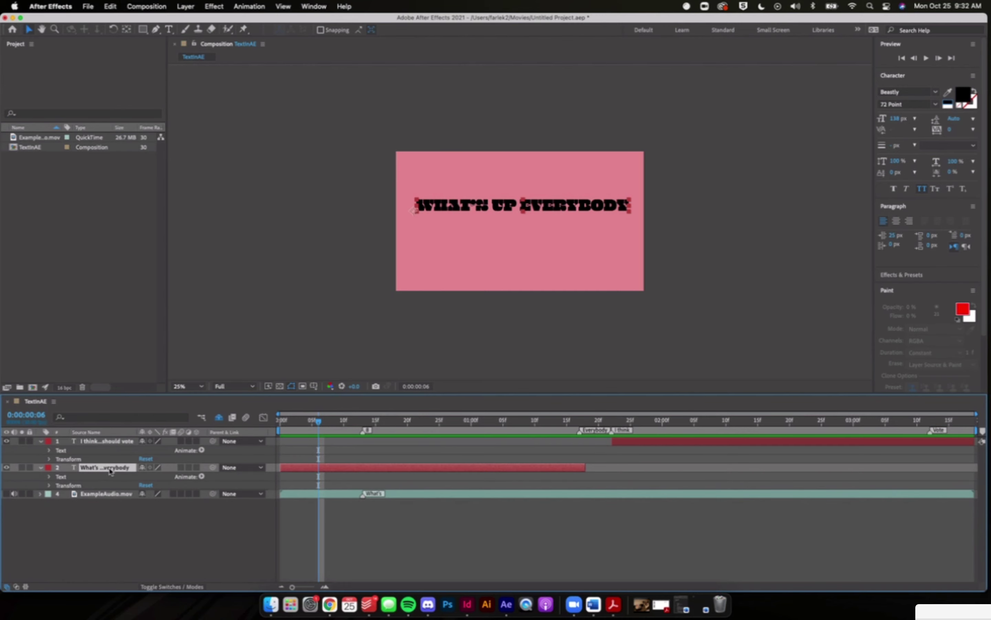
left_click(202, 477)
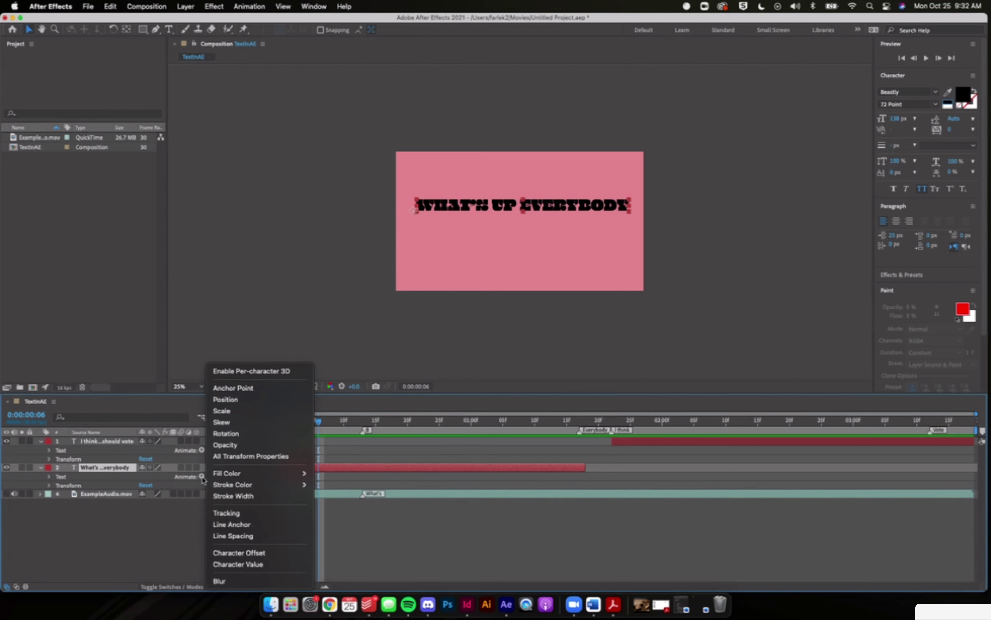
left_click(237, 411)
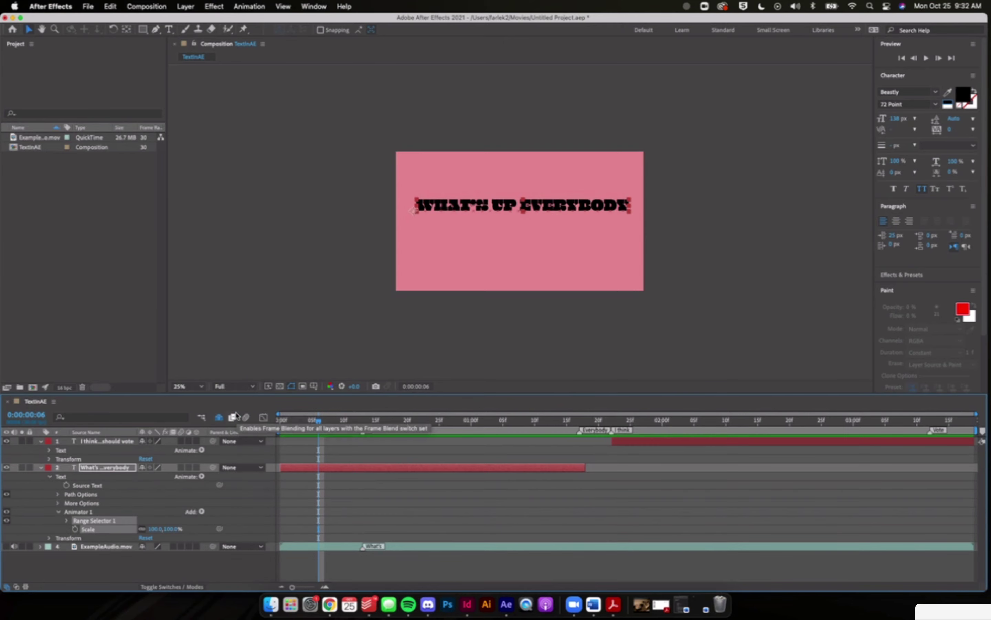
Step: Set the Scale value of Animator 1 on the "What's up everybody" layer to 50%
mouse_move(319, 426)
left_mouse_down()
mouse_move(382, 424)
mouse_move(306, 424)
mouse_move(331, 424)
mouse_move(320, 424)
left_mouse_up()
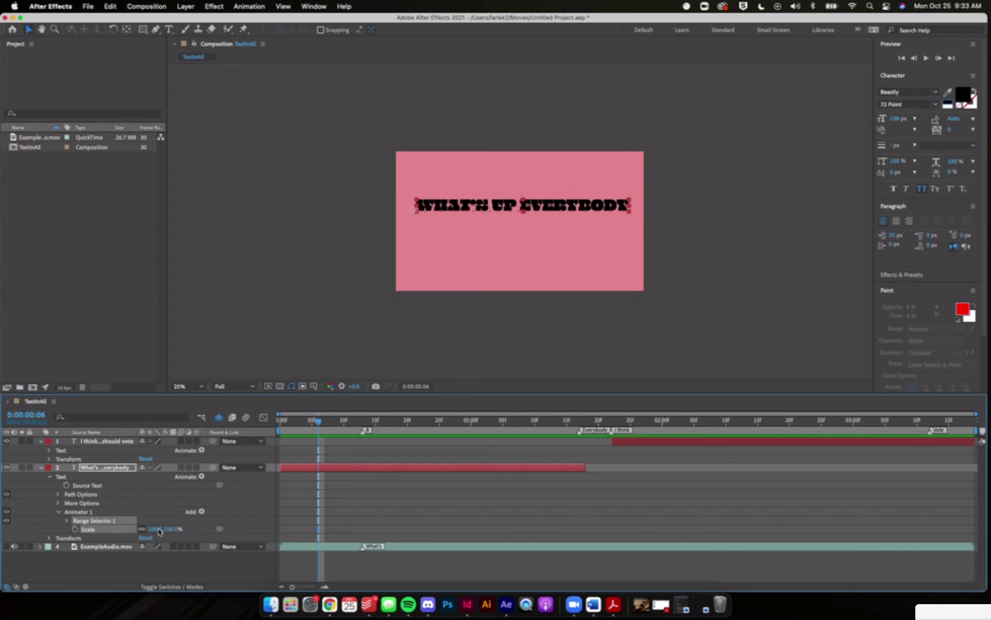
left_click(160, 531)
left_click(179, 533)
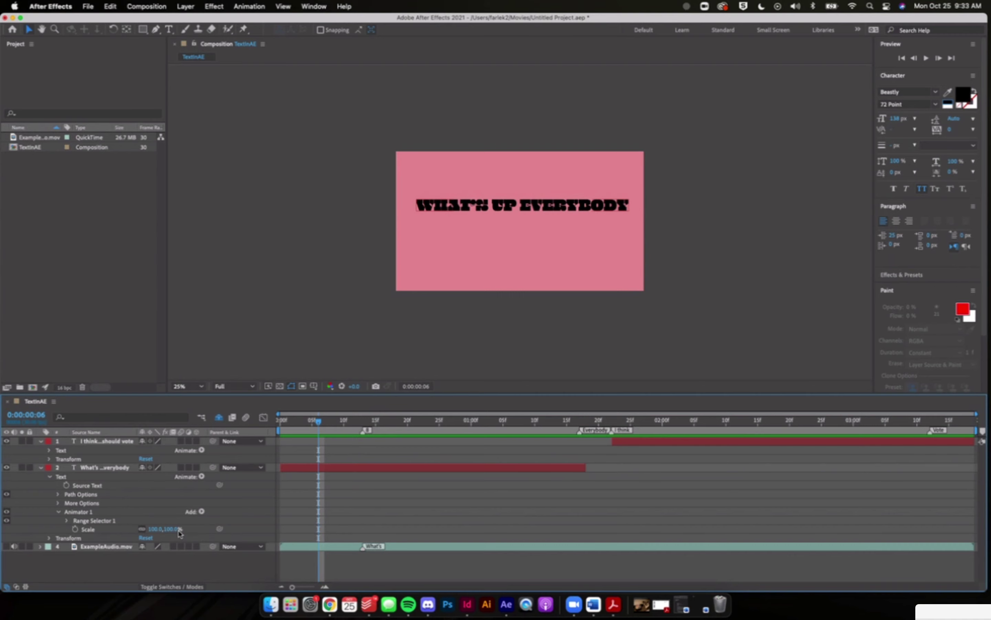
left_click(178, 531)
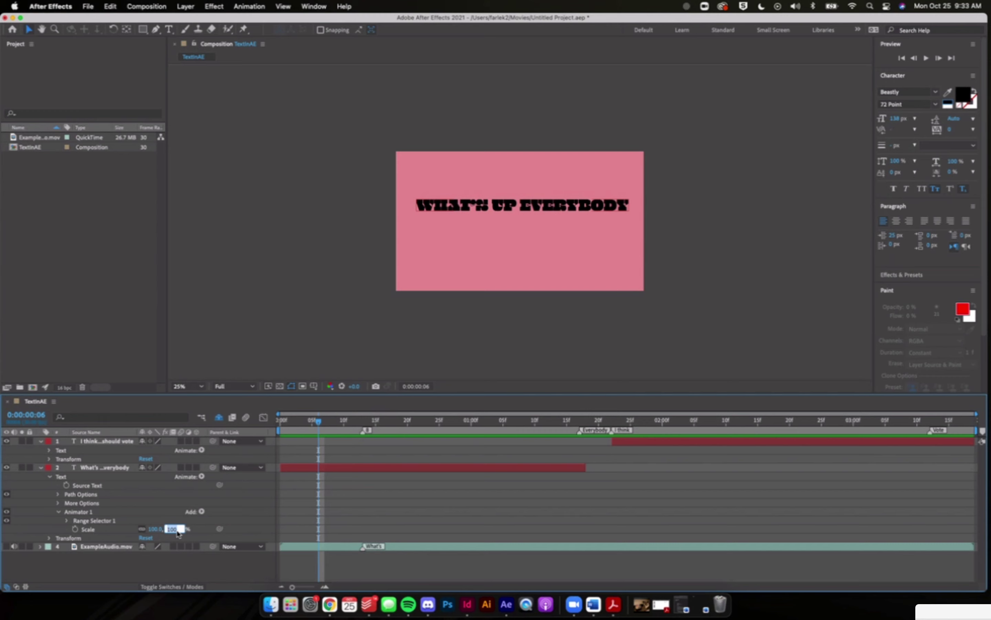
type("50")
key("Return")
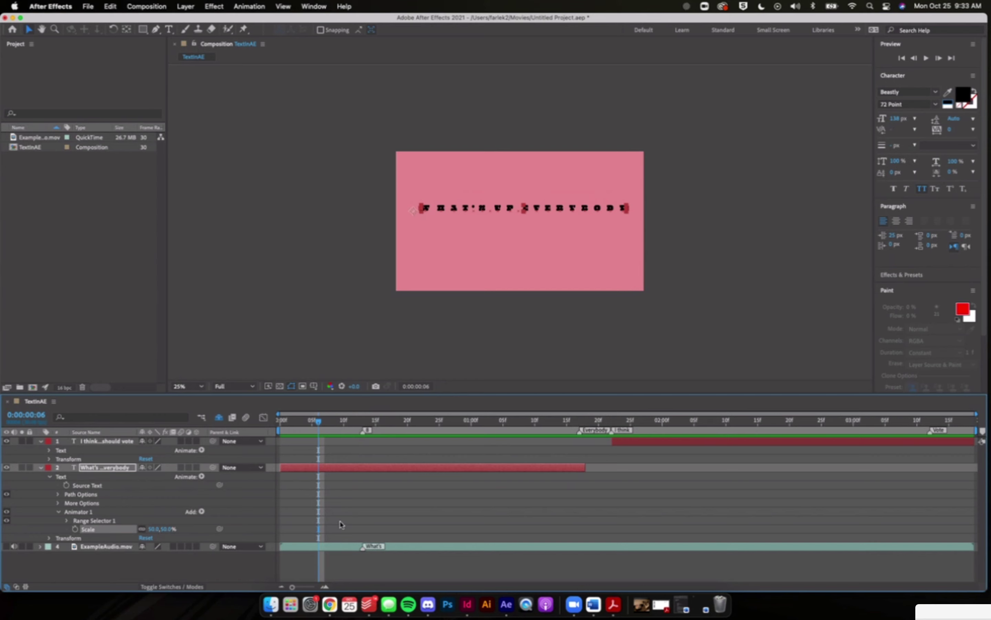
left_click(435, 310)
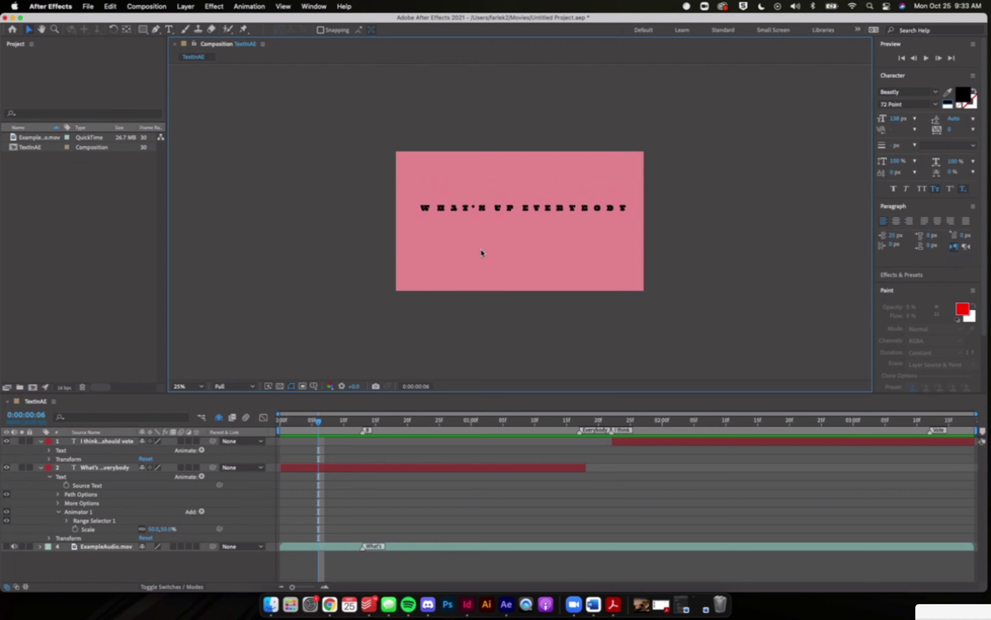
Step: Expand Range Selector 1 on the "What's up everybody" layer and set its Start to 25% and End to 45%
left_click(93, 521)
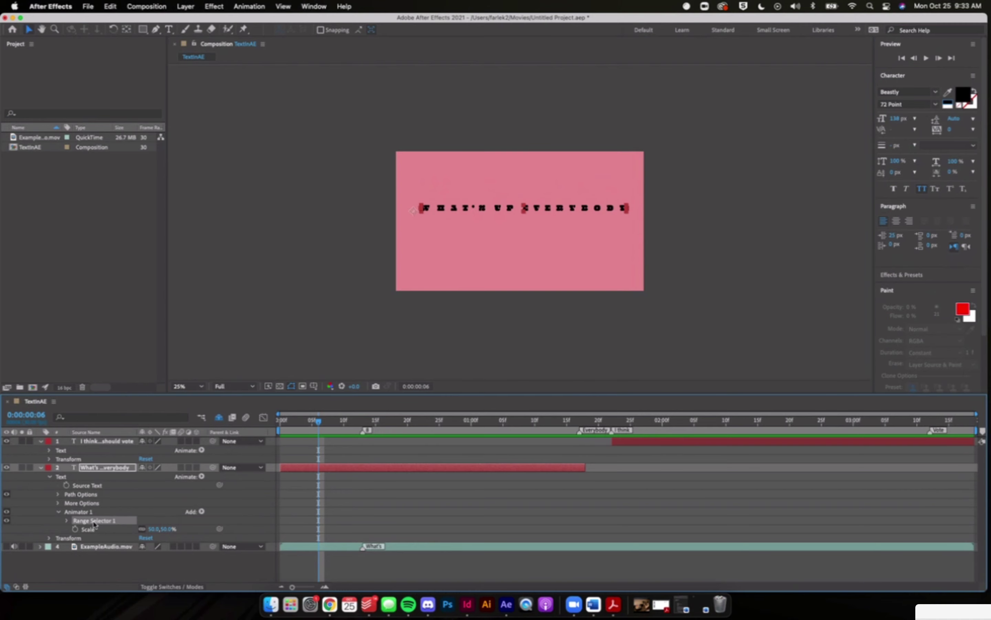
left_click(67, 520)
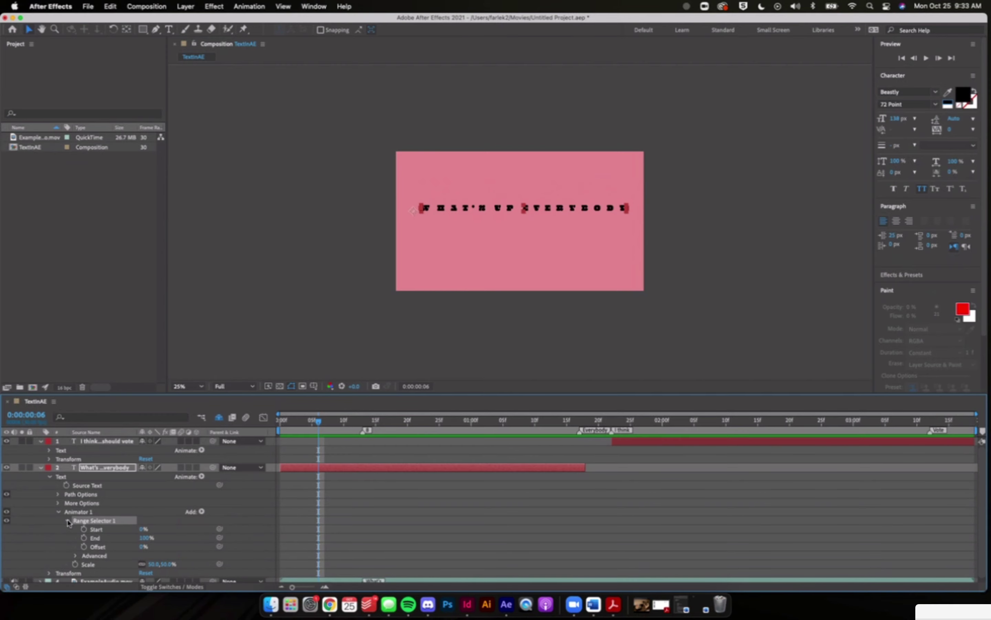
scroll(68, 523, "down", 1)
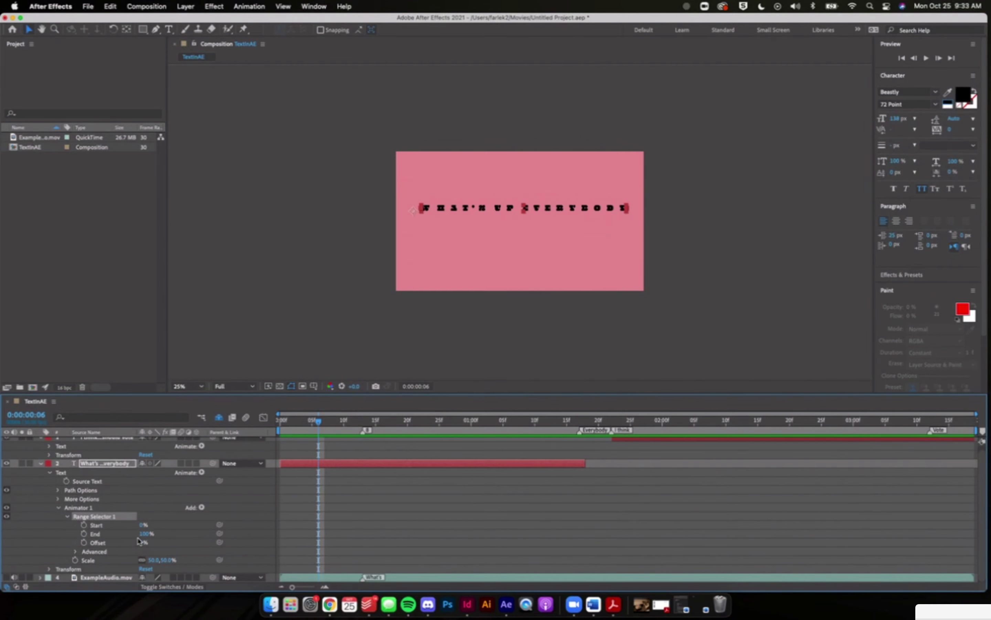
left_click(142, 525)
type("25")
left_click(144, 534)
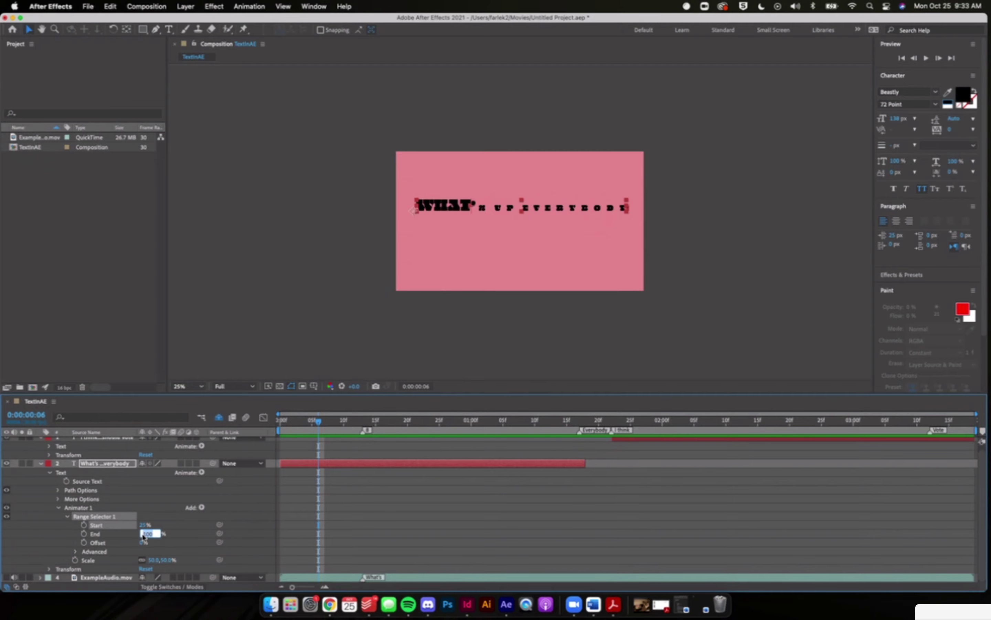
type("45")
left_click(187, 540)
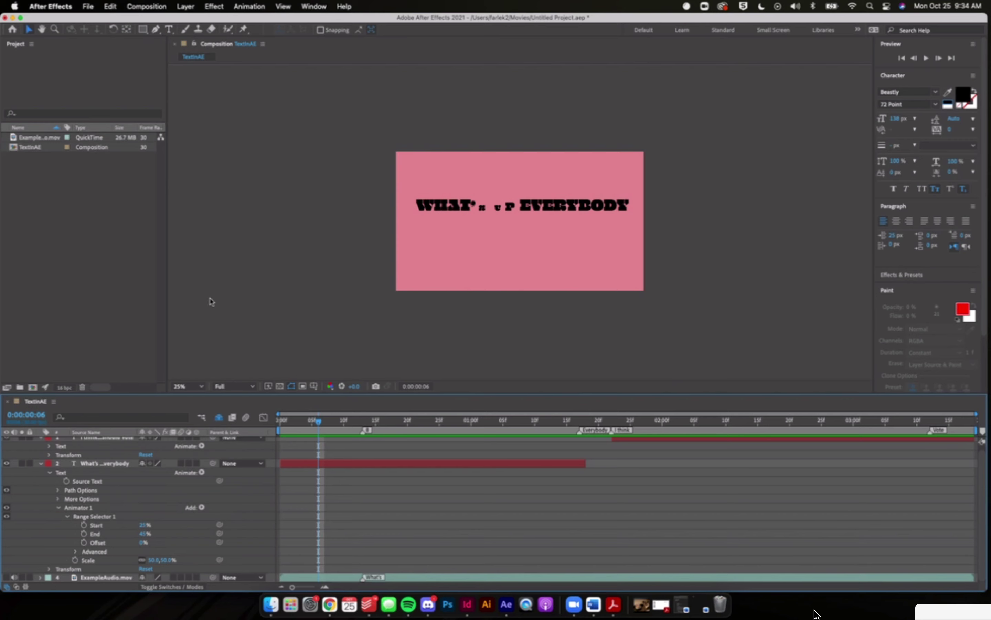
Step: Try a wider range for Range Selector 1 with End at 91% and Start at 9%
left_click_drag(151, 533, 164, 533)
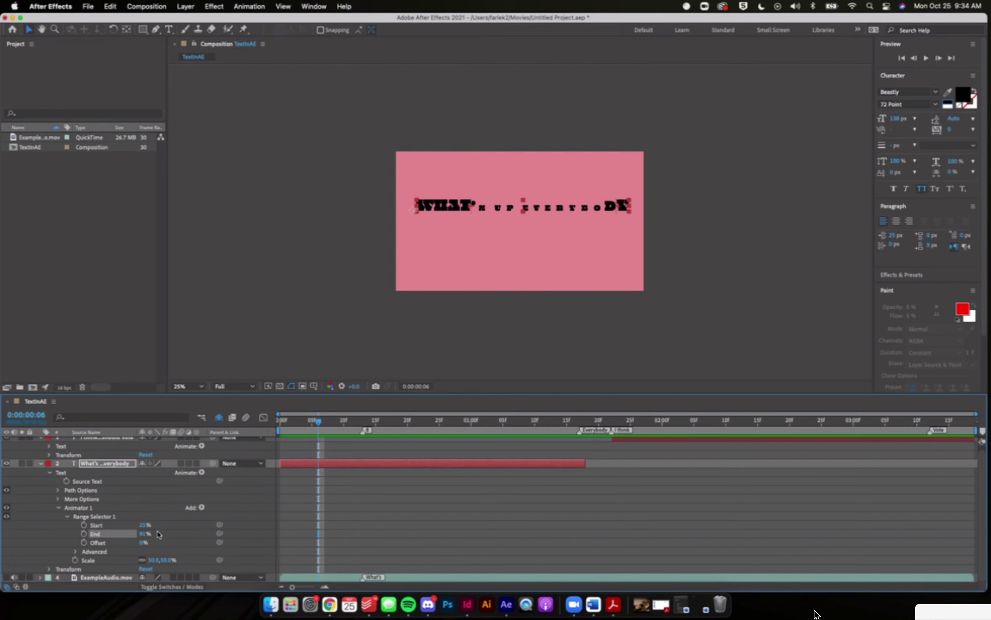
left_click_drag(141, 525, 131, 524)
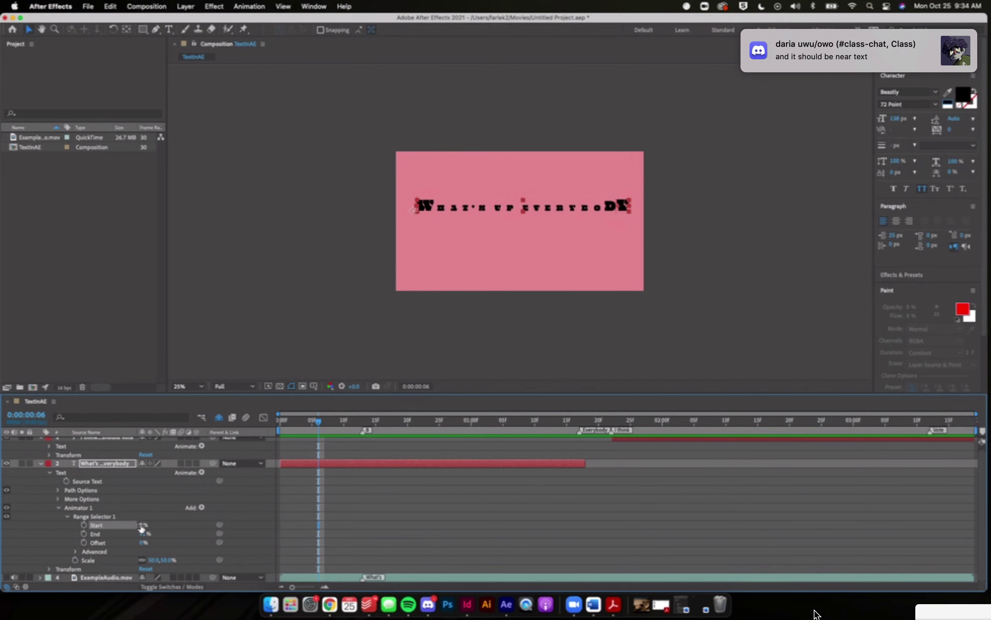
mouse_move(144, 525)
left_mouse_down()
mouse_move(159, 525)
mouse_move(144, 525)
left_mouse_up()
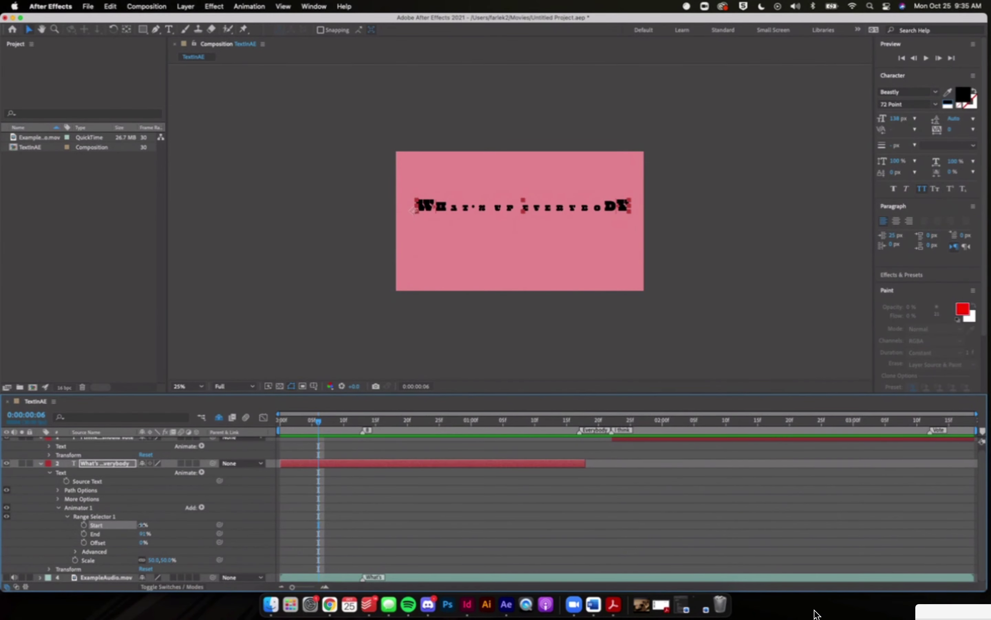
Step: Set Range Selector 1's Start to 0% and End to 100%, and move the current time to 0:00:00:11
left_click(143, 526)
type("0")
key("Tab")
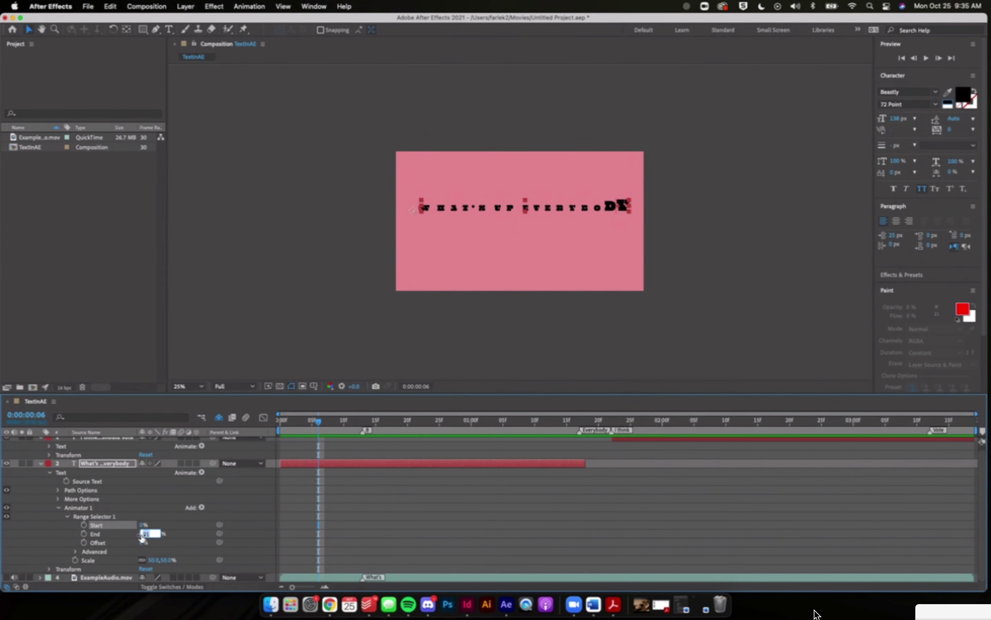
type("100")
left_click(186, 536)
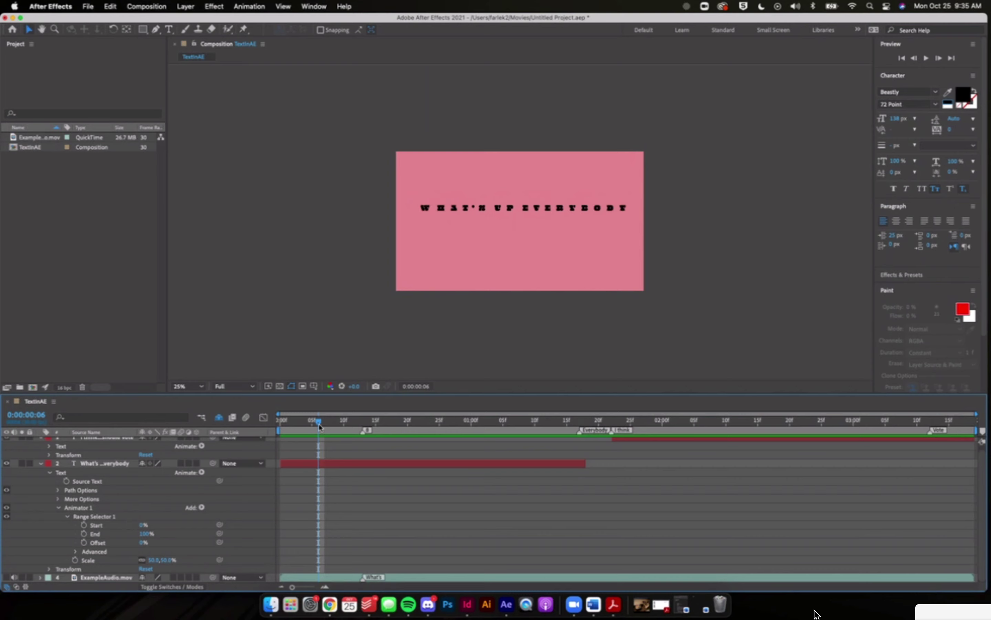
left_click_drag(319, 422, 351, 424)
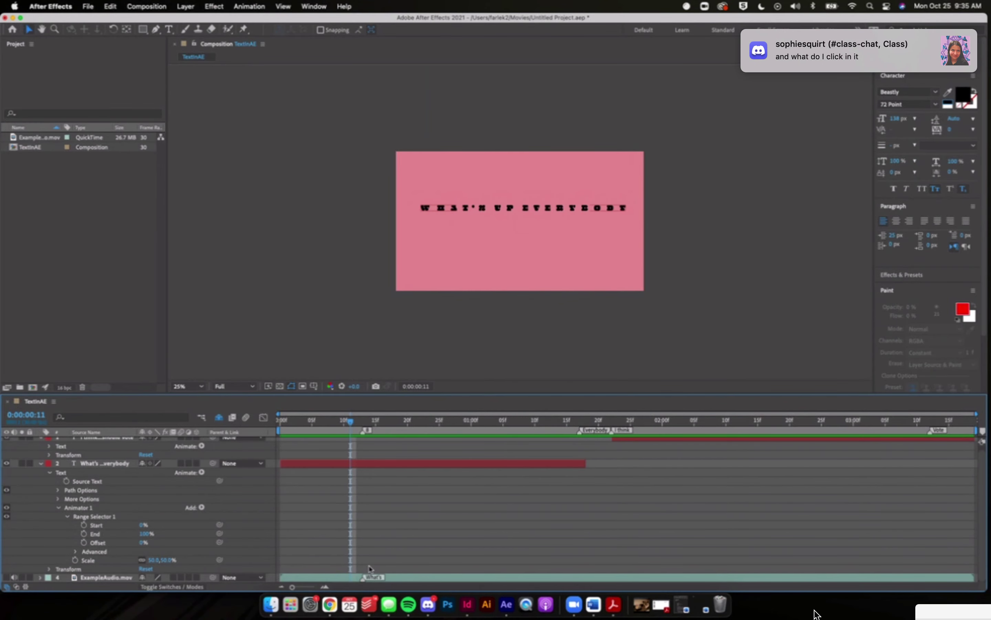
Step: Reveal the audio waveform of the ExampleAudio.mov layer
left_click(383, 577)
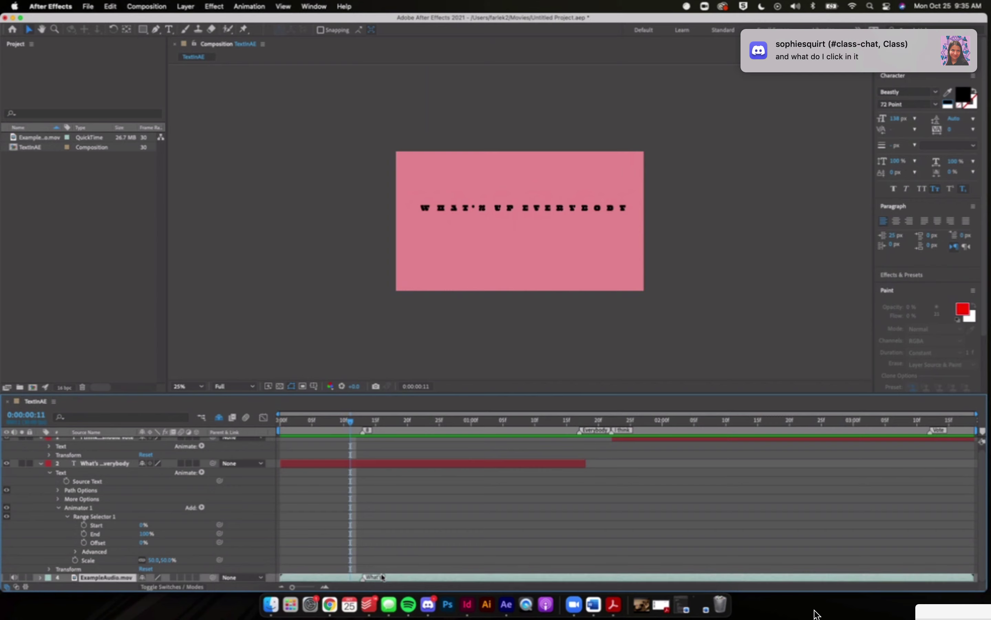
key("l")
key("l")
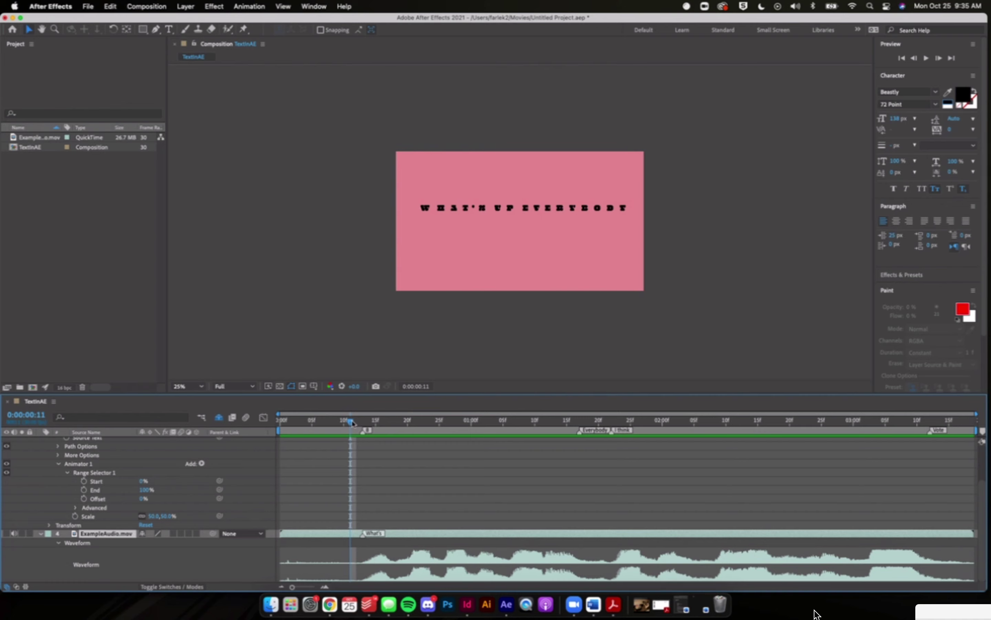
Step: Keyframe Range Selector 1's Start on the "What's up everybody" layer from 0% at 0:00:00:11 to 100% at 0:00:01:12
scroll(352, 445, "up", 1)
scroll(351, 445, "up", 4)
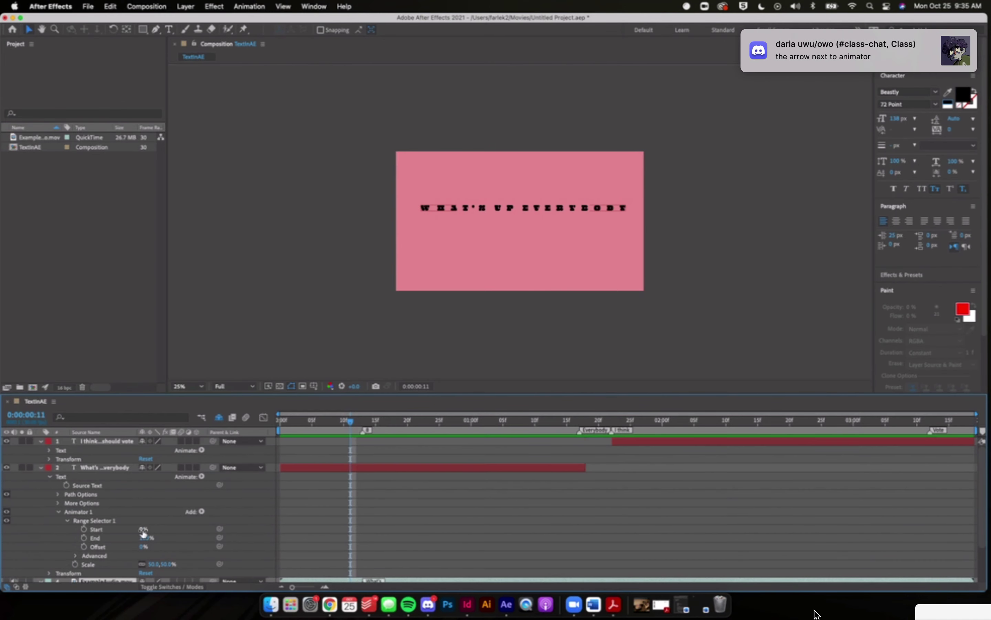
left_click(84, 529)
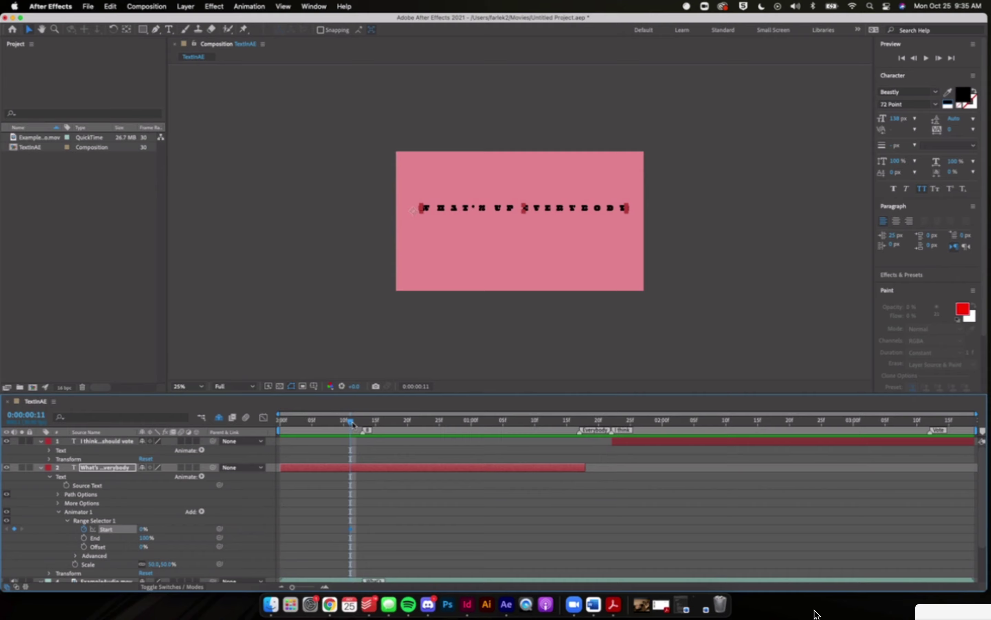
left_click_drag(351, 421, 547, 425)
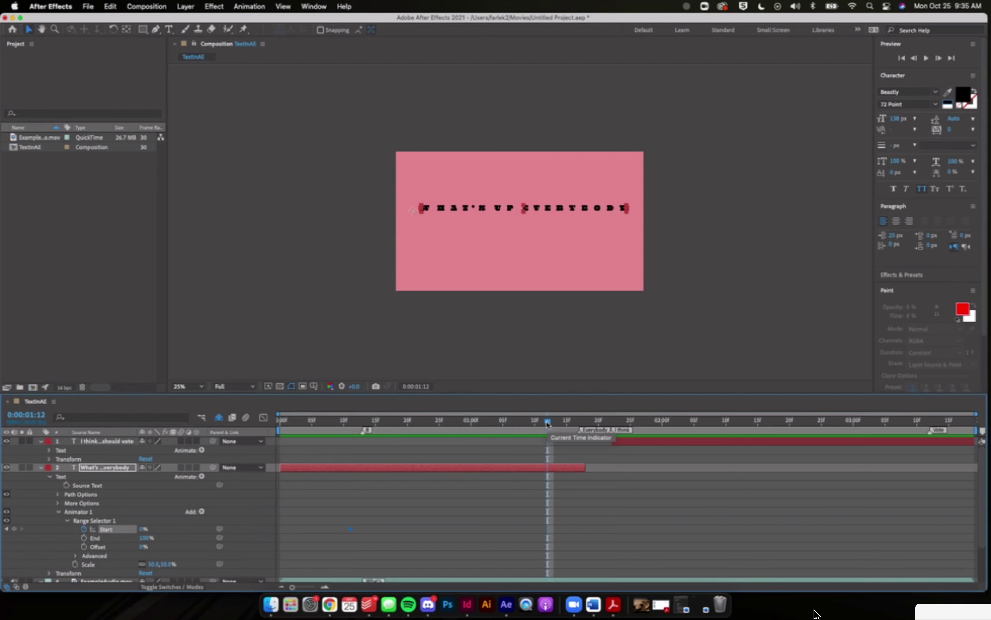
scroll(560, 533, "down", 3)
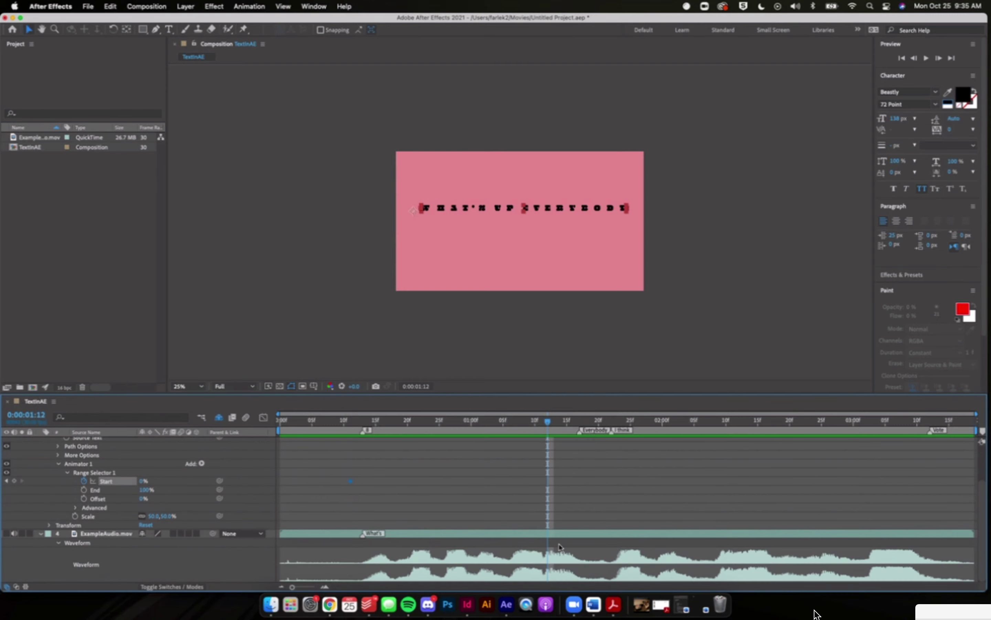
scroll(507, 475, "up", 3)
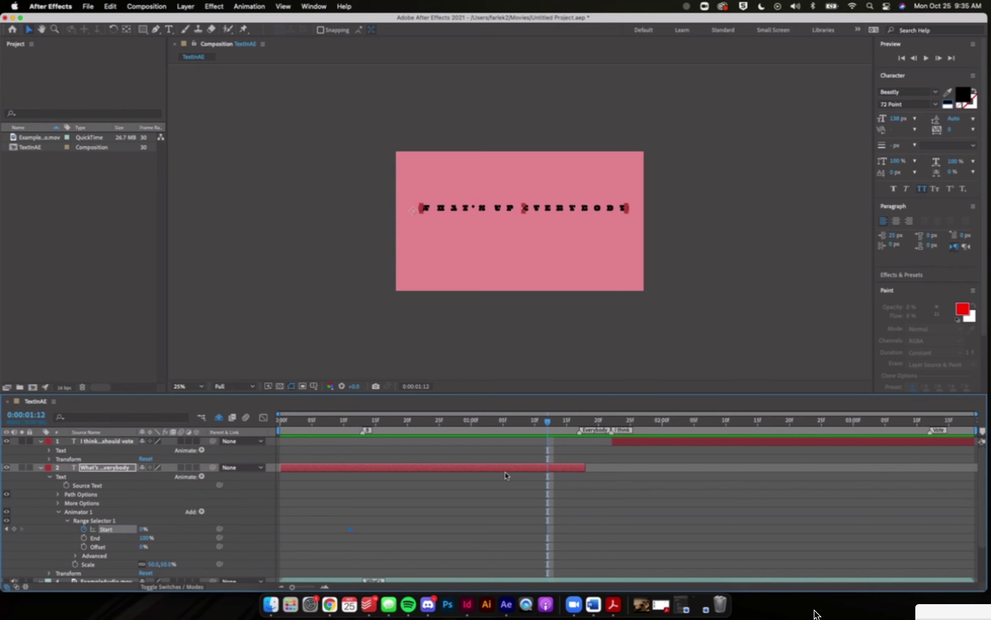
left_click(143, 530)
type("100")
left_click(177, 536)
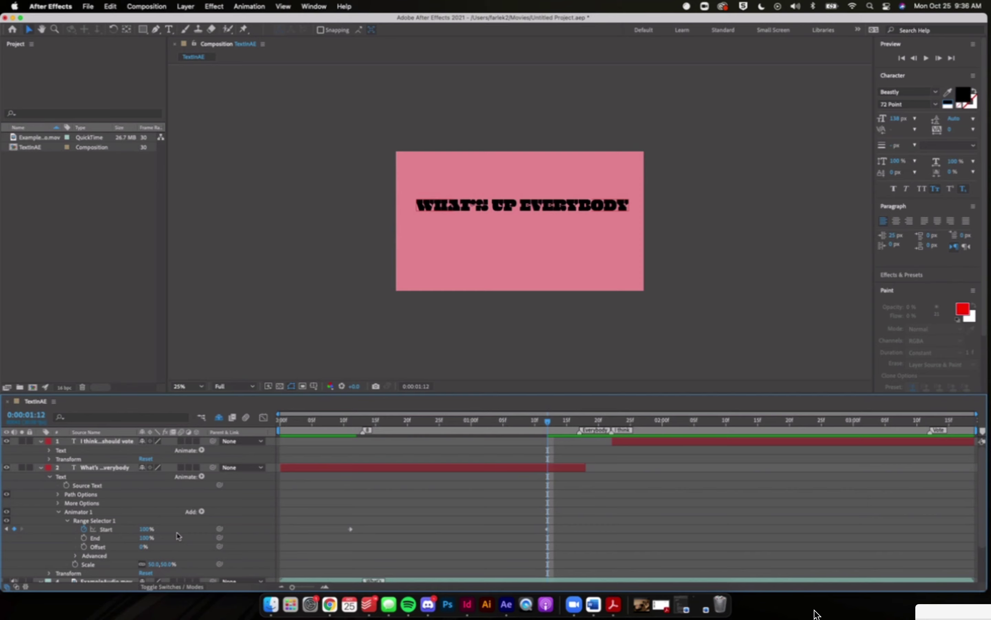
Step: Preview the "What's up everybody" text animation twice from 0:00:00:09 and scrub through to 0:00:01:06
left_click(341, 421)
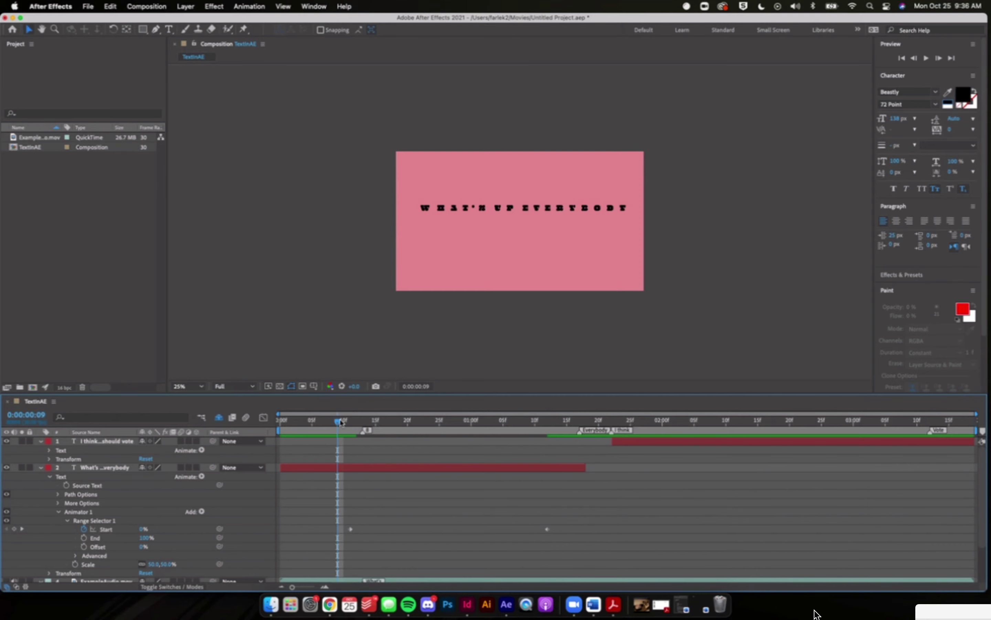
key("space")
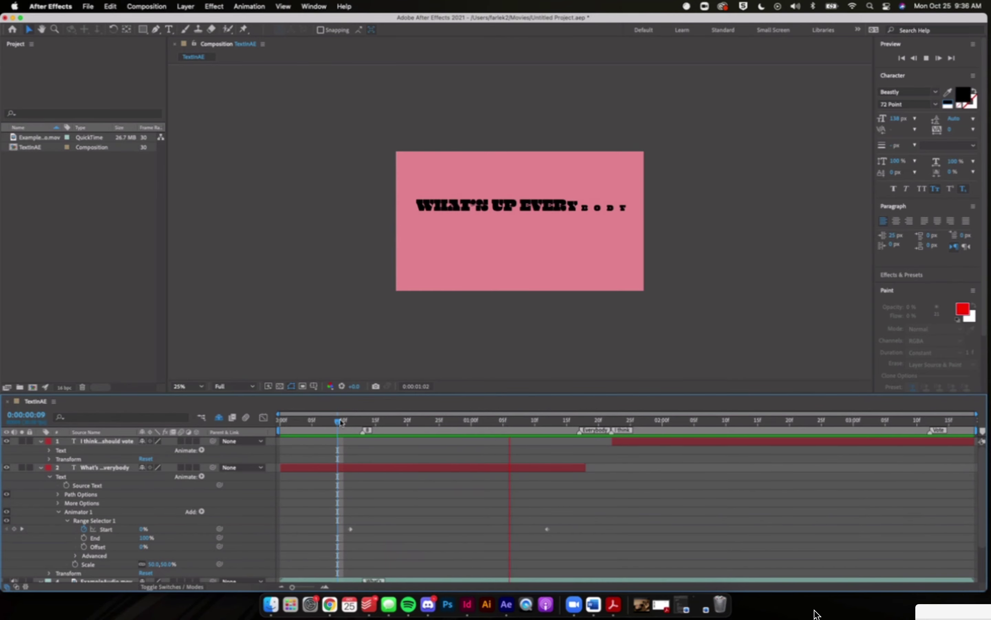
key("space")
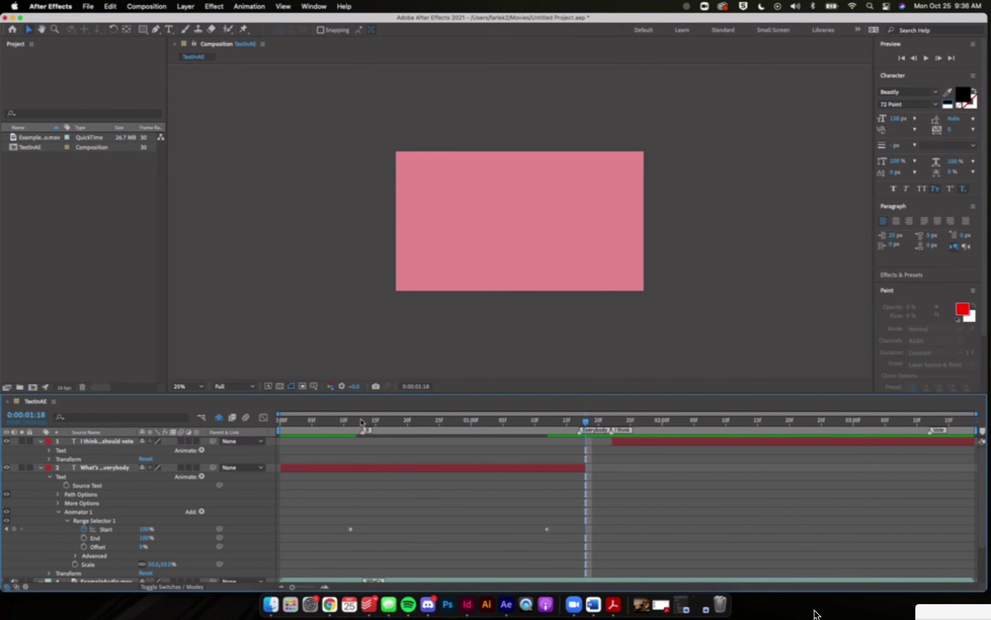
left_click(343, 421)
key("space")
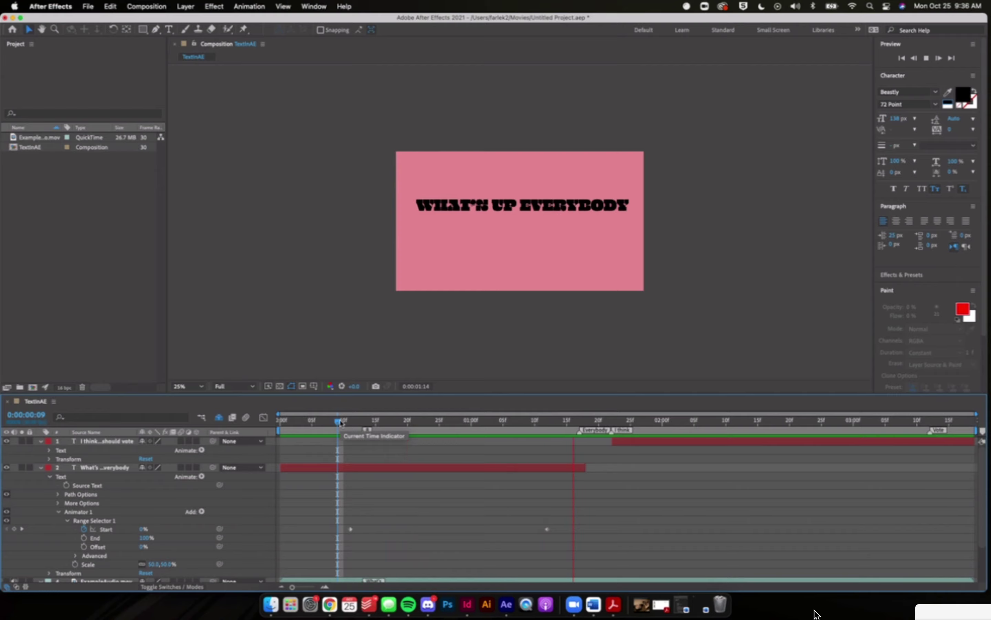
key("space")
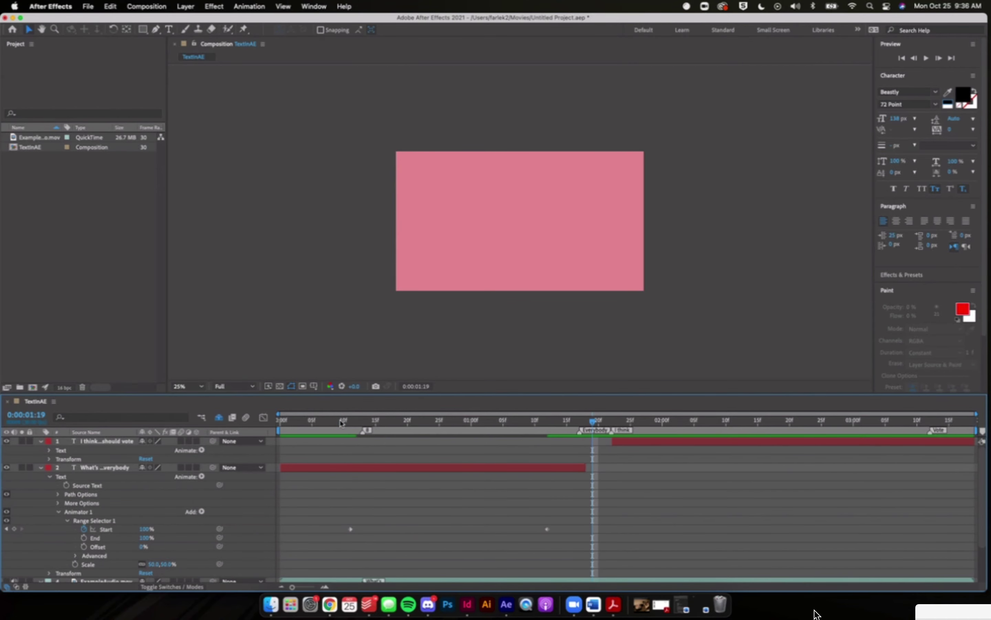
left_click_drag(414, 420, 511, 422)
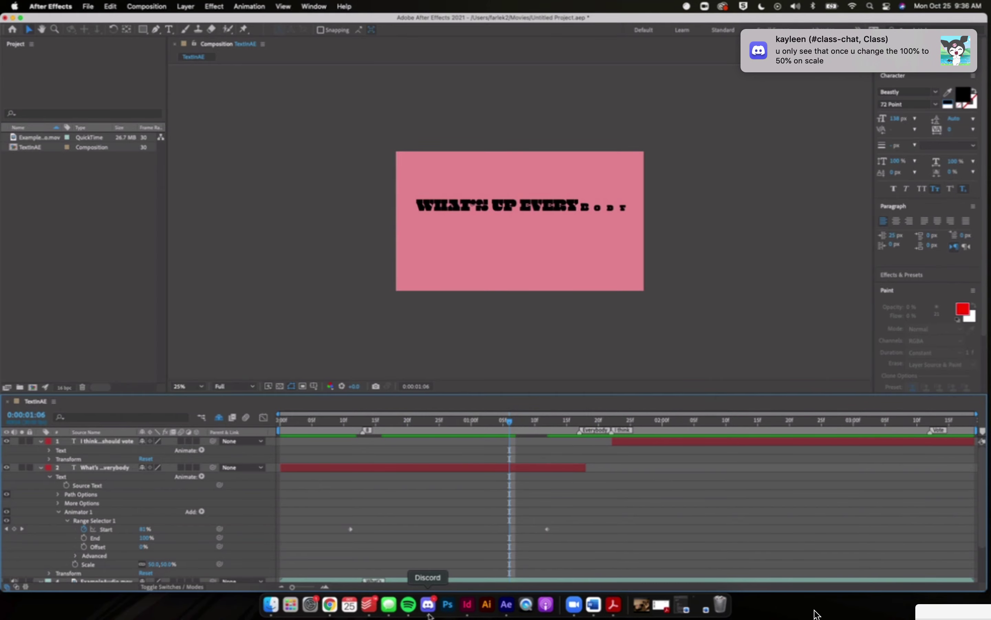
Step: Switch to Discord to read the newest class-chat messages, and return to After Effects
left_click(429, 613)
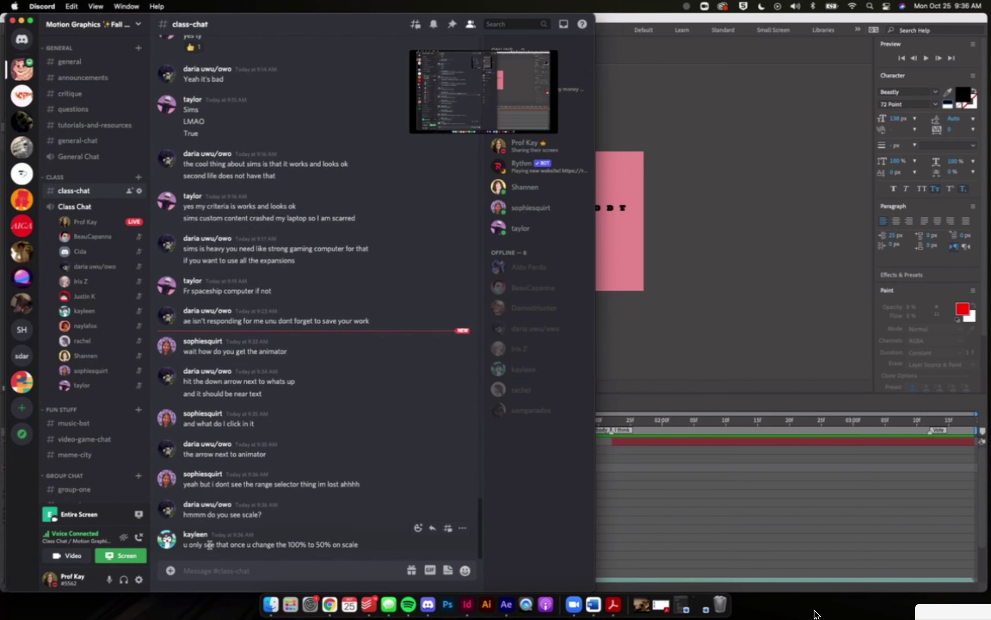
left_click(678, 524)
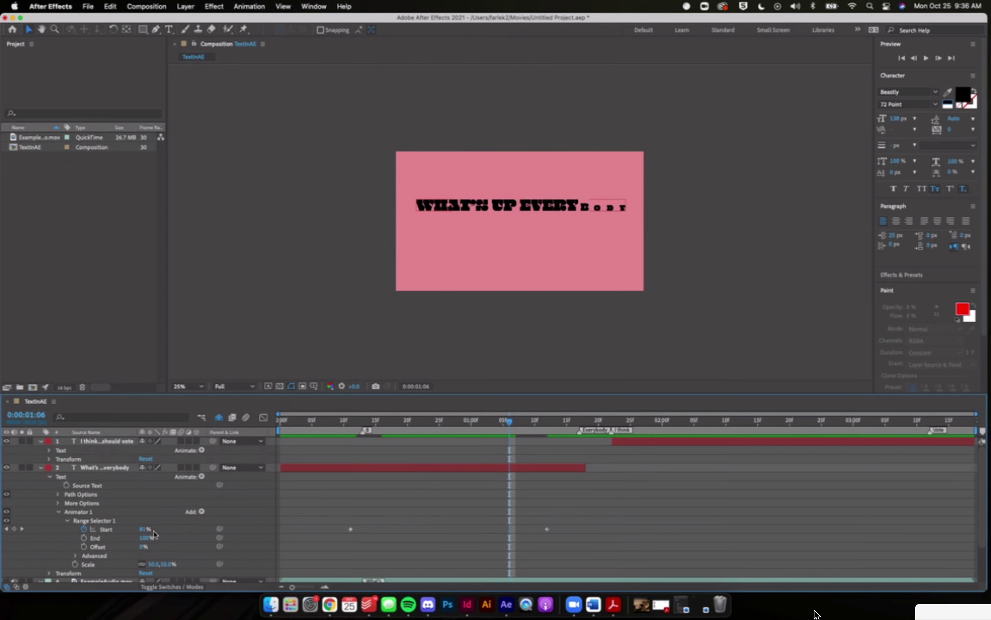
Step: Undo the "What's up everybody" edits back to before its Scale animator was added, keeping the "I think dogs should vote" layer trimmed at 0:00:01:22
scroll(153, 533, "down", 3)
scroll(153, 533, "down", 2)
scroll(152, 533, "up", 5)
key("super+z")
key("super+z")
key("super+z")
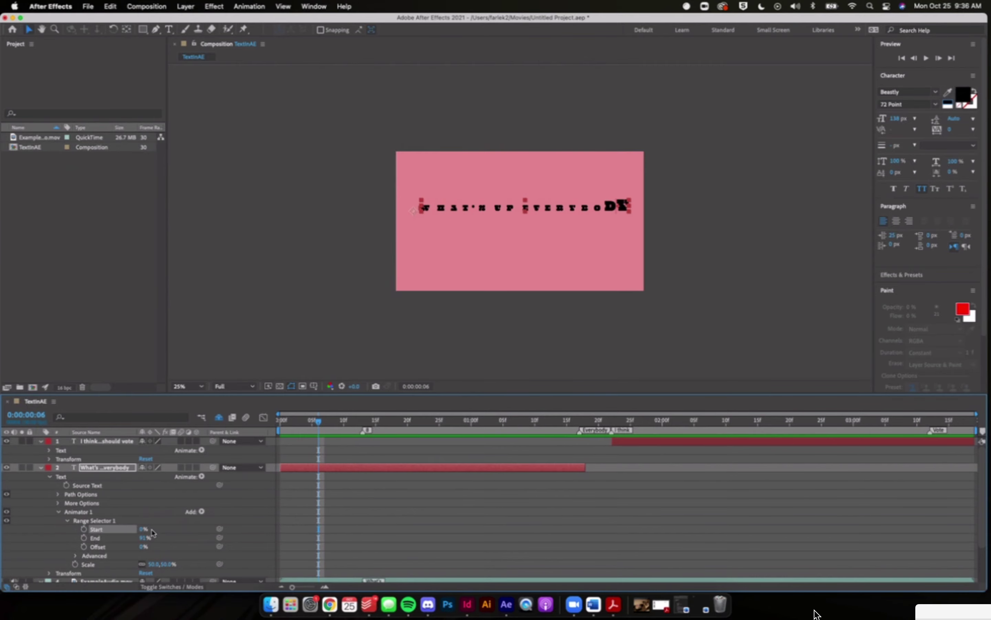
key("super+z")
key("super+z")
key("super+z")
key("super+z")
key("super+z")
key("super+z")
key("super+z")
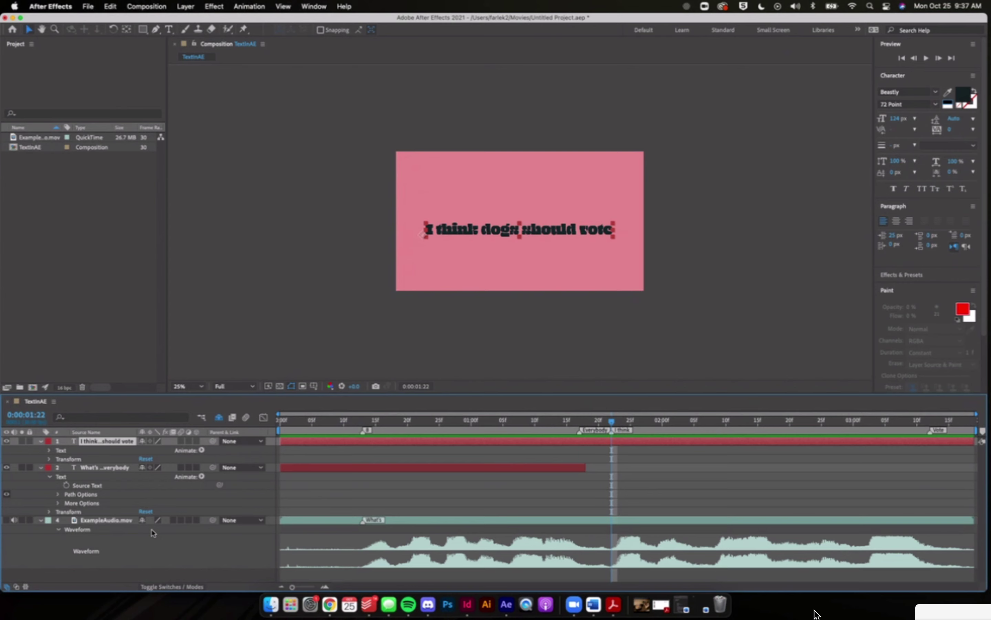
key("alt+bracketleft")
key("super+z")
key("super+z")
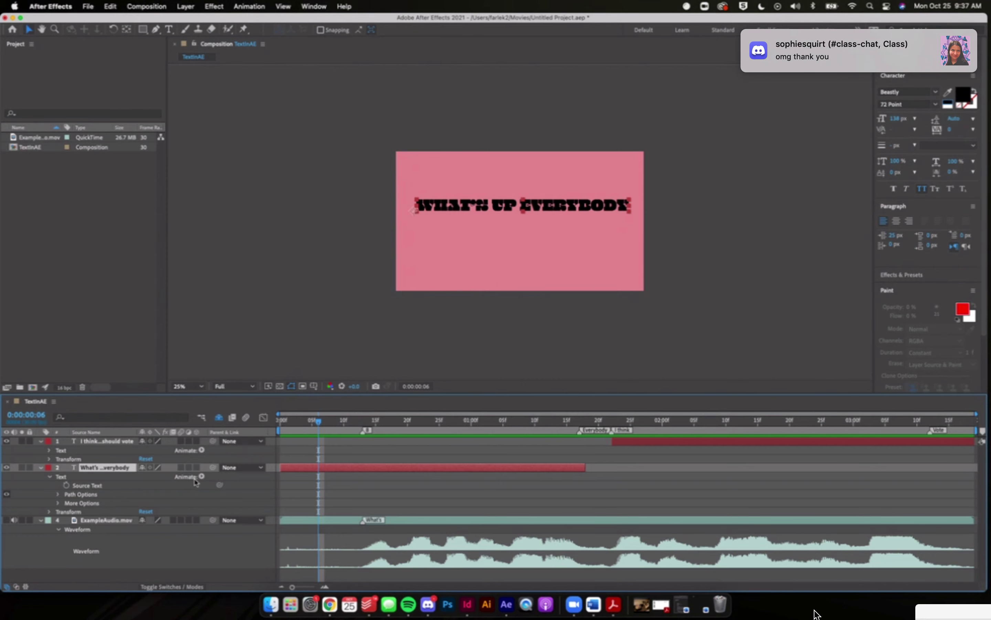
Step: Collapse the Text properties of the "What's up everybody" layer and add a Scale animator to it
left_click(40, 468)
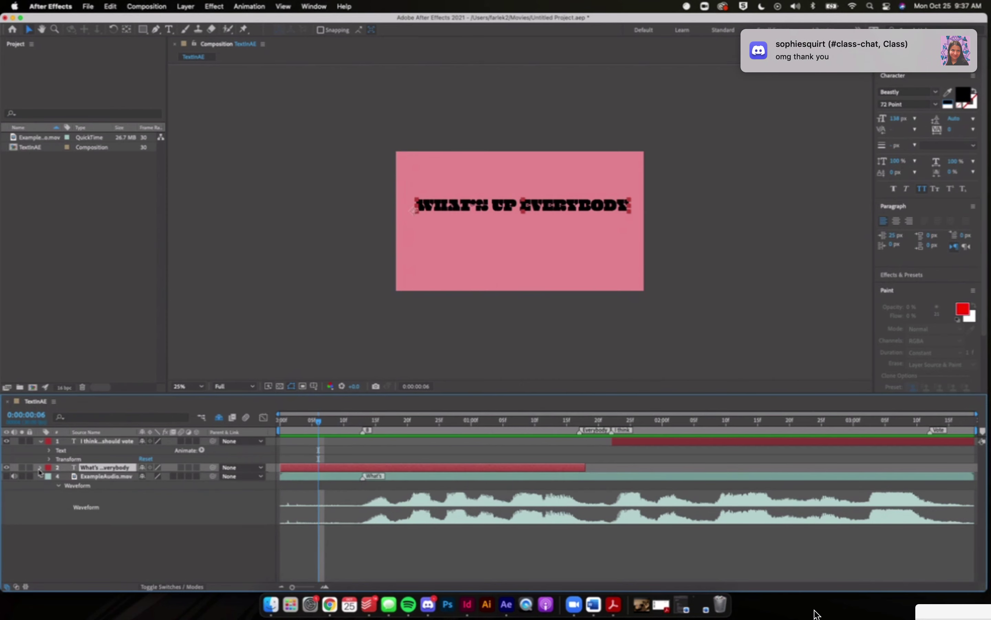
left_click(40, 468)
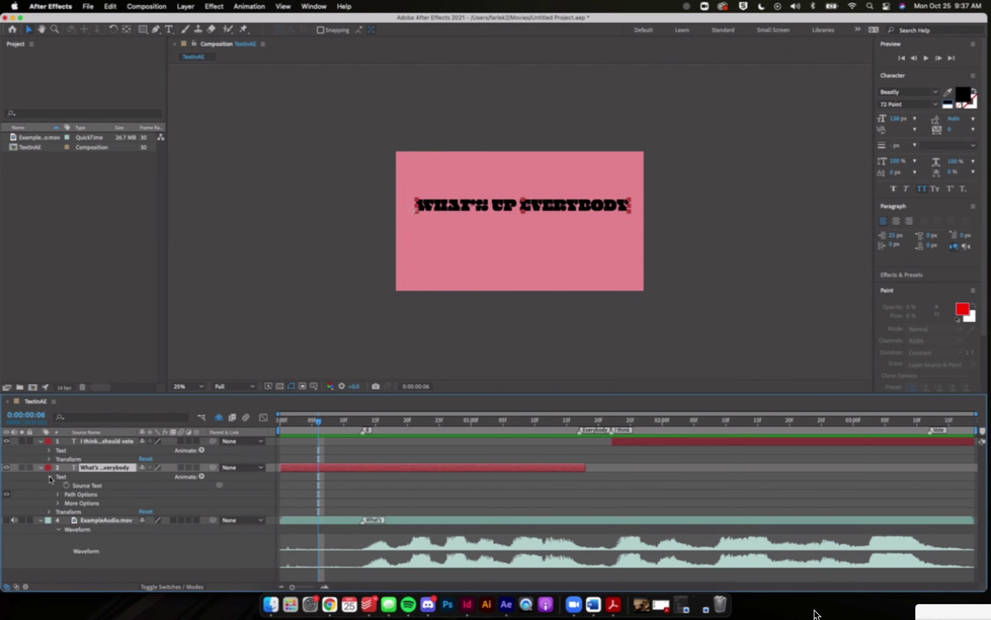
left_click(51, 478)
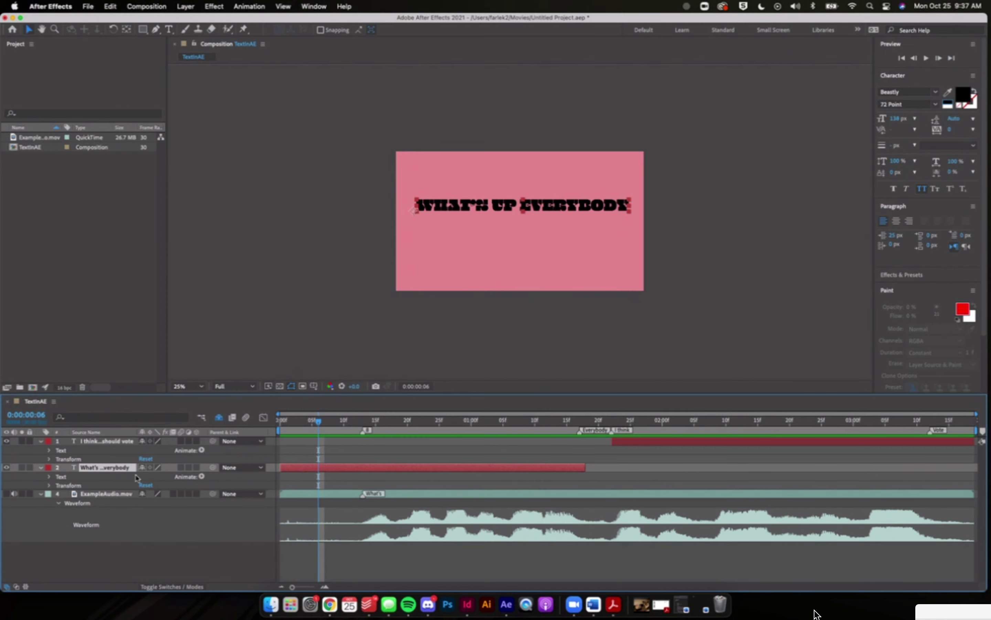
left_click(201, 477)
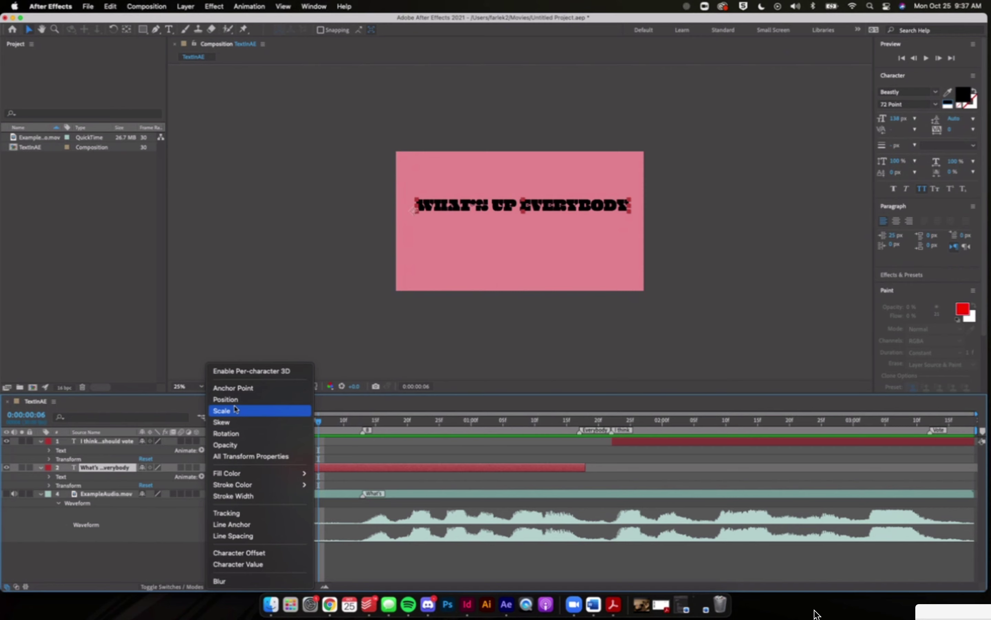
left_click(274, 412)
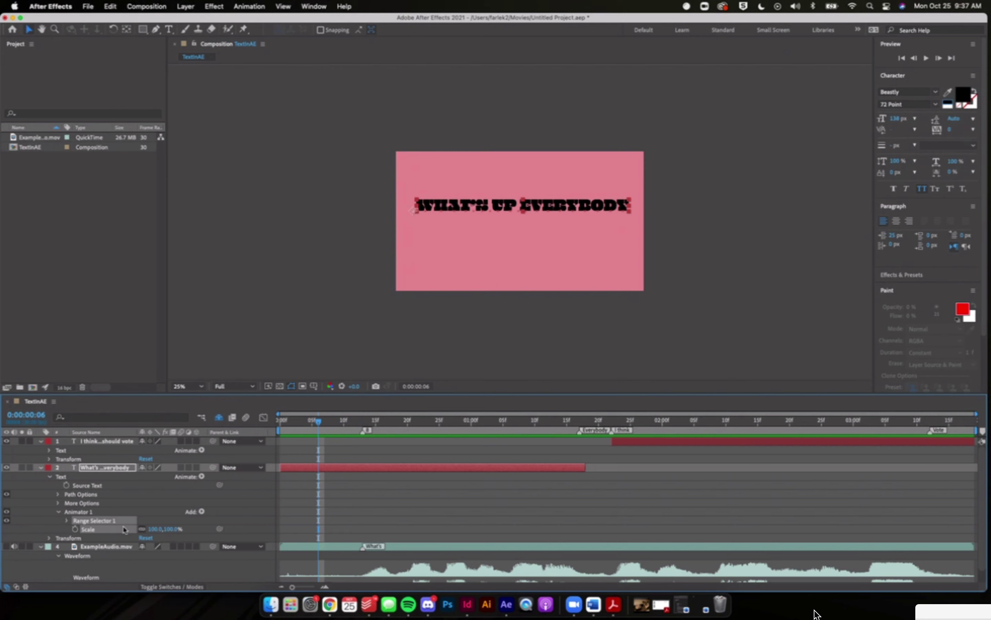
Step: Set Animator 1's Scale on the "What's up everybody" layer to 50%
left_click(159, 530)
type("50")
left_click(200, 532)
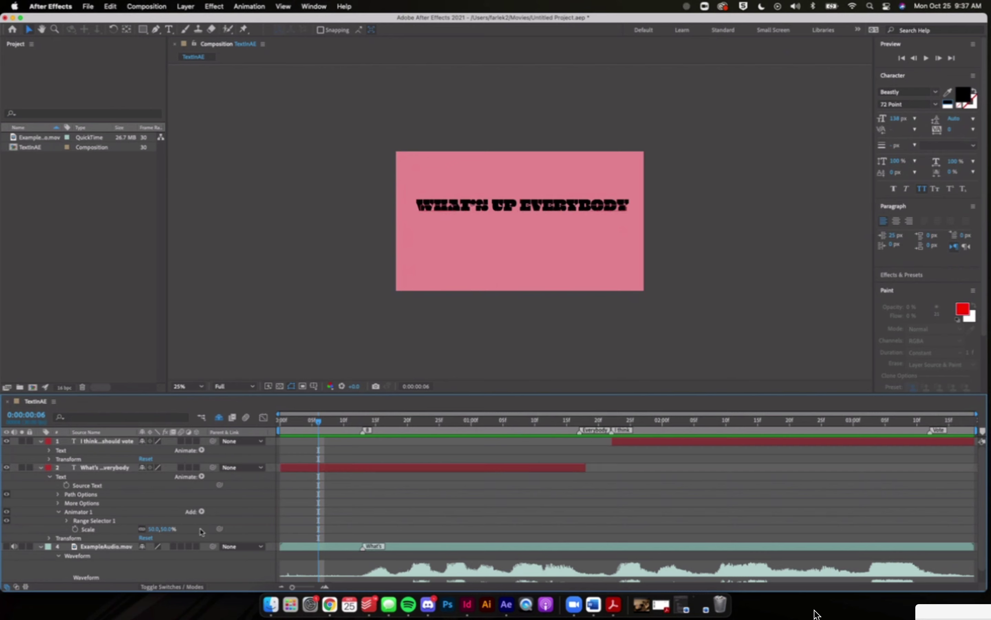
Step: Expand Range Selector 1 and add a 0% Start keyframe at 0:00:00:11
left_click(67, 521)
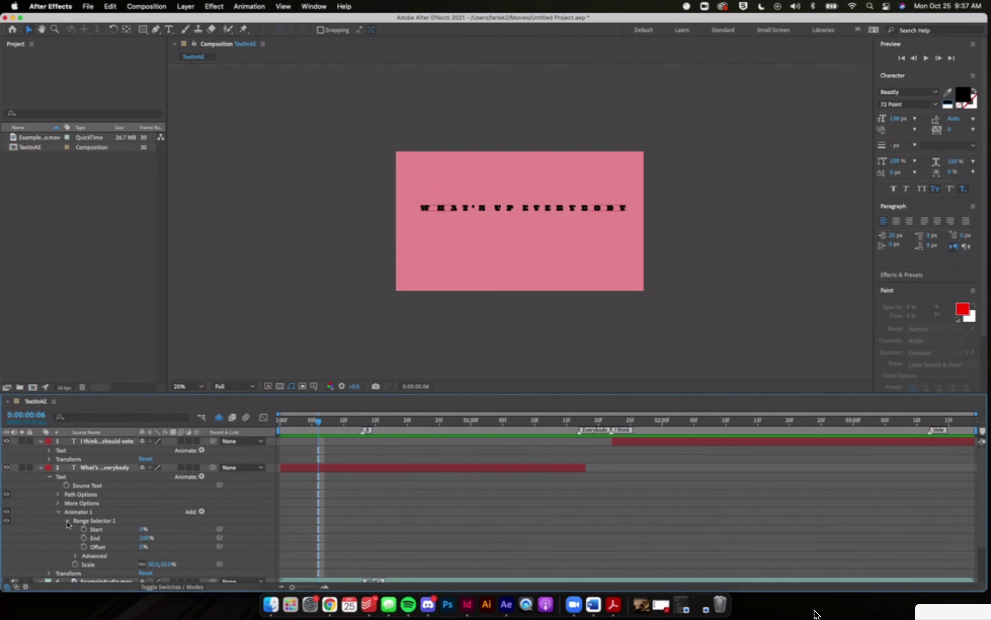
scroll(67, 524, "down", 3)
scroll(67, 523, "up", 2)
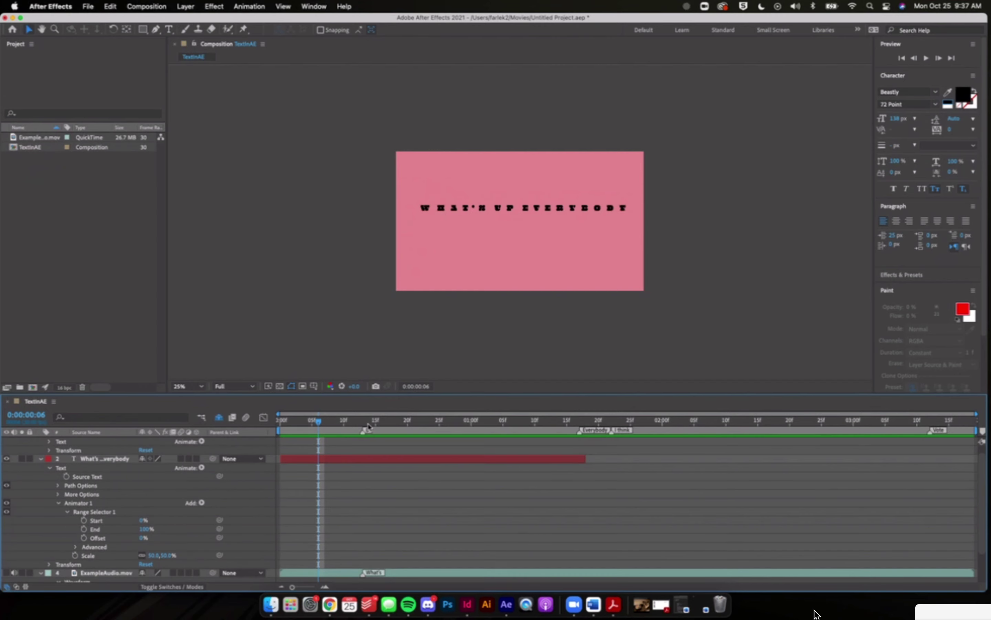
left_click_drag(319, 421, 351, 426)
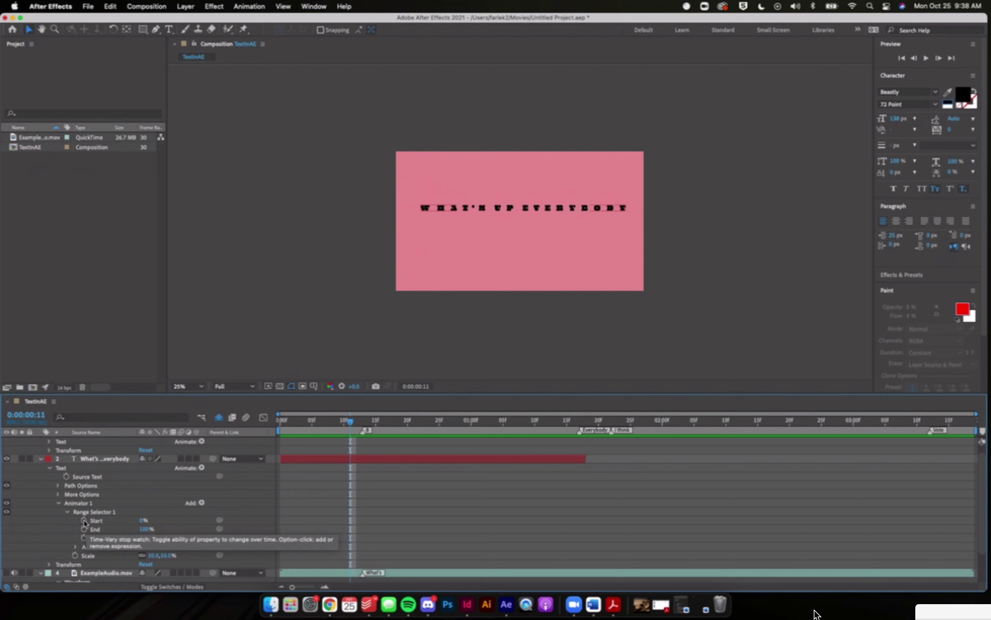
left_click(84, 520)
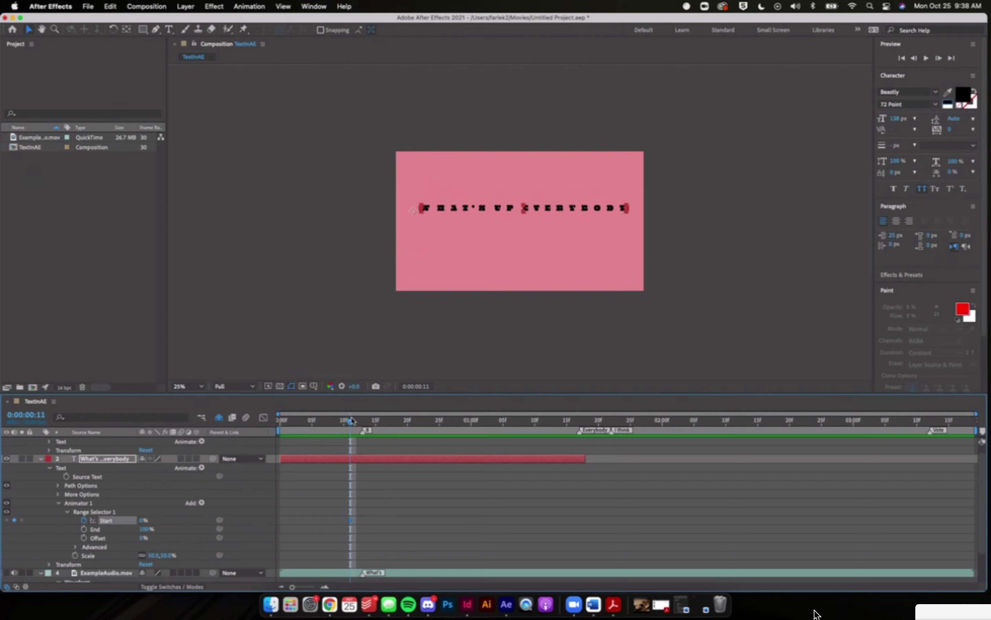
Step: Set Range Selector 1's Start to 100% at 0:00:01:13 and preview the animation from 0:00:00:11
left_click_drag(351, 421, 555, 425)
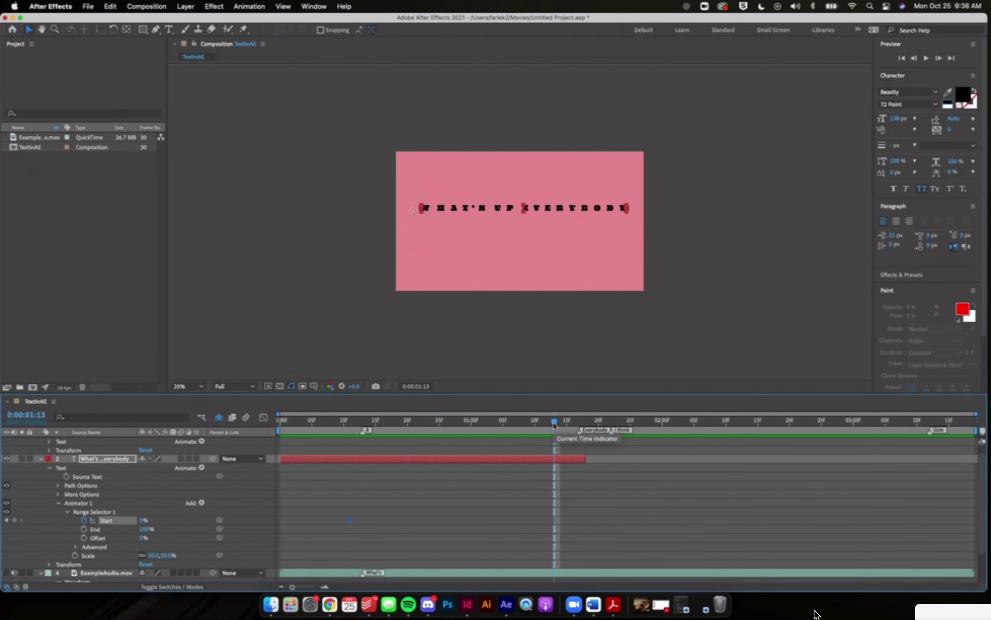
left_click(143, 520)
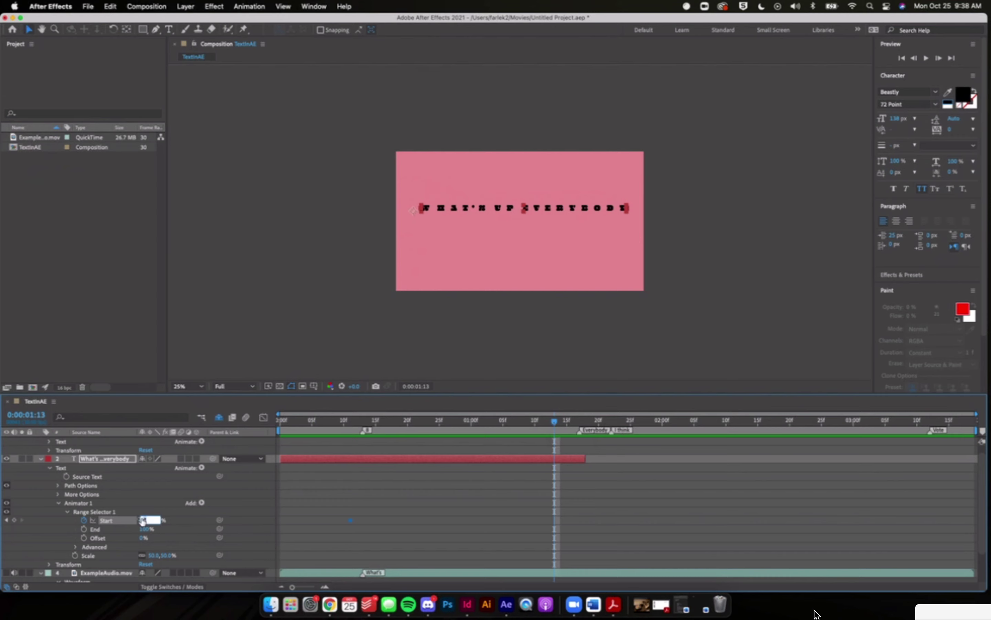
type("100")
key("Return")
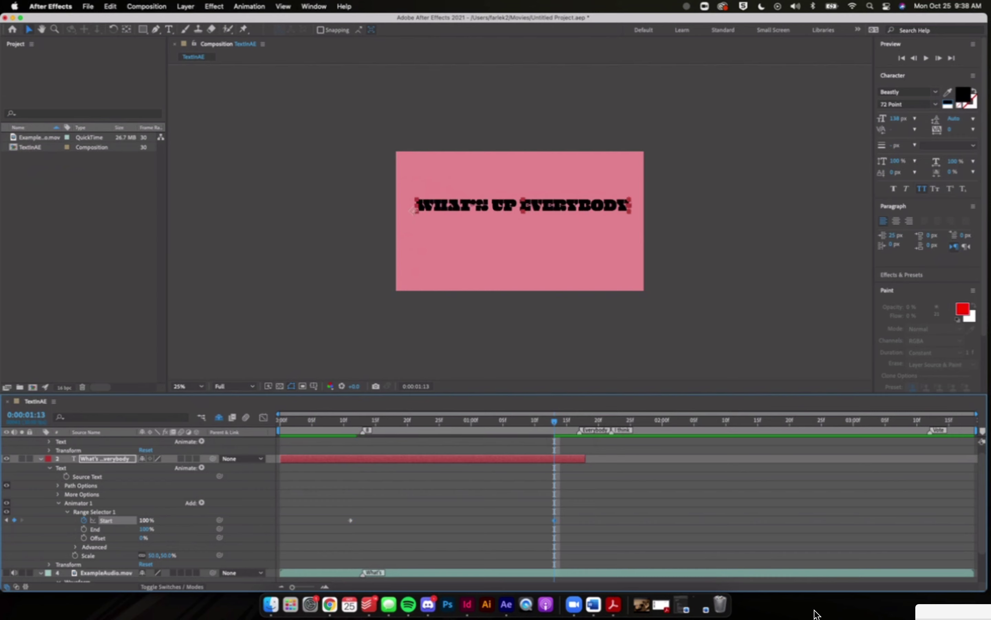
left_click(349, 422)
key("space")
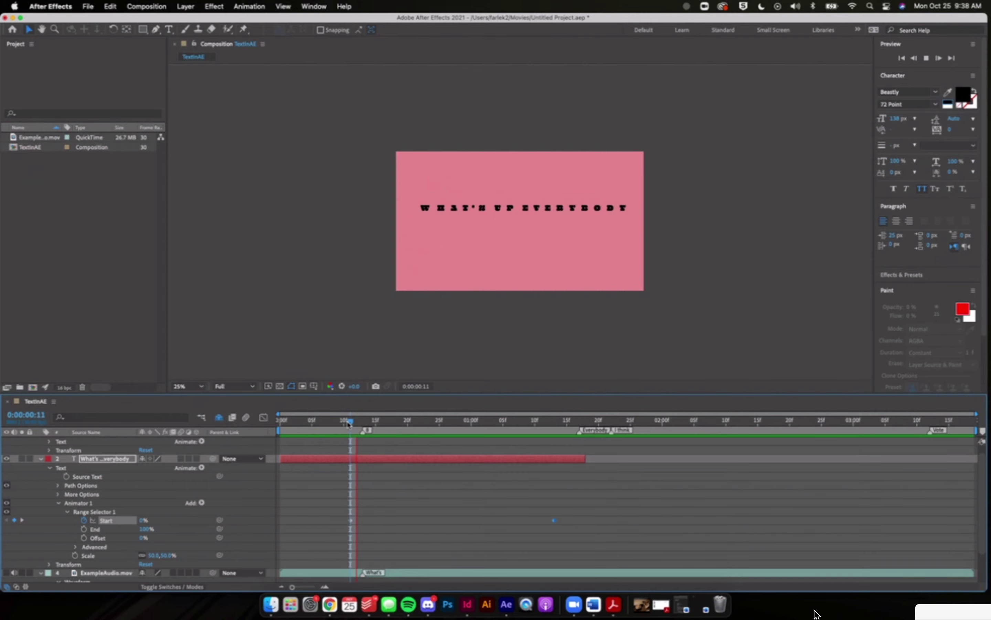
Step: Check the class-chat channel in Discord for new messages and go back to the After Effects composition
left_click(428, 609)
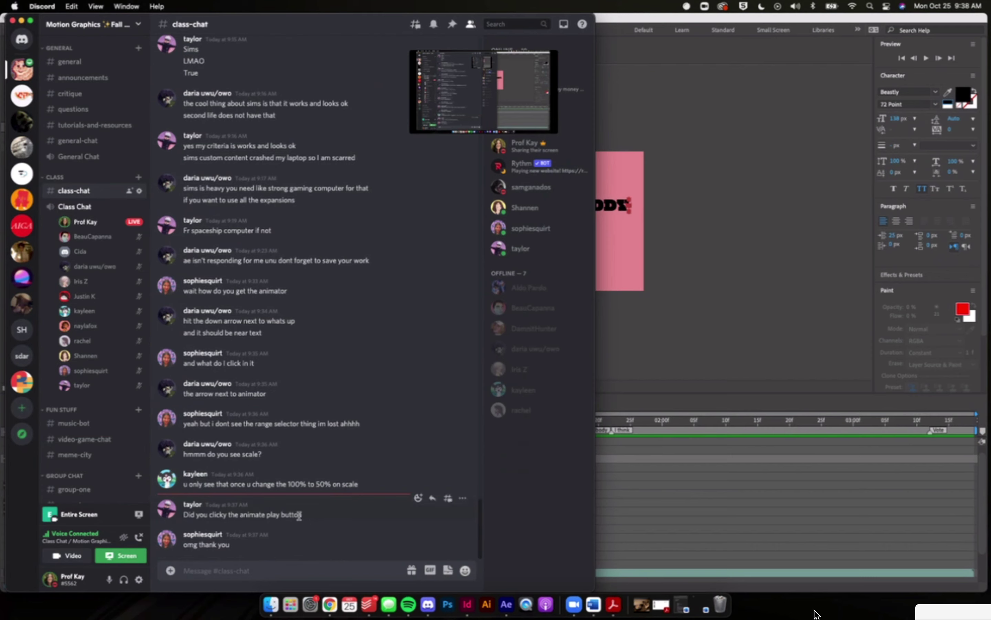
left_click(676, 374)
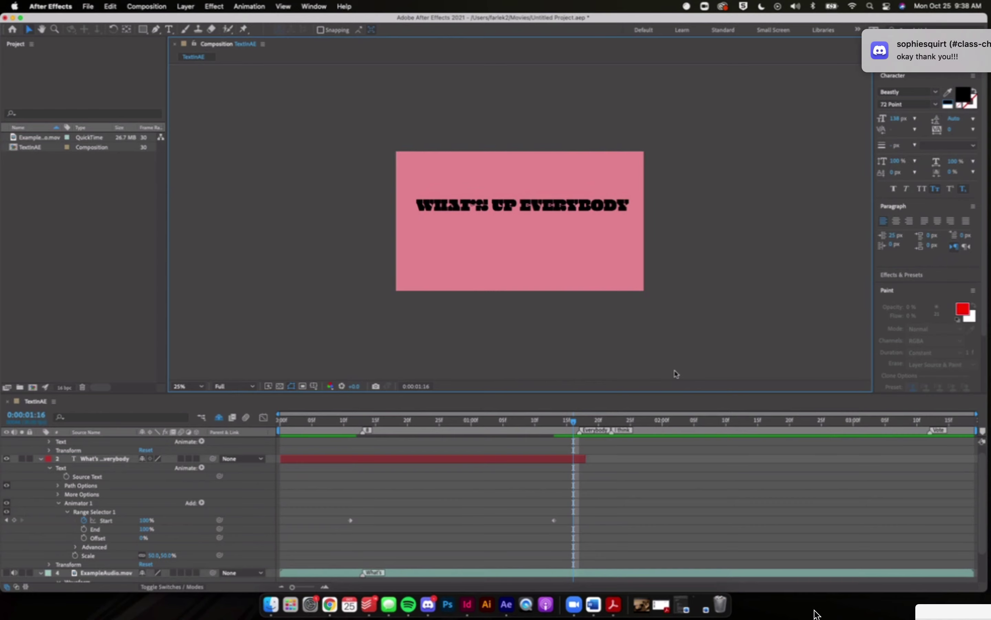
Step: Add an Opacity property to Animator 1 on the "What's up everybody" layer and set it to 0%
left_click_drag(574, 422, 454, 417)
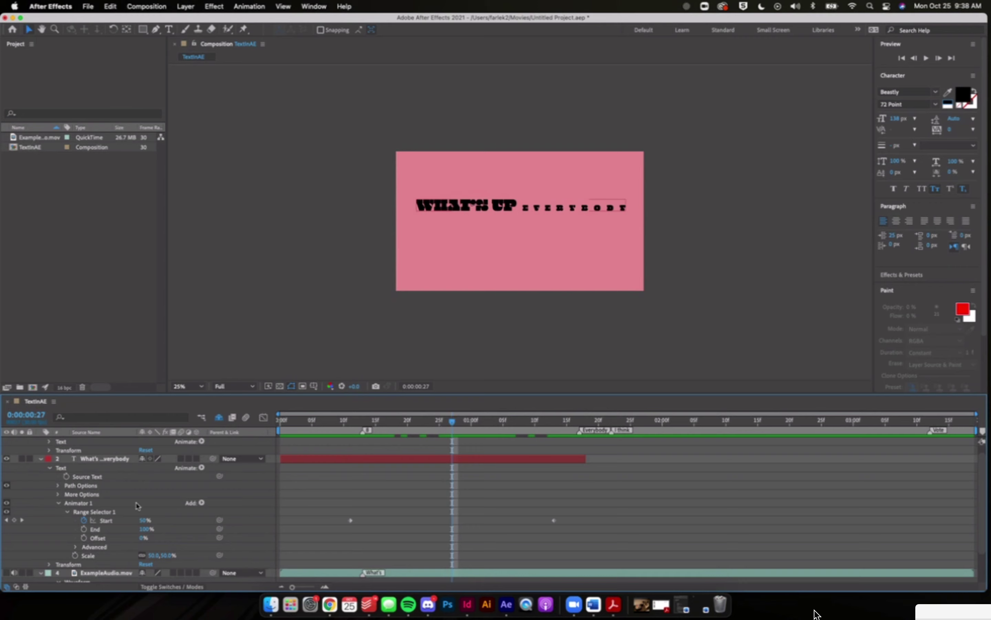
left_click(202, 504)
mouse_move(203, 505)
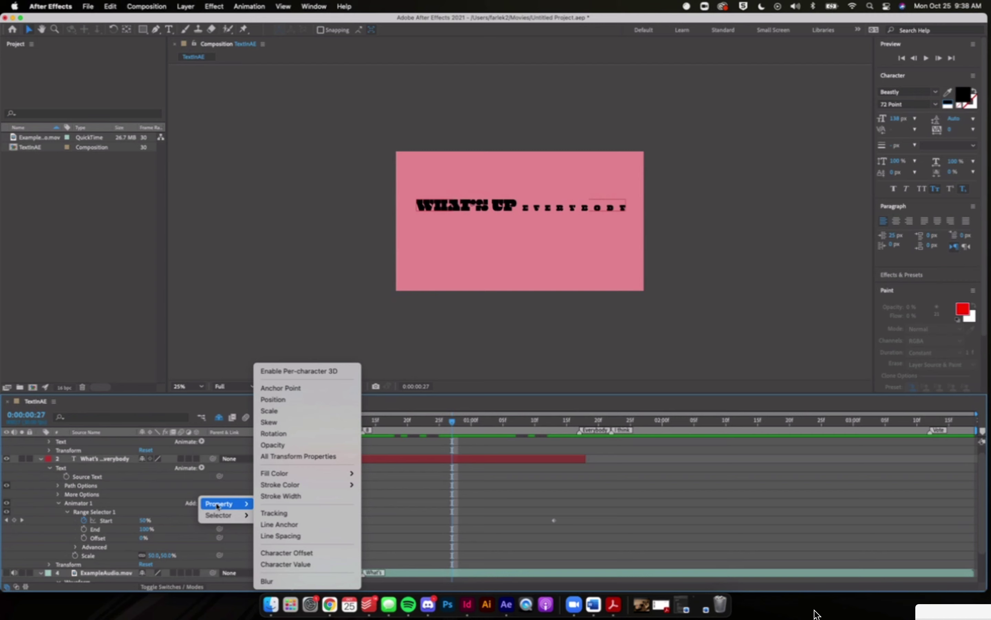
left_click(290, 444)
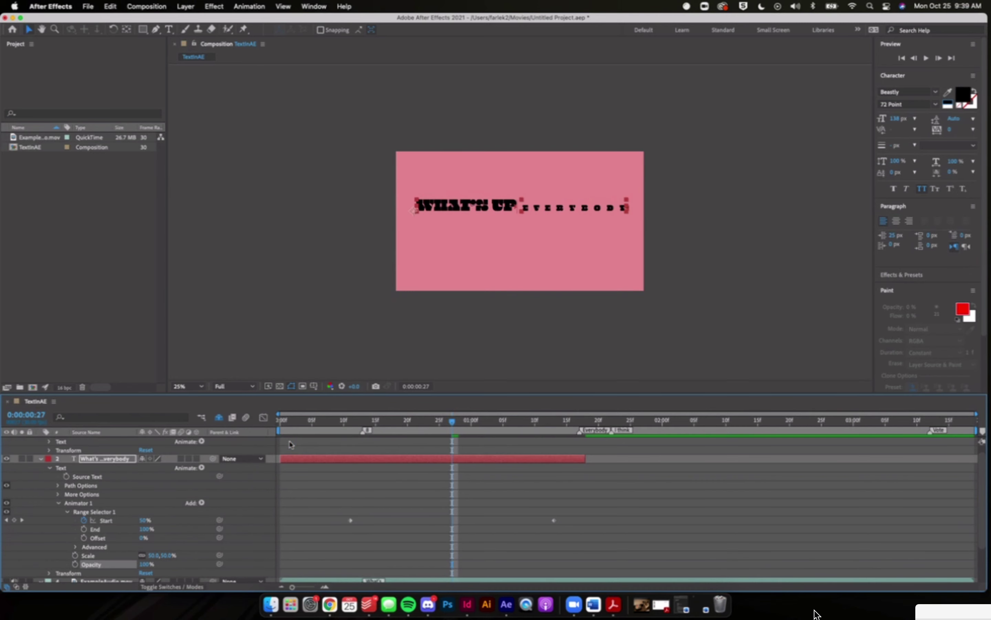
left_click(145, 565)
type("0")
key("Return")
Step: Preview the text animation with the added opacity change, starting from the first Start keyframe at 0:00:00:11
left_click(355, 422)
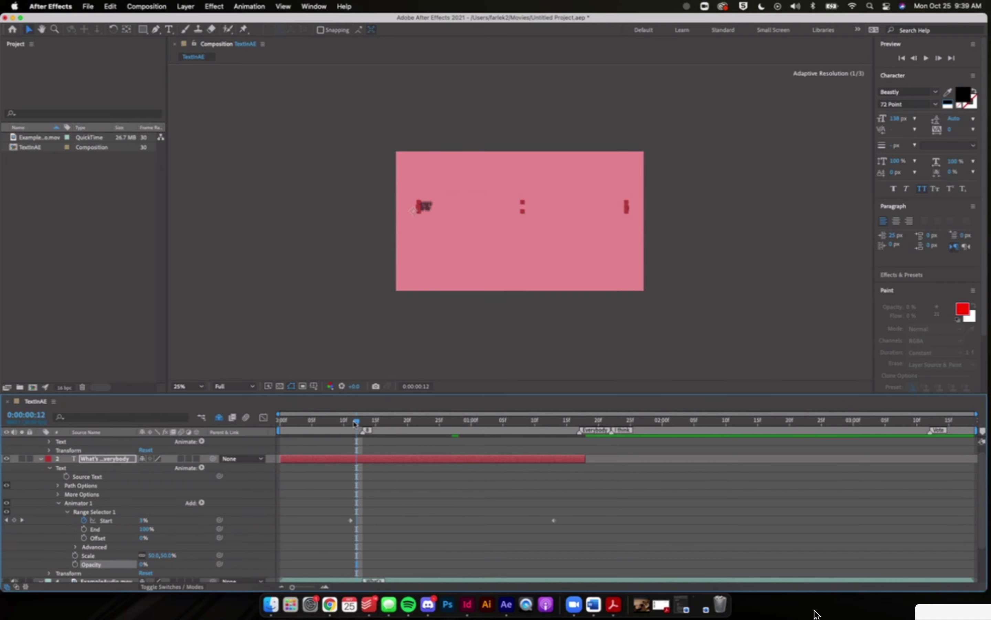
left_click_drag(356, 422, 349, 422)
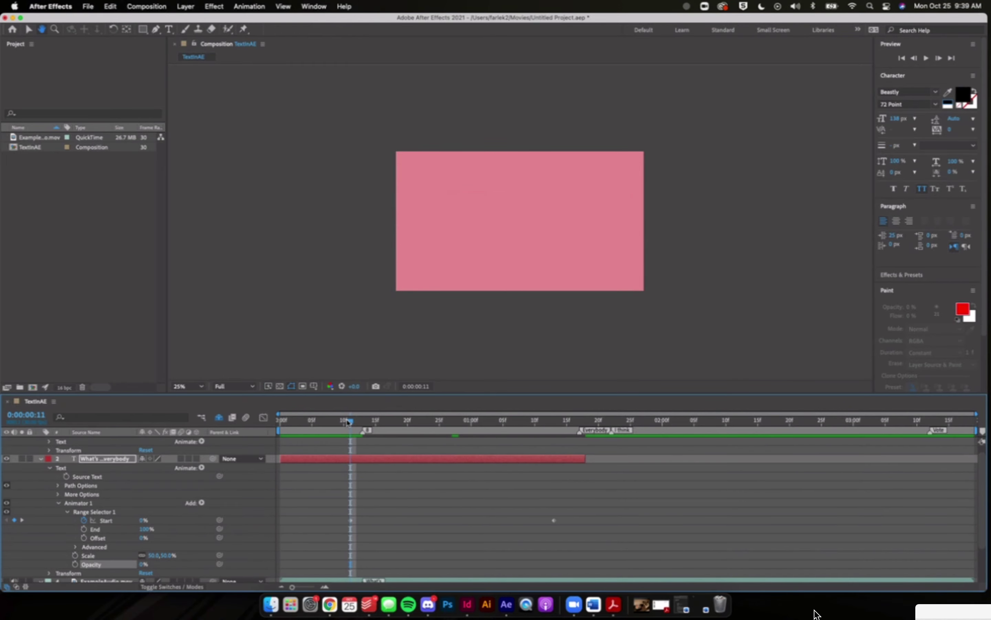
key("space")
key("space")
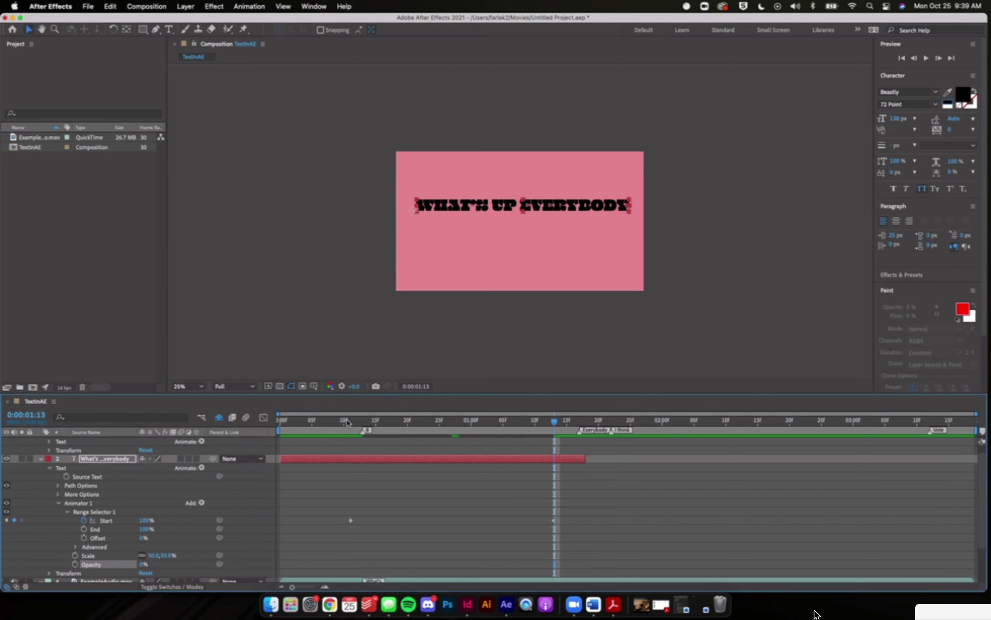
Step: Add a Rotation property to Animator 1 on the "What's up everybody" layer and set it to -66°
left_click(203, 504)
mouse_move(225, 504)
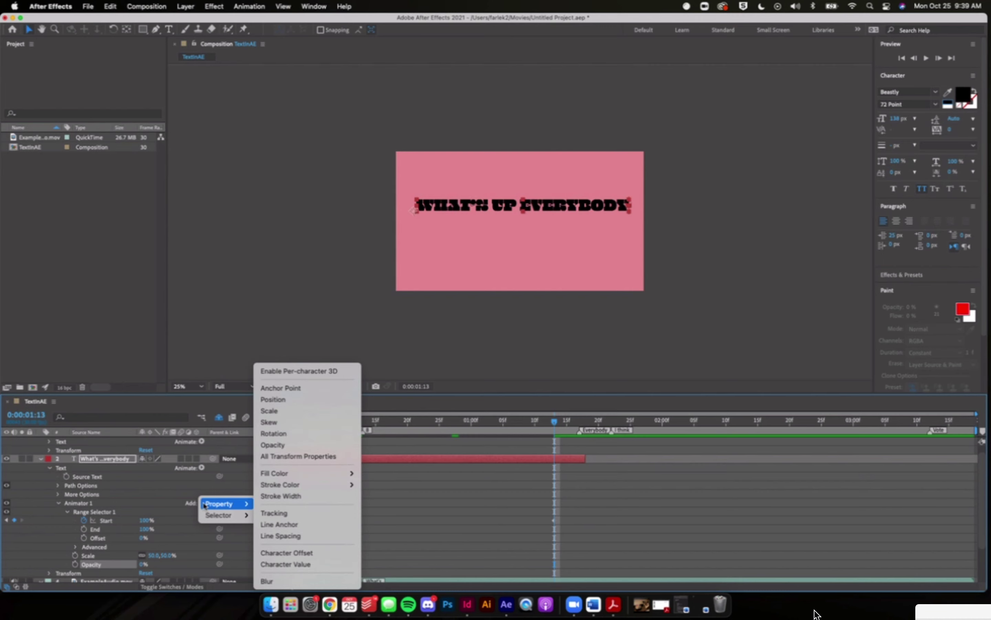
left_click(280, 435)
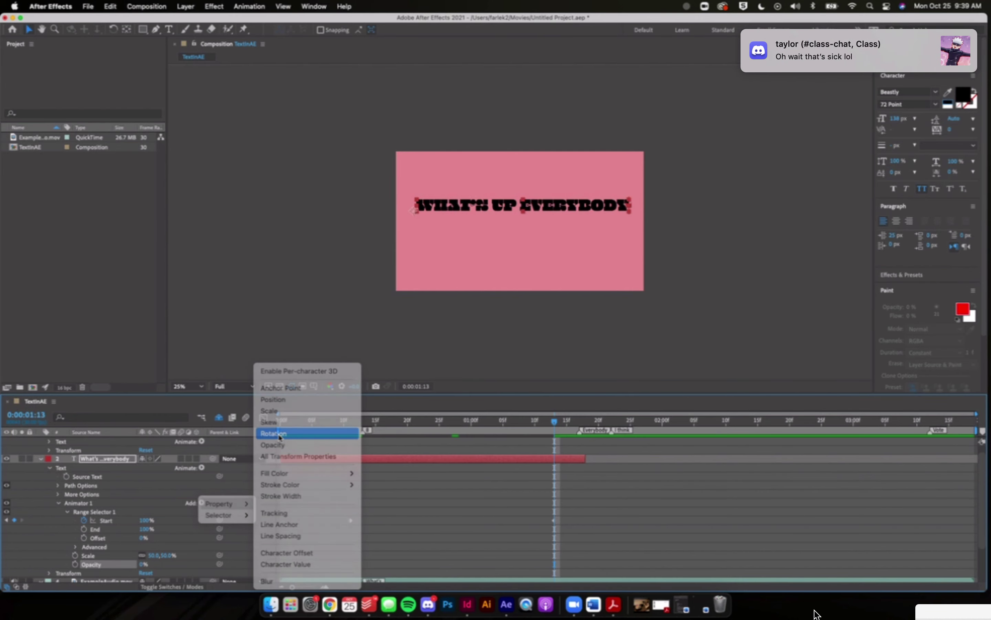
scroll(166, 523, "down", 2)
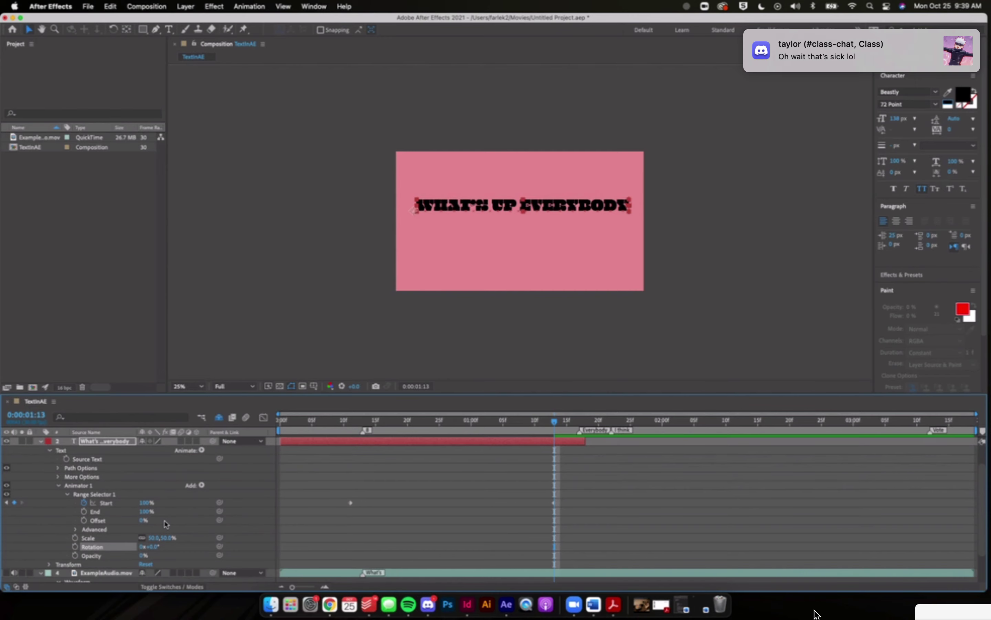
left_click(153, 547)
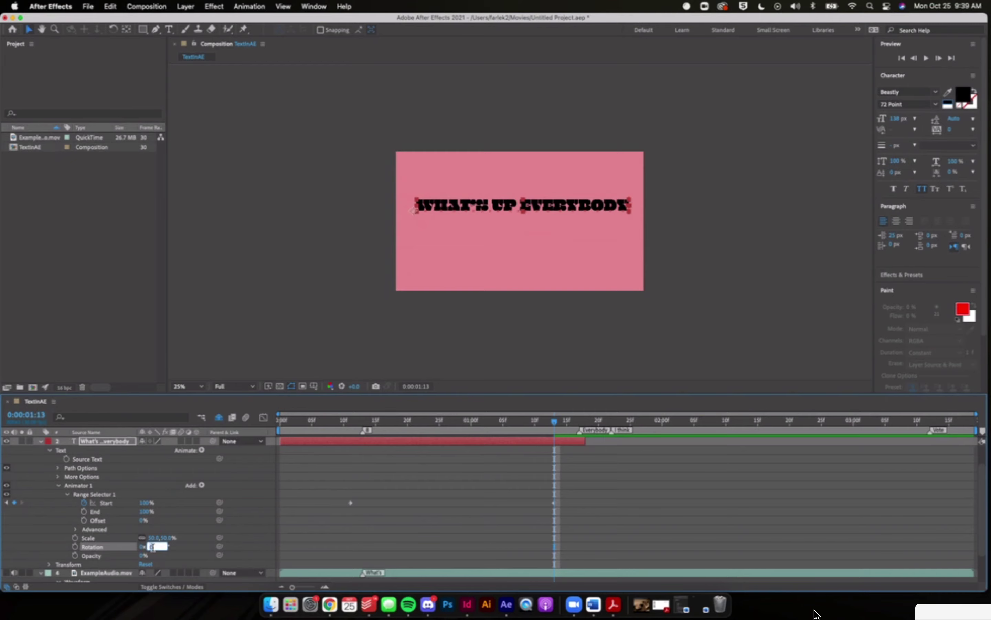
key("BackSpace")
type("-66")
left_click(183, 549)
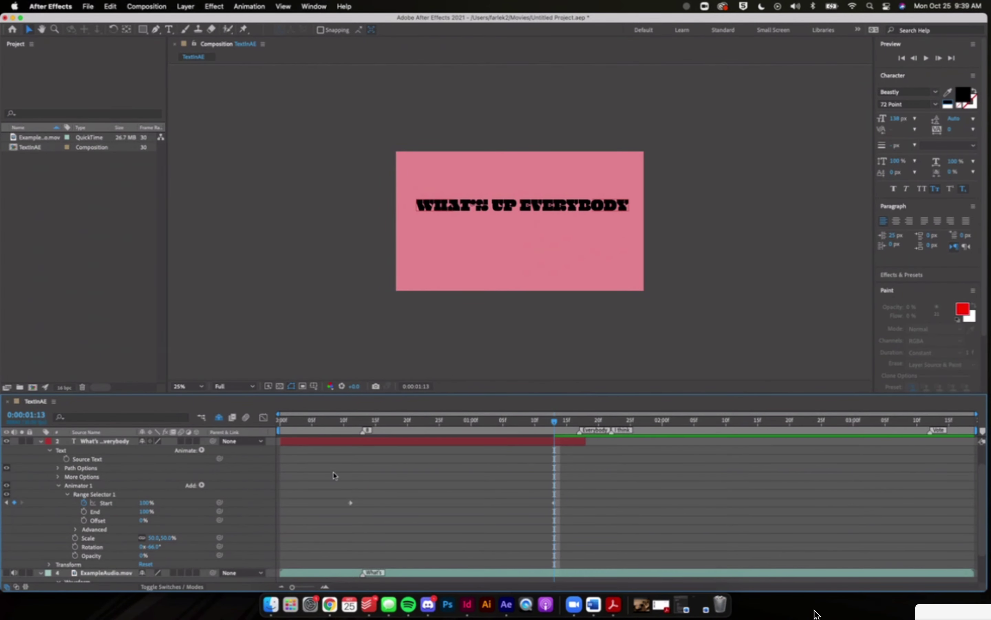
Step: Play back the text animation with its rotation from 0:00:00:11 and stop at 0:00:01:07
left_click(351, 427)
key("space")
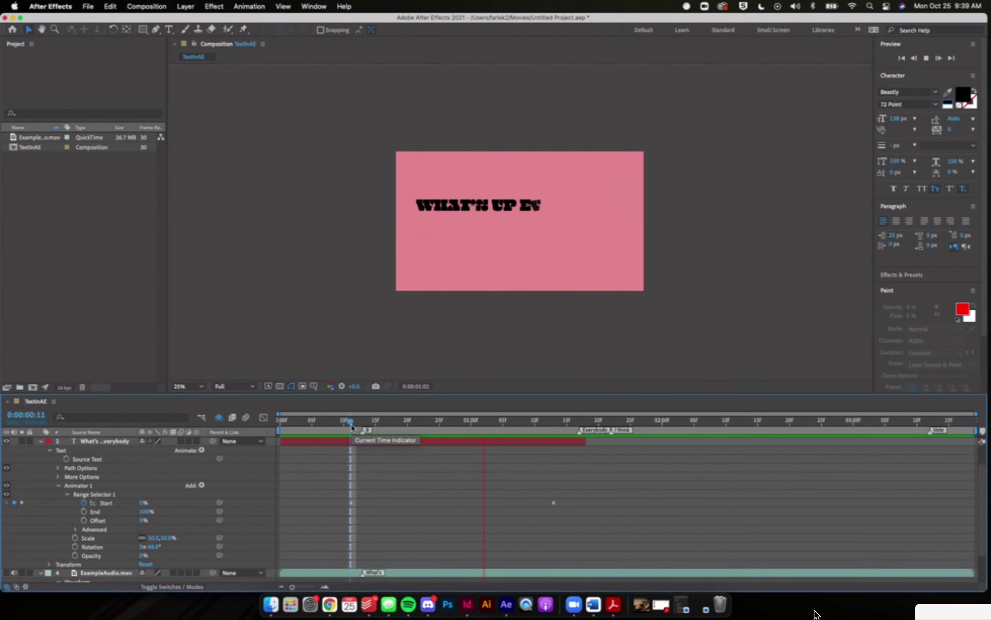
key("space")
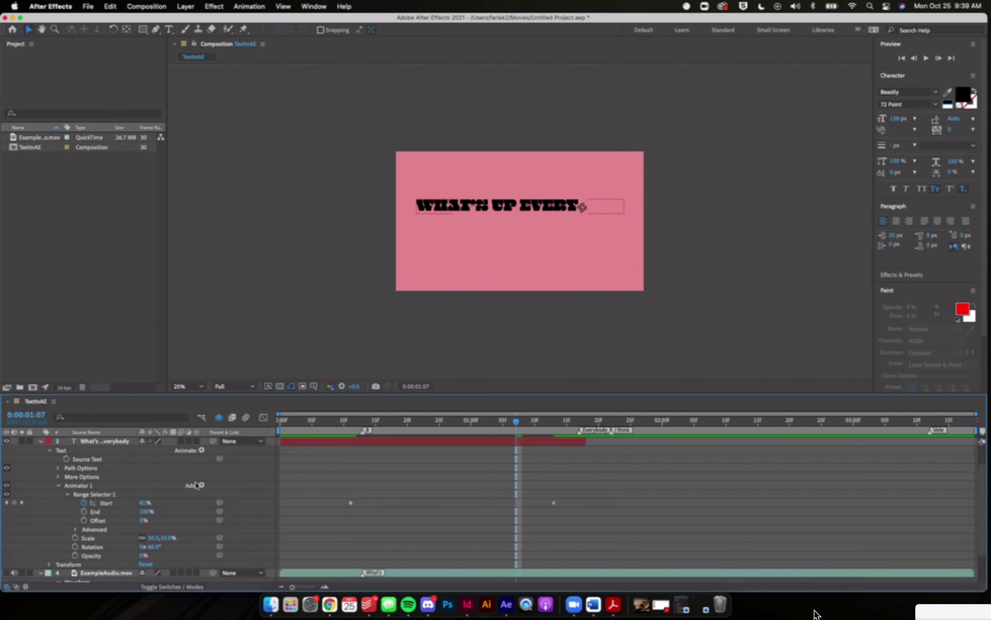
Step: Try to add another Rotation property to Animator 1 on the "What's up everybody" layer
left_click(201, 485)
mouse_move(202, 486)
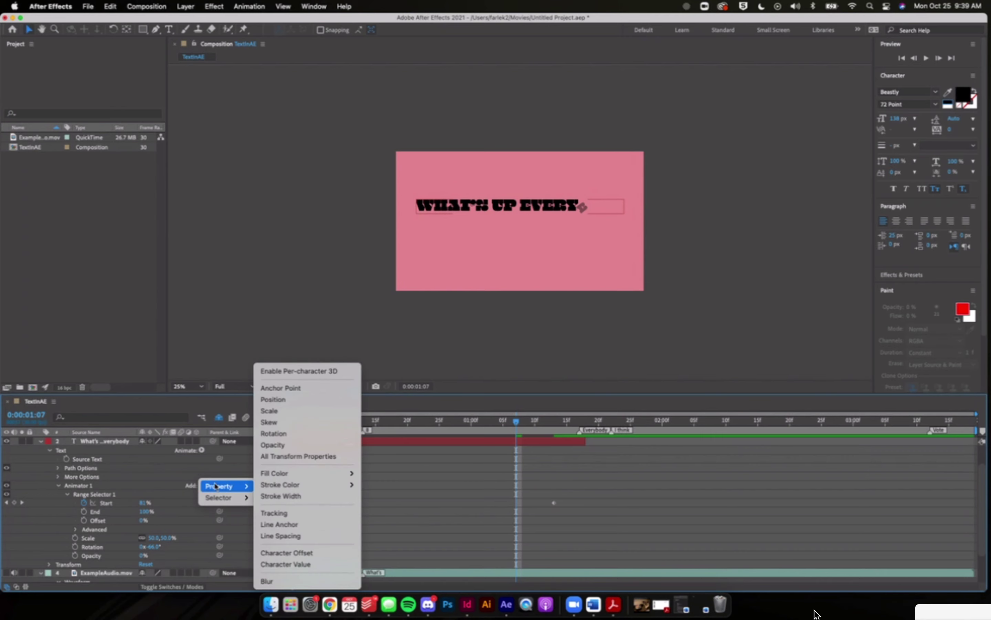
left_click(289, 434)
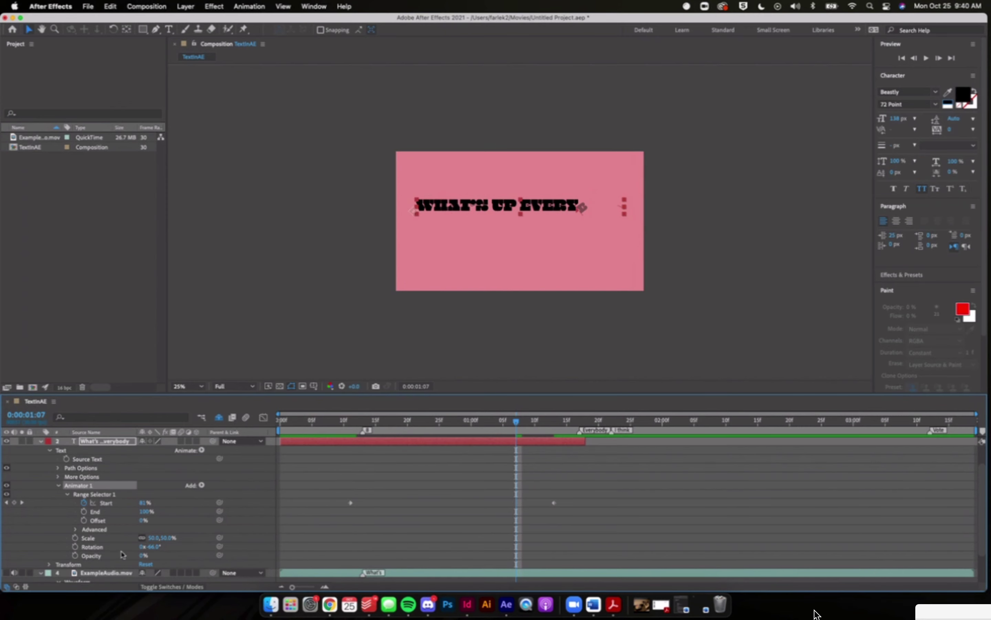
Step: Switch to Discord to check the class chat, and return to After Effects
left_click(152, 547)
left_click(241, 543)
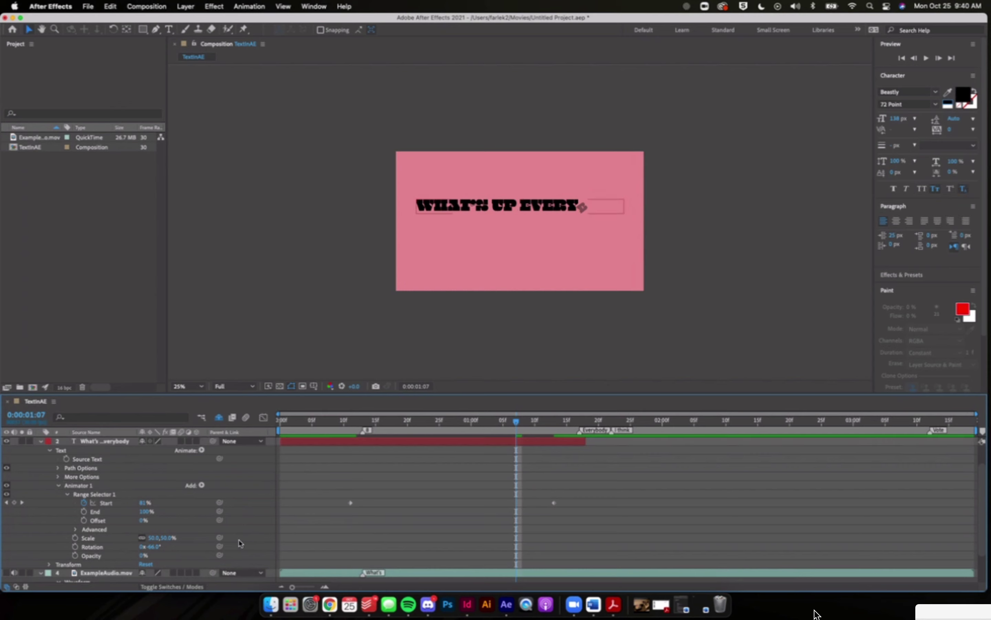
left_click(428, 604)
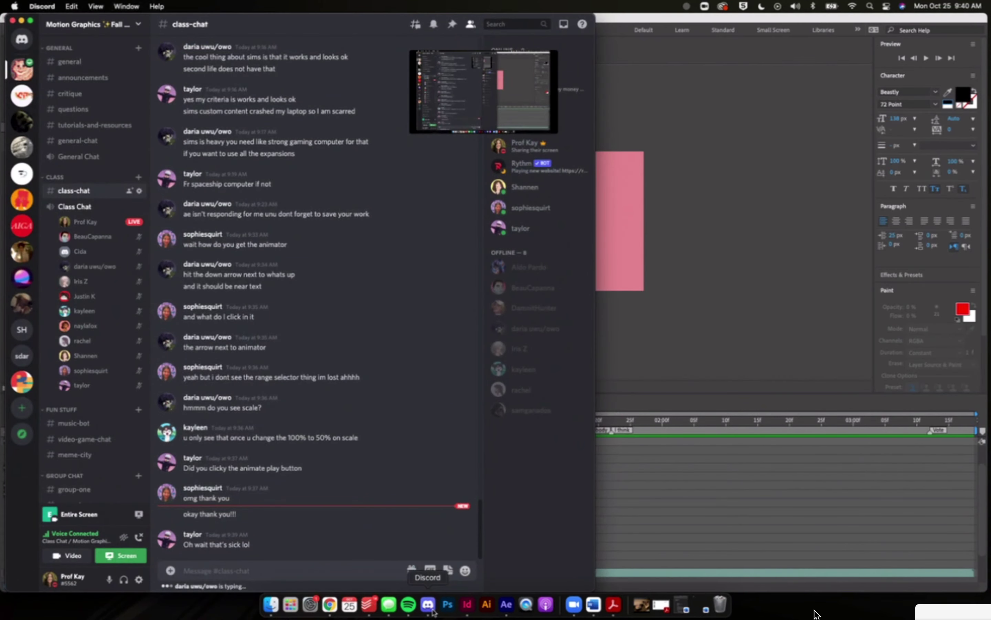
left_click(318, 570)
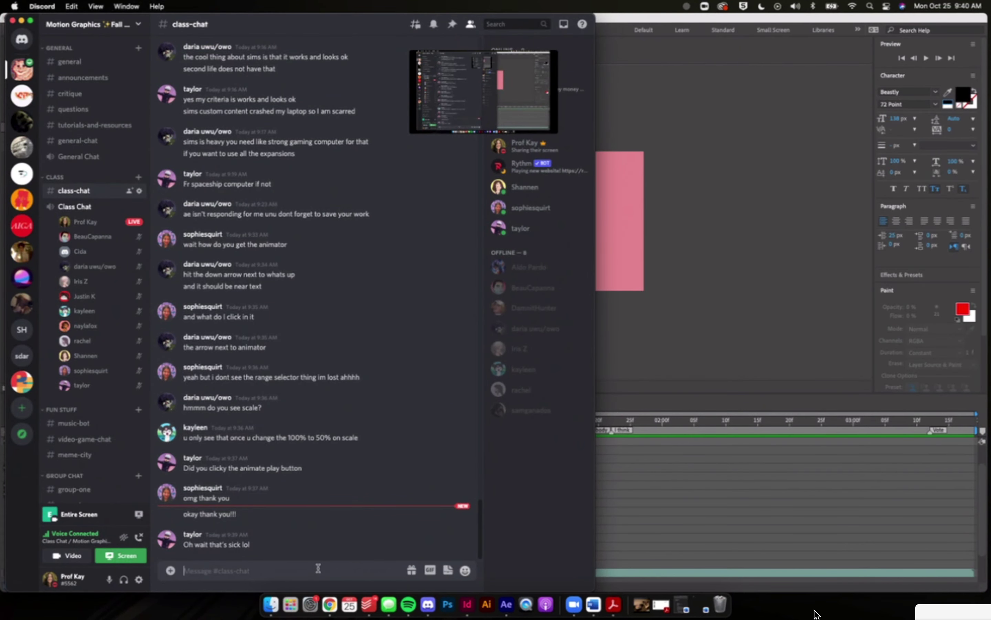
left_click(708, 326)
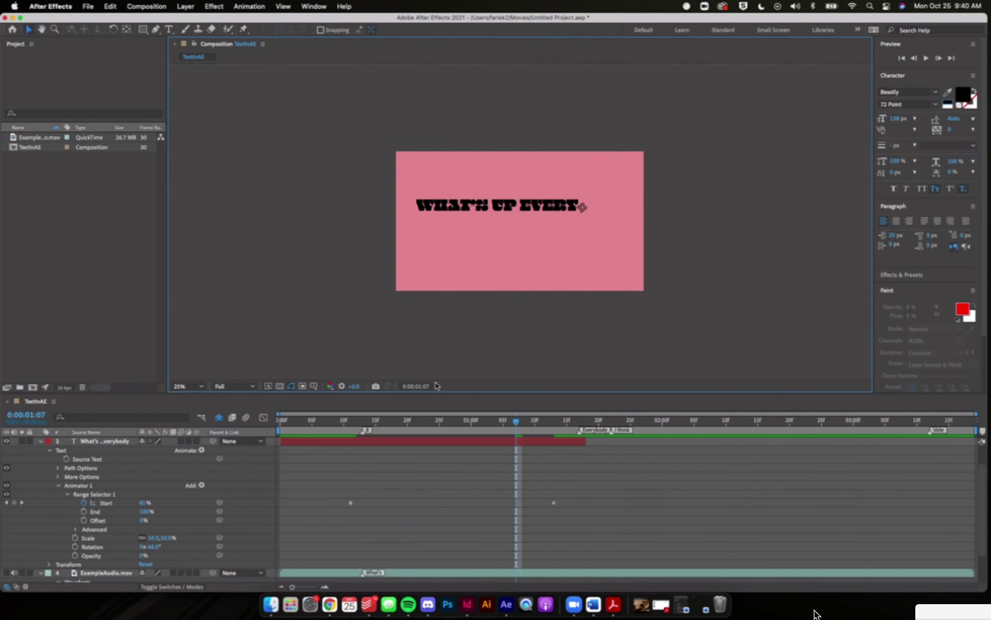
Step: Play and scrub through the text reveal between the two range selector Start keyframes
left_click(346, 421)
key("space")
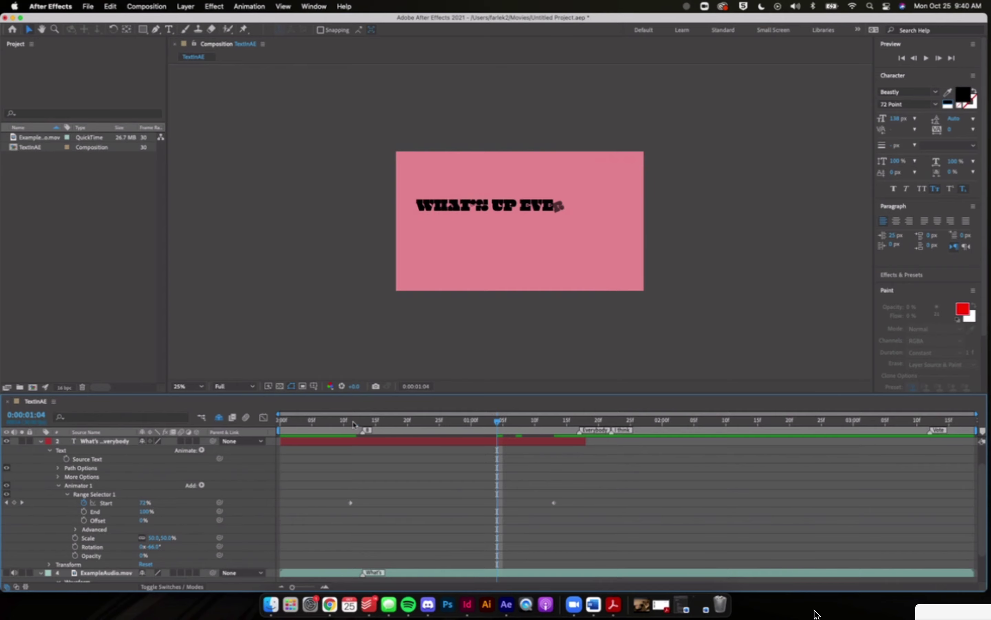
left_click_drag(343, 422, 555, 433)
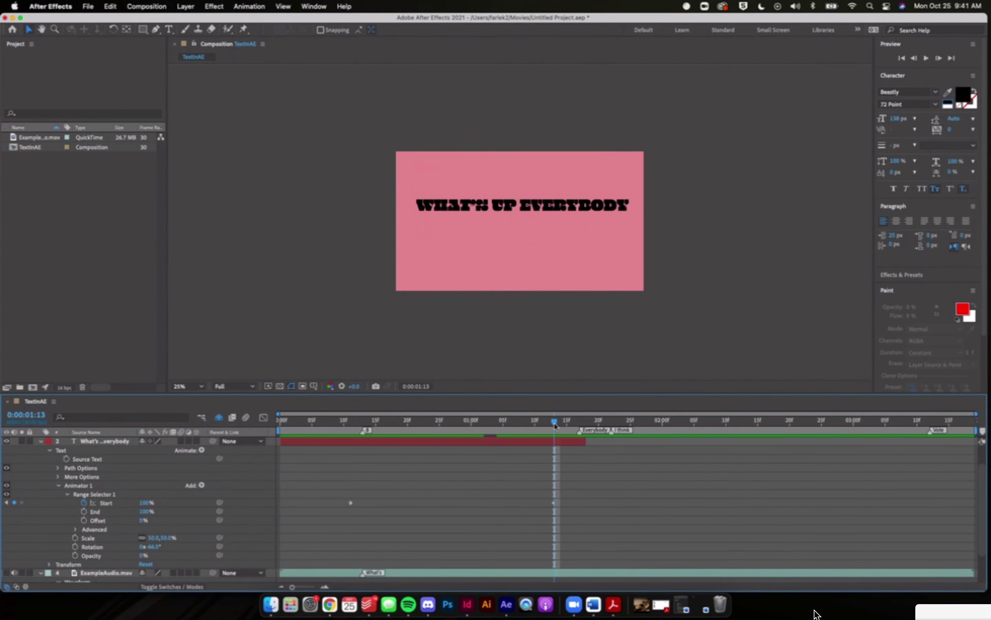
left_click_drag(556, 432, 507, 424)
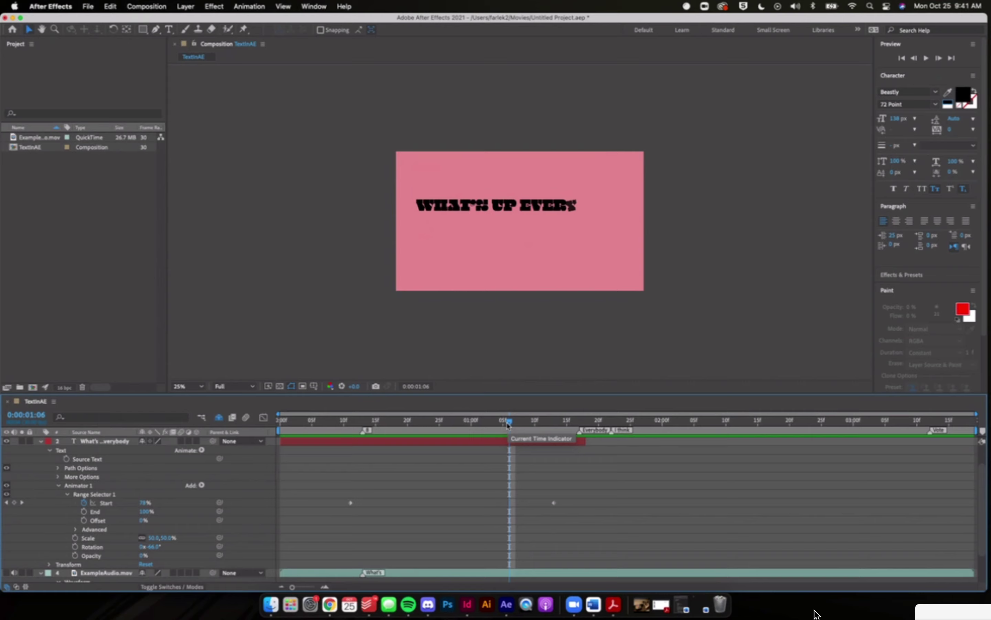
left_click_drag(507, 424, 375, 427)
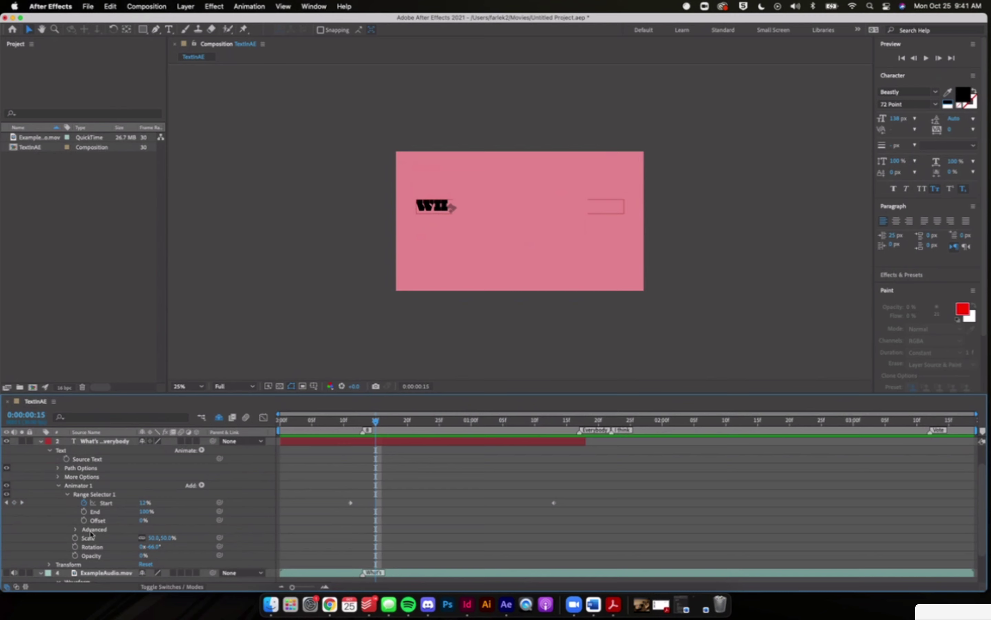
Step: In Range Selector 1's advanced settings, set Units to Index and Based On to Words, and check the reveal around frame 14
left_click(76, 530)
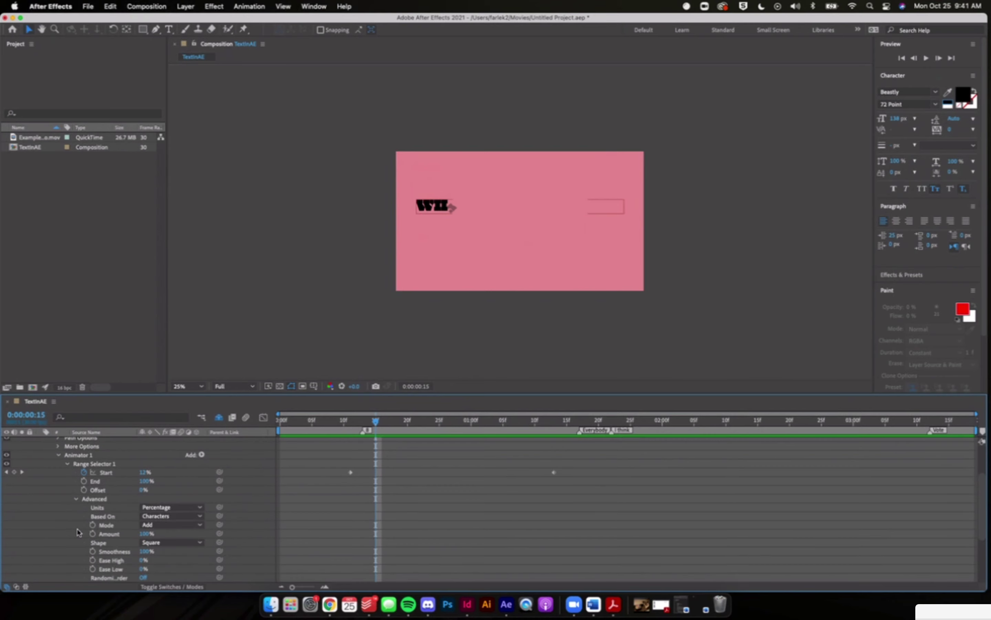
scroll(98, 530, "down", 3)
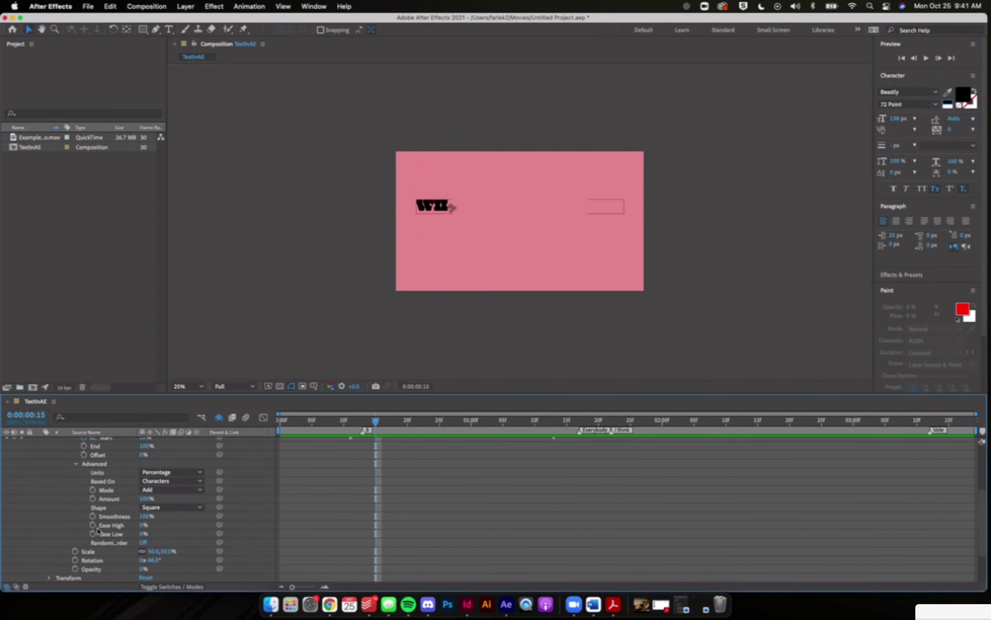
left_click(189, 475)
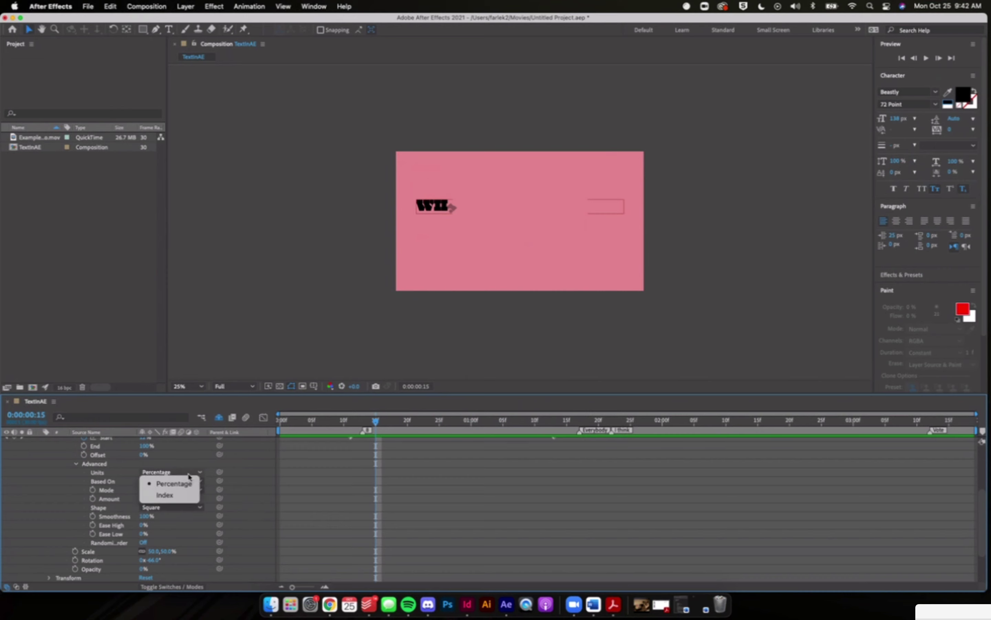
left_click(186, 495)
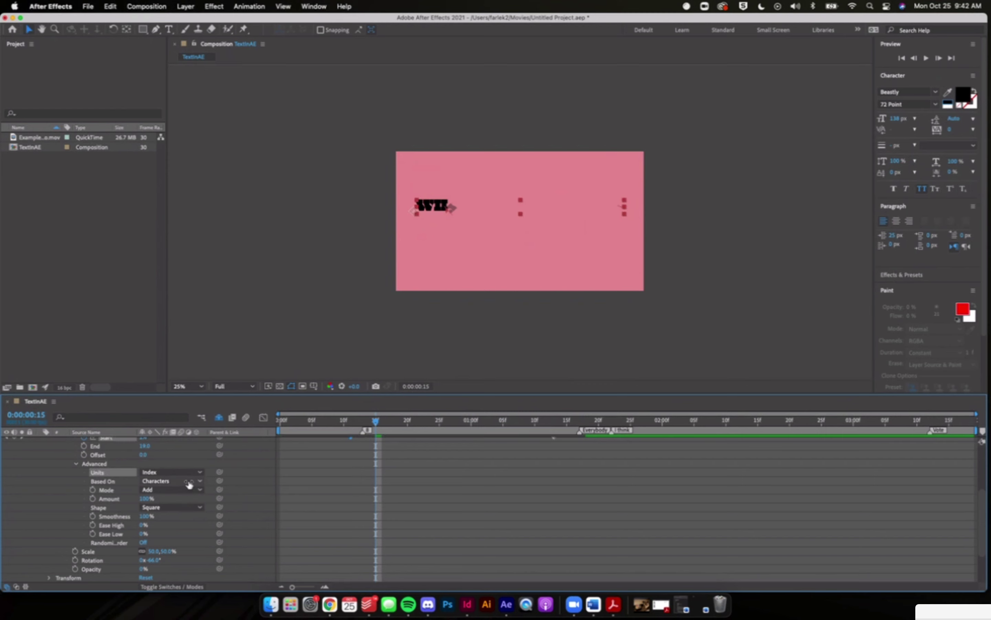
left_click(167, 482)
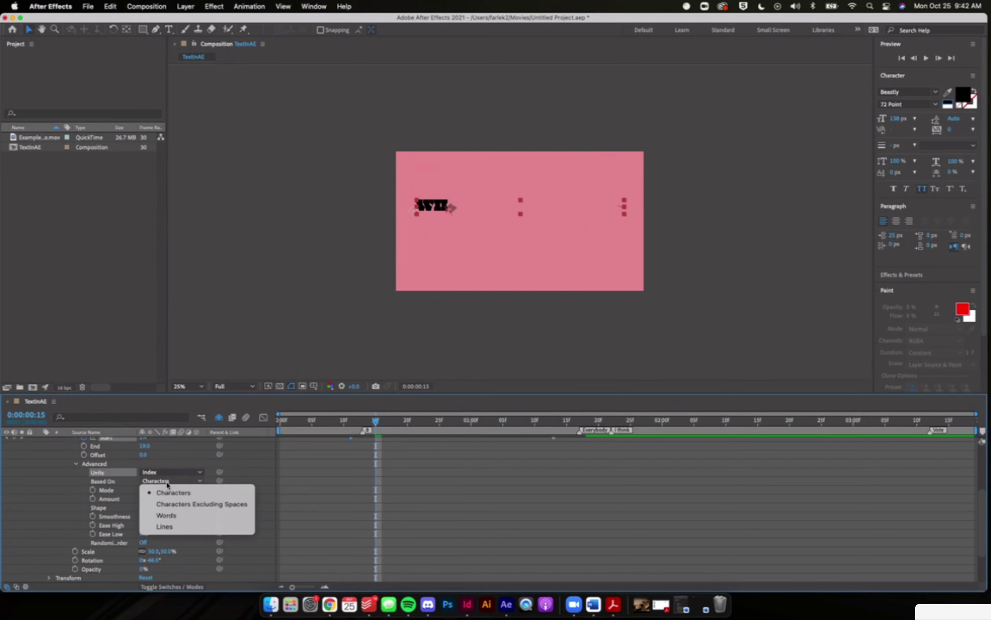
left_click(177, 516)
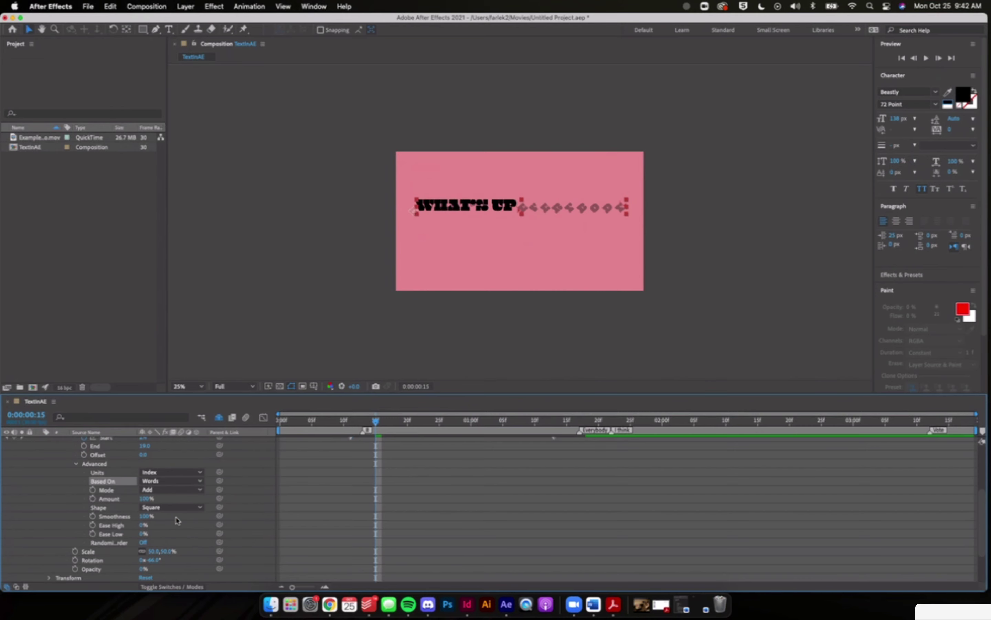
mouse_move(373, 422)
left_mouse_down()
mouse_move(355, 422)
mouse_move(382, 422)
mouse_move(355, 424)
mouse_move(382, 422)
mouse_move(357, 424)
mouse_move(370, 424)
left_mouse_up()
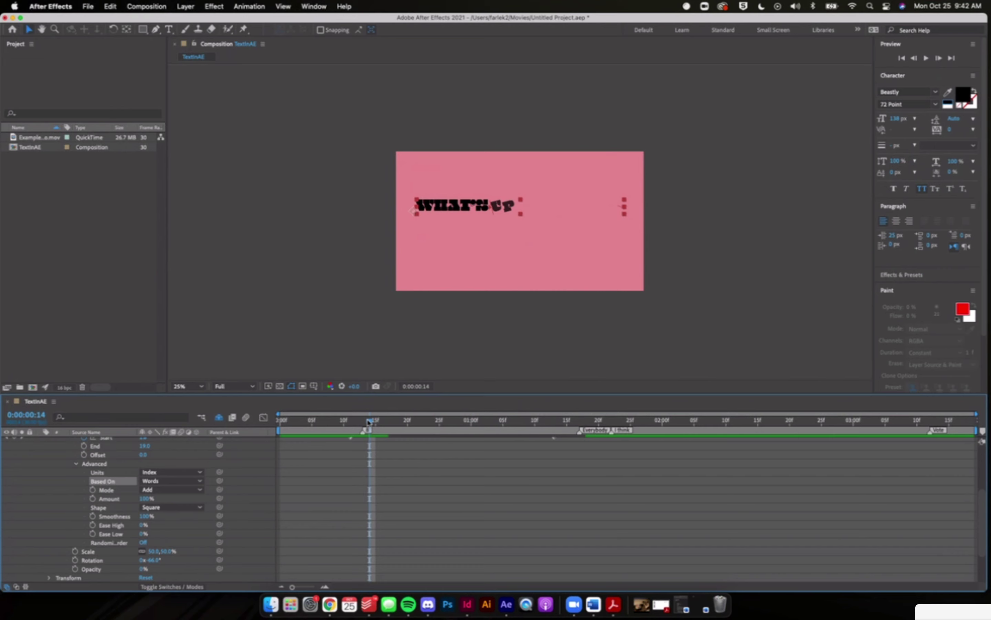
Step: Set the text layer's Anchor Point Grouping to Word and scrub to frame 15 to check the word rotation
scroll(170, 525, "up", 5)
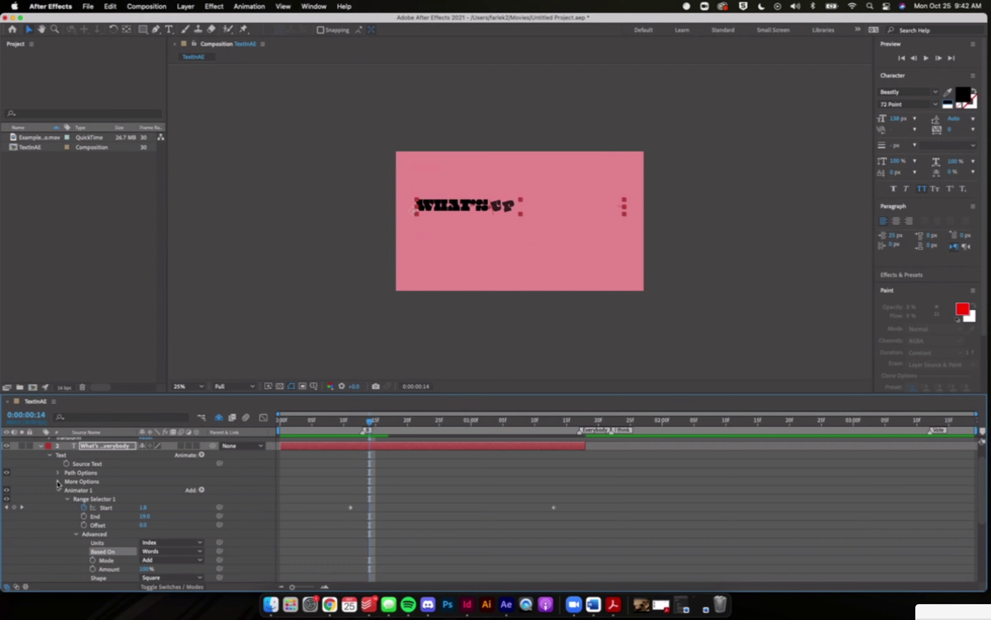
left_click(58, 482)
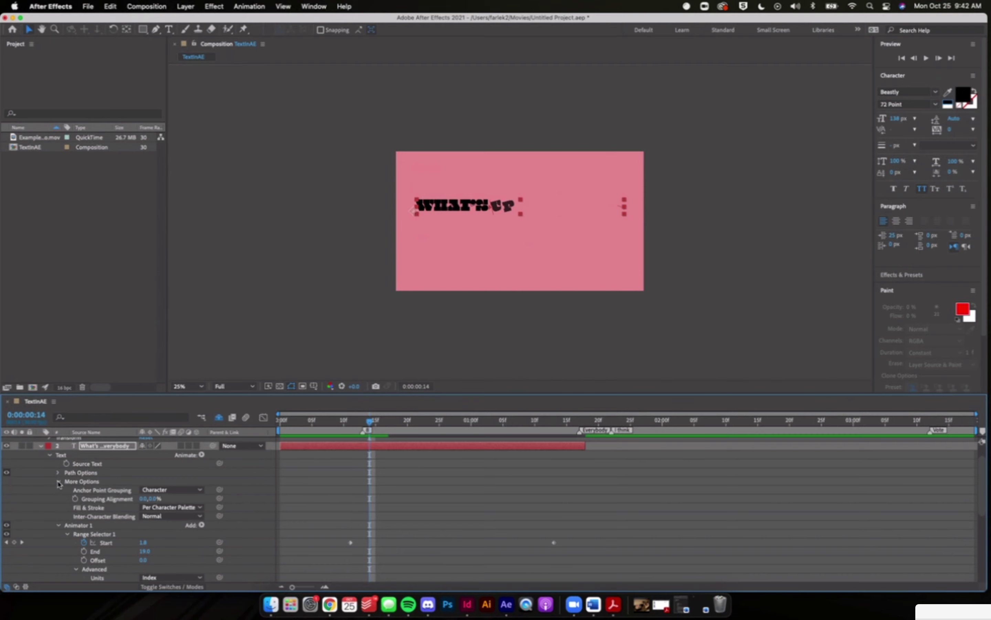
scroll(56, 488, "down", 3)
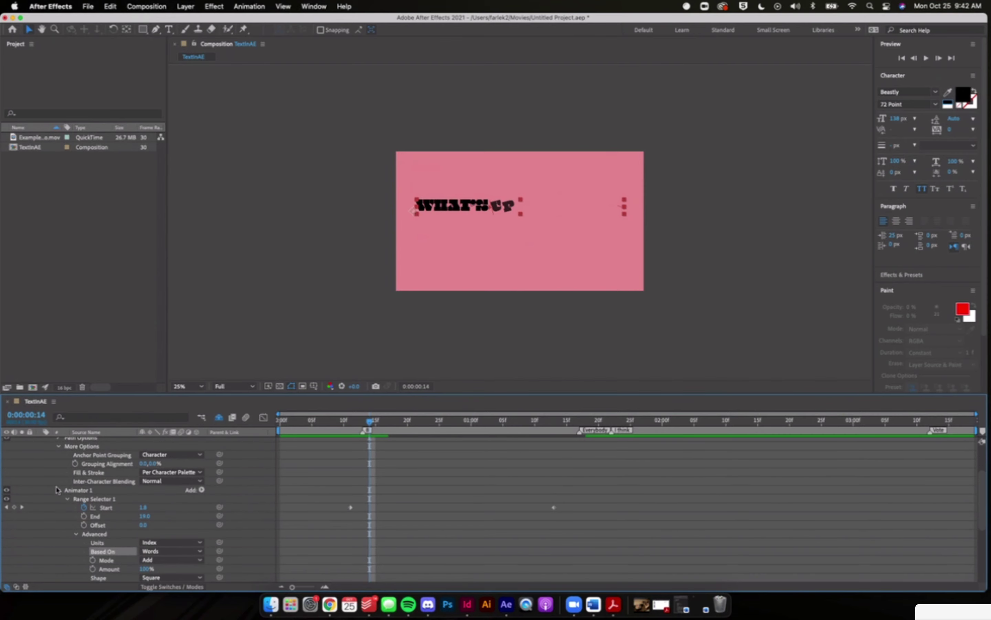
scroll(56, 488, "up", 3)
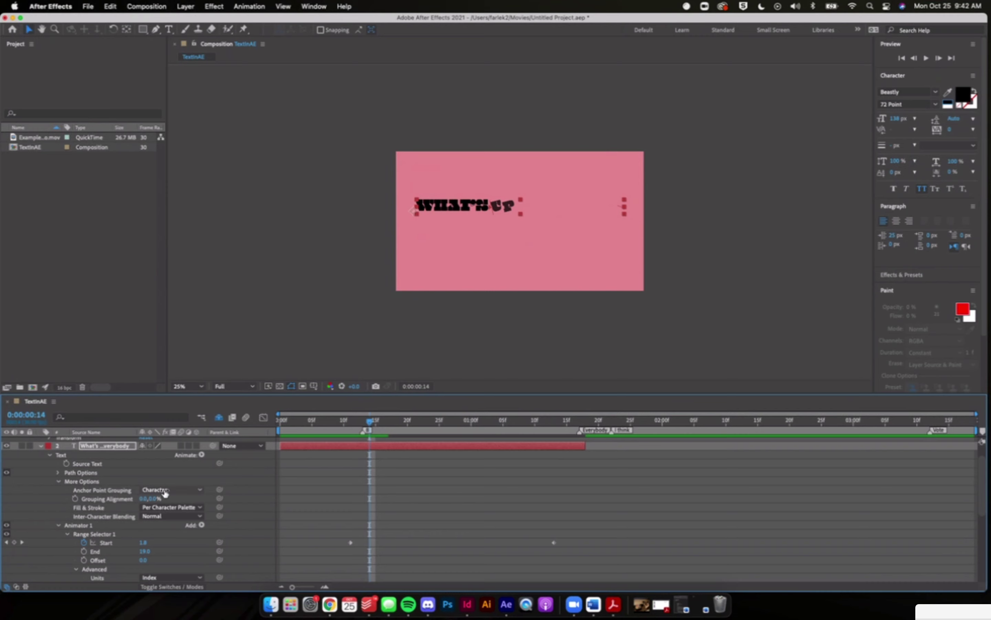
left_click(166, 491)
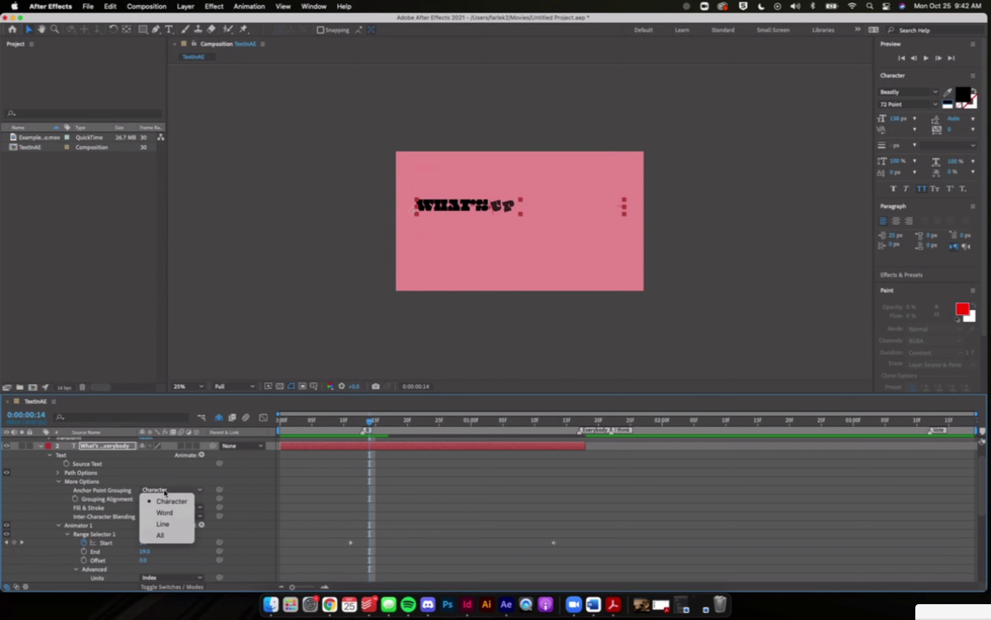
left_click(167, 515)
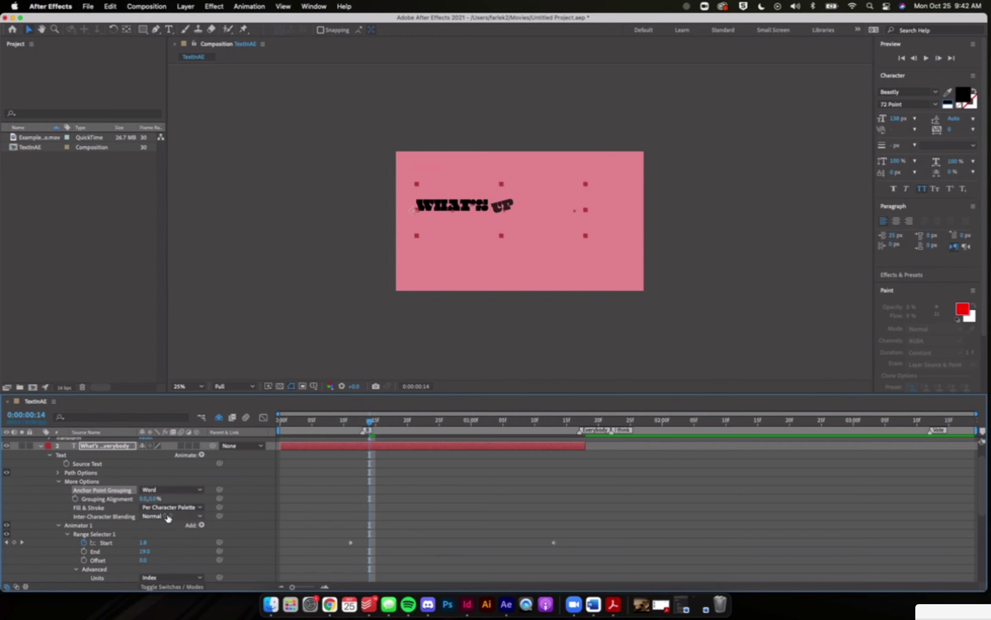
mouse_move(370, 421)
left_mouse_down()
mouse_move(357, 425)
mouse_move(375, 426)
left_mouse_up()
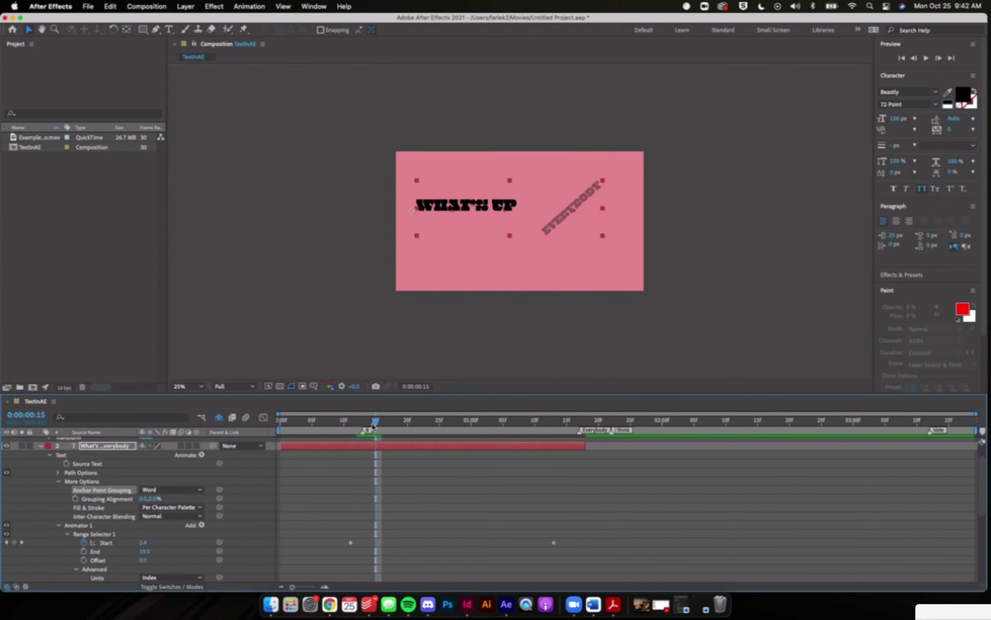
Step: Compare the text's anchor points up close by switching Anchor Point Grouping to Character and back to Word
left_click(178, 497)
left_click(178, 492)
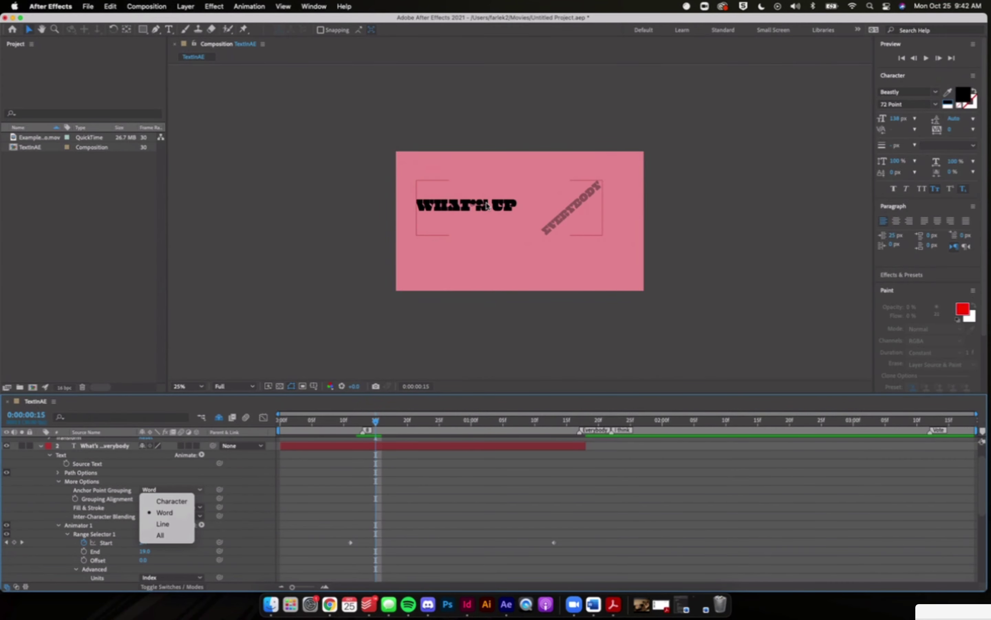
left_click(486, 206)
scroll(487, 206, "up", 10)
scroll(488, 206, "down", 2)
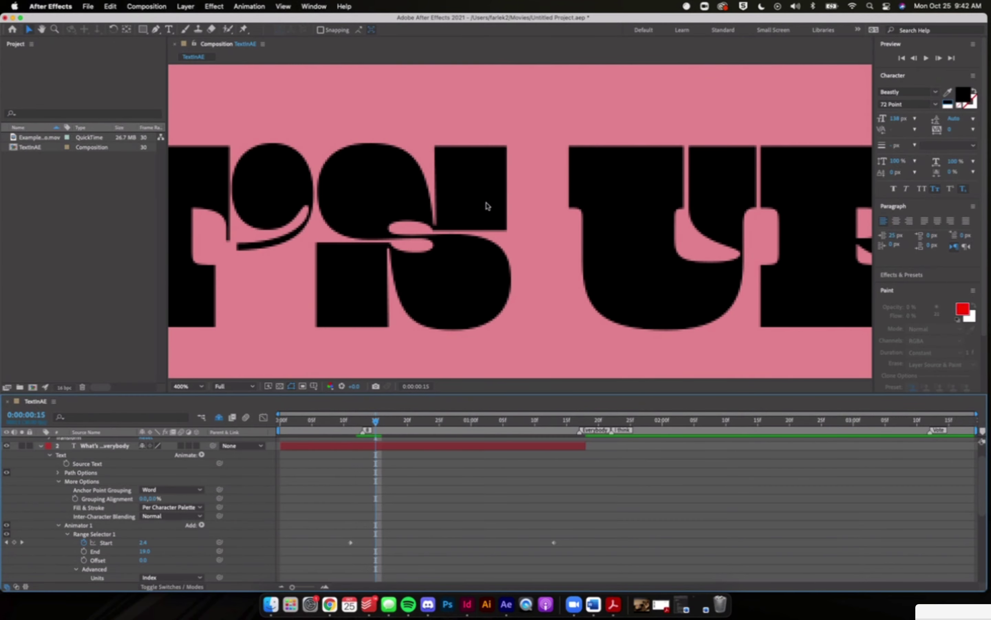
left_click(171, 490)
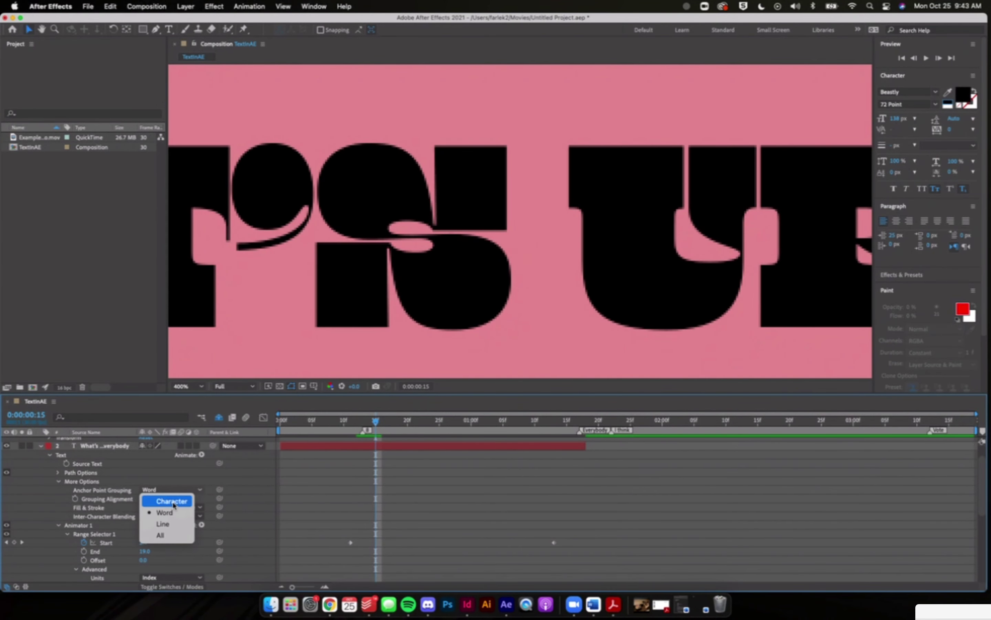
left_click(172, 501)
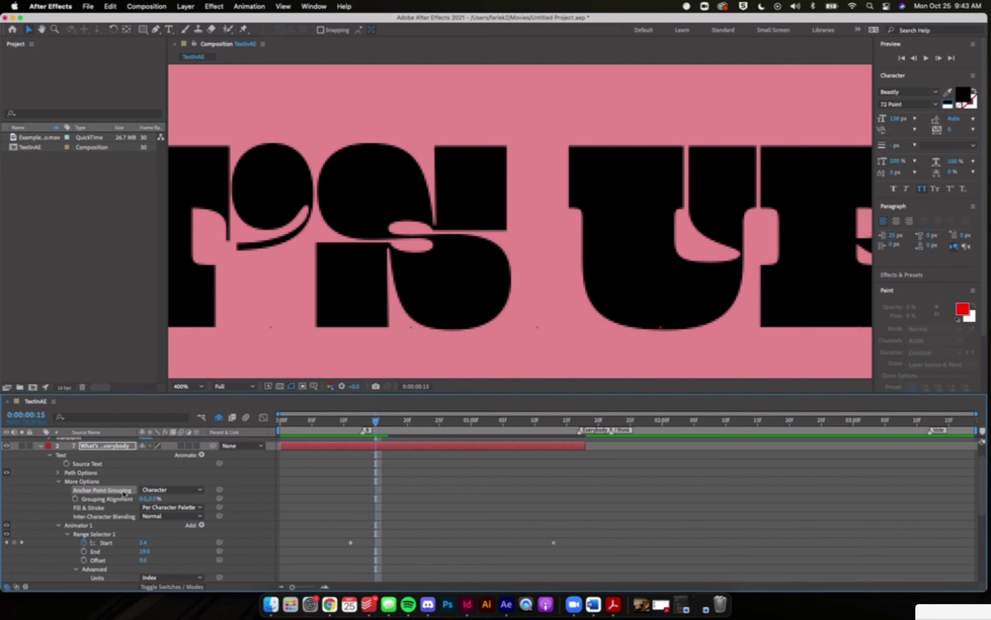
left_click(168, 489)
left_click(165, 512)
left_click_drag(437, 336, 697, 290)
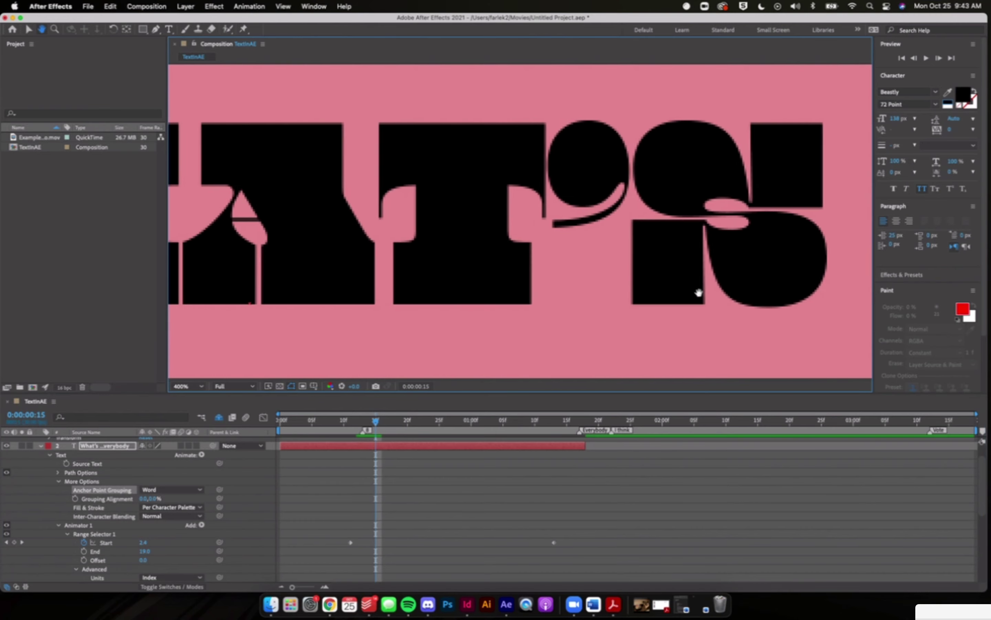
left_click_drag(383, 299, 602, 300)
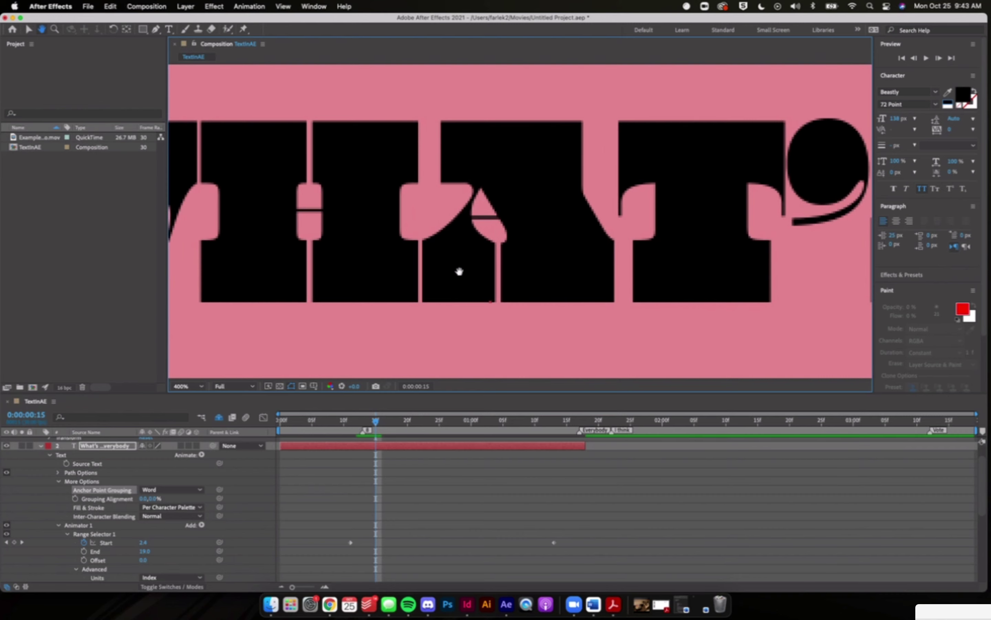
scroll(459, 271, "down", 2)
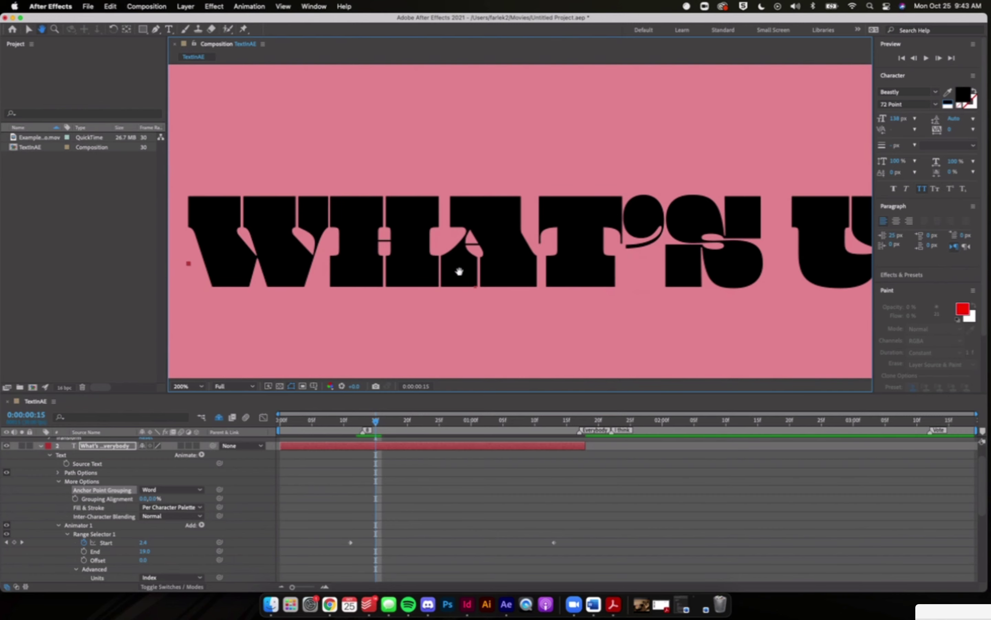
scroll(459, 272, "down", 1)
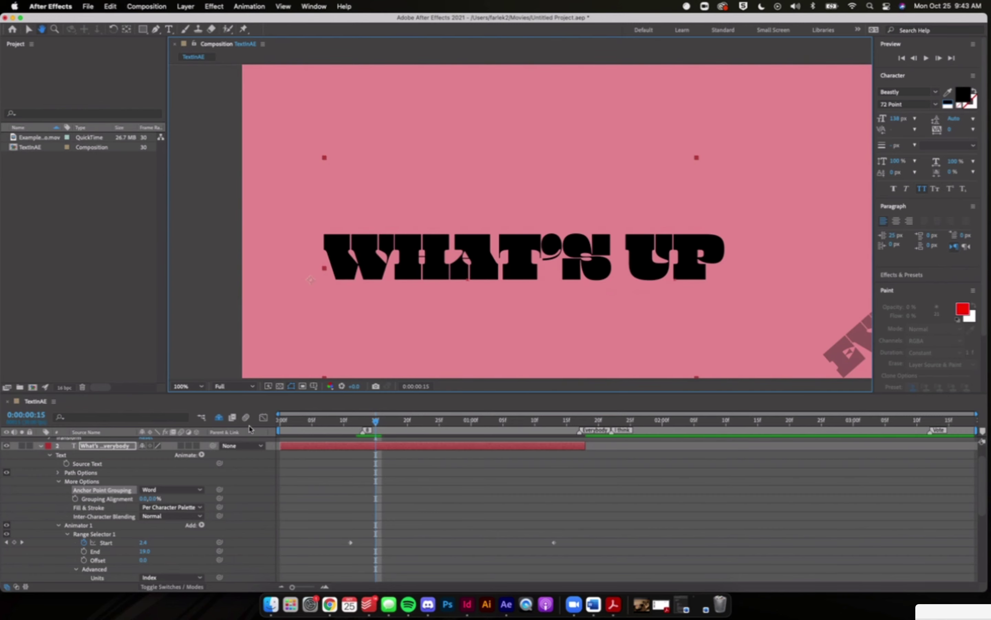
Step: Set the text's Grouping Alignment to about -89.0, 0.0% and preview the word animation
mouse_move(375, 420)
left_mouse_down()
mouse_move(364, 420)
mouse_move(394, 421)
left_mouse_up()
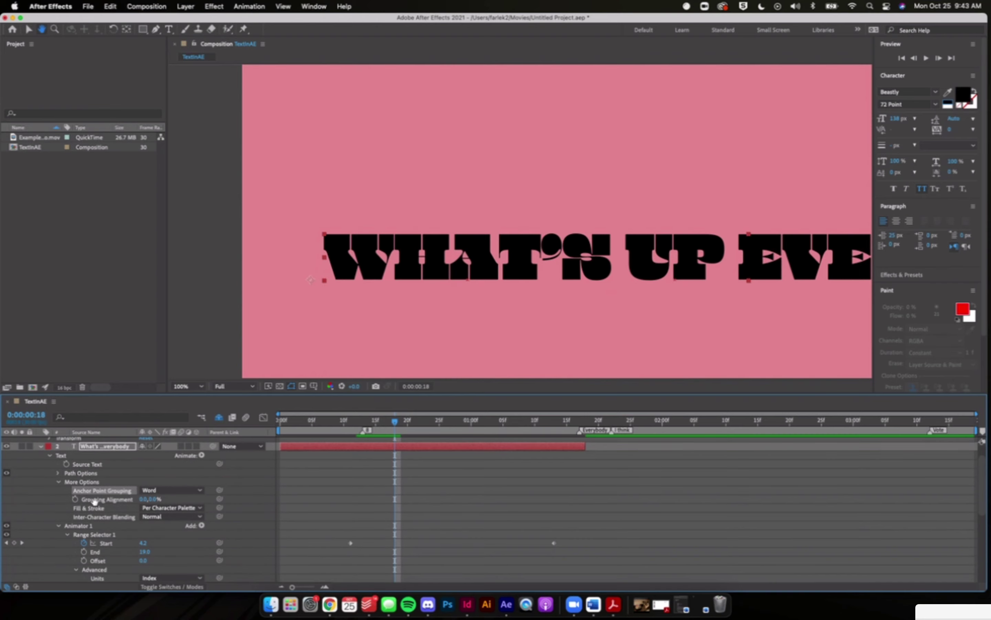
scroll(128, 500, "down", 1)
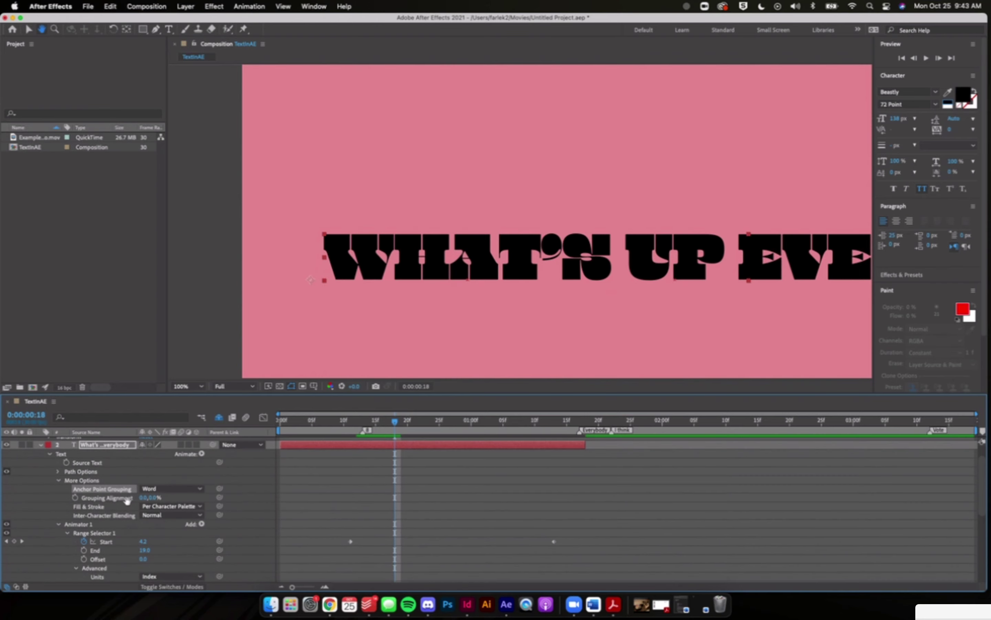
scroll(128, 500, "up", 1)
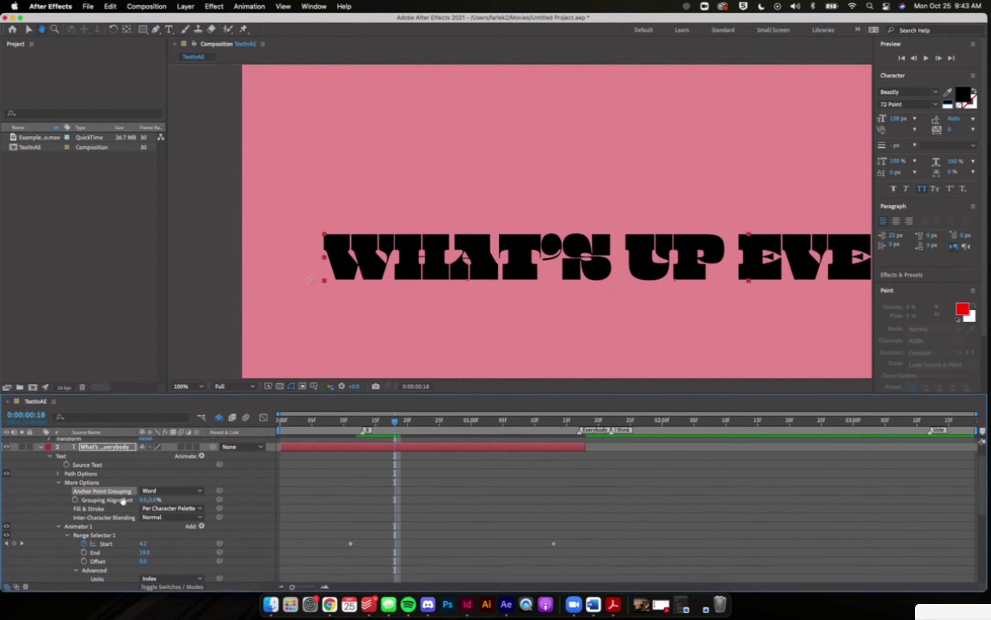
left_click(145, 499)
left_click_drag(145, 499, 95, 498)
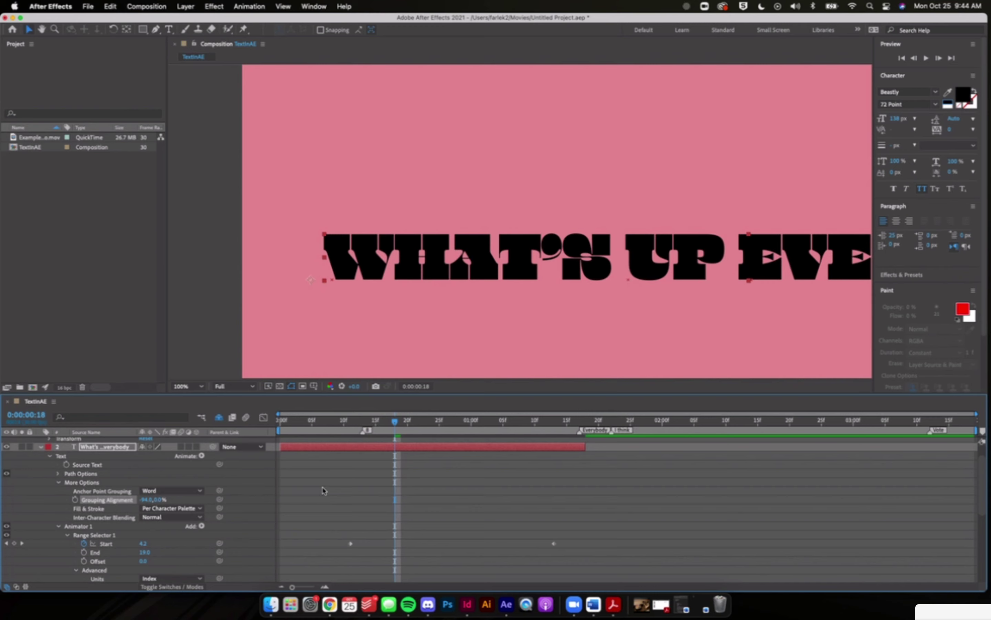
mouse_move(149, 500)
left_mouse_down()
mouse_move(220, 508)
mouse_move(152, 505)
left_mouse_up()
left_click_drag(396, 421, 371, 422)
key("space")
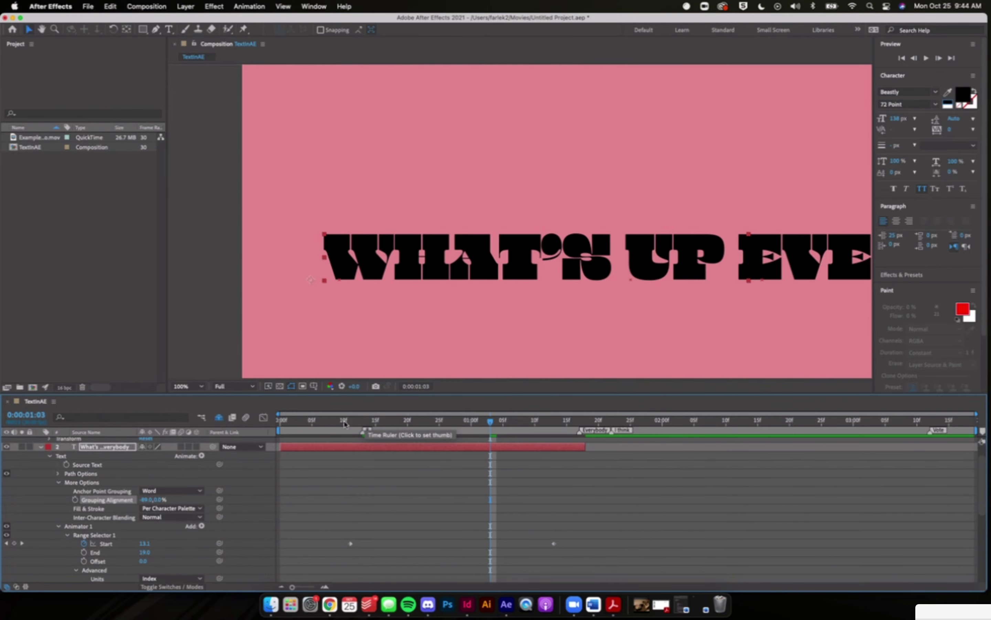
Step: Play back the word animation, scrub to frame 28, and review the advanced settings of Range Selector 1
left_click(319, 422)
key("space")
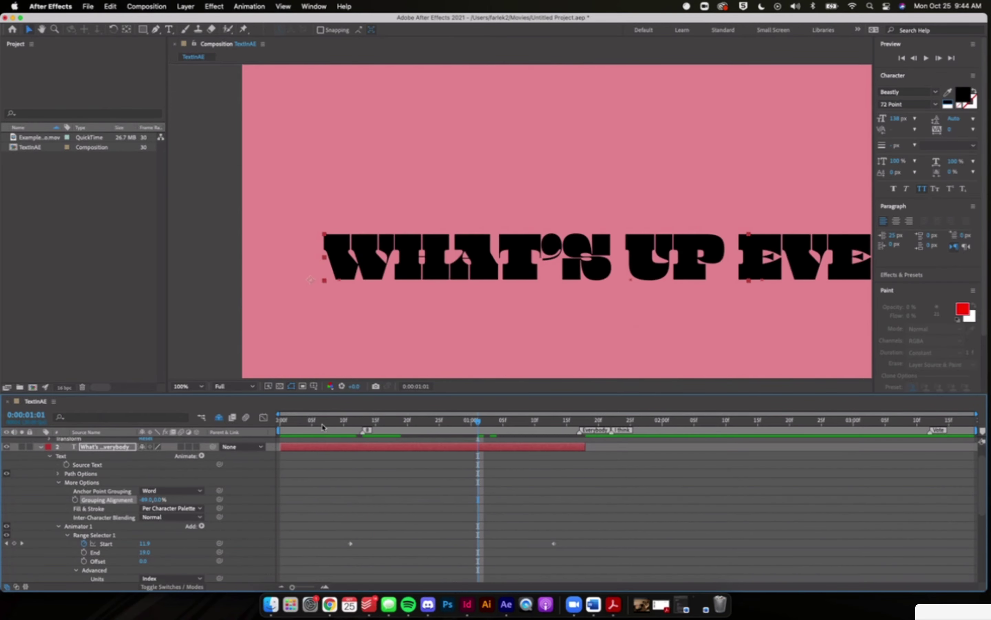
scroll(554, 211, "down", 4)
scroll(554, 211, "up", 2)
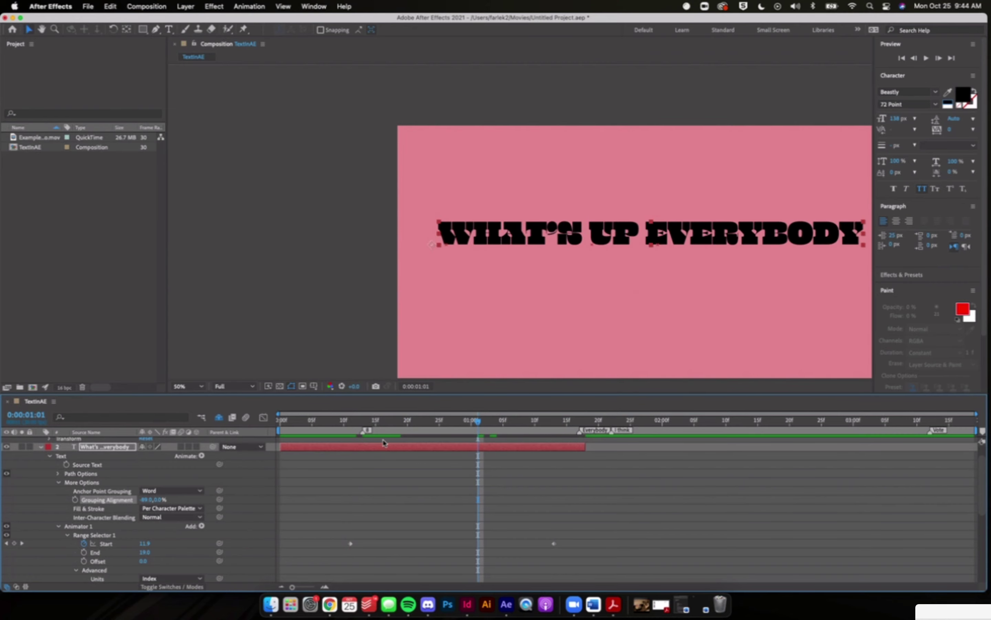
left_click(360, 422)
left_click_drag(362, 421, 459, 420)
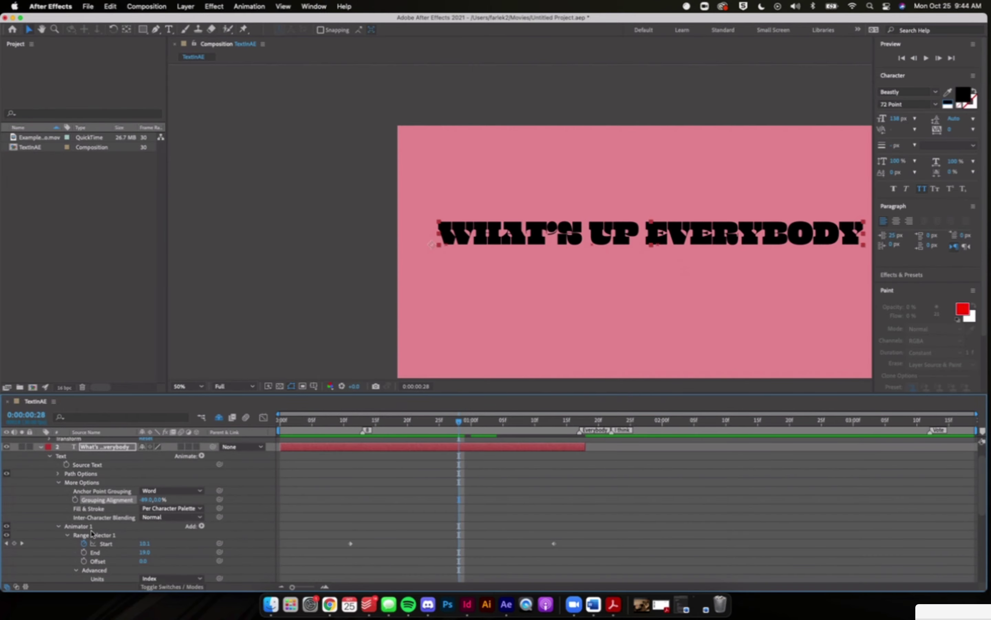
scroll(94, 533, "down", 5)
scroll(93, 533, "up", 1)
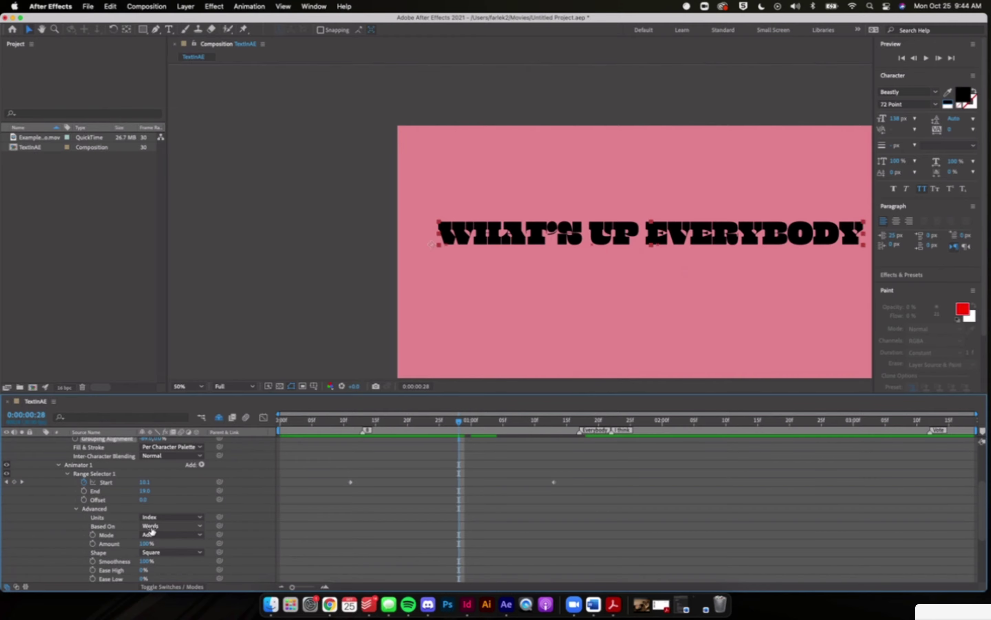
scroll(151, 530, "up", 5)
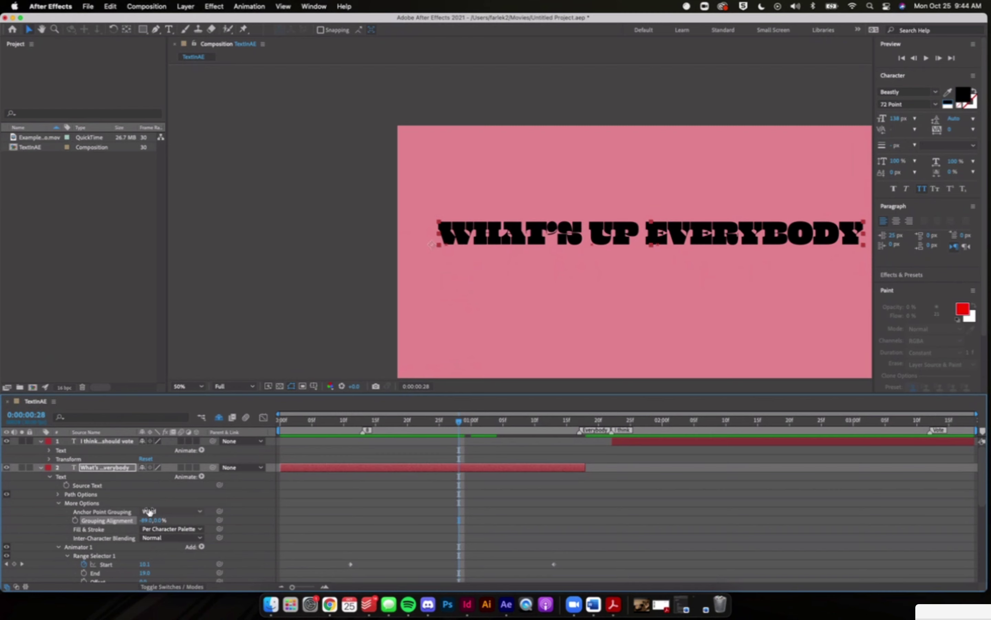
Step: Collapse the More Options and Animator 1 groups of the "What's up everybody" text layer
left_click(59, 503)
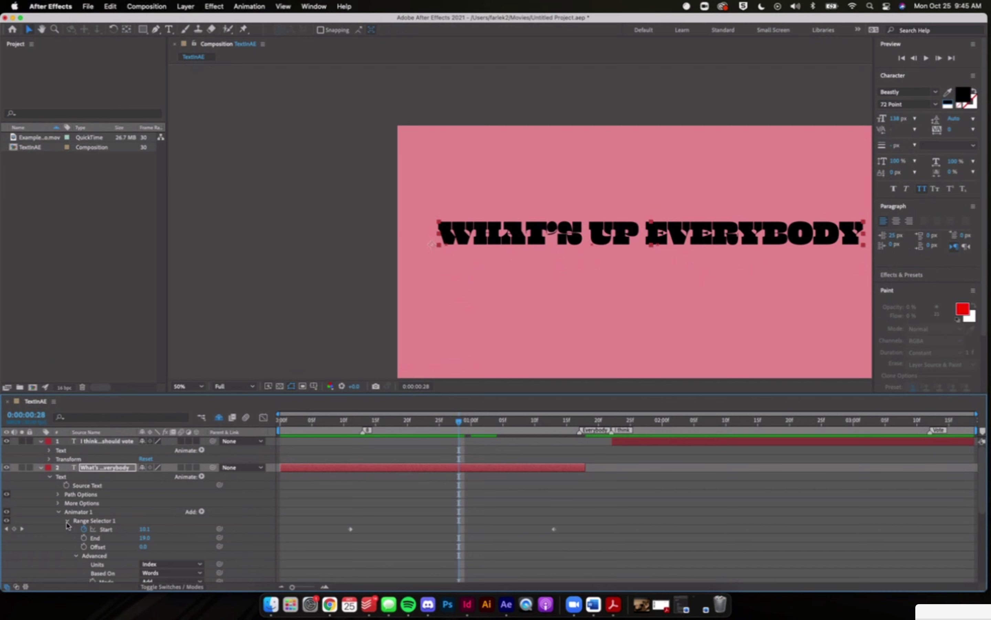
left_click(87, 514)
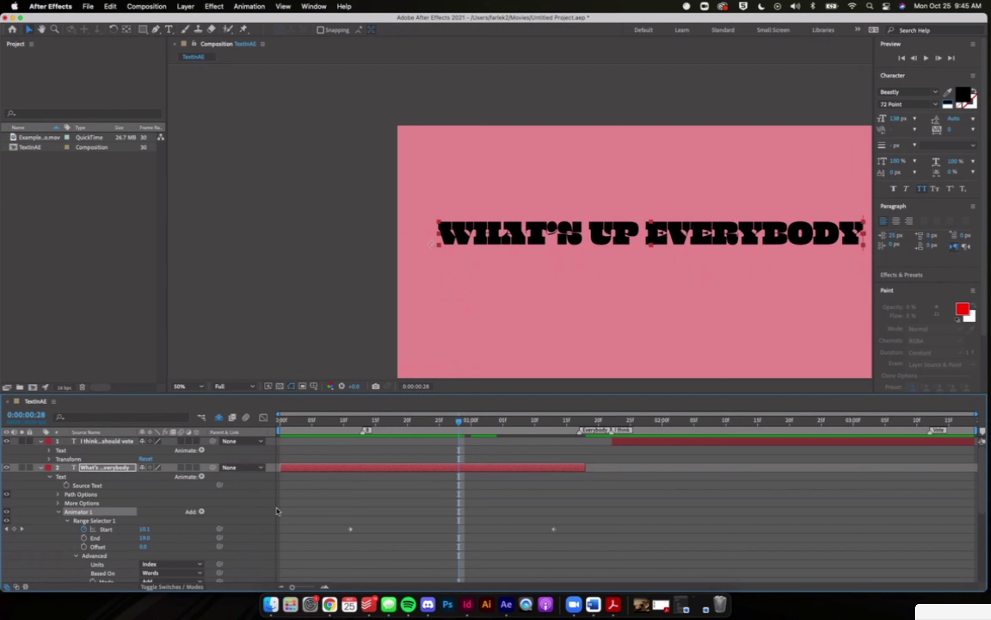
scroll(277, 511, "down", 2)
left_click(350, 512)
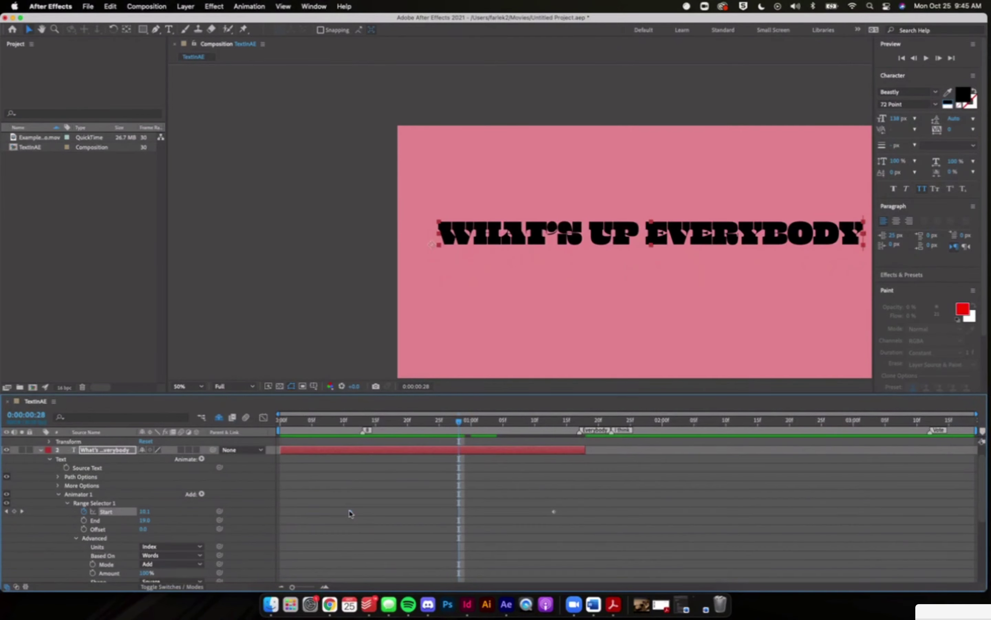
left_click(557, 517)
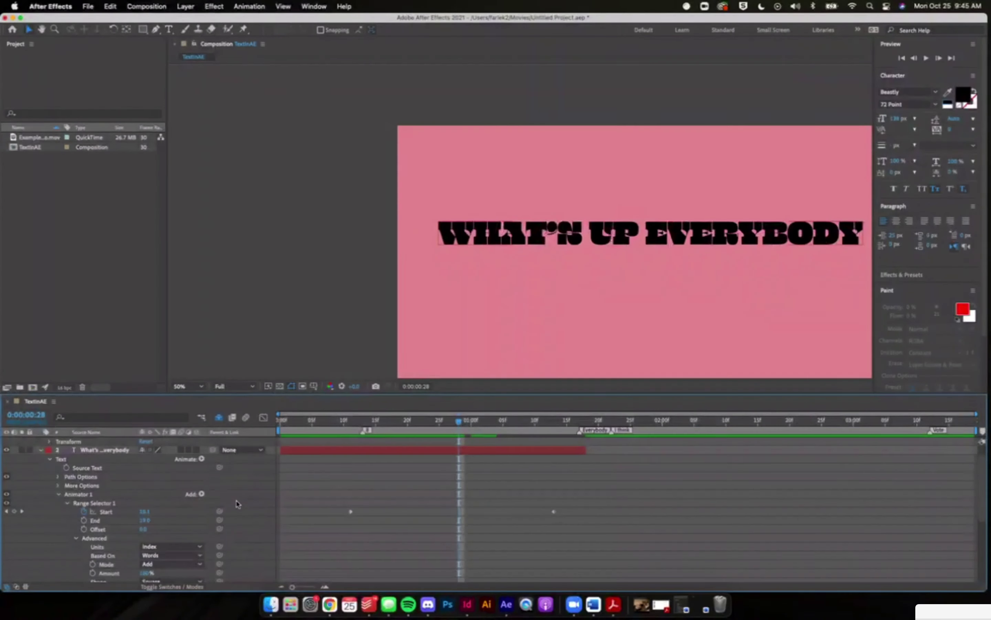
left_click(59, 494)
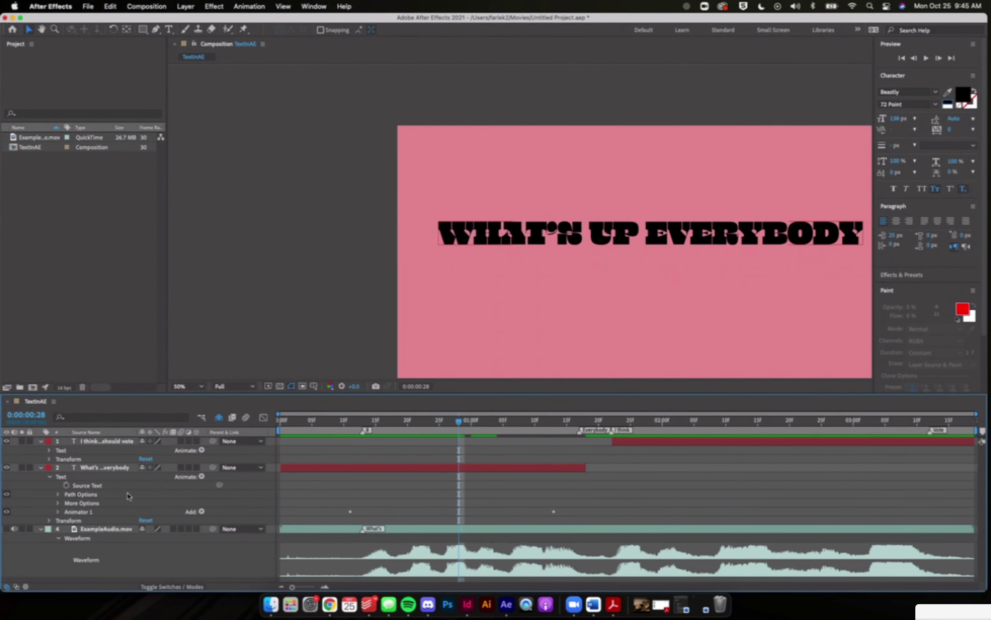
Step: Add a second text animator with an RGB Fill Color property to the "What's up everybody" layer
left_click(102, 469)
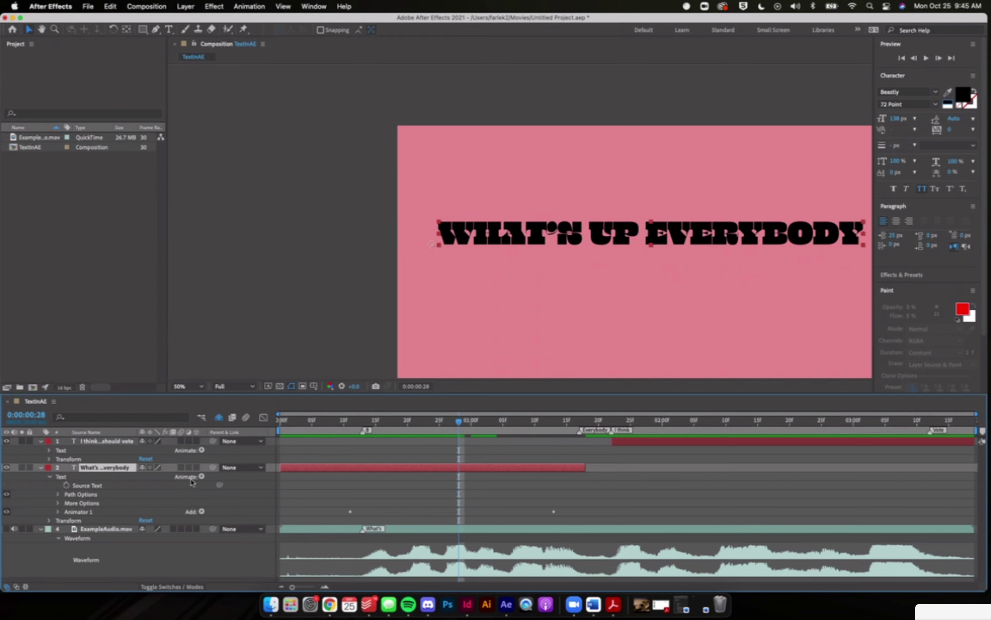
left_click(202, 476)
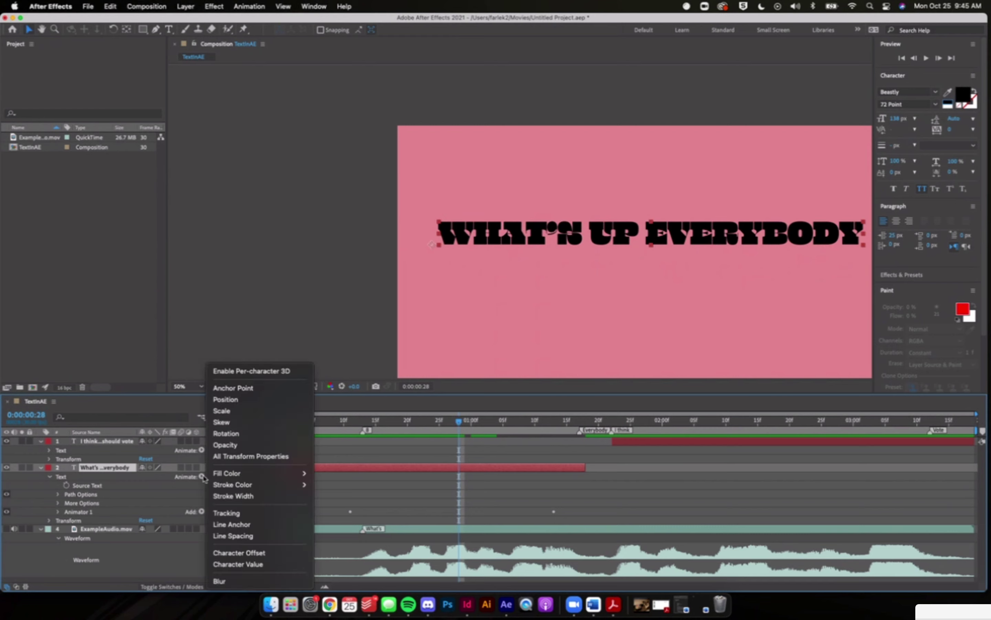
mouse_move(247, 476)
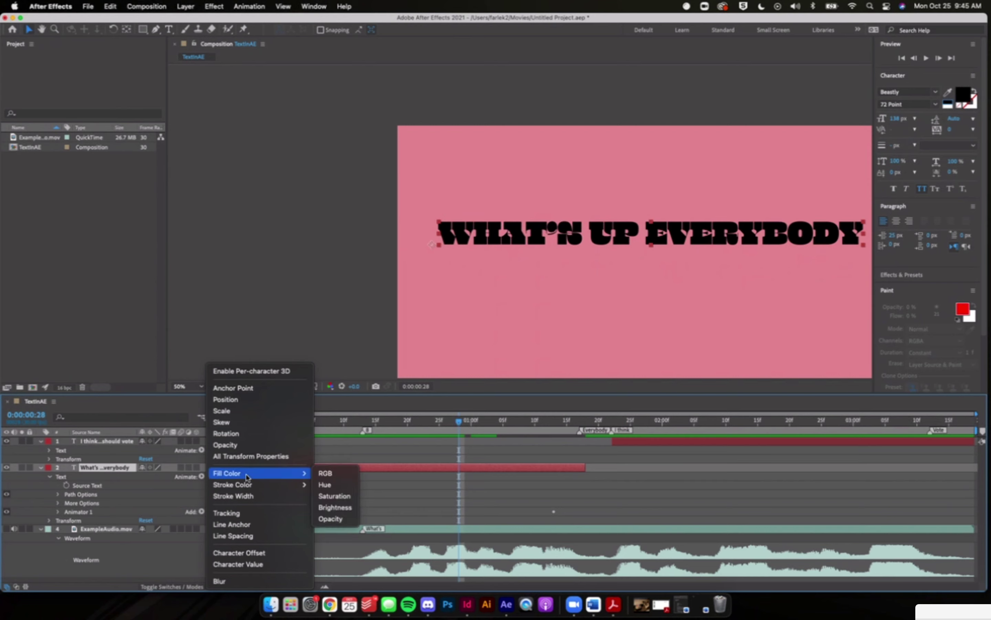
left_click(326, 474)
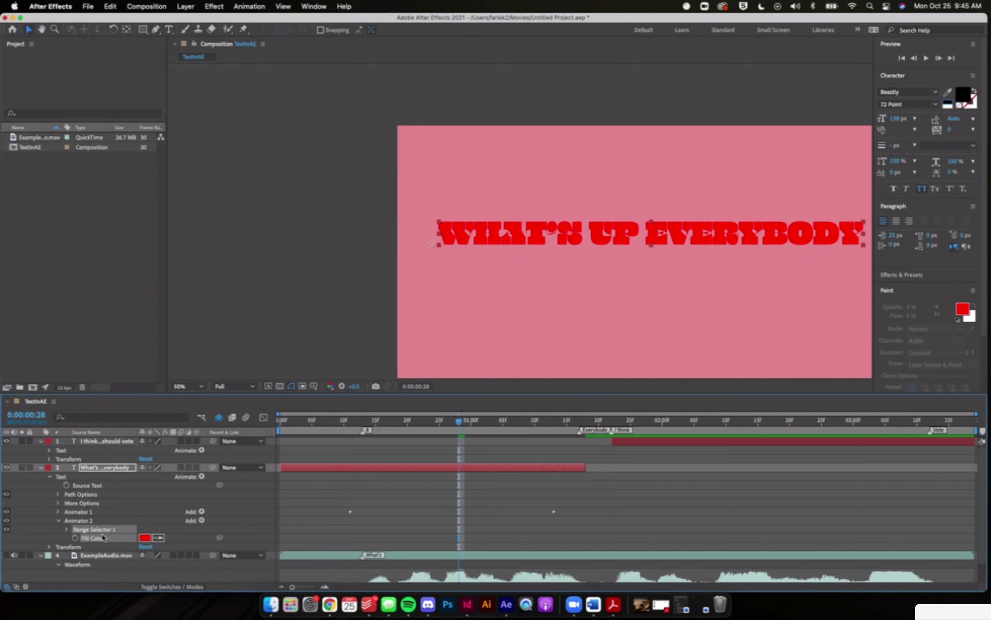
Step: Set Animator 2's Fill Color to dark red, 8B2727
left_click(146, 537)
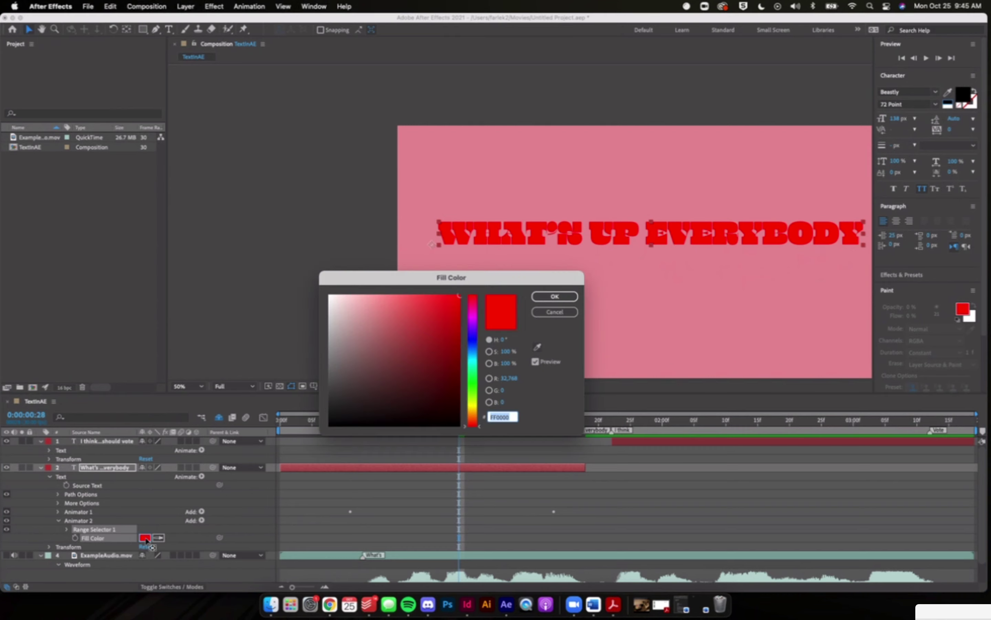
left_click(423, 348)
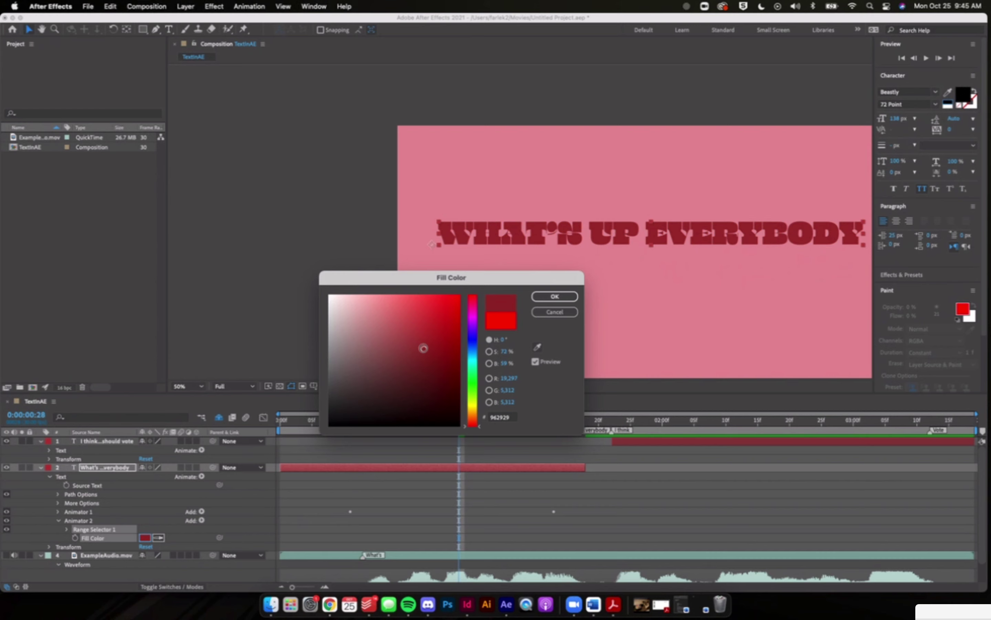
left_click_drag(423, 349, 424, 354)
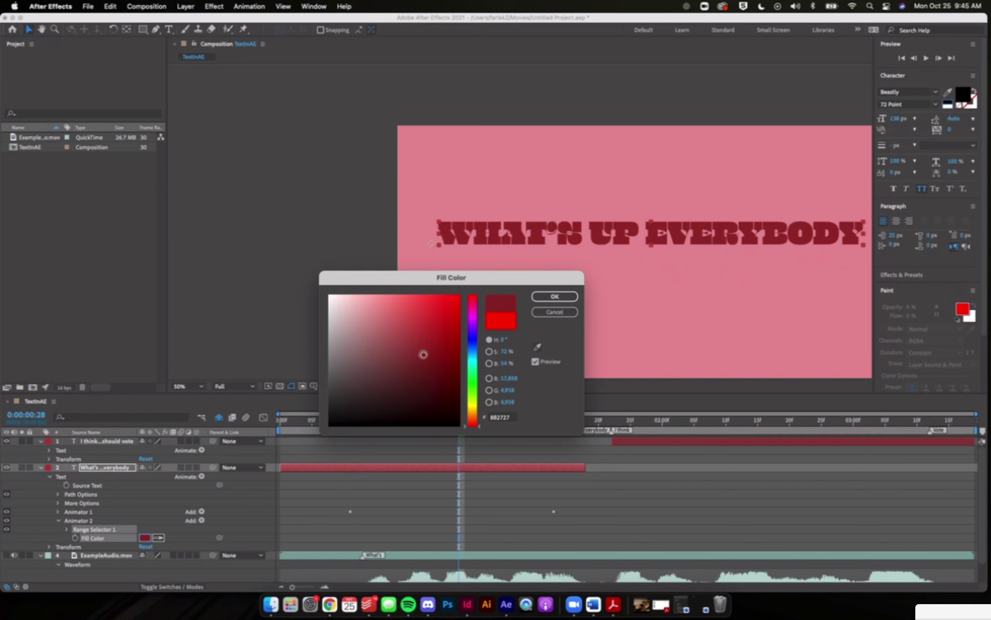
left_click(555, 297)
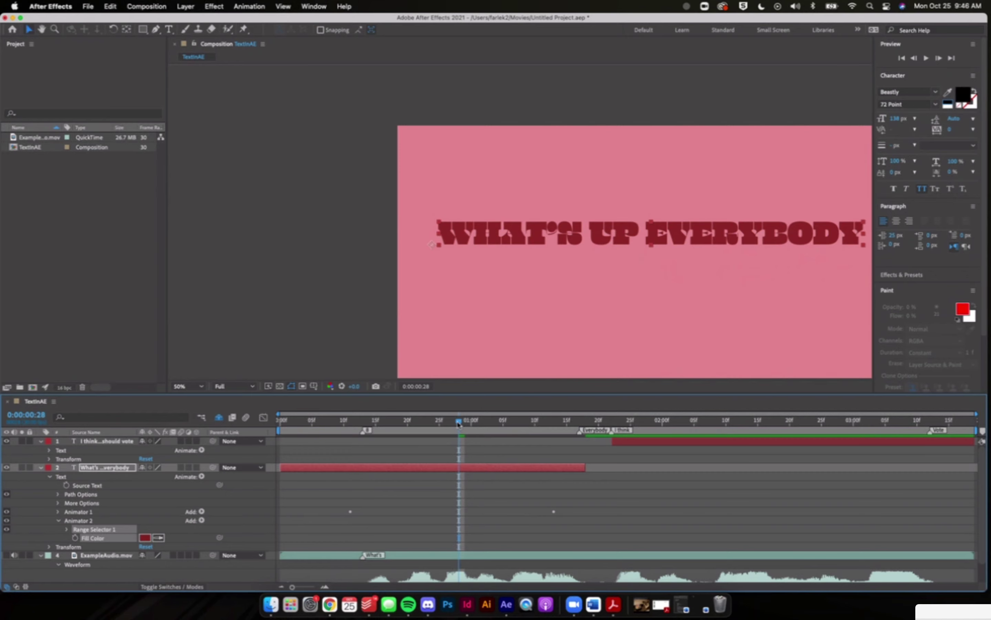
Step: At 0:00:01:09, keyframe the Start of Animator 2's Range Selector 1 at 100%
left_click_drag(459, 424, 484, 426)
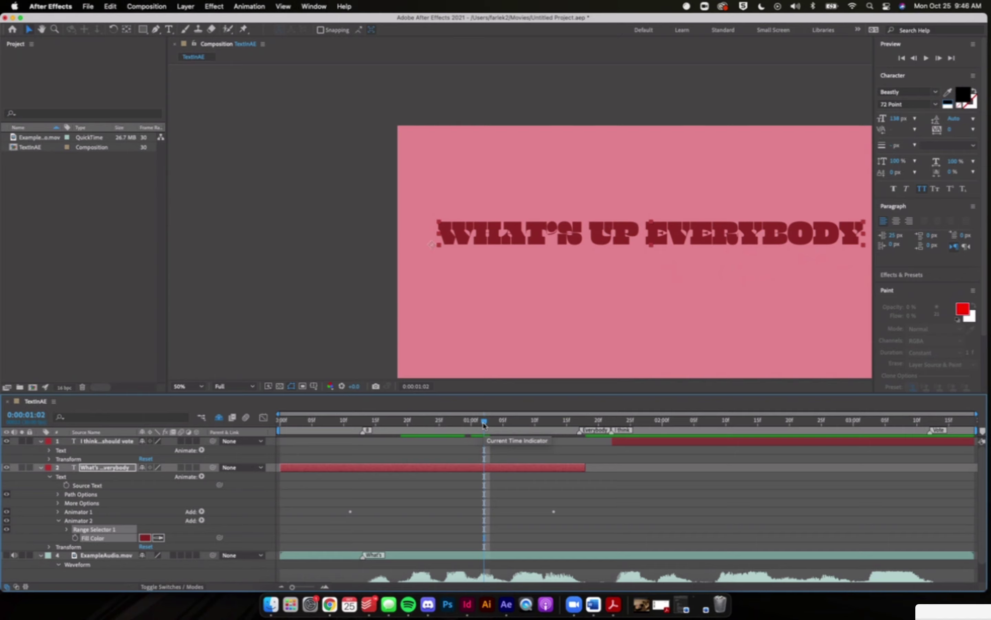
mouse_move(484, 426)
left_mouse_down()
mouse_move(427, 424)
mouse_move(547, 421)
mouse_move(533, 423)
left_mouse_up()
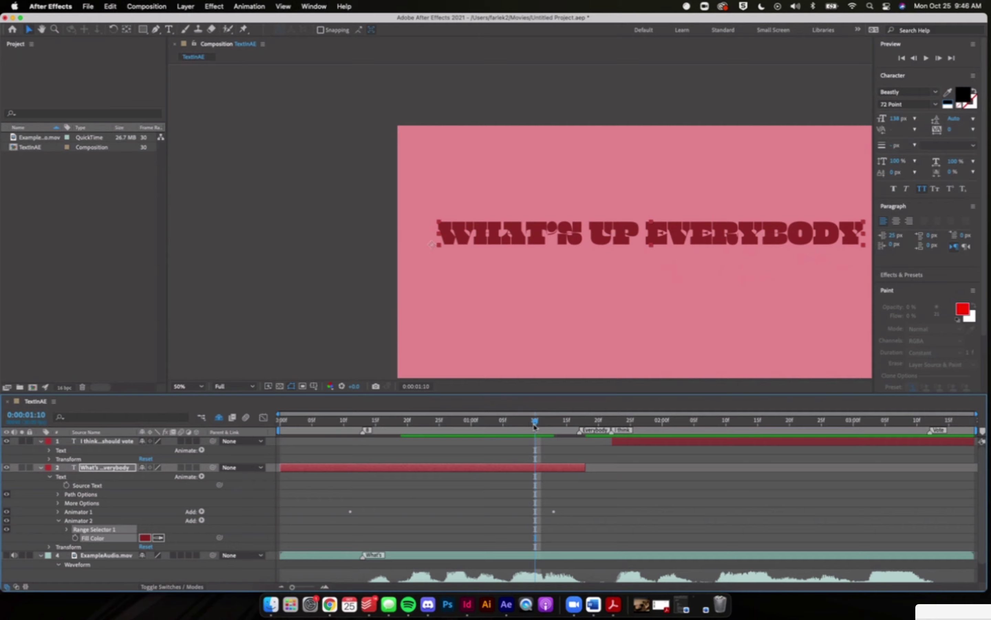
mouse_move(534, 426)
left_mouse_down()
mouse_move(548, 423)
mouse_move(516, 425)
mouse_move(529, 428)
left_mouse_up()
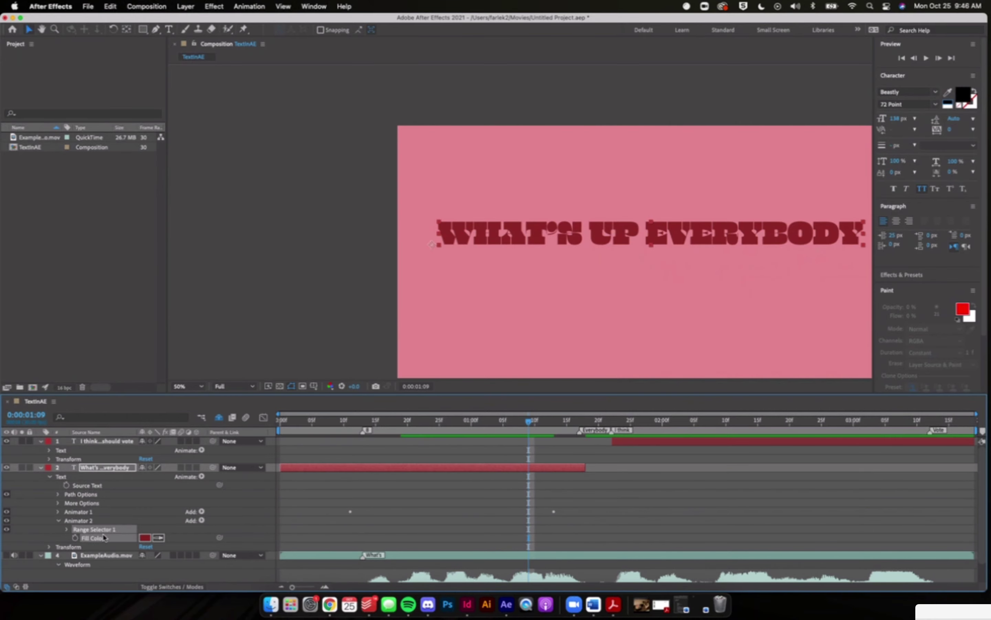
left_click(67, 530)
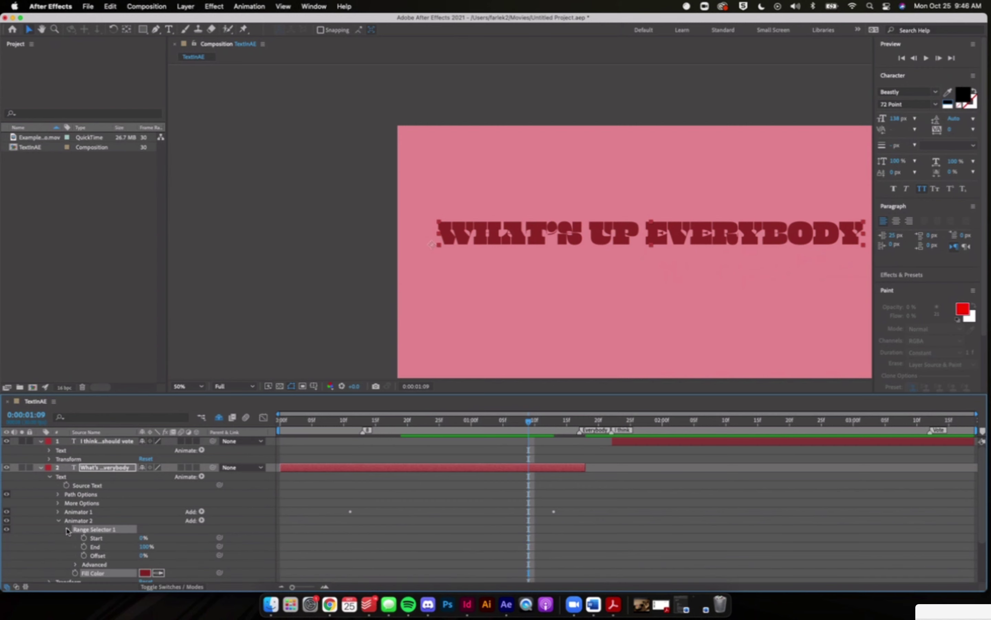
left_click(84, 537)
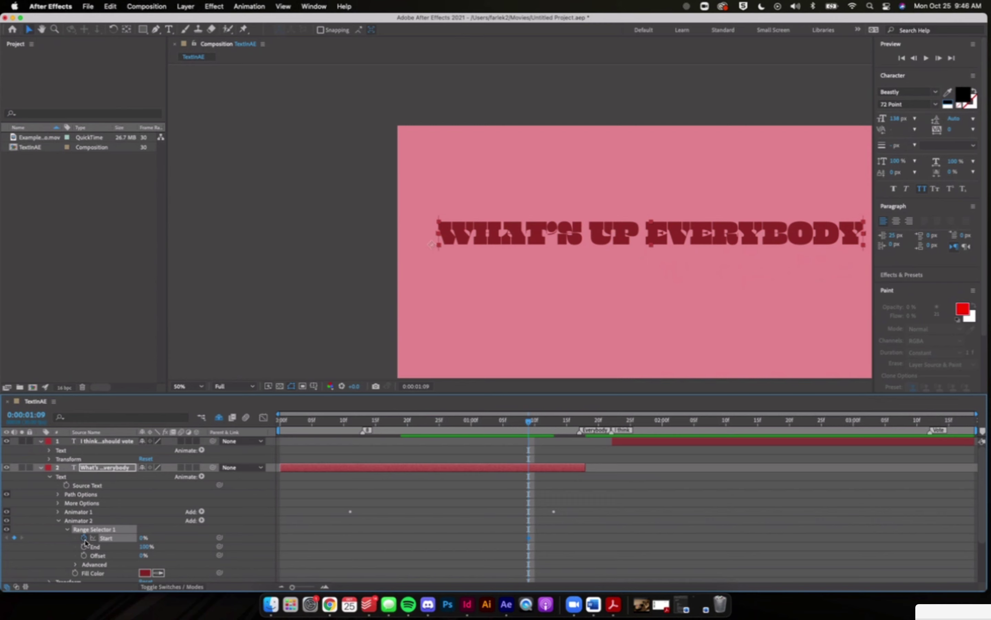
left_click(142, 538)
left_click(170, 539)
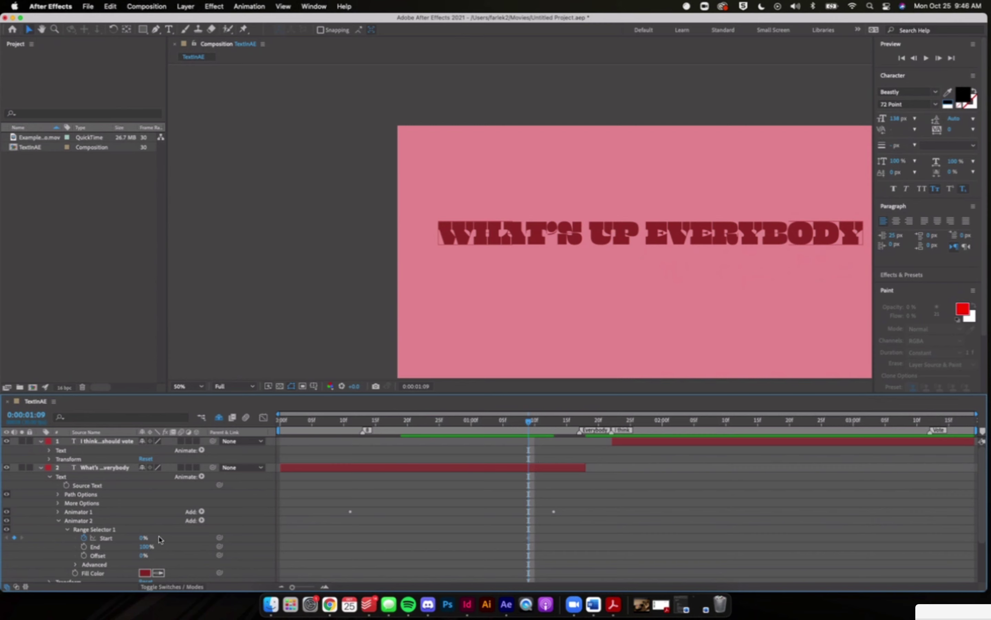
left_click(144, 538)
type("100")
left_click(182, 551)
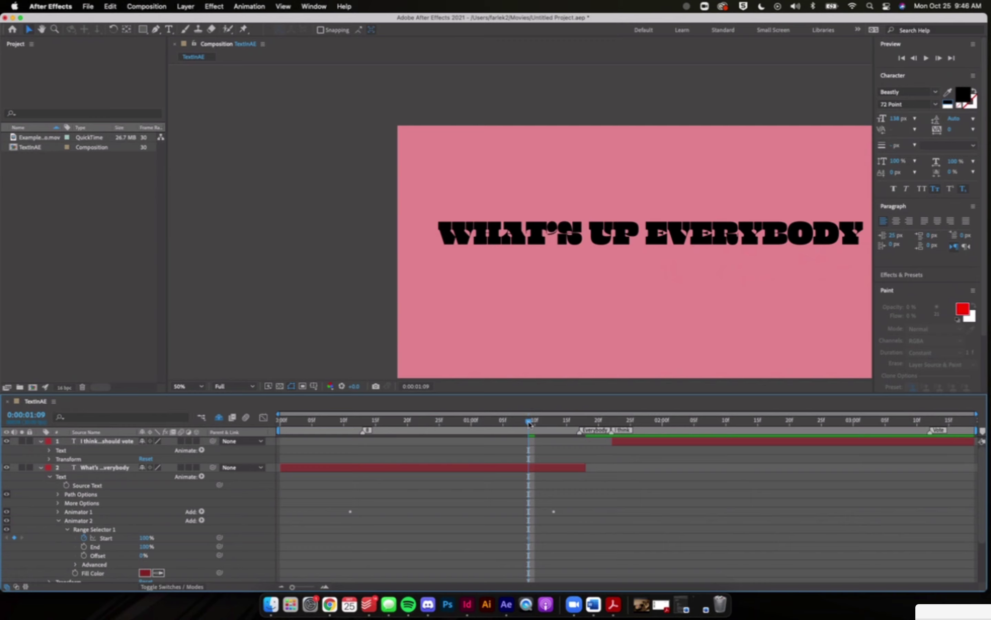
Step: Keyframe Animator 2's Start at 0% at 0:00:01:15 and preview the colour change
left_click_drag(530, 423, 569, 424)
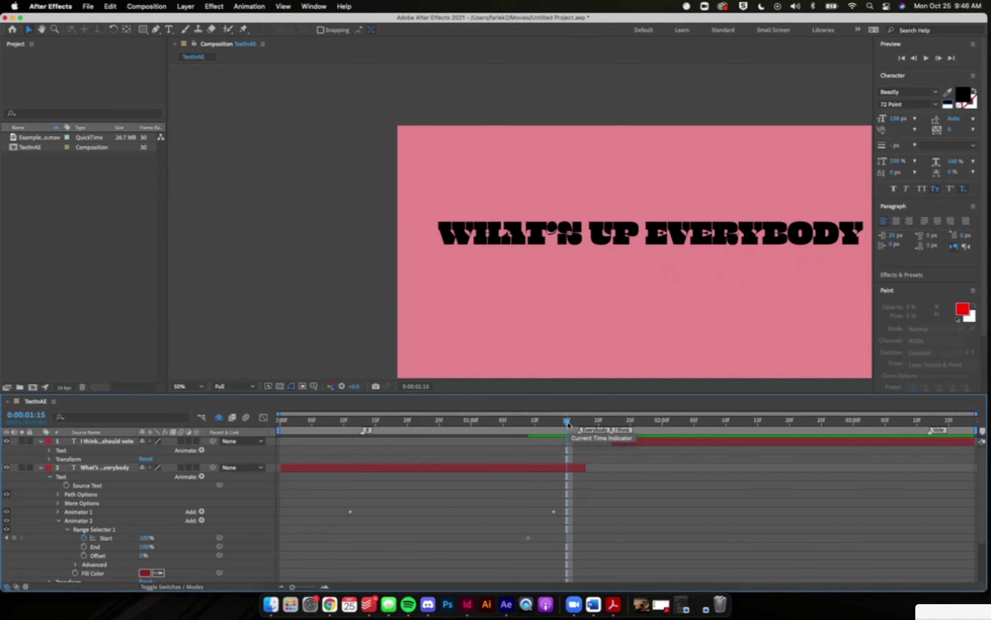
left_click(142, 539)
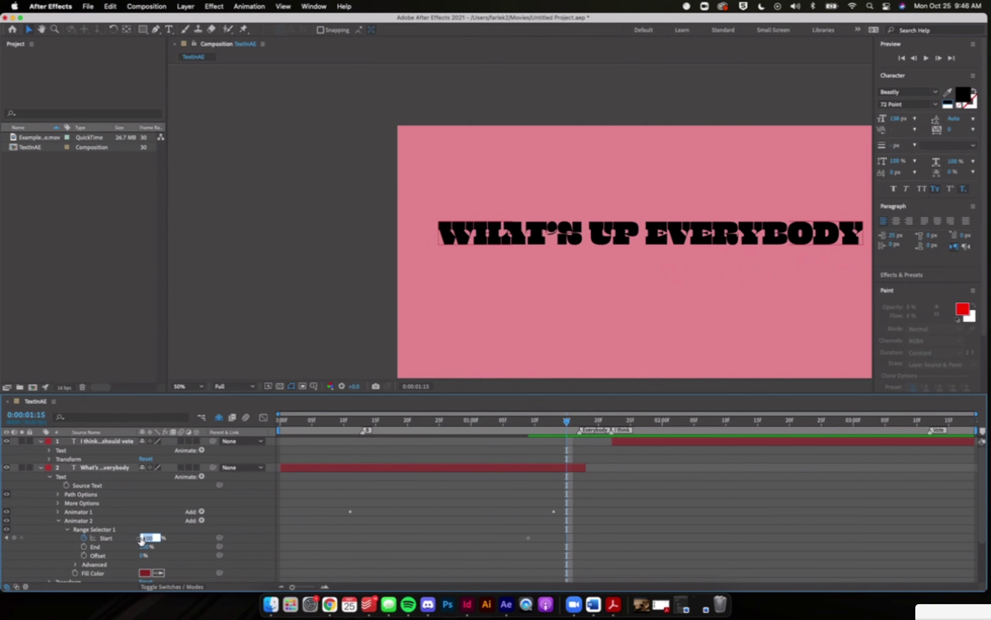
type("0")
key("Return")
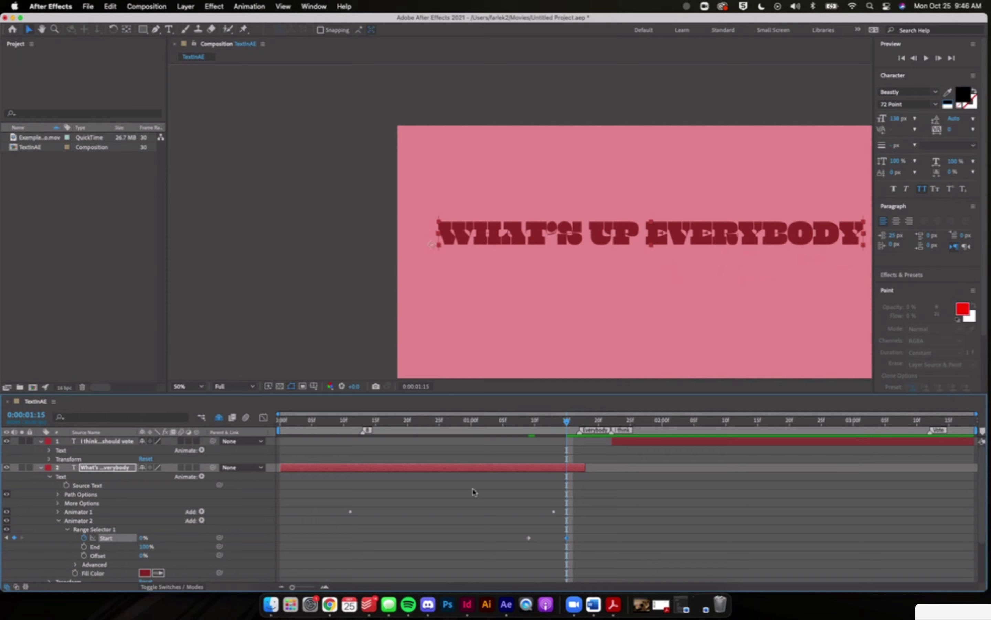
left_click(529, 427)
key("space")
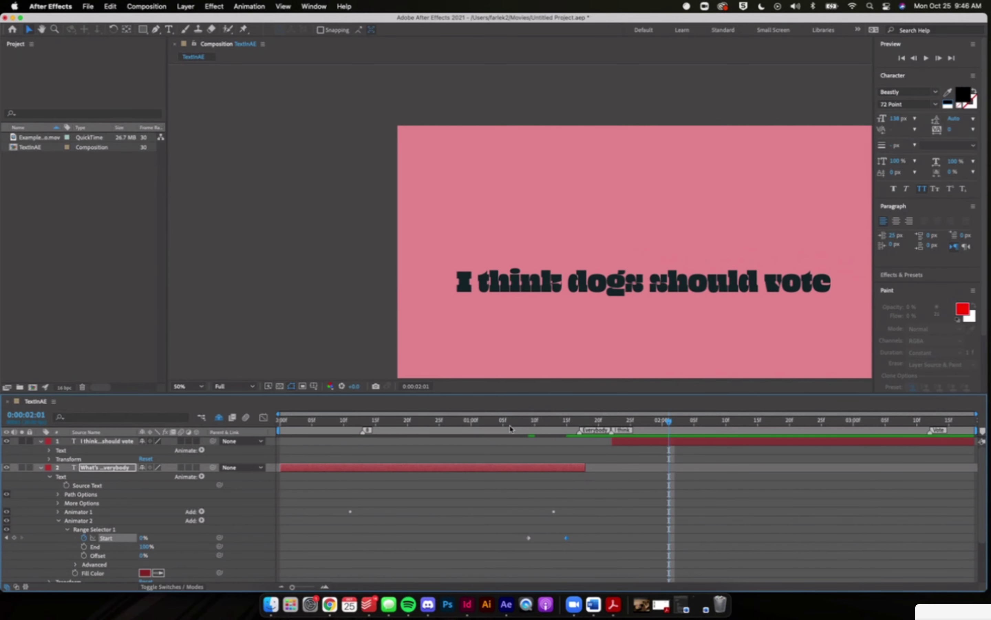
left_click(489, 426)
key("space")
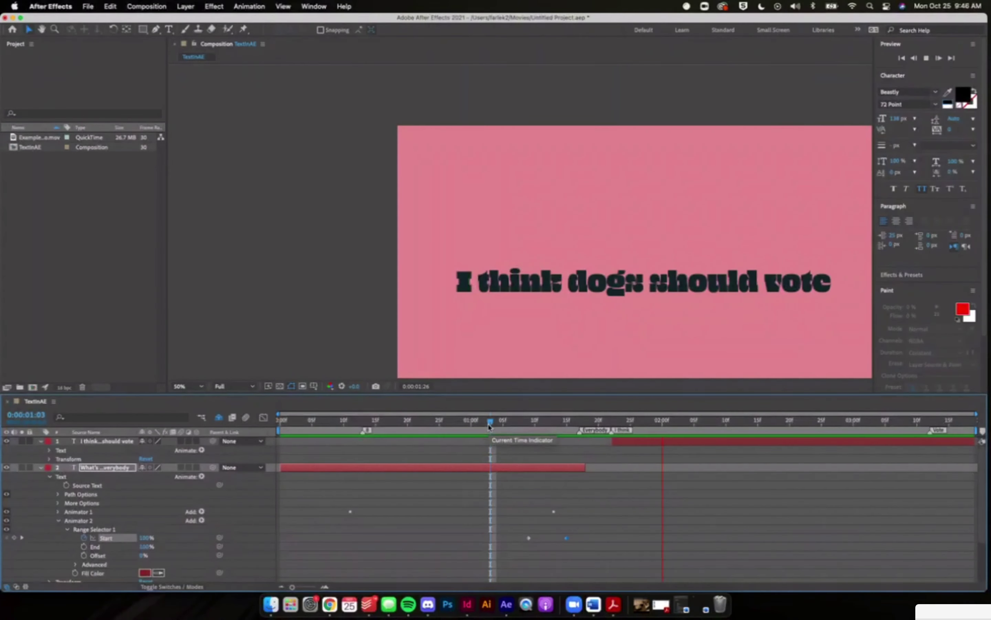
Step: Shift Animator 2's Start keyframes earlier to about 0:00:01:07 and 0:00:01:14 and preview the timing
left_click_drag(528, 538, 560, 537)
left_click(478, 420)
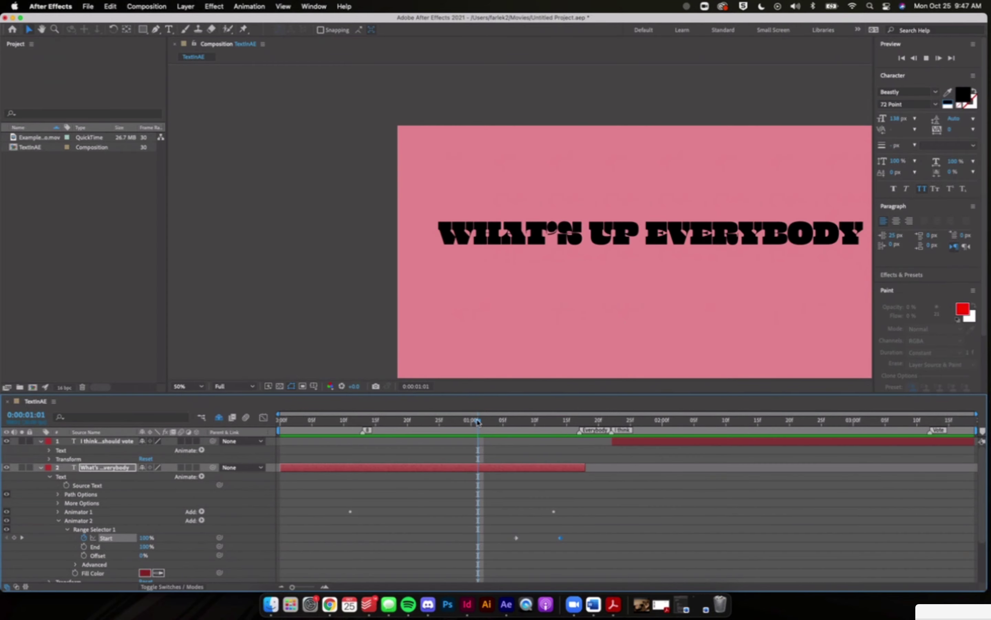
key("space")
key("space")
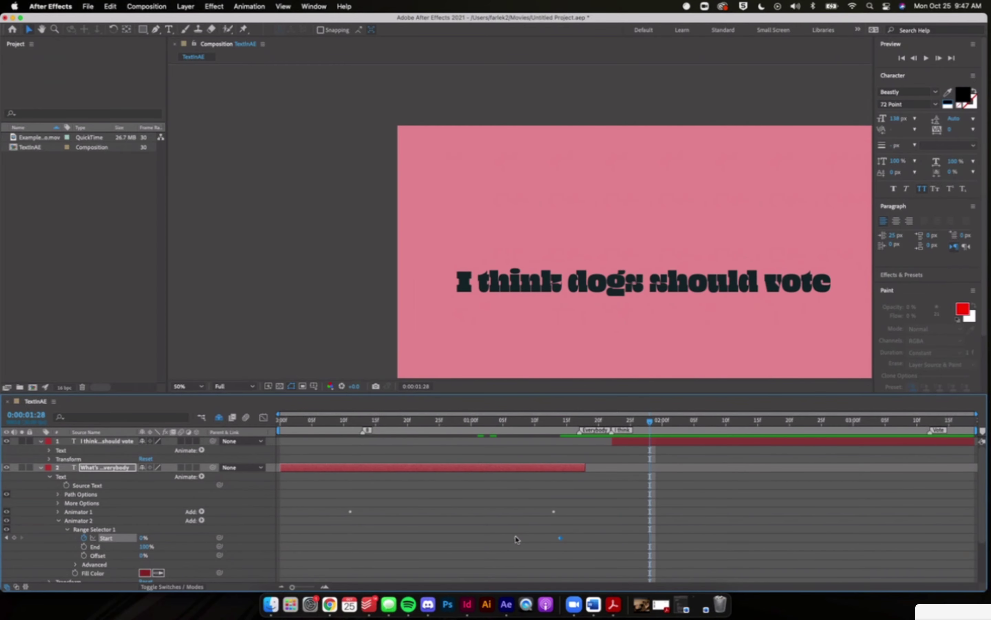
Step: Reposition Animator 2's Start keyframes to about 0:00:01:09 and 0:00:01:13 and play the animation from frame 10
mouse_move(517, 538)
left_mouse_down()
mouse_move(554, 538)
mouse_move(529, 538)
left_mouse_up()
left_click(415, 421)
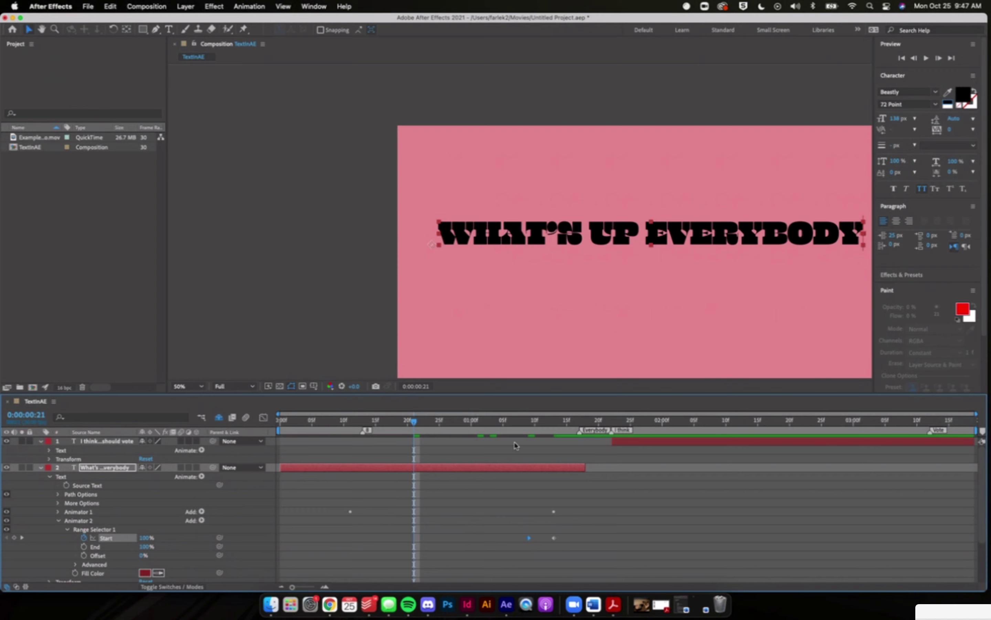
left_click(344, 421)
key("space")
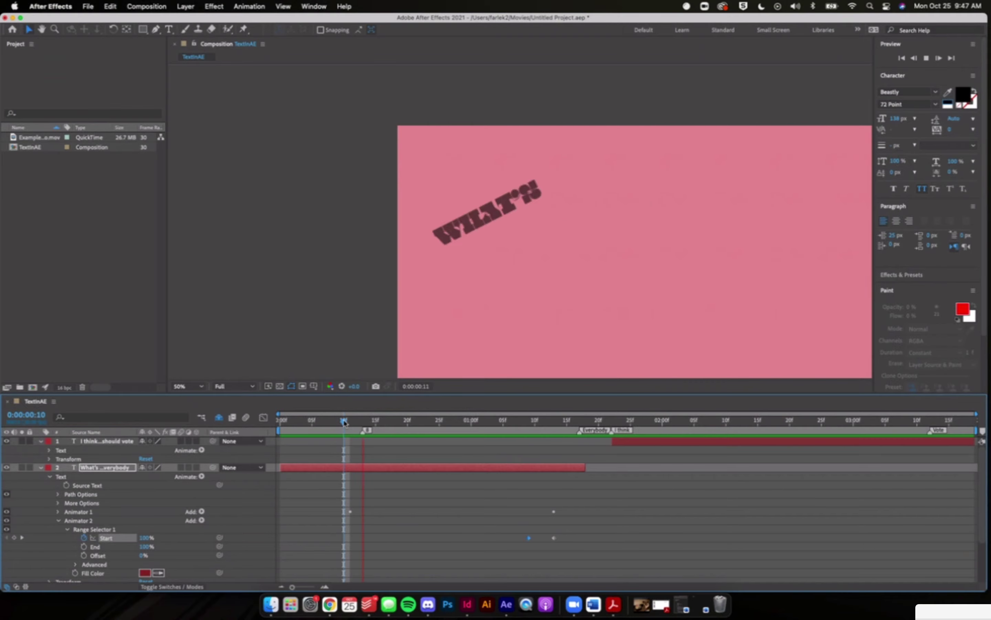
key("space")
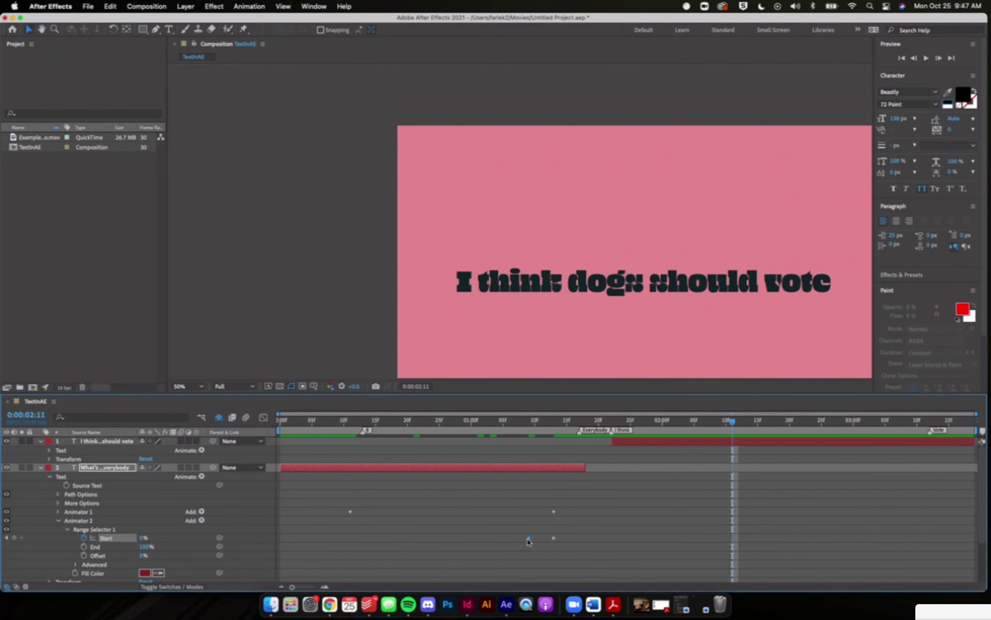
Step: Move Animator 2's Start keyframes to about 0:00:01:06 and 0:00:01:13, previewing the colour sweep while adjusting the timing
left_click_drag(529, 538, 560, 538)
left_click(305, 429)
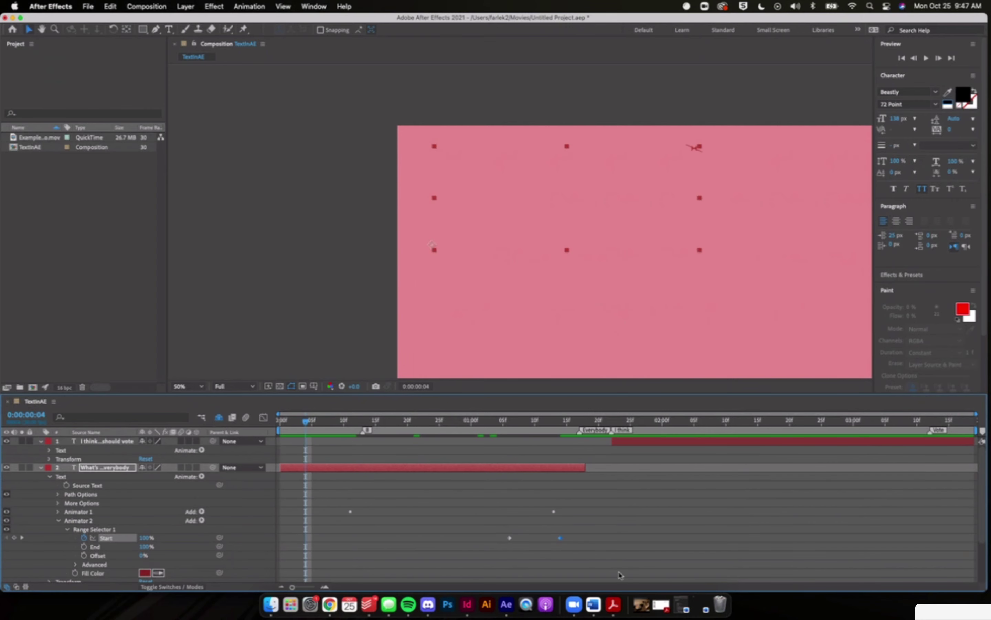
left_click_drag(562, 542, 568, 541)
key("space")
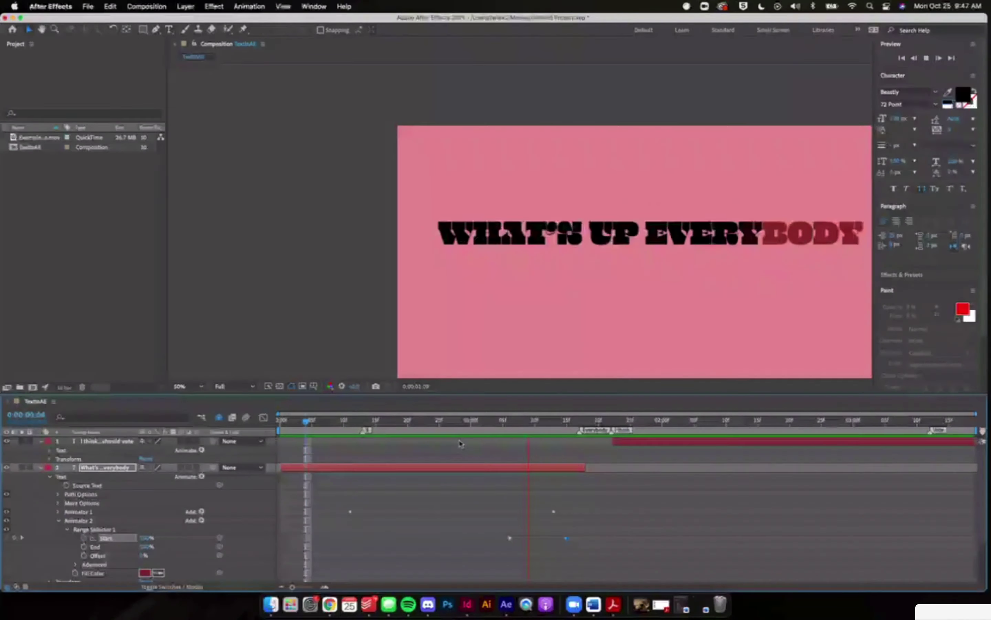
key("space")
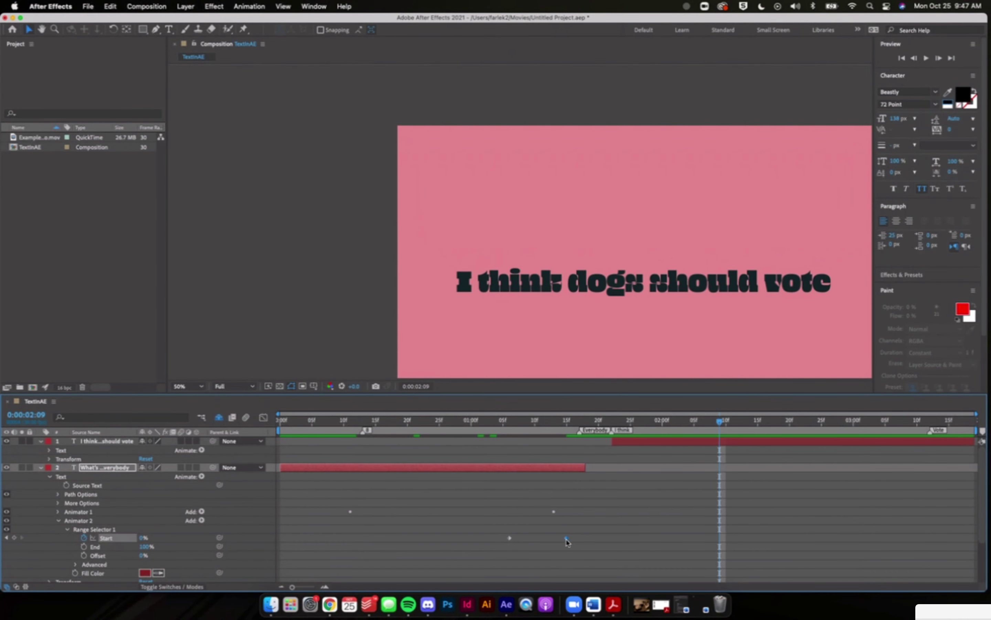
left_click_drag(567, 538, 554, 540)
Step: At 0:00:01:24, move the "I think dogs should vote" text slightly up and to the right in the composition
left_click(638, 421)
left_click_drag(637, 421, 624, 421)
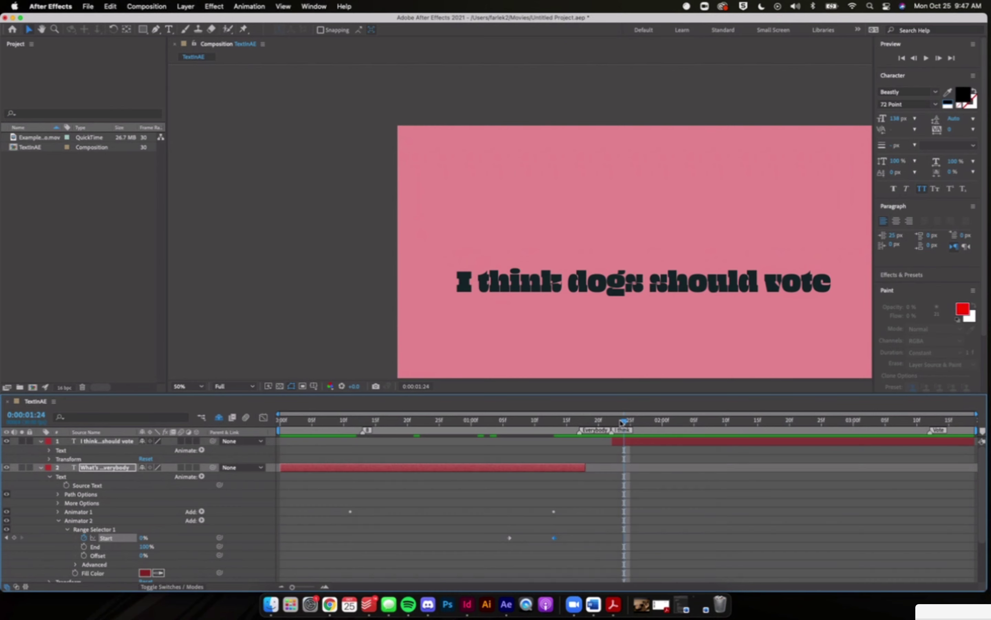
left_click_drag(659, 292, 683, 269)
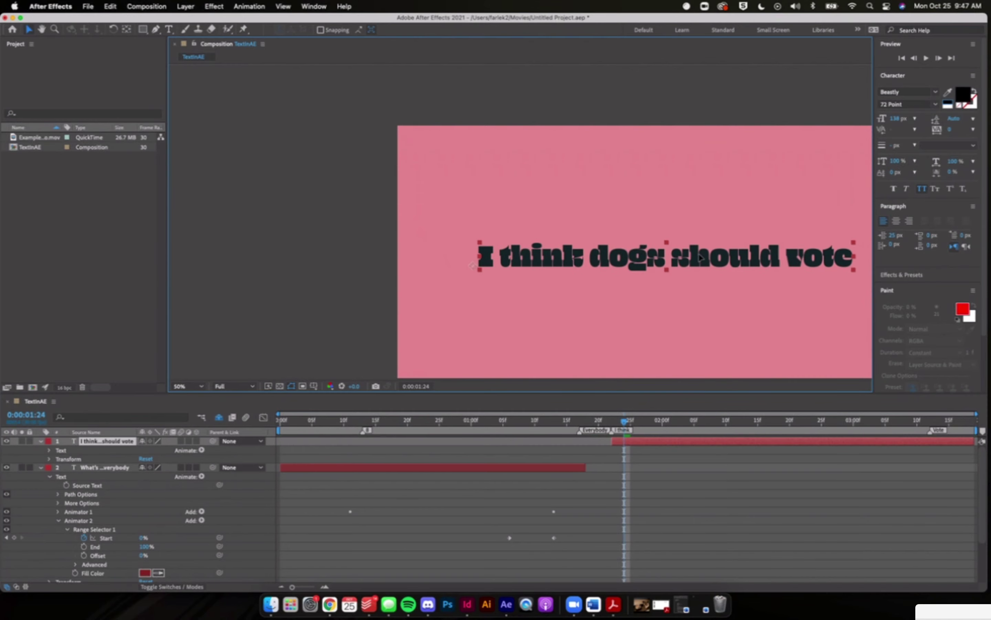
Step: At 0:00:01:03, reposition the "What's up everybody" text so it sits roughly centred in the whole frame
left_click(492, 427)
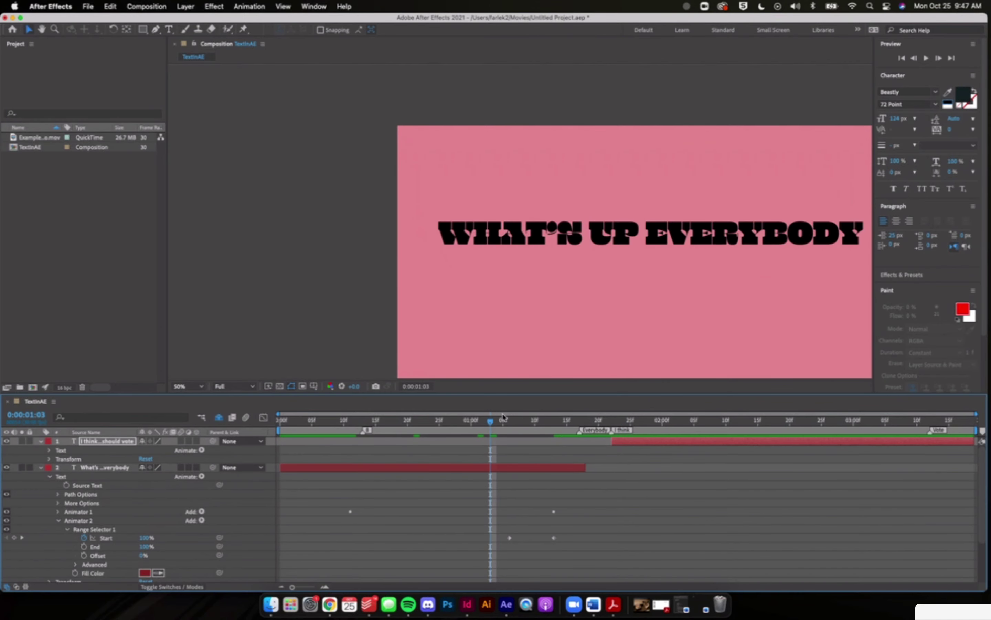
left_click_drag(692, 239, 707, 259)
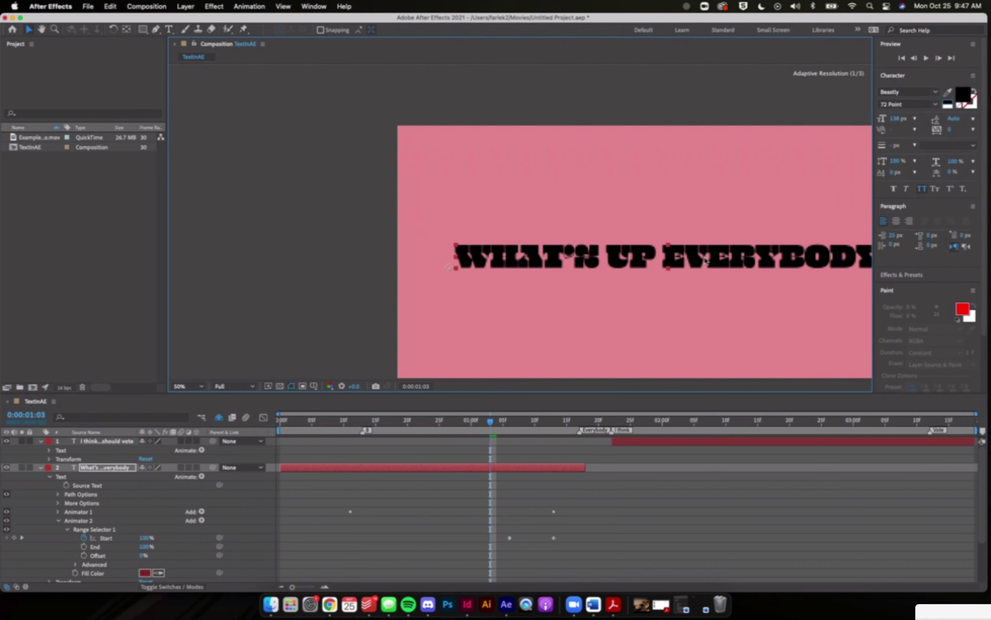
scroll(699, 278, "down", 6)
scroll(699, 278, "up", 4)
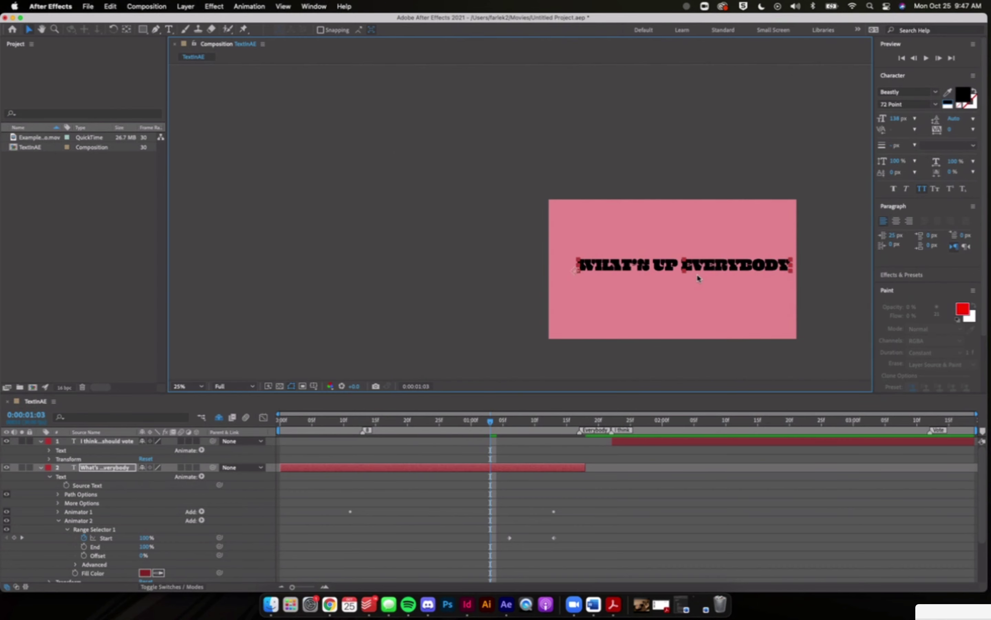
left_click_drag(703, 267, 692, 271)
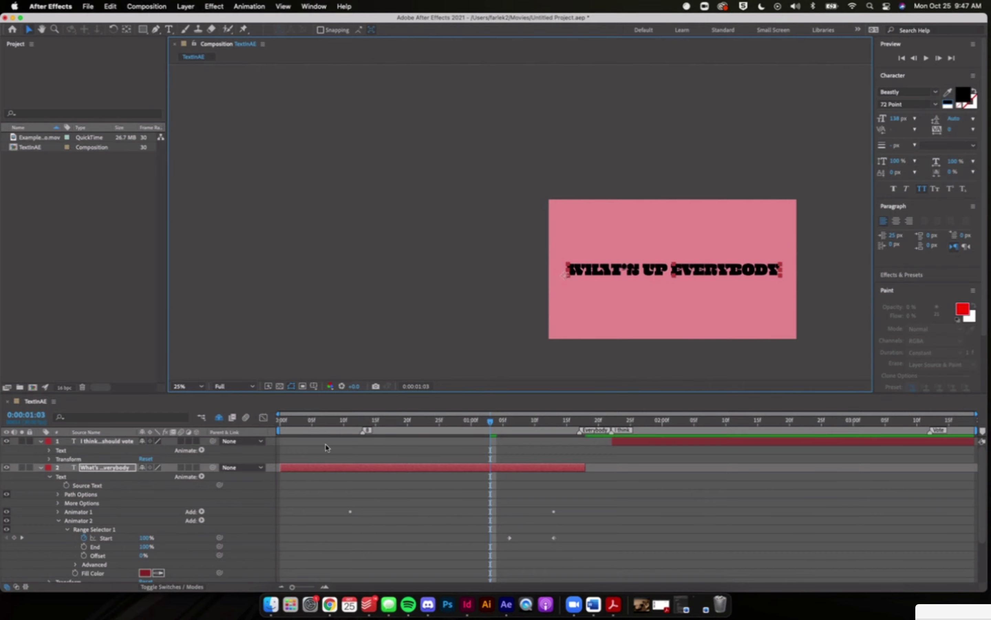
Step: At 0:00:01:13, set the Start of Animator 2's Range Selector 1 to 50% so only "Everybody" turns dark red
left_click(337, 426)
left_click_drag(337, 426, 561, 424)
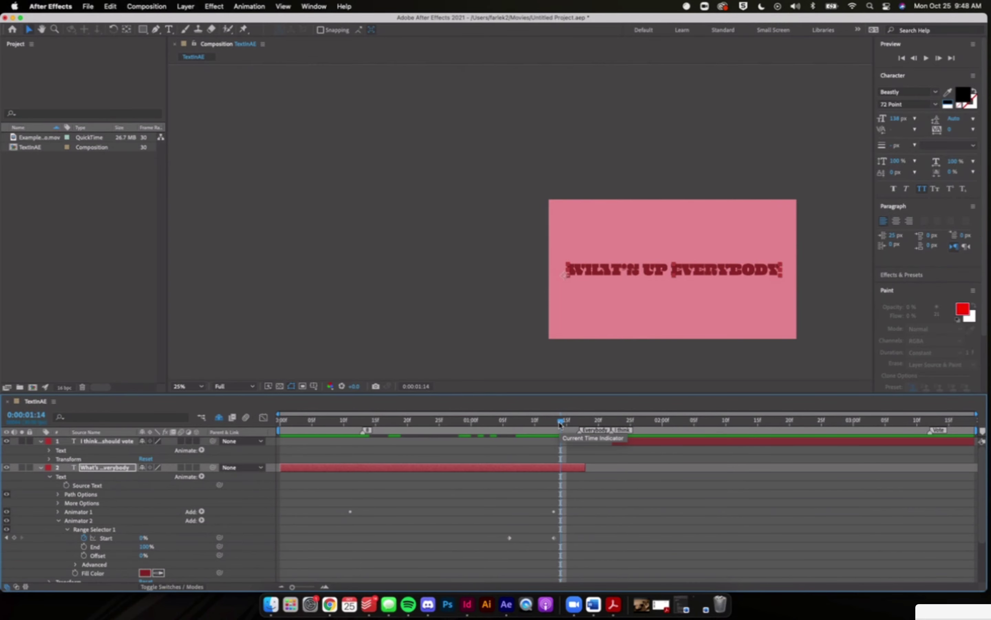
mouse_move(561, 424)
left_mouse_down()
mouse_move(498, 419)
mouse_move(554, 428)
left_mouse_up()
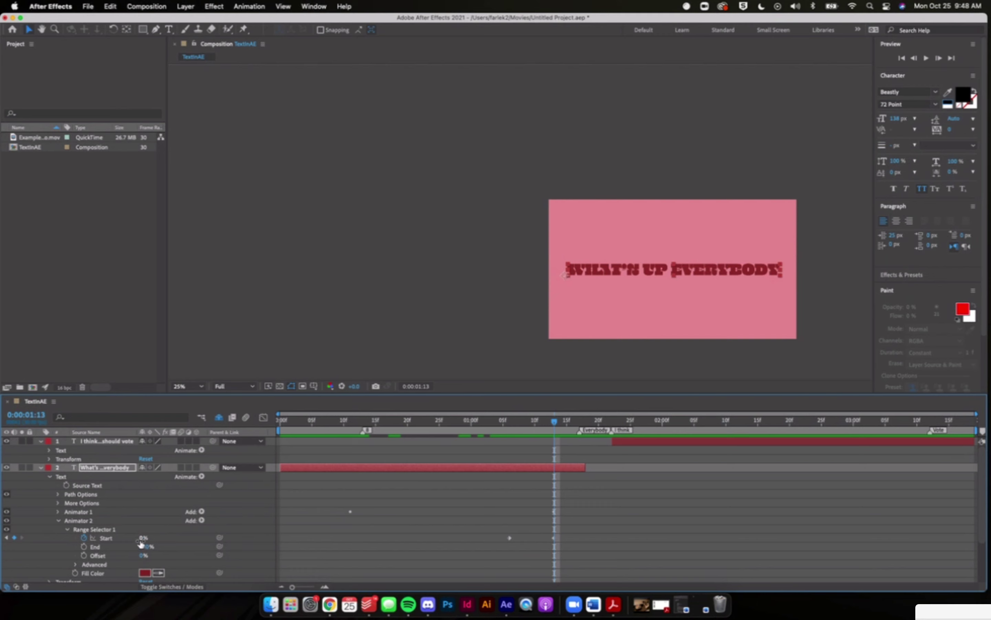
left_click_drag(143, 537, 167, 538)
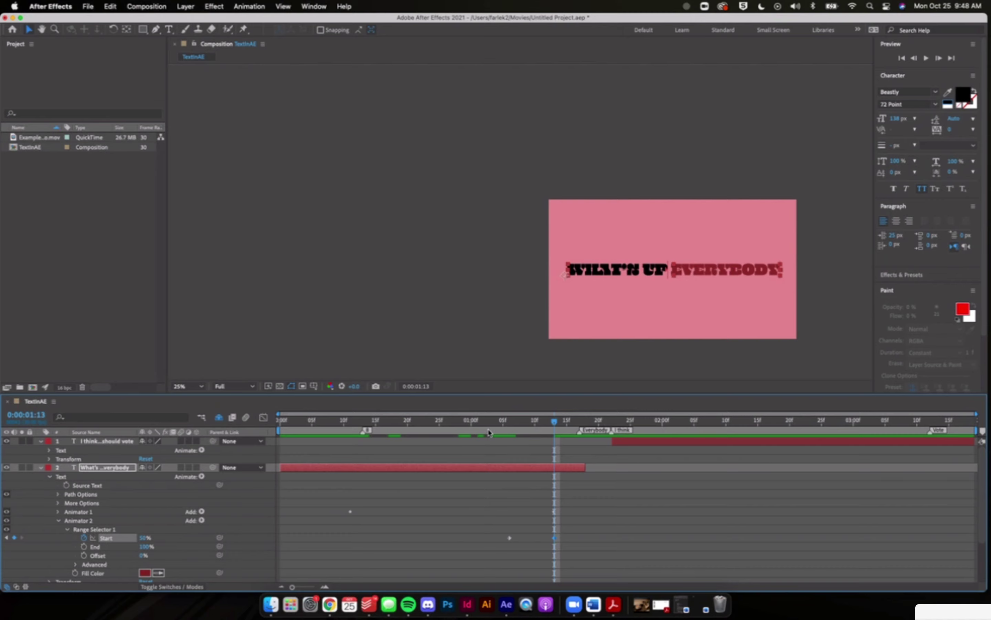
Step: Check the fill colour sweep between Animator 2's two Start keyframes and play the animation from 0:00:01:06
left_click(510, 420)
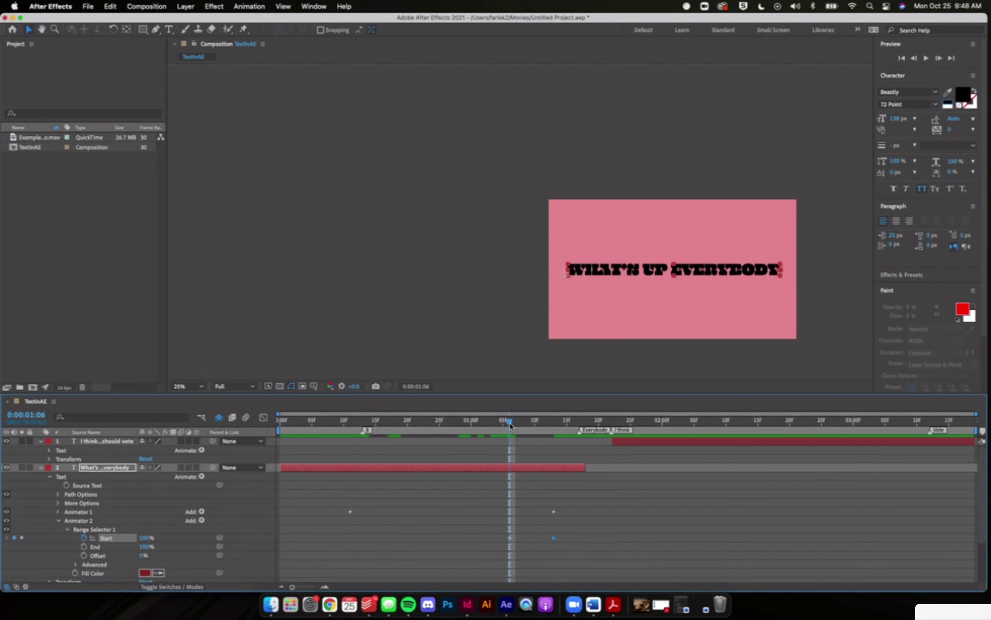
left_click(573, 421)
left_click(562, 426)
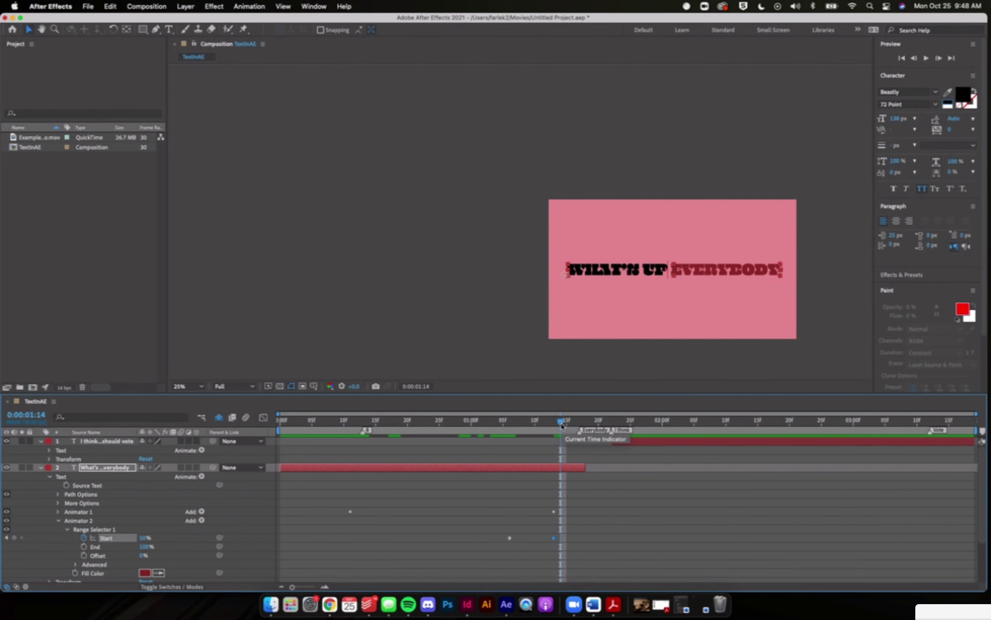
left_click_drag(562, 426, 509, 422)
key("space")
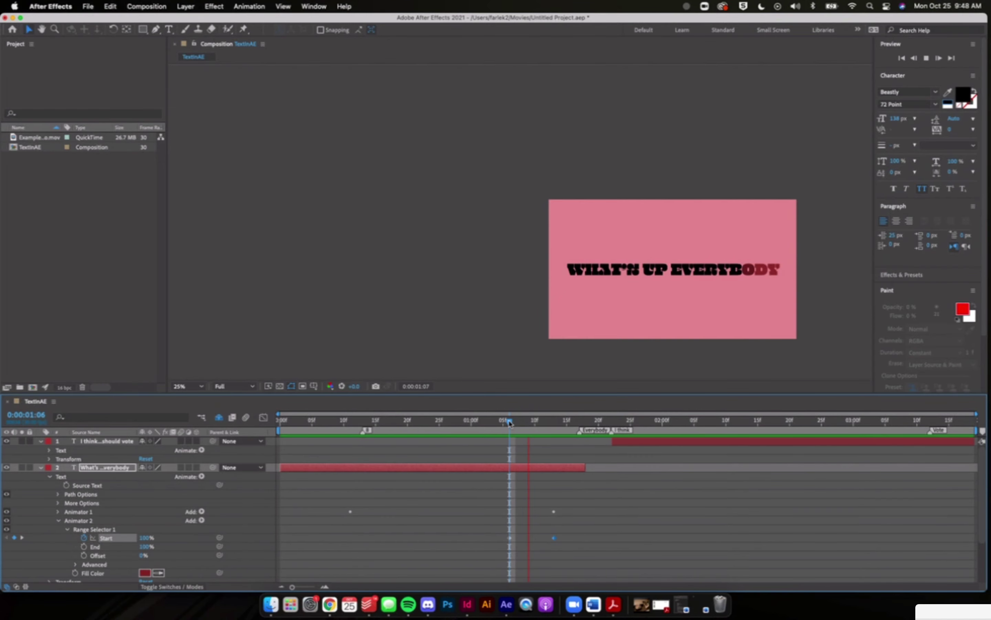
key("space")
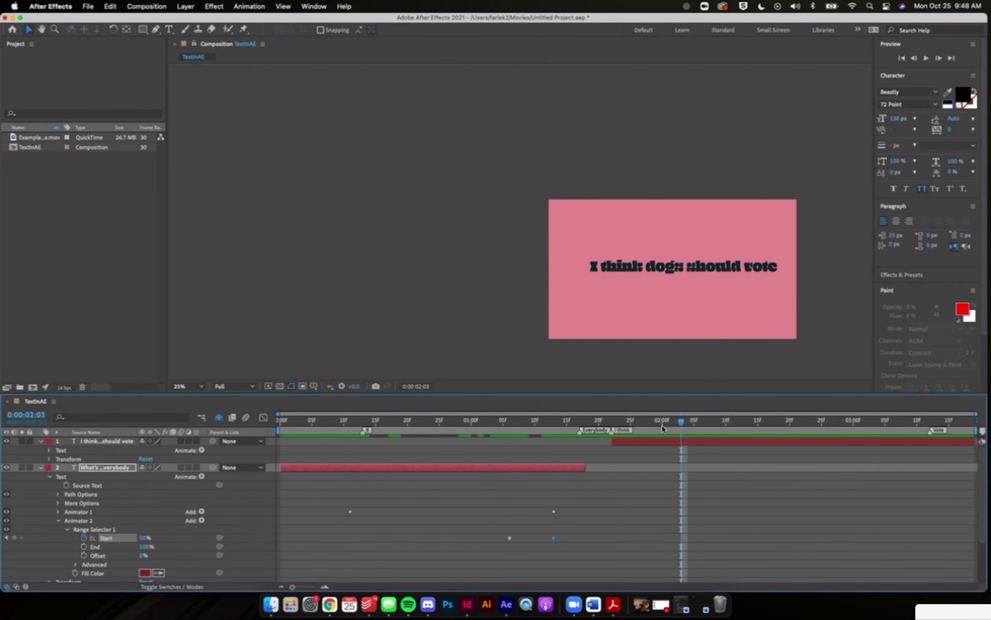
Step: At 0:00:01:24, fit the composition in the viewer and centre the "I think dogs should vote" text in the frame
left_click_drag(681, 421, 605, 419)
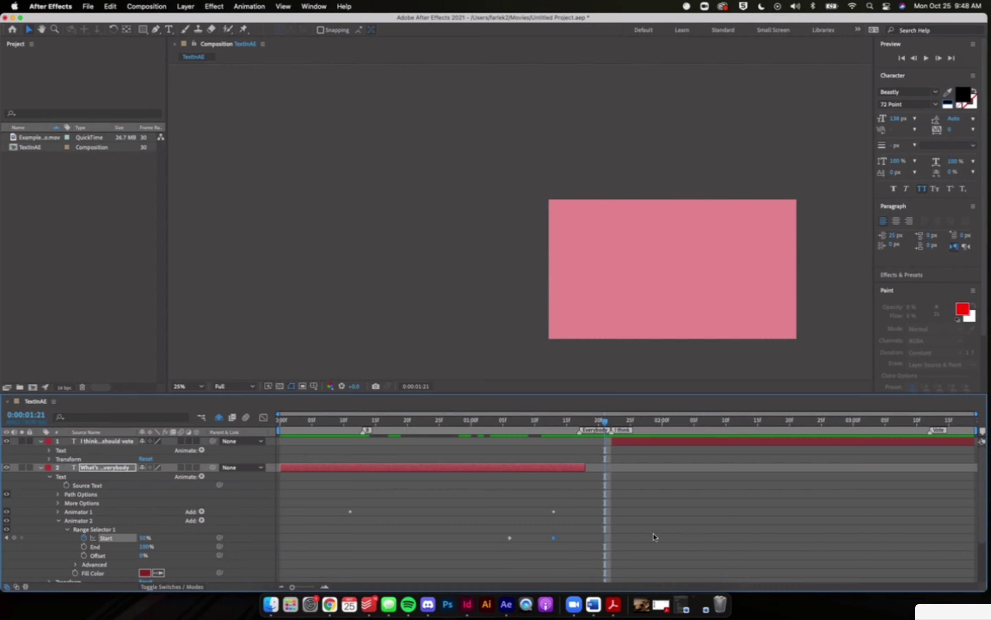
left_click_drag(606, 422, 627, 424)
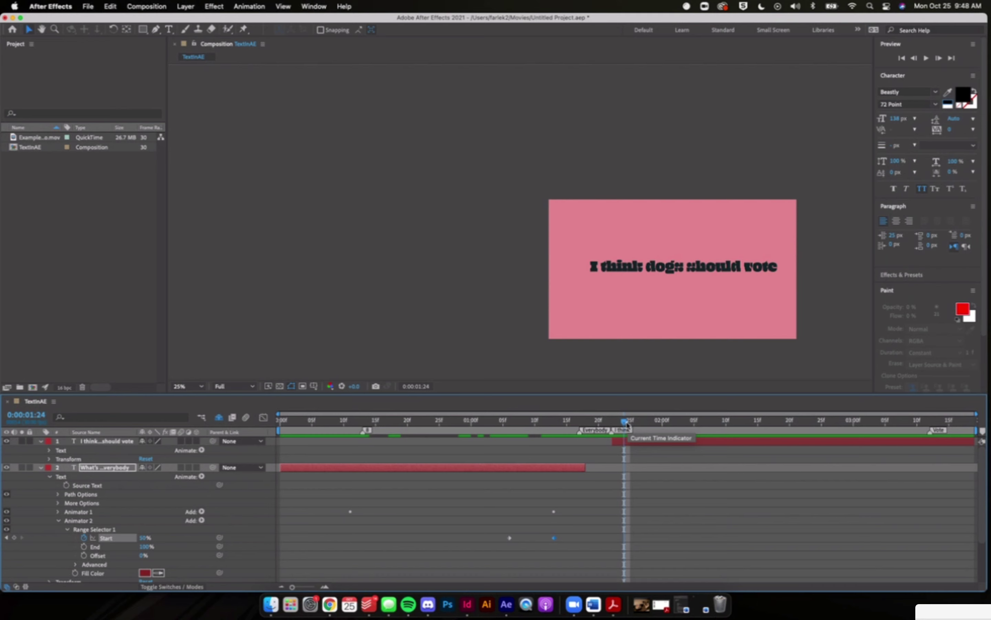
left_click_drag(627, 424, 612, 423)
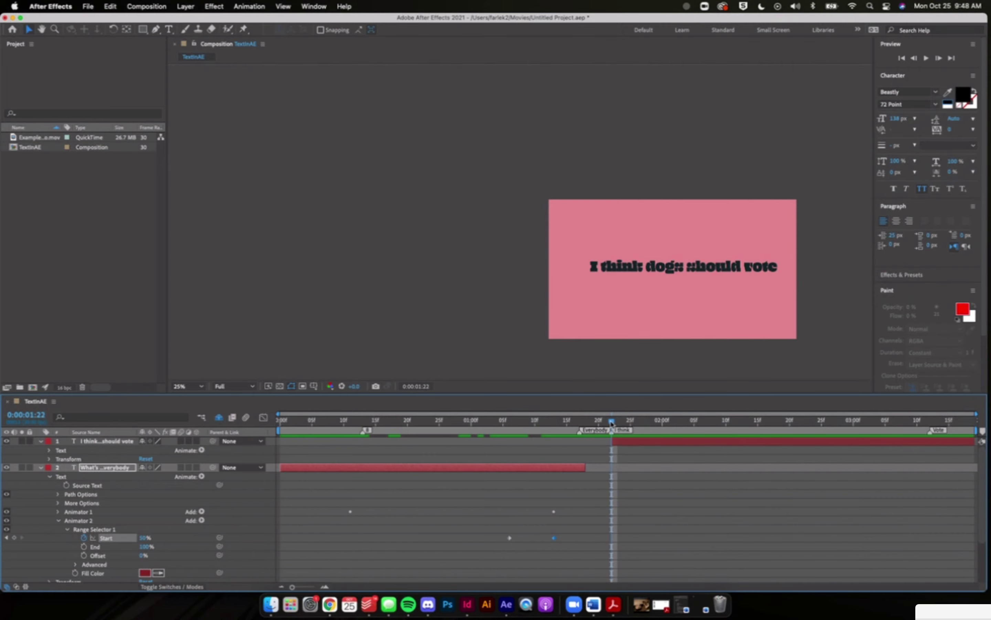
left_click(664, 443)
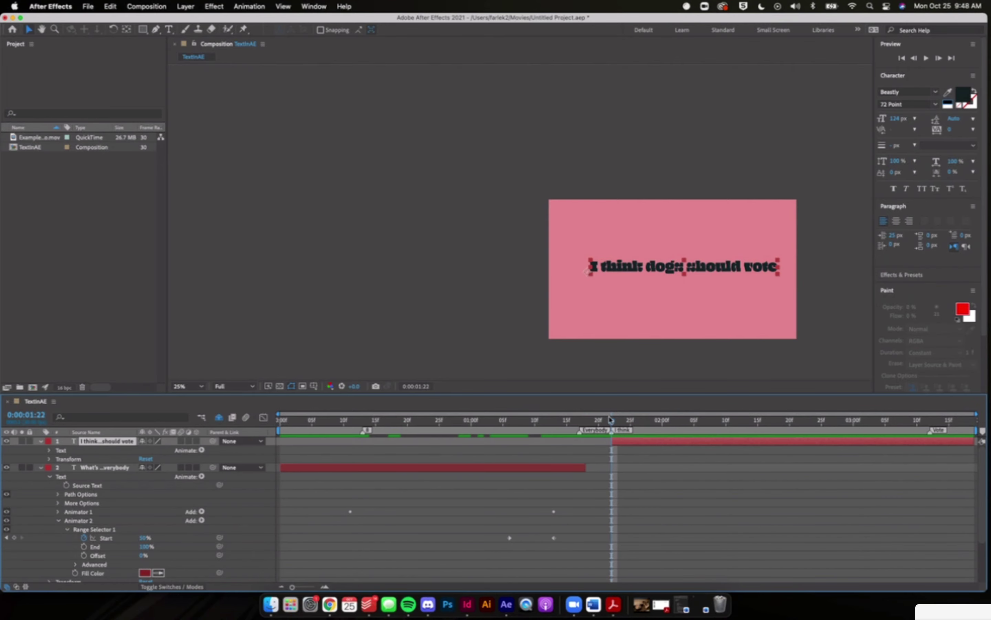
mouse_move(611, 422)
left_mouse_down()
mouse_move(638, 423)
mouse_move(624, 424)
left_mouse_up()
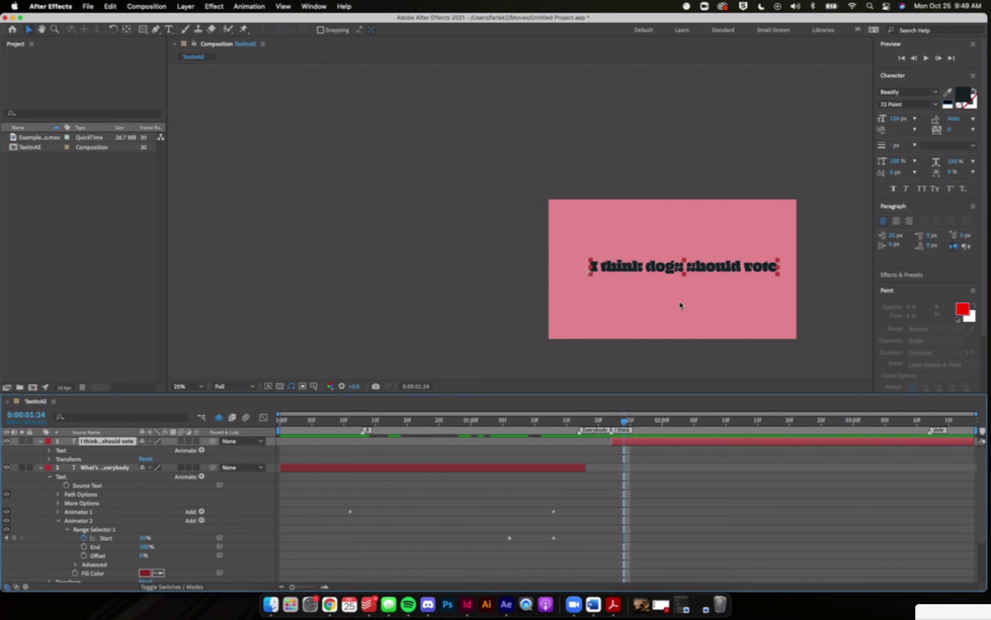
left_click(229, 387)
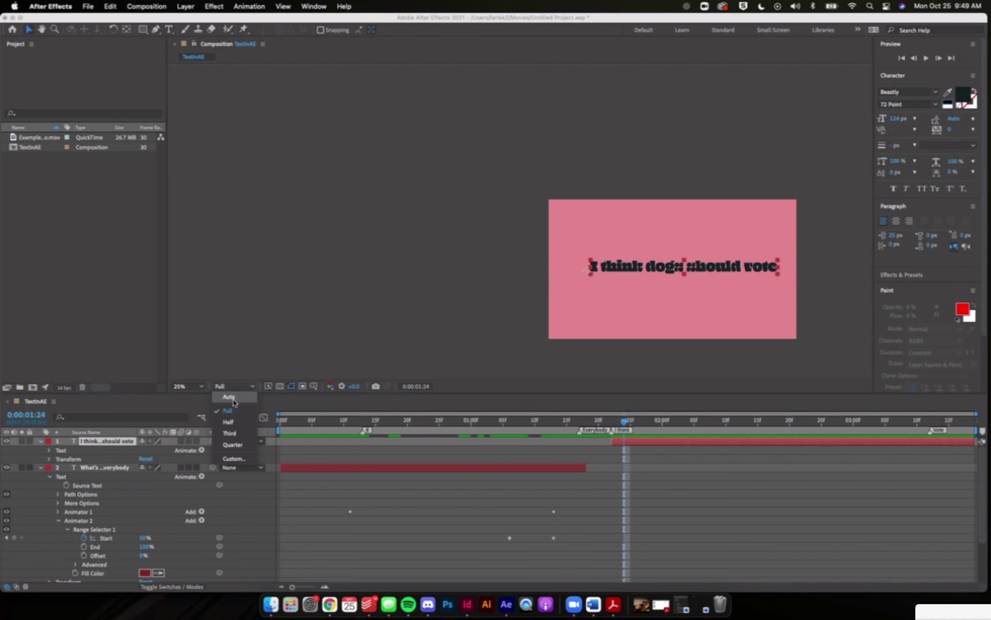
left_click(189, 386)
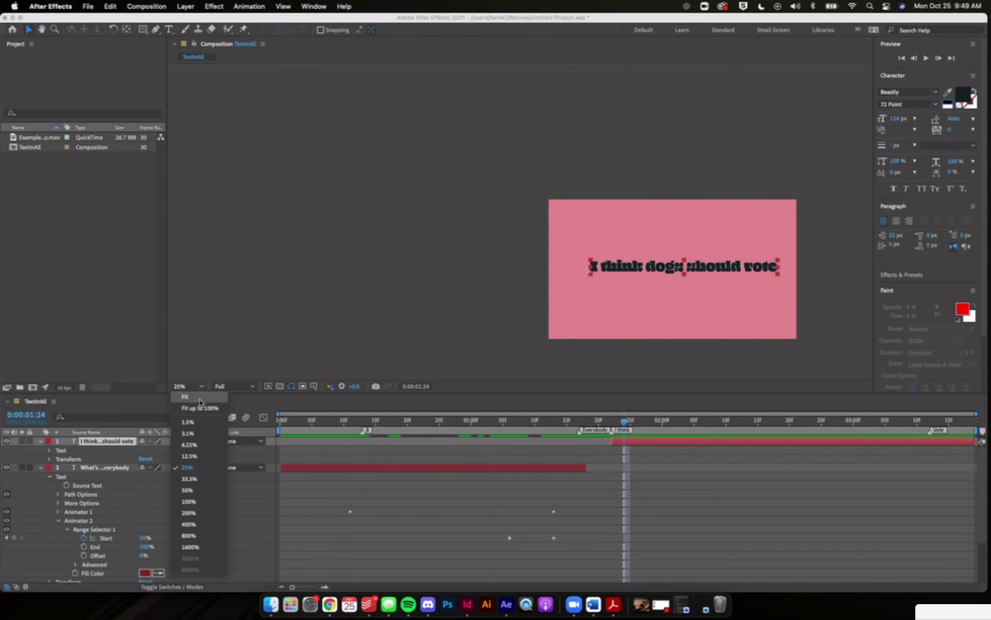
left_click(201, 399)
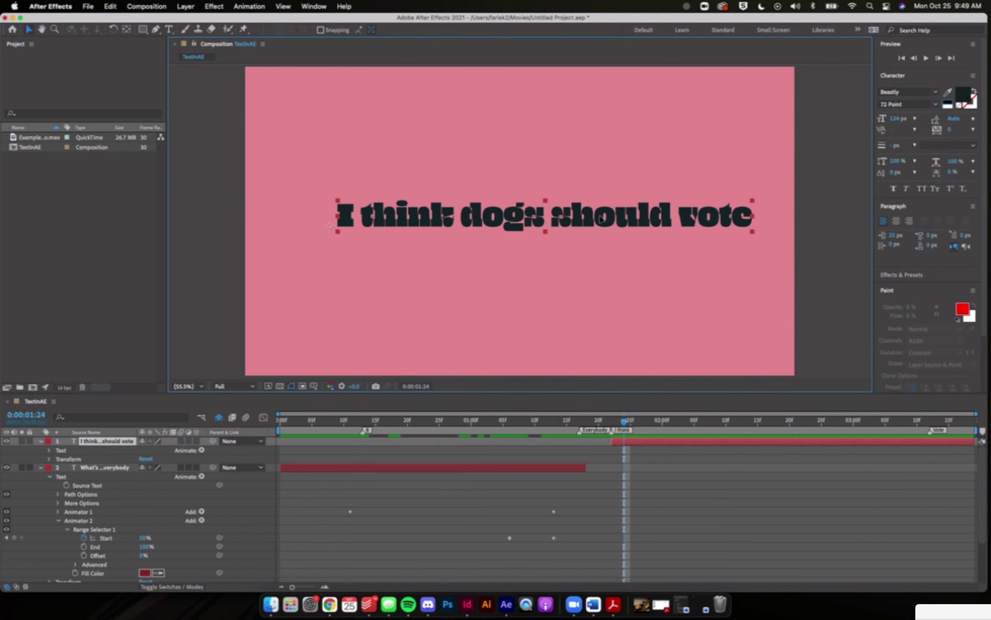
left_click_drag(601, 220, 579, 228)
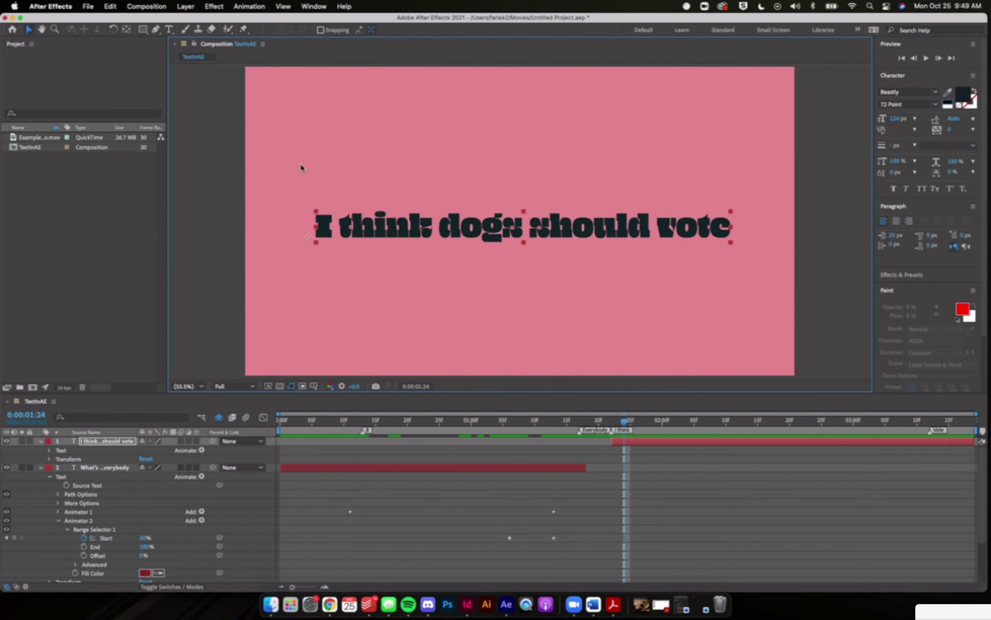
left_click(217, 151)
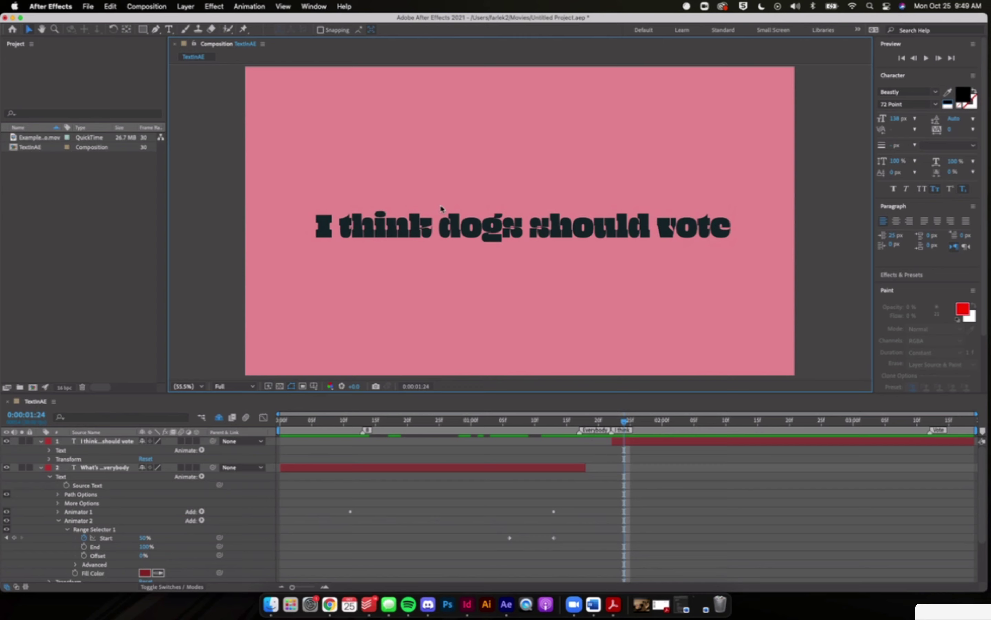
Step: With the Pen tool, draw an open three-point S-shaped mask path on the "I think dogs should vote" layer, rising from beyond the frame's lower left to its upper right
left_click(157, 31)
left_click(677, 441)
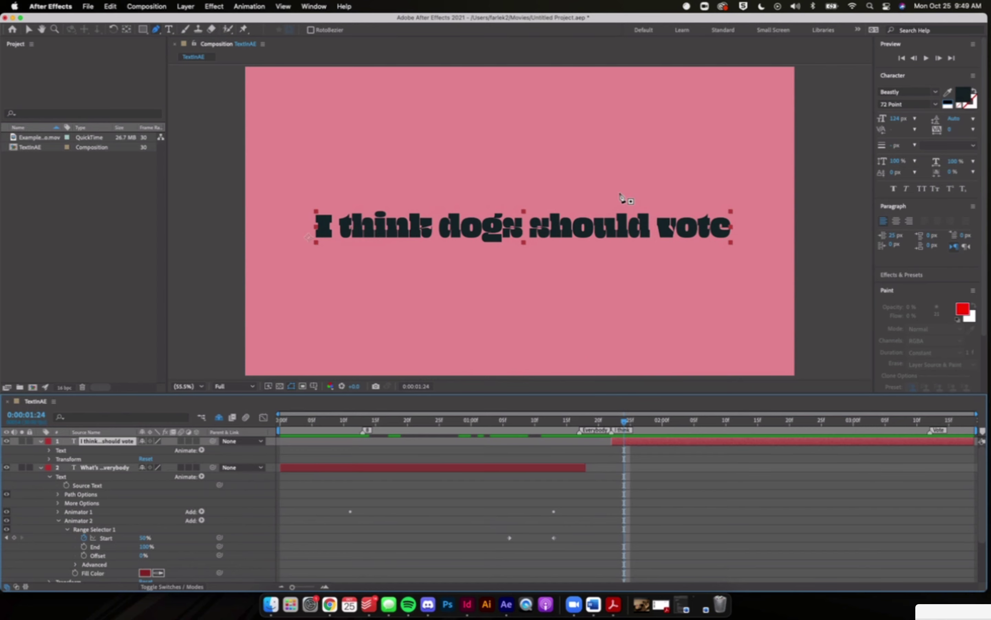
scroll(621, 197, "down", 3)
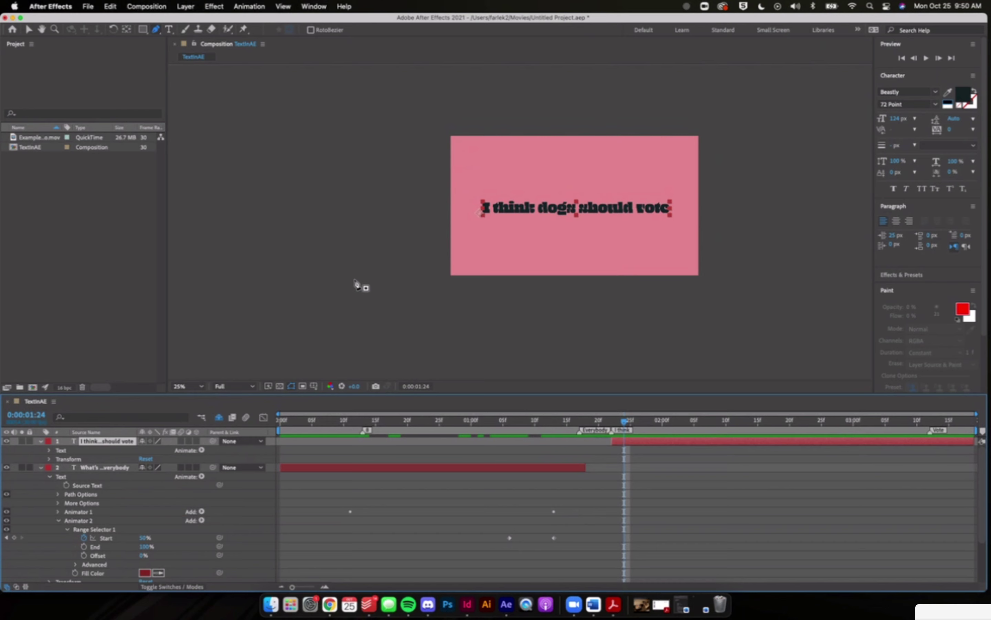
left_click(368, 279)
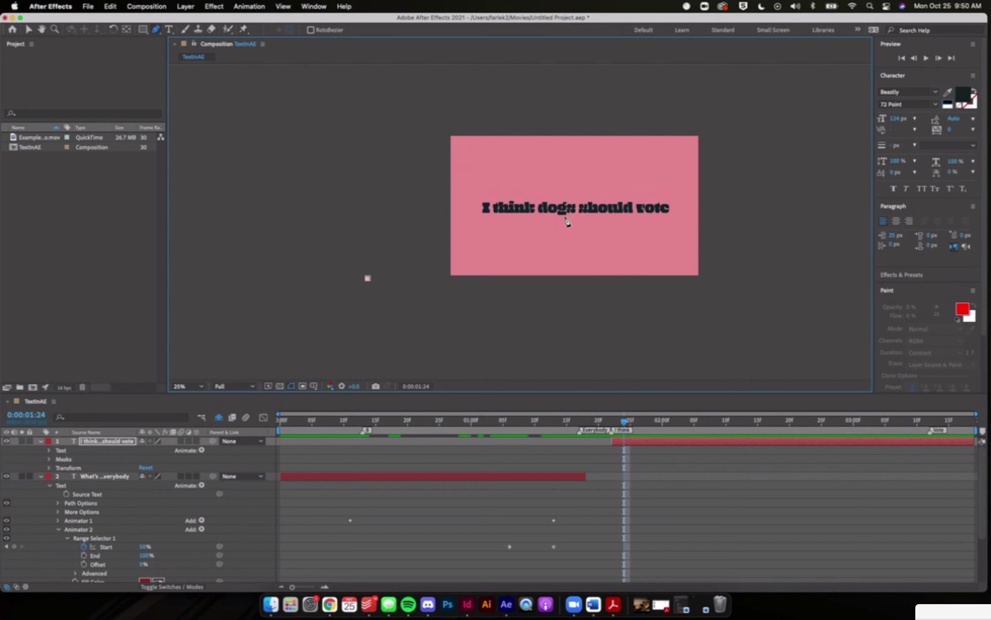
left_click_drag(567, 217, 653, 219)
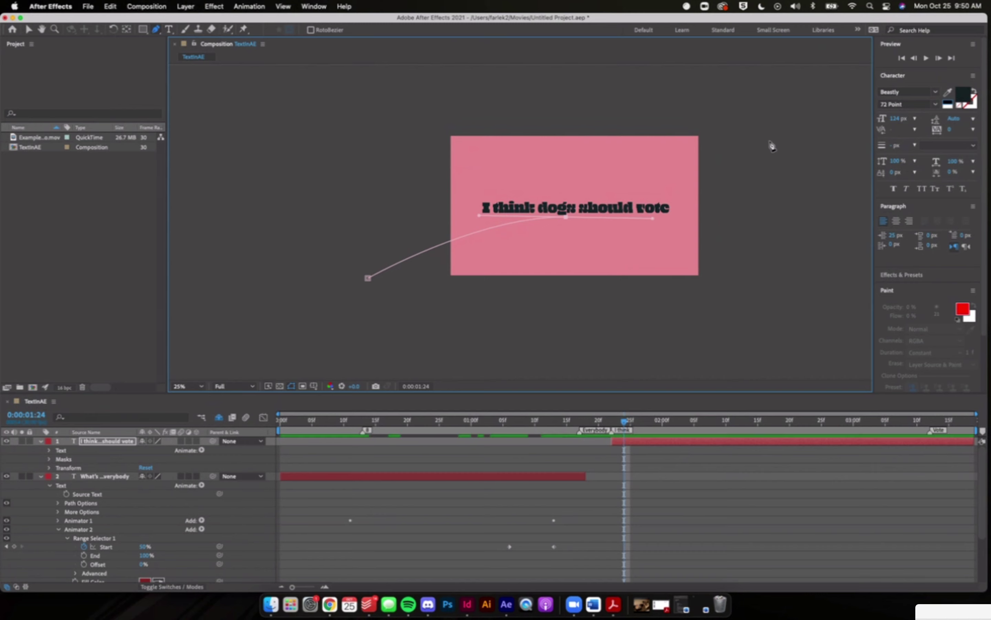
left_click(770, 141)
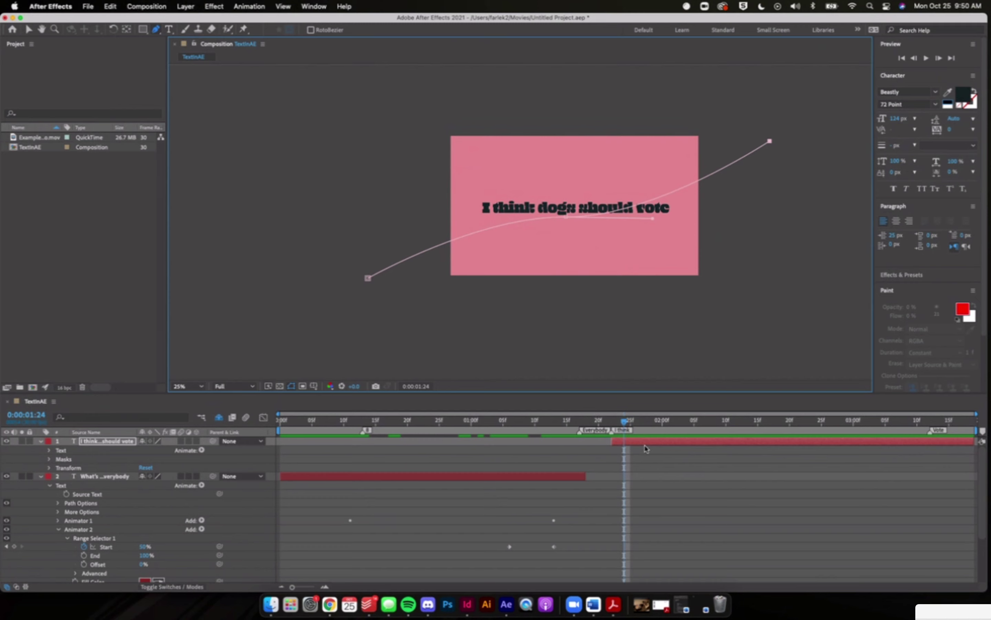
Step: Examine the properties of Mask 1 on the "I think dogs should vote" layer
left_click(648, 446)
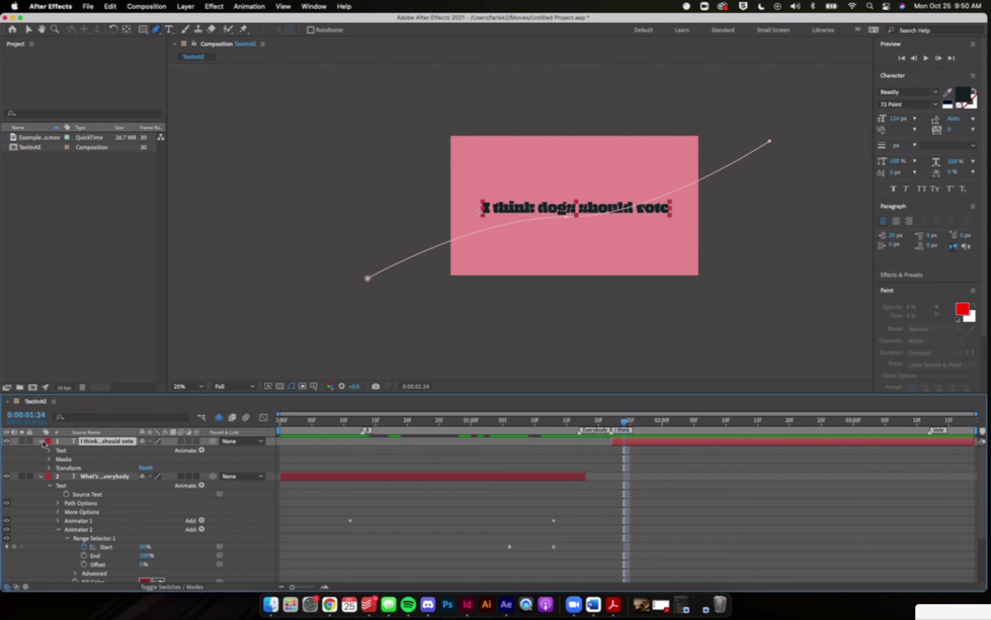
left_click(45, 443)
left_click(45, 442)
left_click(50, 459)
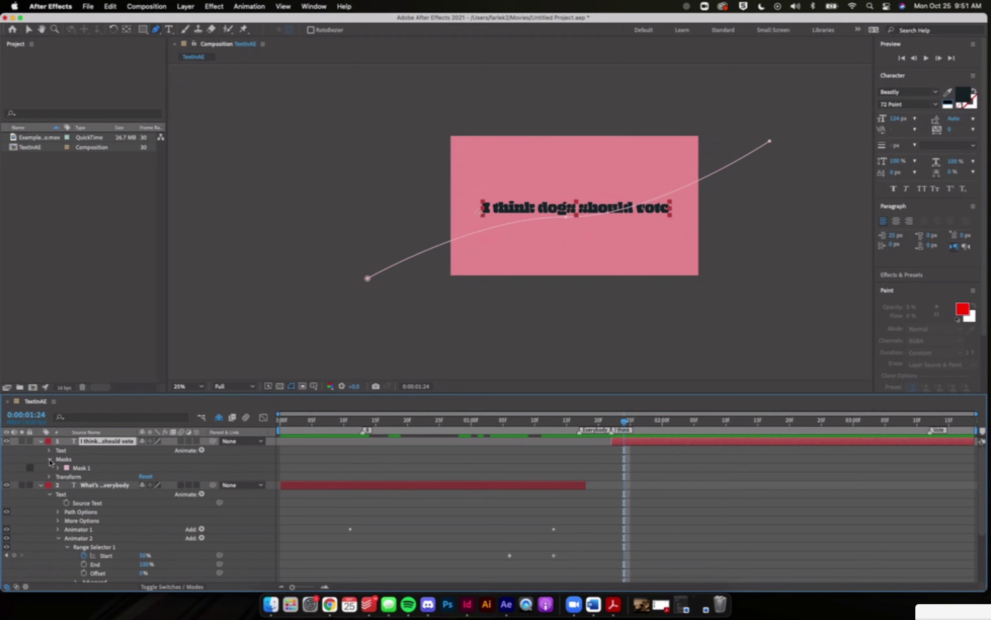
left_click(59, 468)
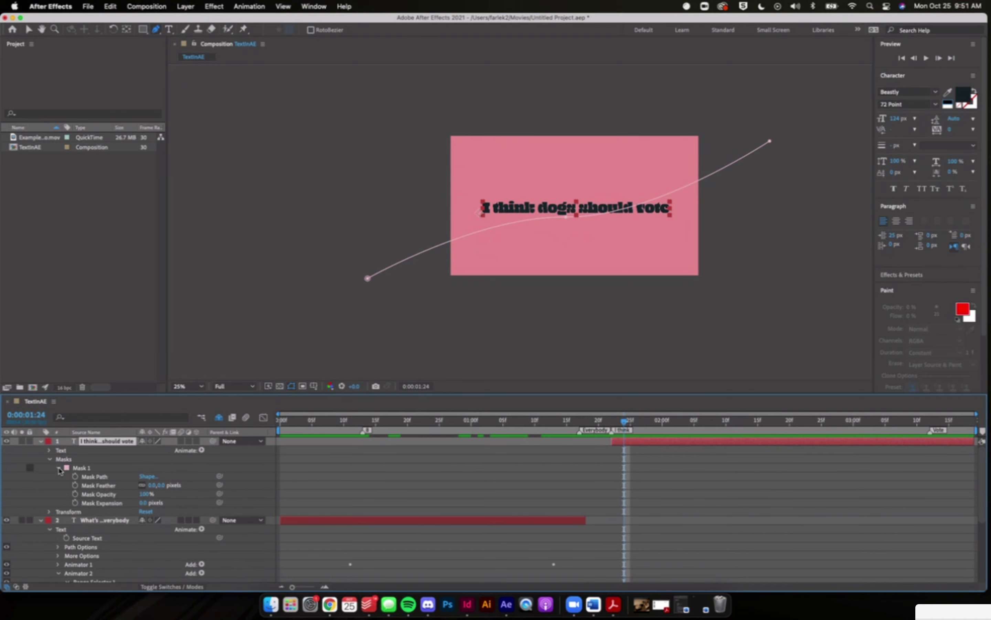
left_click(59, 468)
Step: Set the Path option of the "I think dogs should vote" text to Mask 1
left_click(50, 450)
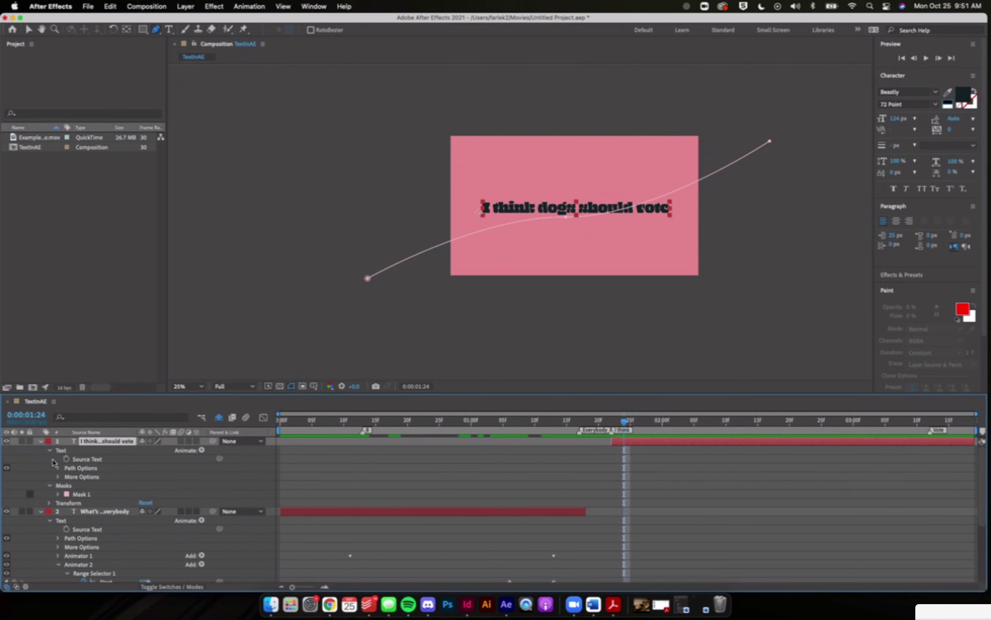
left_click(58, 469)
left_click(58, 468)
left_click(50, 451)
left_click(50, 451)
left_click(58, 469)
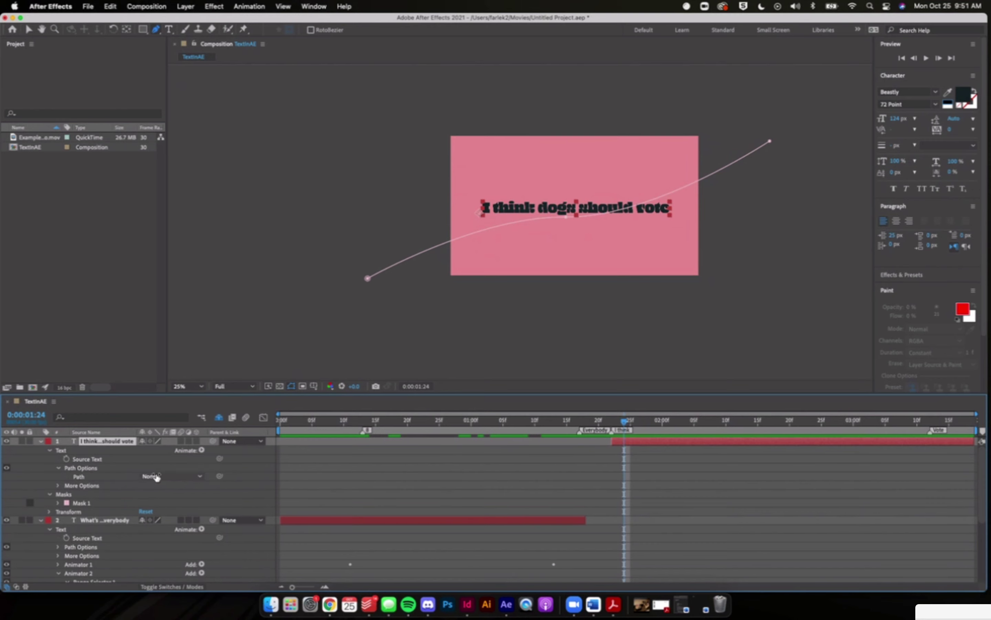
left_click(173, 477)
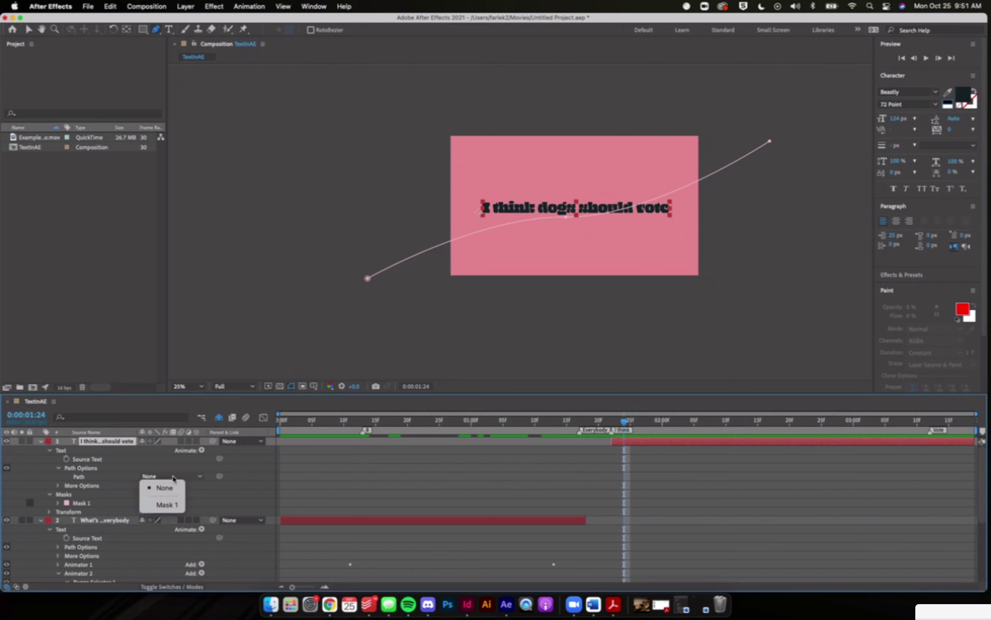
left_click(164, 504)
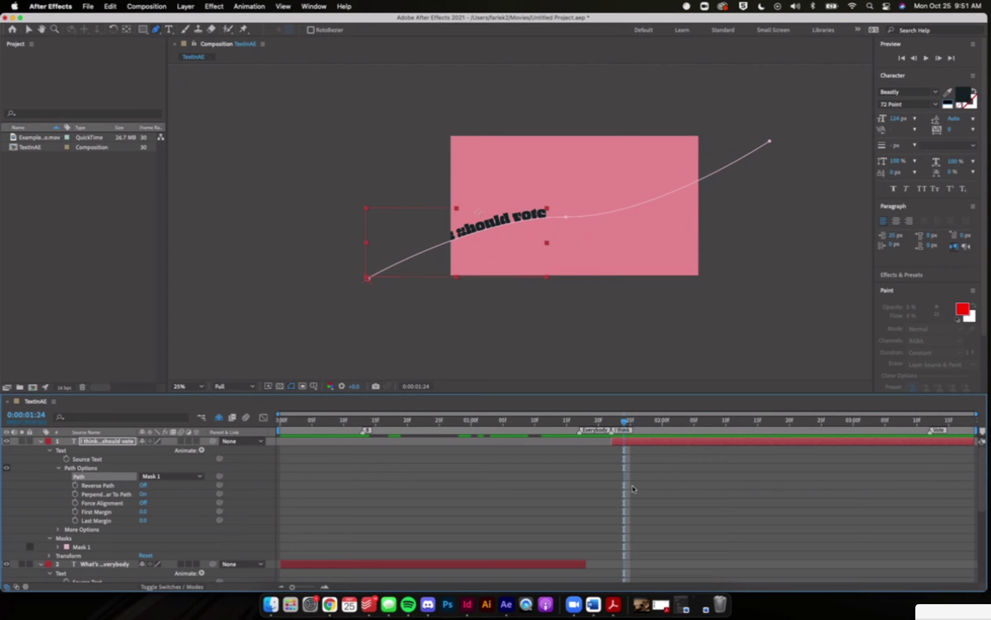
Step: At 0:00:01:22, keyframe the text's First Margin at about -856 to move it beyond the frame's lower-left edge
left_click_drag(625, 421, 617, 425)
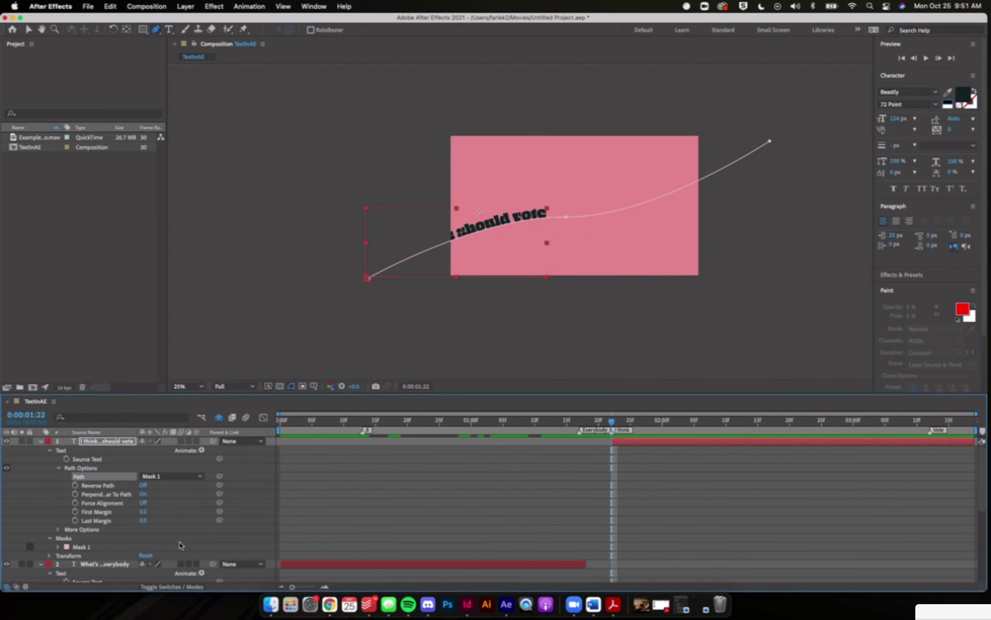
left_click(75, 512)
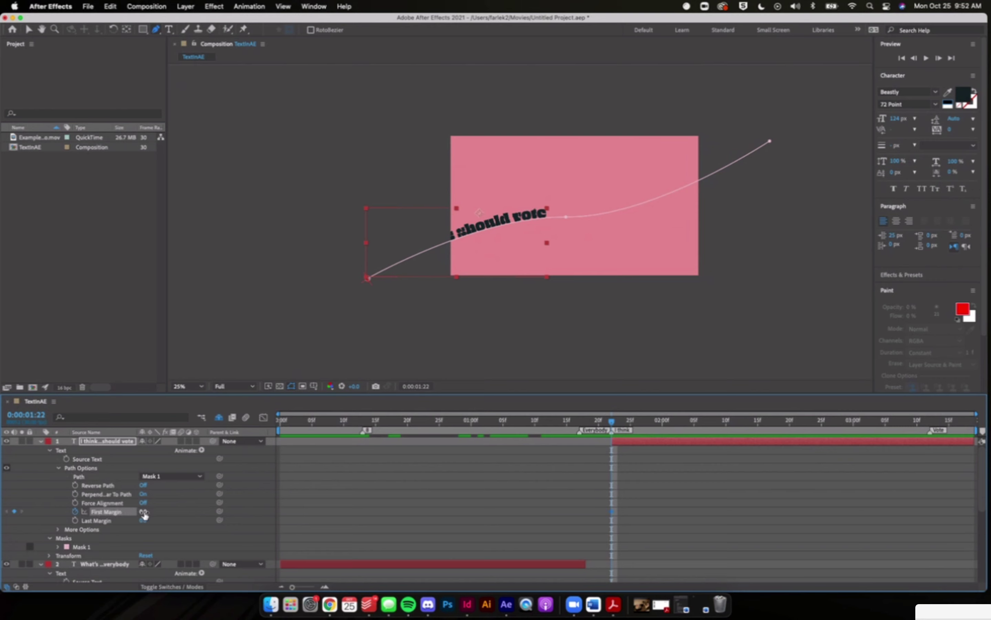
left_click_drag(144, 514, 8, 516)
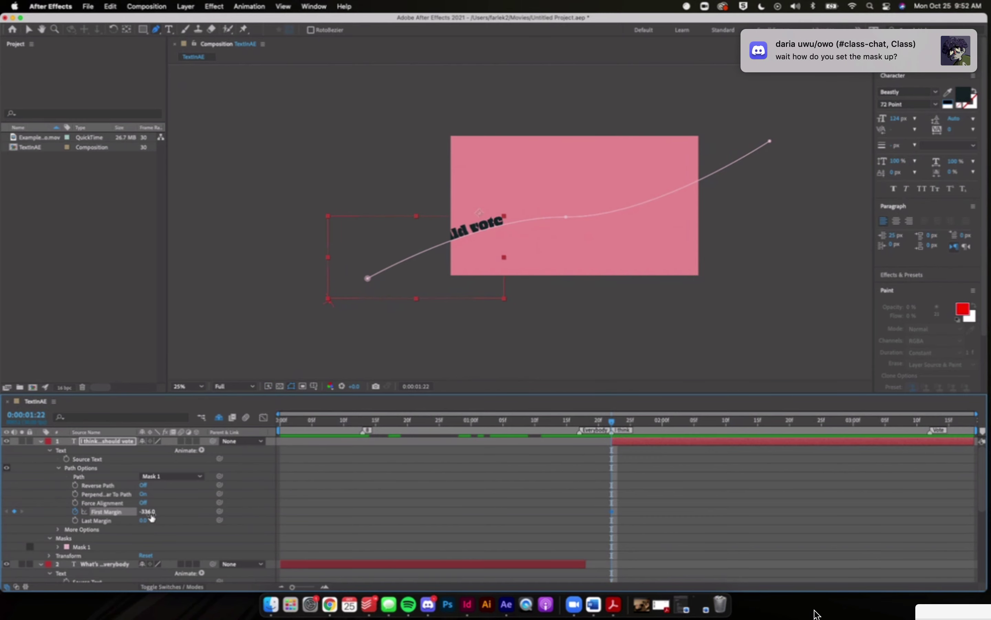
left_click_drag(151, 517, 73, 528)
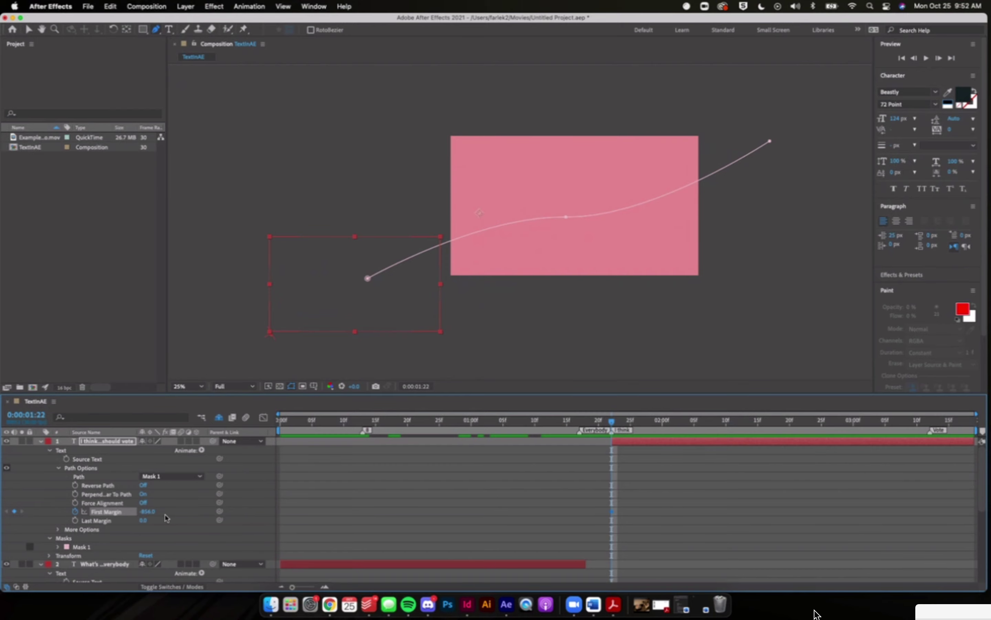
Step: Check the newest question in the Discord class chat and return to After Effects
left_click(428, 605)
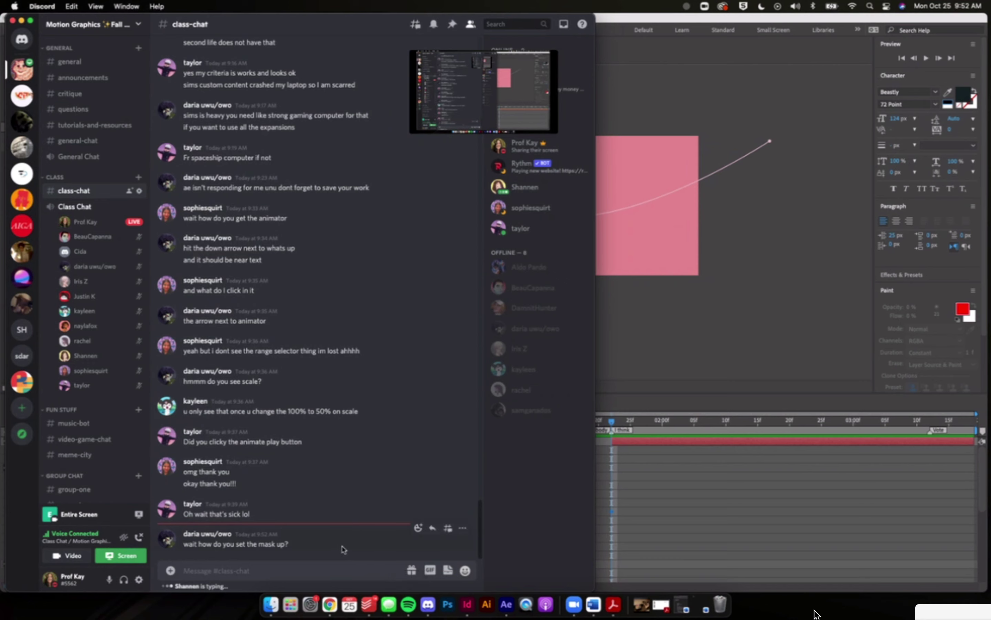
left_click(703, 357)
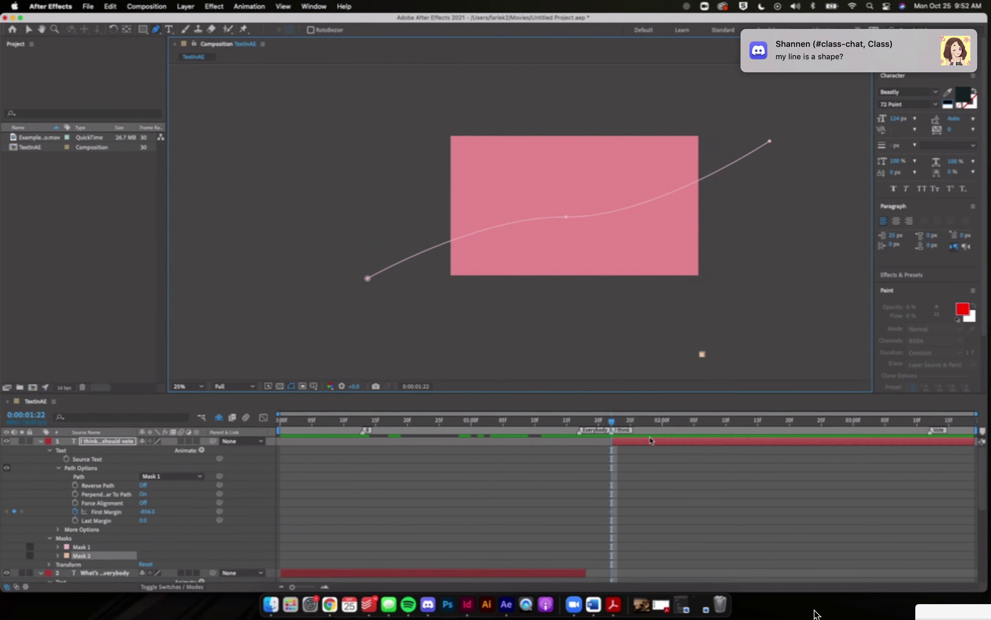
Step: Undo the margin, path and mask point edits, and delete Mask 1 from the "I think dogs should vote" layer
key("Delete")
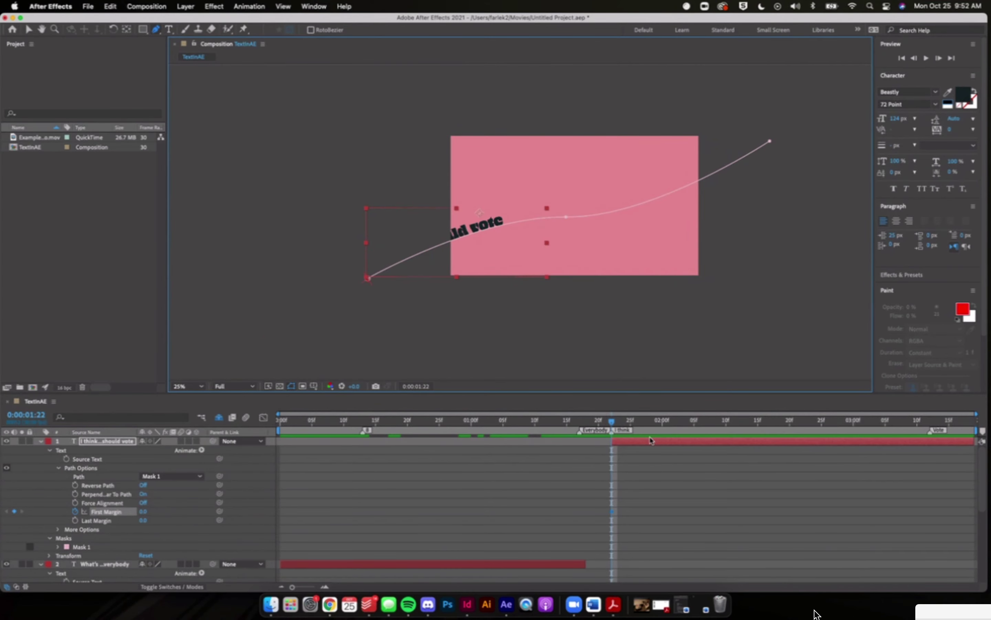
key("super+z")
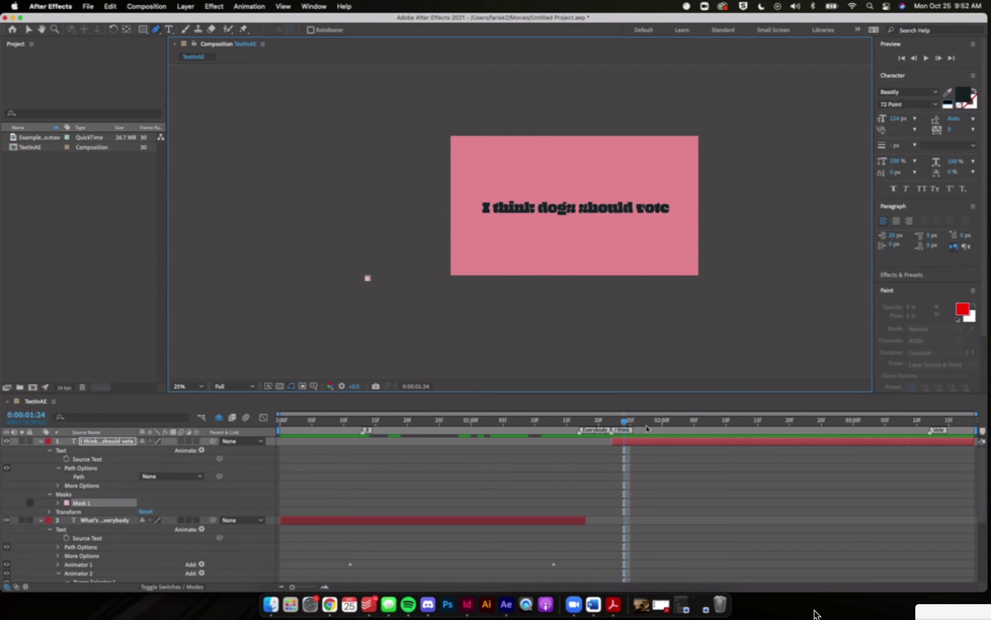
key("Delete")
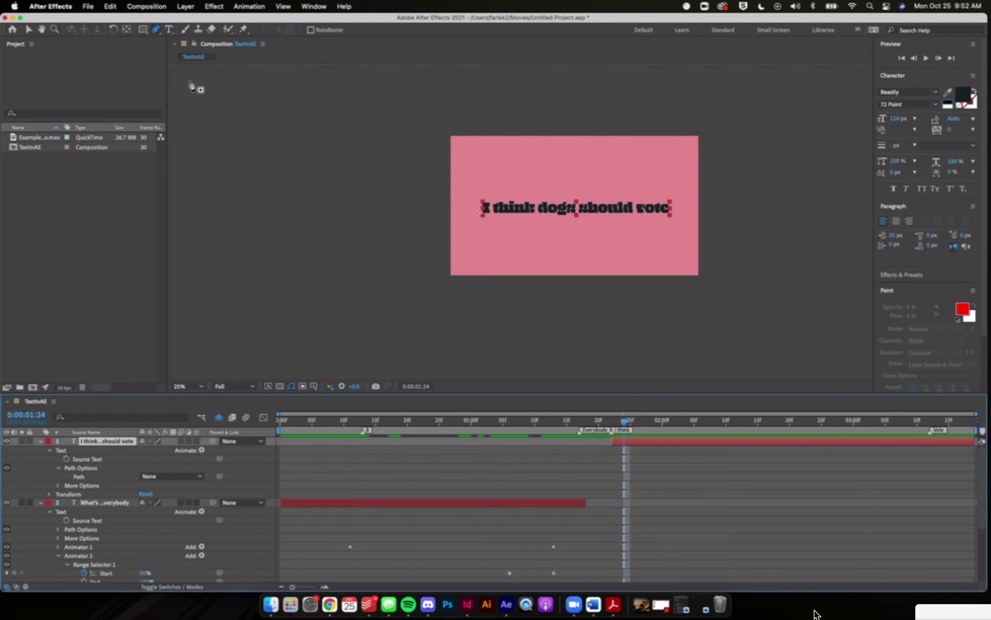
Step: With the Pen tool, draw a new open three-point S-shaped mask from beyond the frame's lower left through its middle to beyond the upper right
left_click(157, 34)
left_click(367, 280)
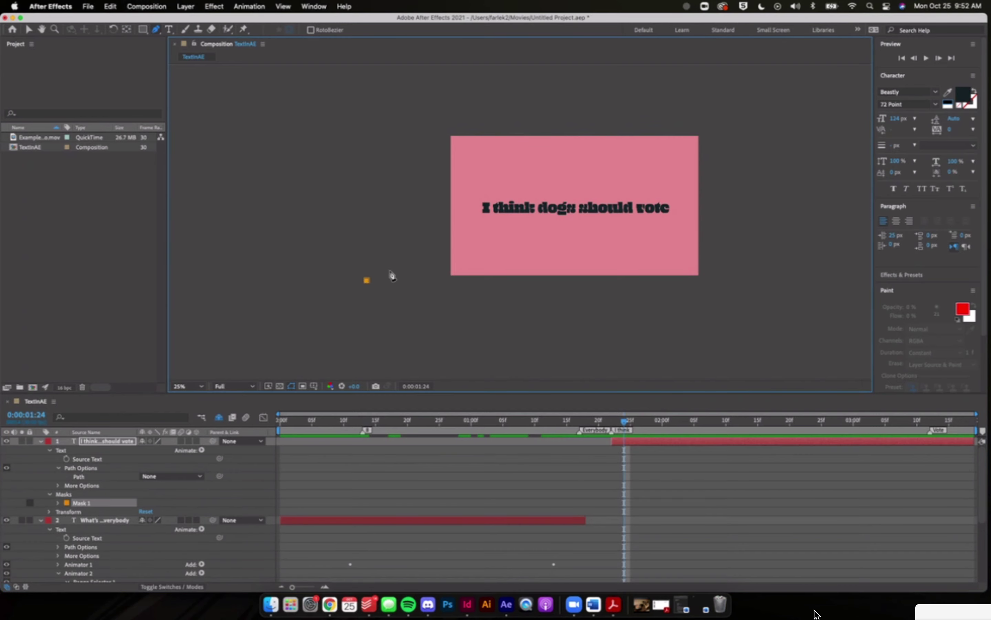
left_click_drag(566, 210, 663, 208)
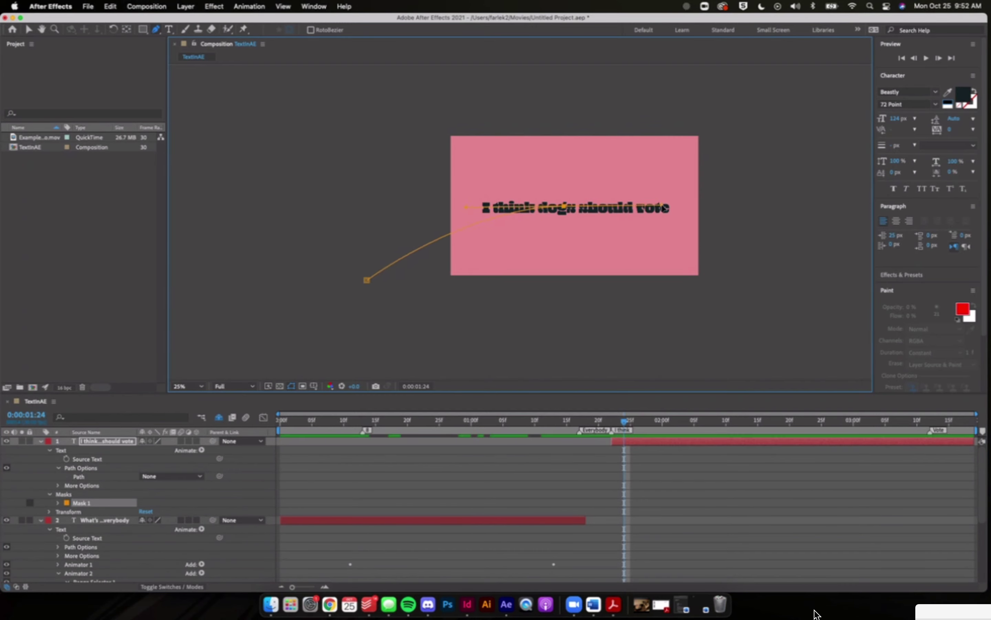
left_click(793, 125)
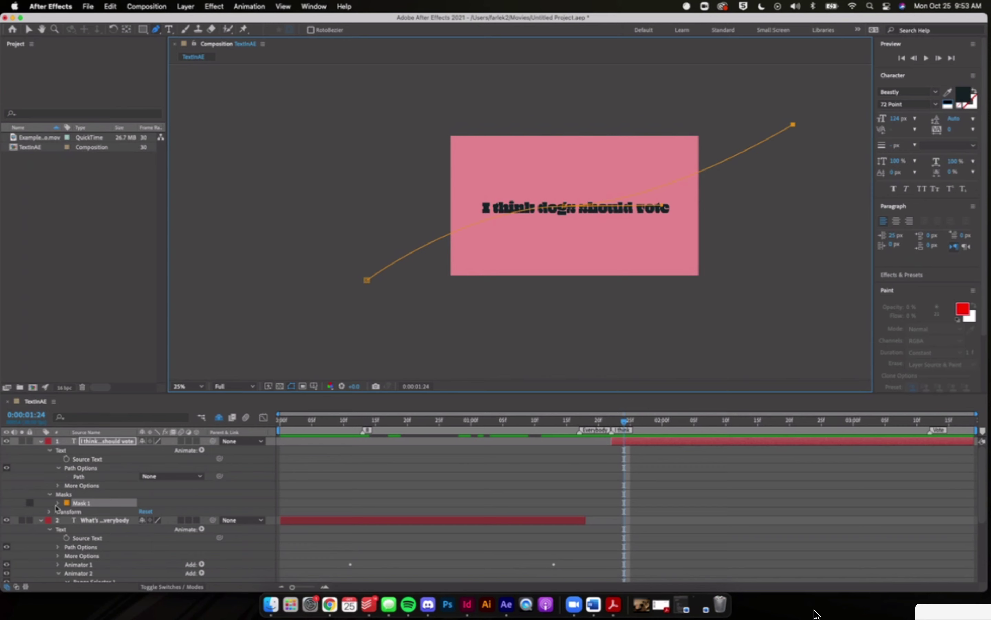
Step: Make the "I think dogs should vote" text follow the newly drawn Mask 1 through its Path option
left_click(41, 443)
left_click(41, 442)
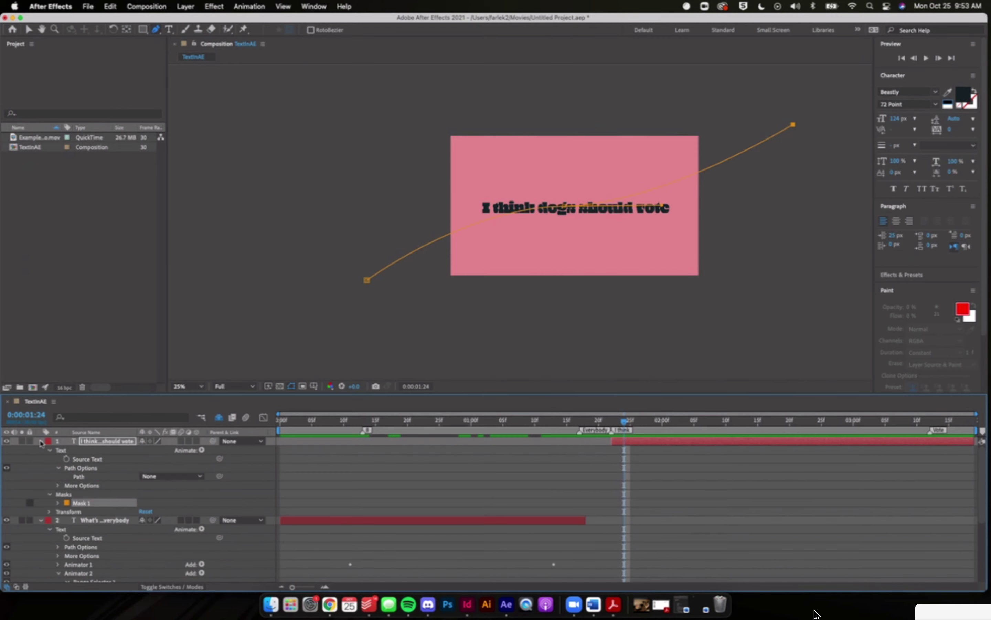
left_click(49, 450)
left_click(50, 450)
left_click(59, 468)
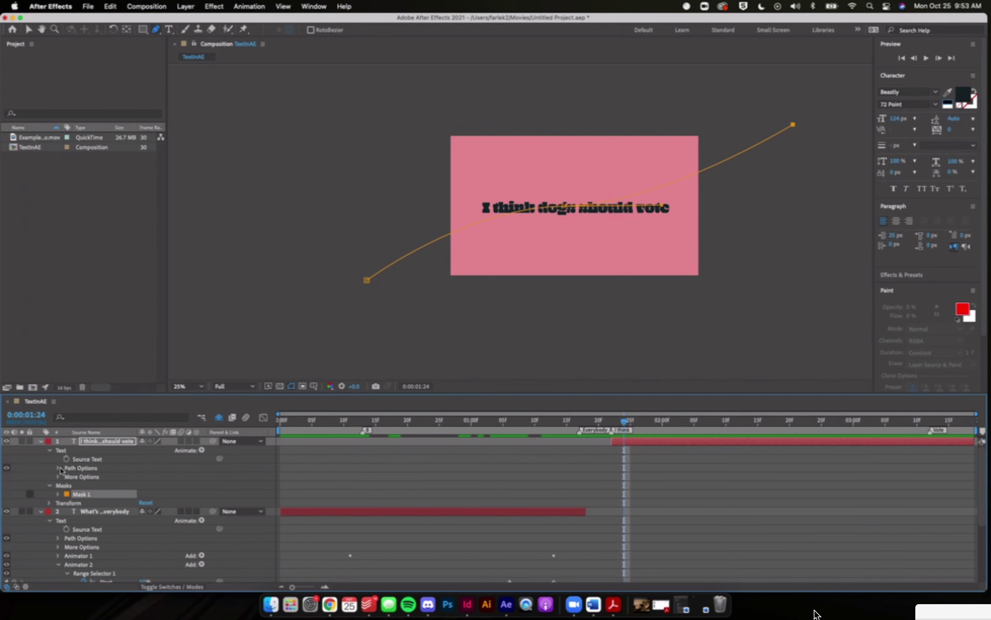
left_click(60, 469)
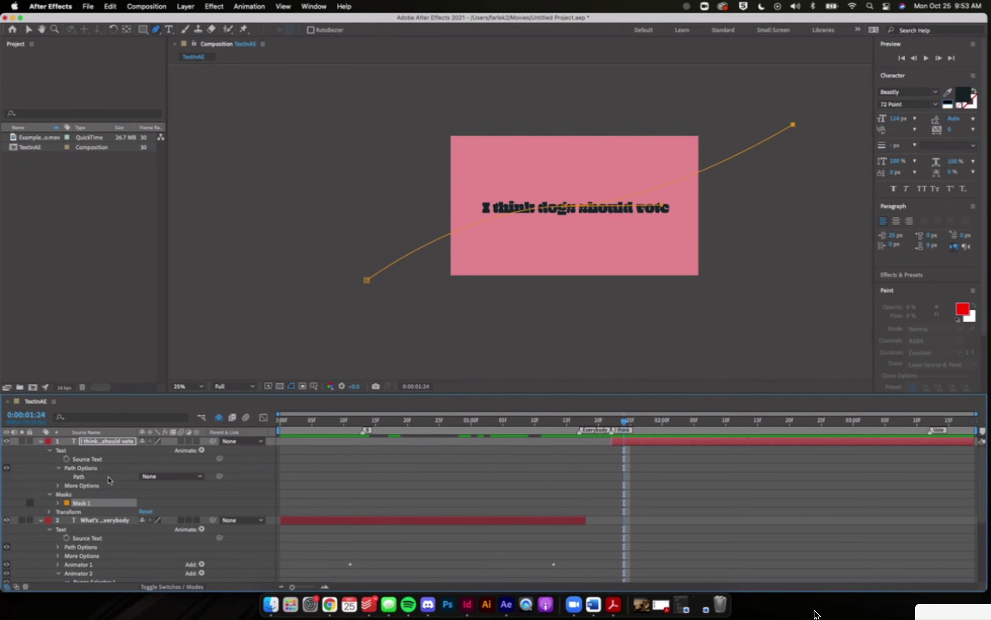
left_click(172, 476)
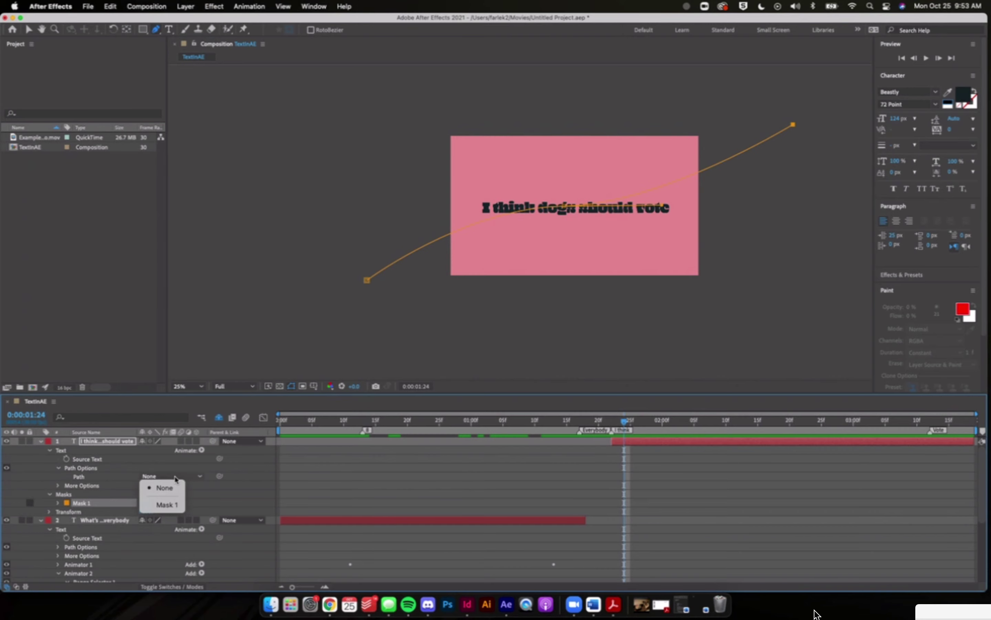
left_click(166, 505)
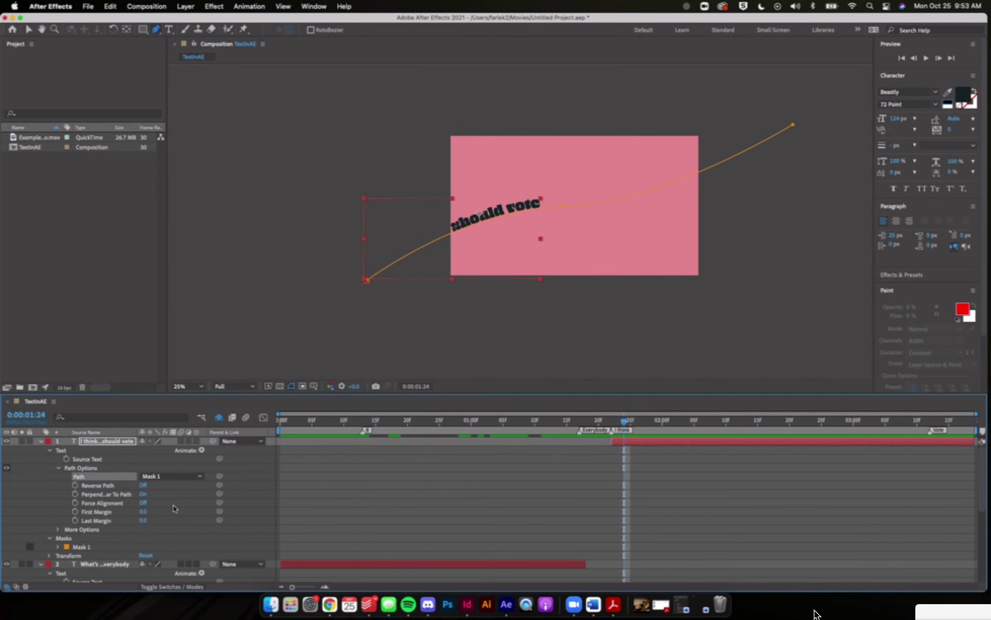
Step: Read the latest messages in the Discord class chat and switch back to After Effects
left_click(429, 604)
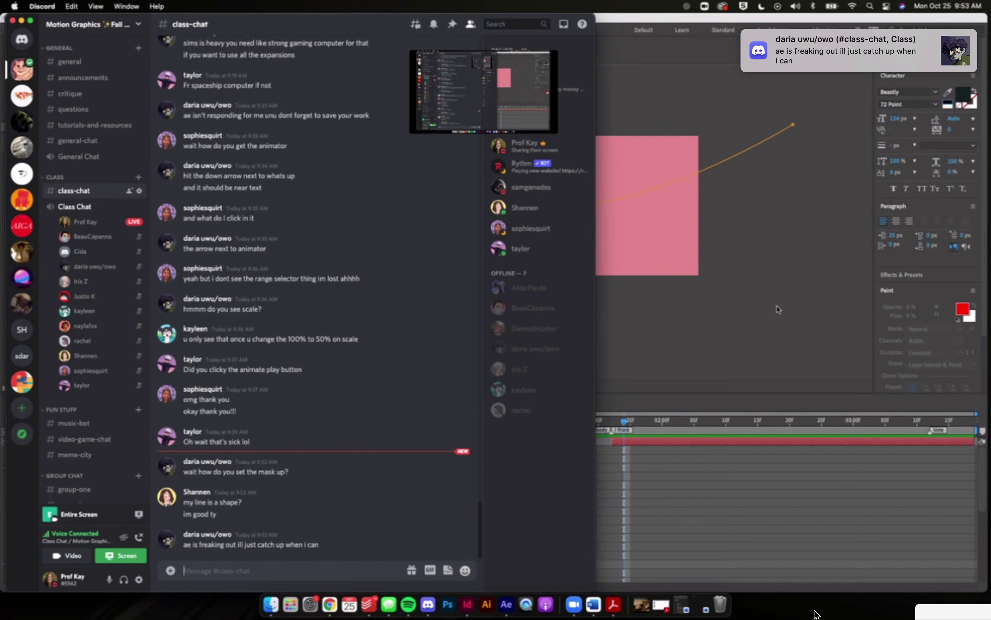
left_click(779, 309)
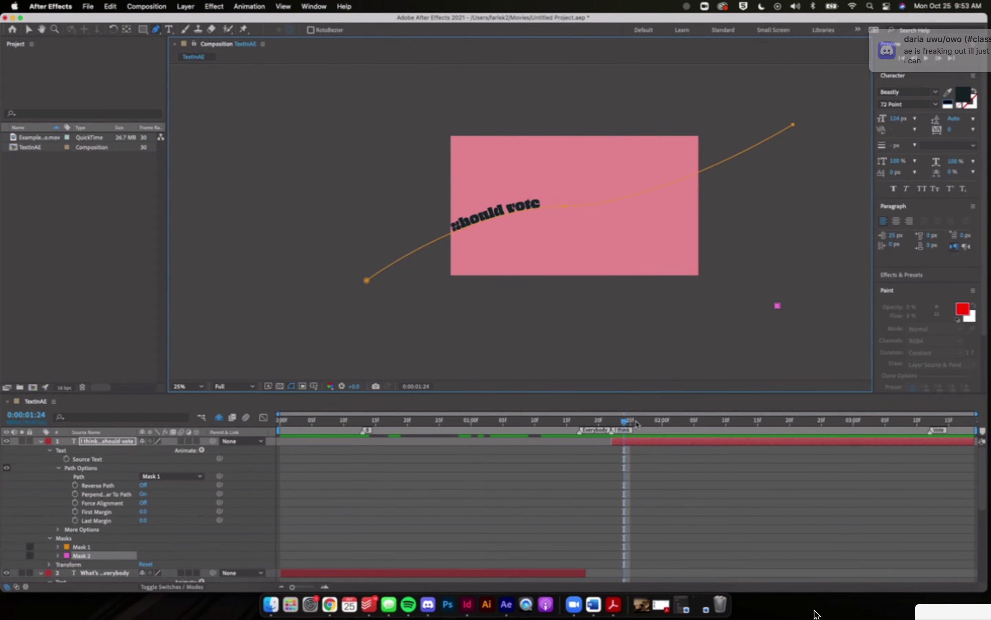
Step: At 0:00:01:22, keyframe First Margin at about -783 so the text starts outside the frame's lower-left side
left_click(624, 422)
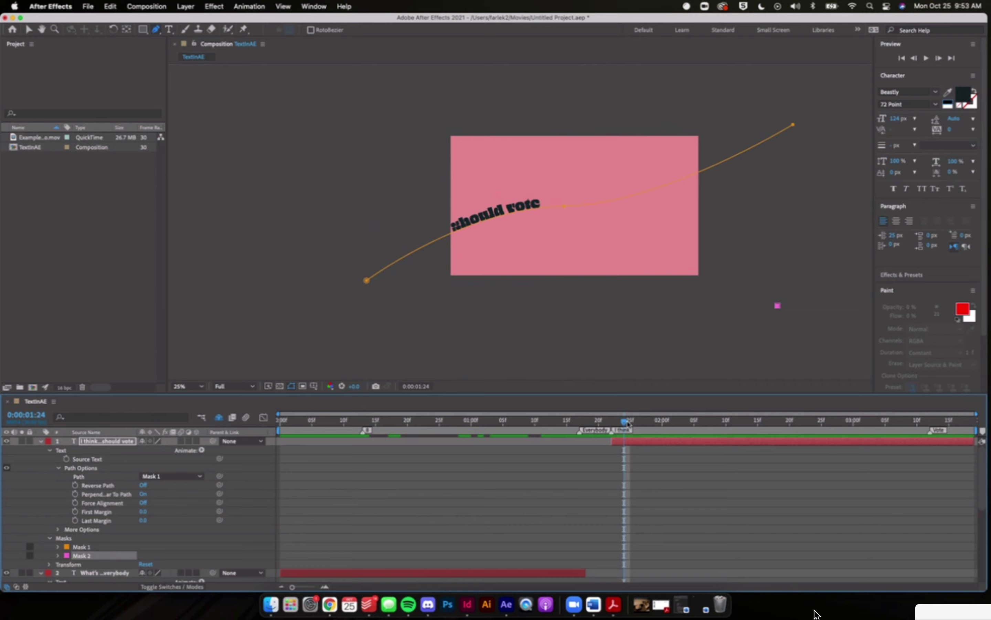
key("Page_Up")
key("Page_Up")
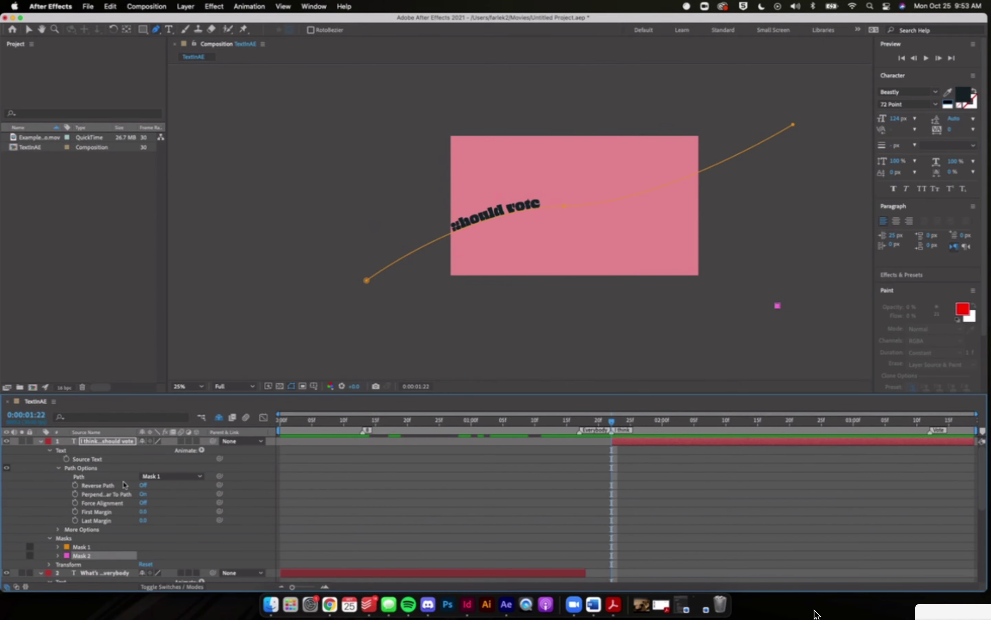
left_click(75, 511)
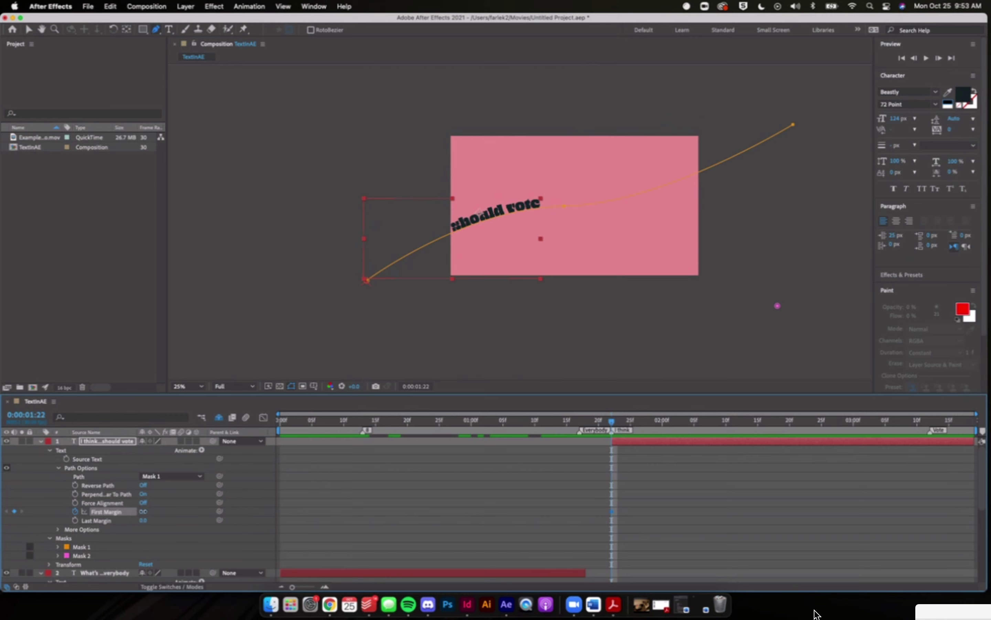
left_click_drag(142, 511, 49, 512)
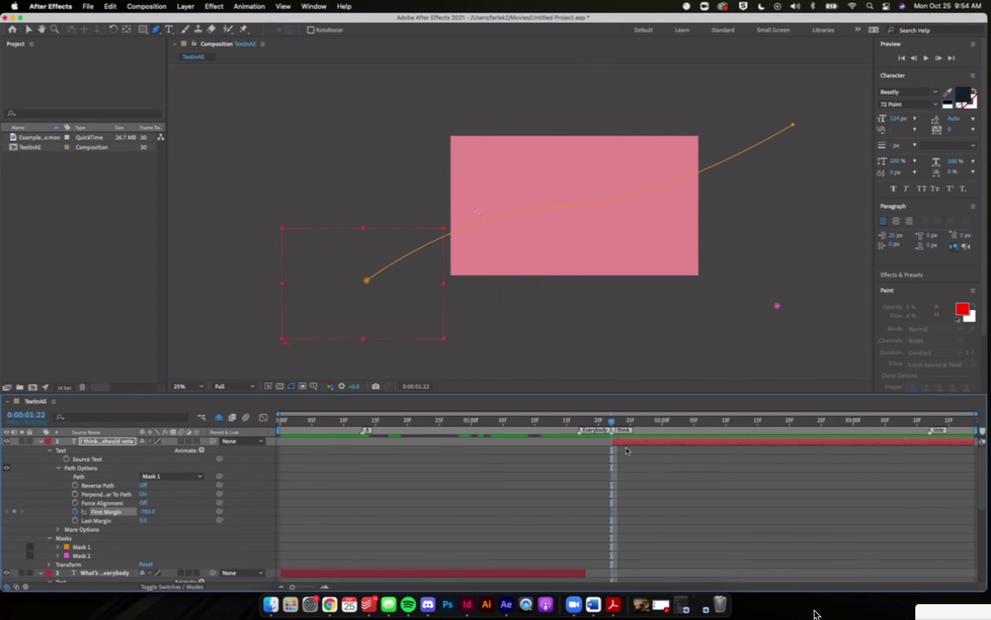
Step: At 0:00:02:18, set First Margin to about 970 to centre the text in the frame, and play the animation from 0:00:01:21
left_click_drag(613, 422, 781, 424)
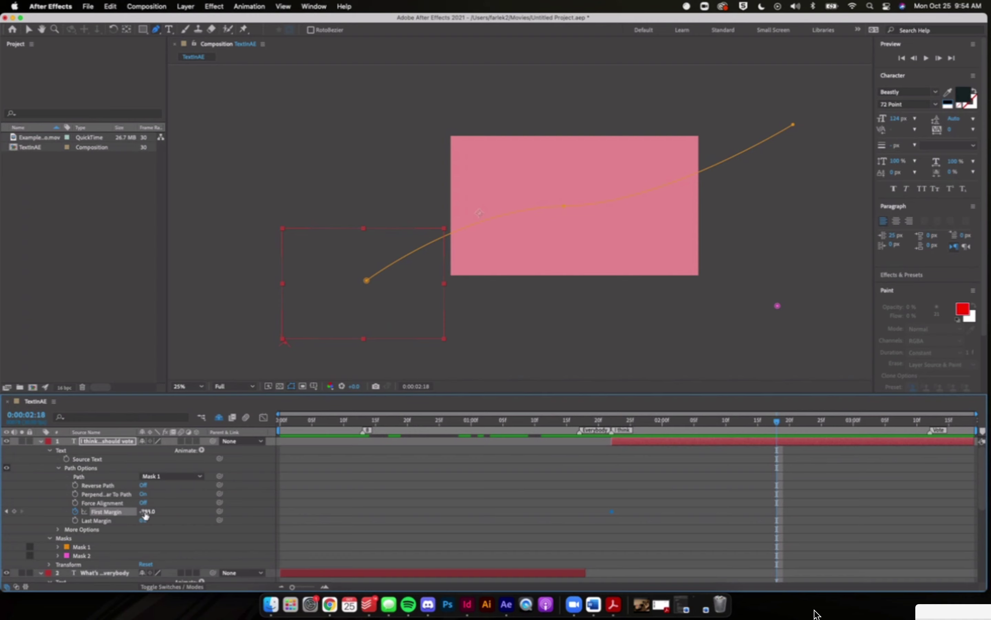
left_click_drag(144, 512, 244, 512)
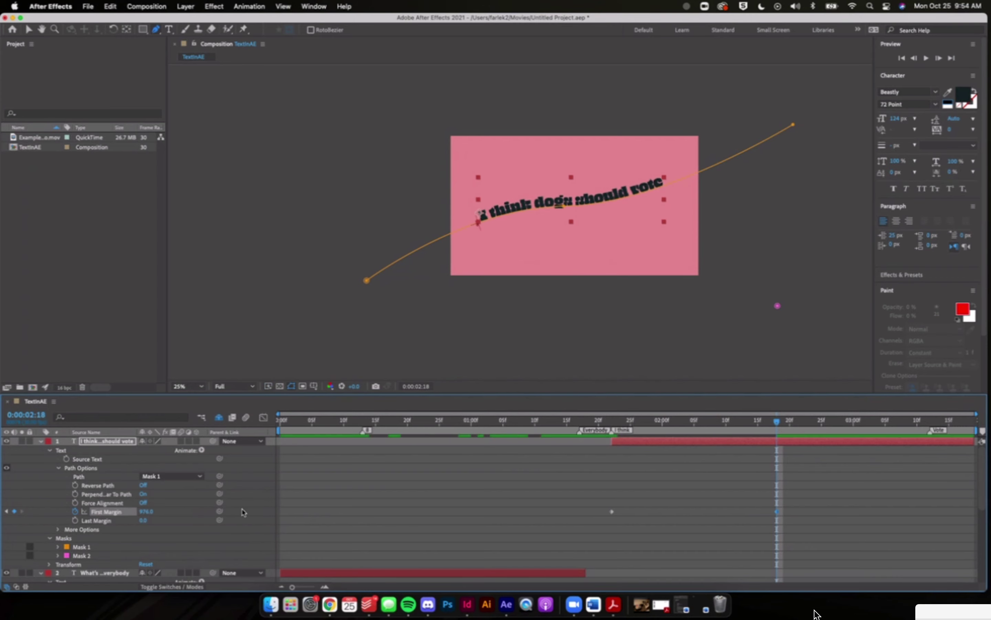
left_click(606, 421)
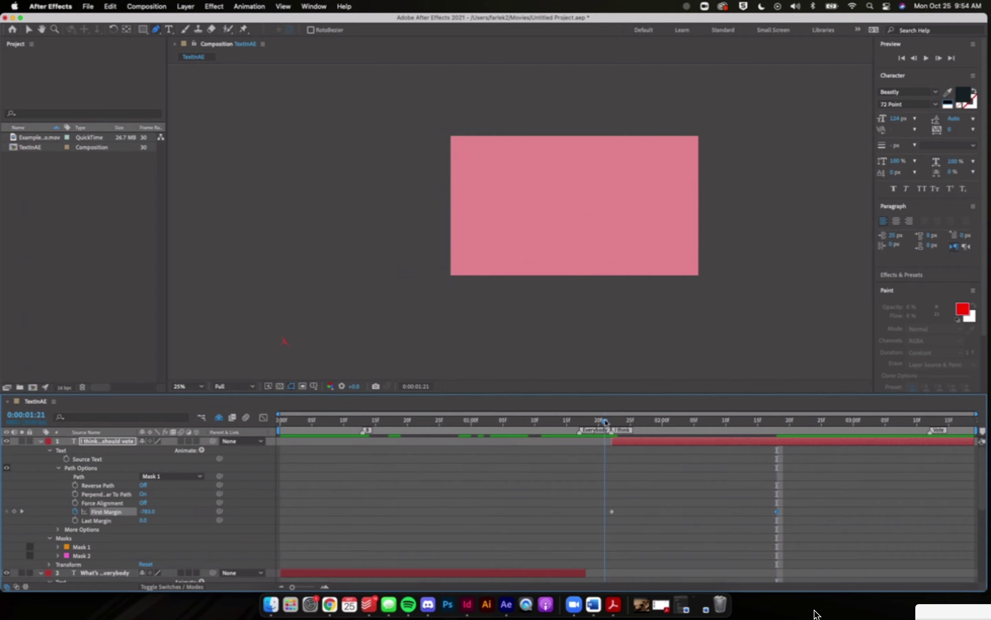
key("space")
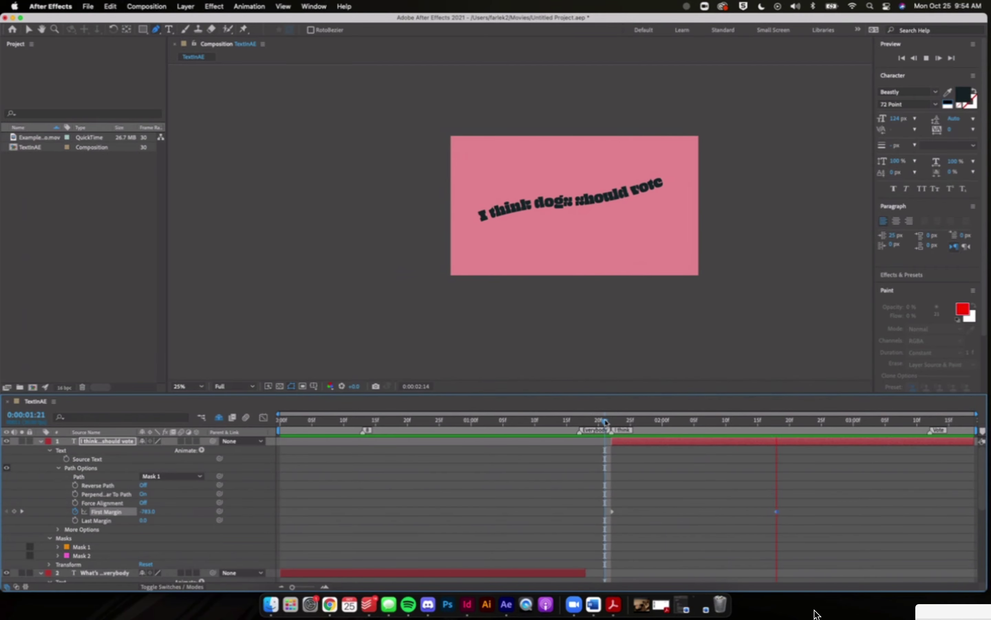
key("space")
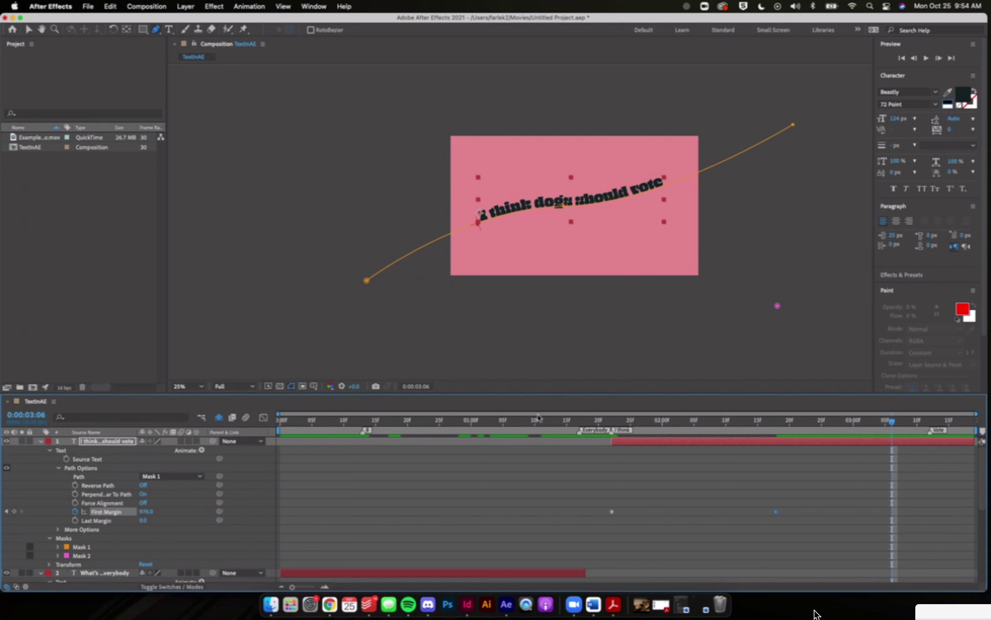
Step: Apply Easy Ease to the two First Margin keyframes of the "I think dogs should vote" text
left_click(777, 421)
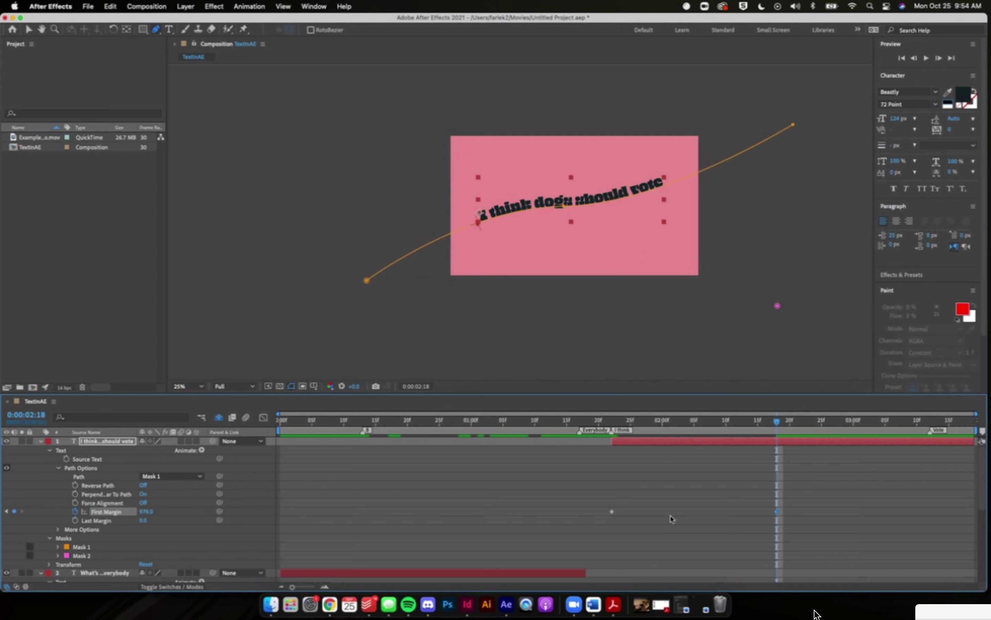
mouse_move(612, 513)
right_click(613, 512)
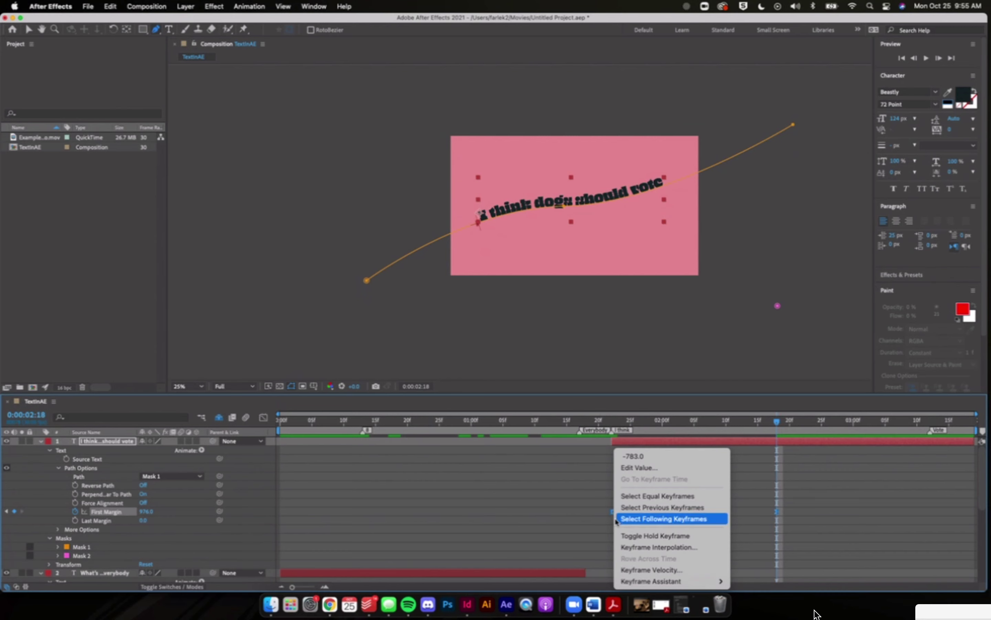
mouse_move(655, 583)
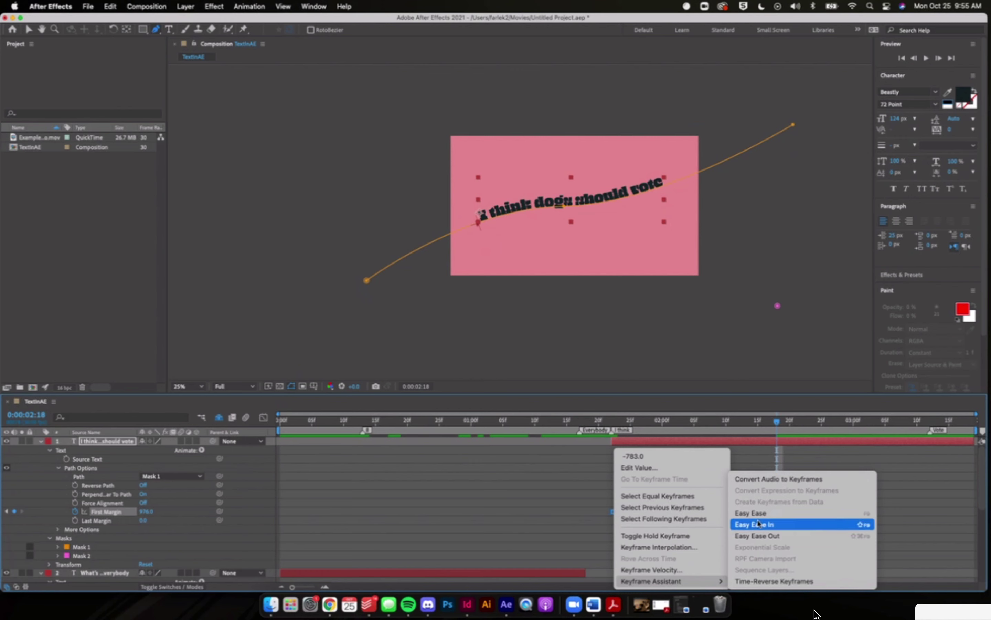
left_click(517, 532)
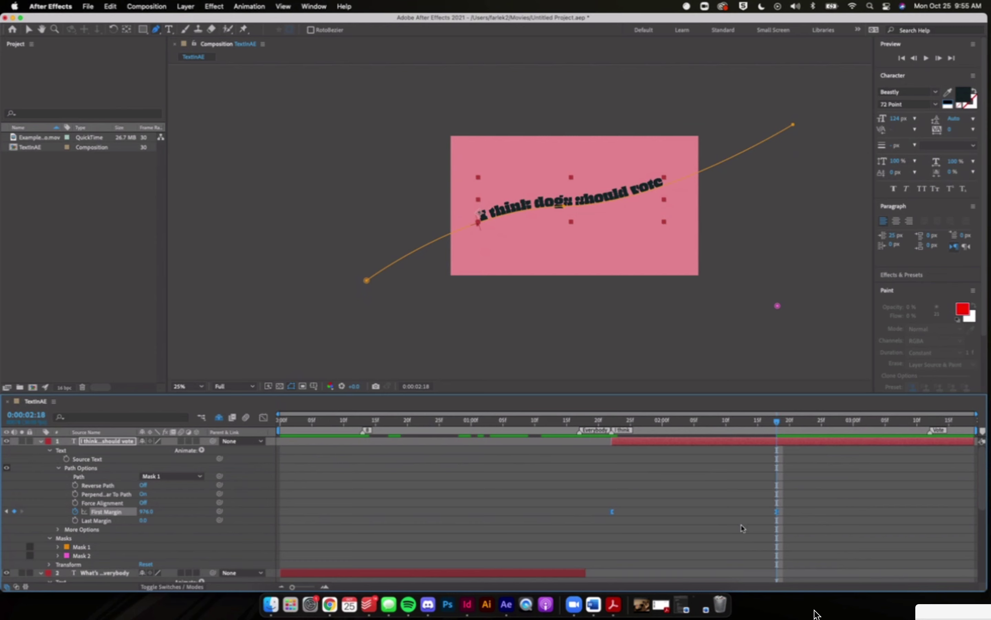
Step: In the First Margin speed graph, lengthen the ending keyframe's influence handle so the text starts fast and slows gradually
left_click(264, 418)
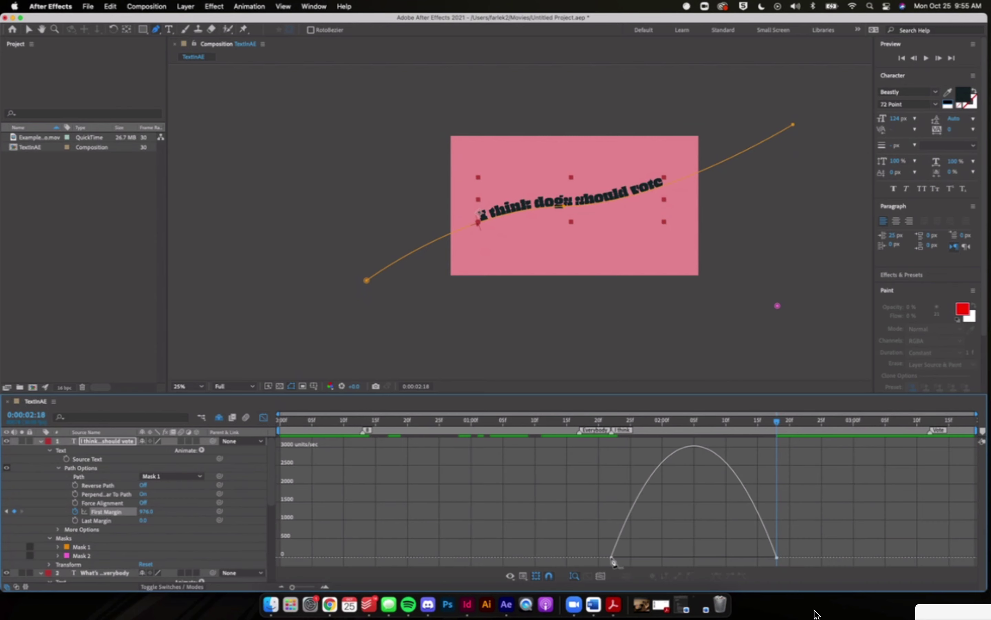
key("v")
left_click(612, 558)
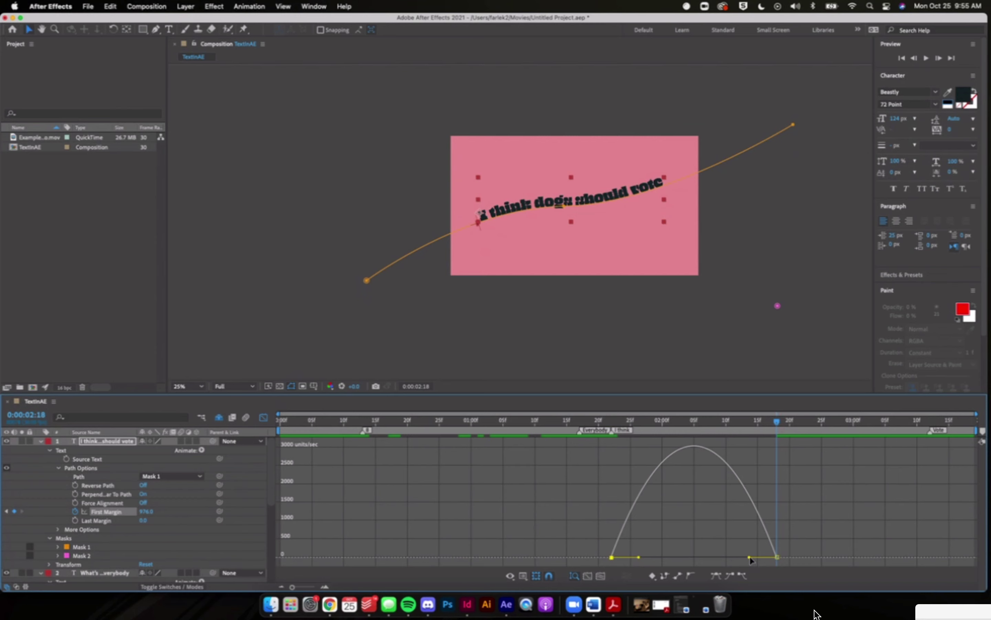
left_click_drag(748, 557, 714, 558)
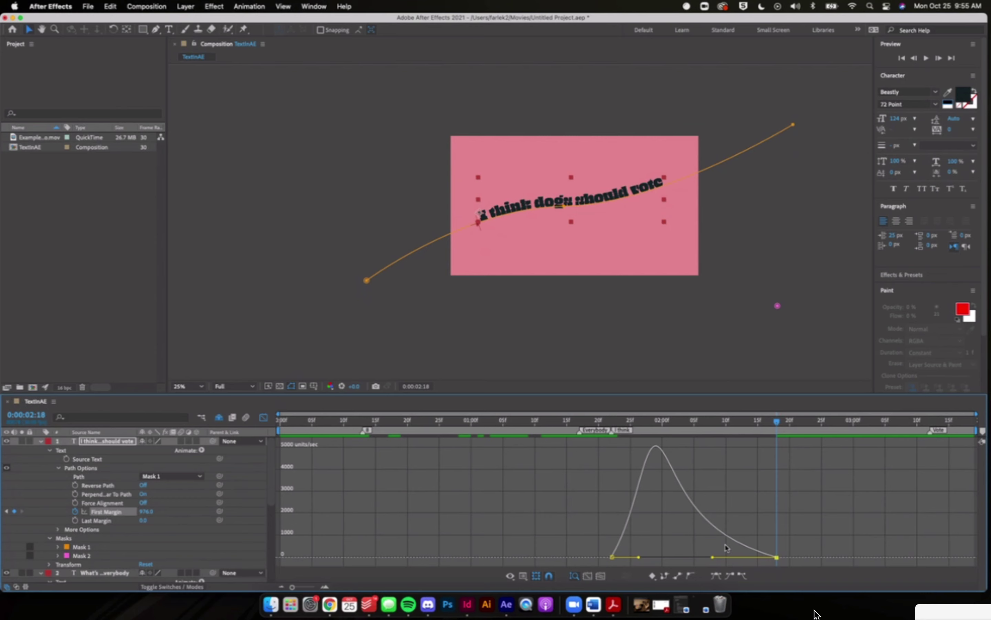
Step: Look over the graph editor's property display and graph type options without changing them
left_click(510, 577)
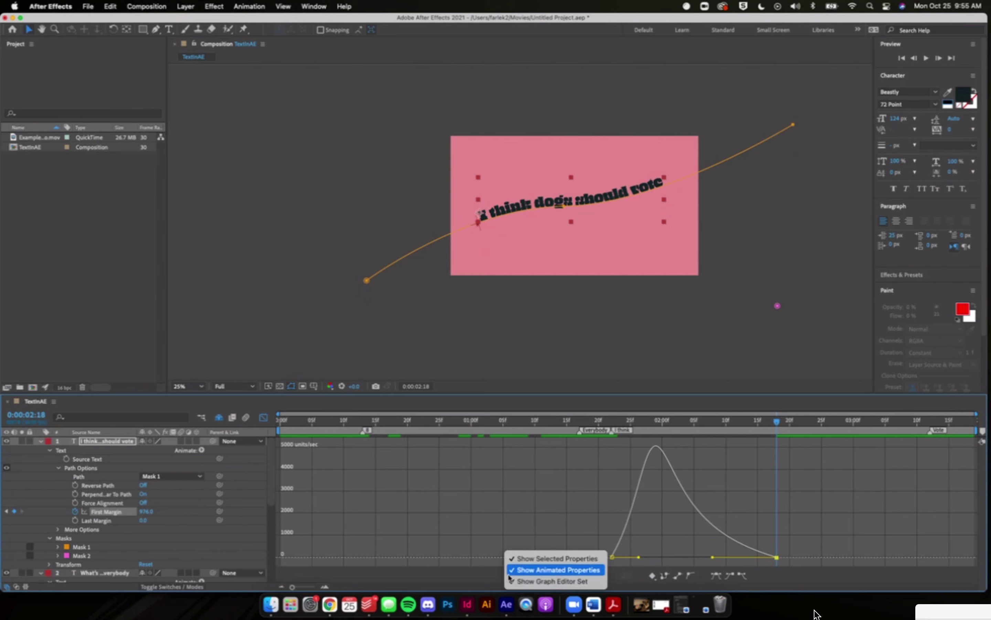
left_click(483, 583)
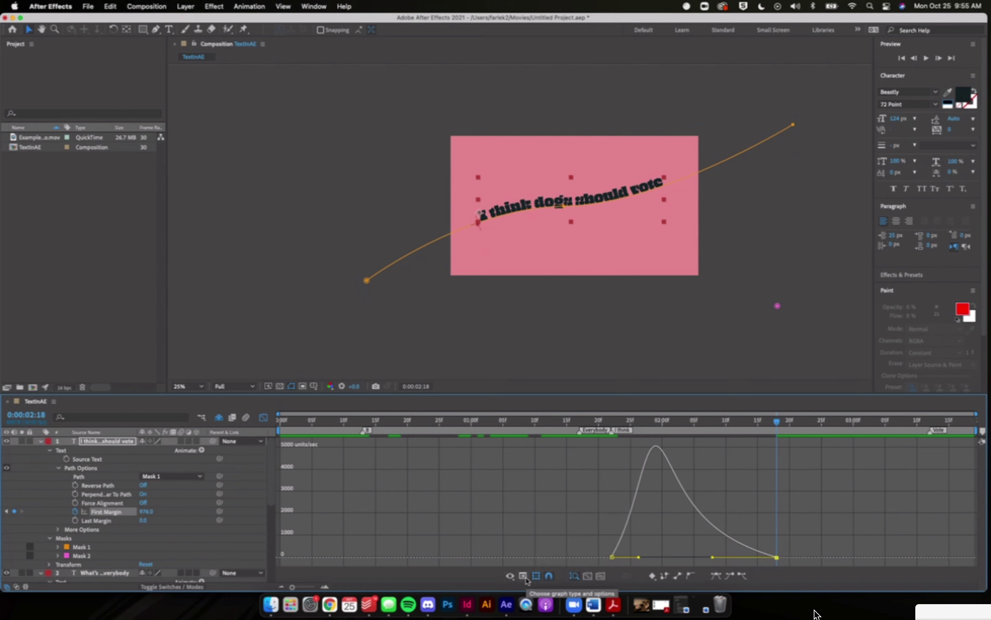
left_click(524, 576)
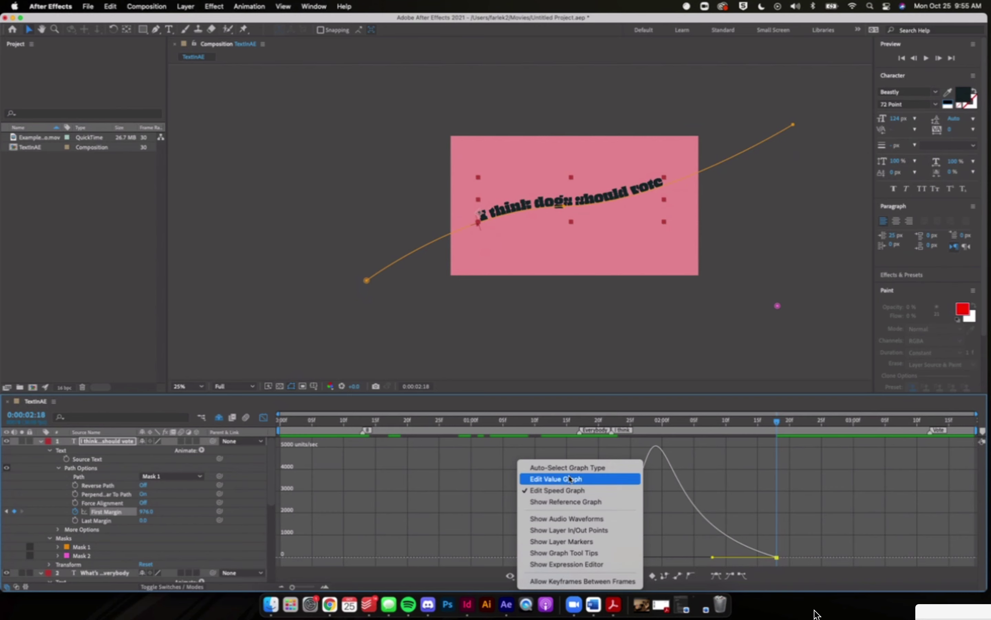
left_click(436, 574)
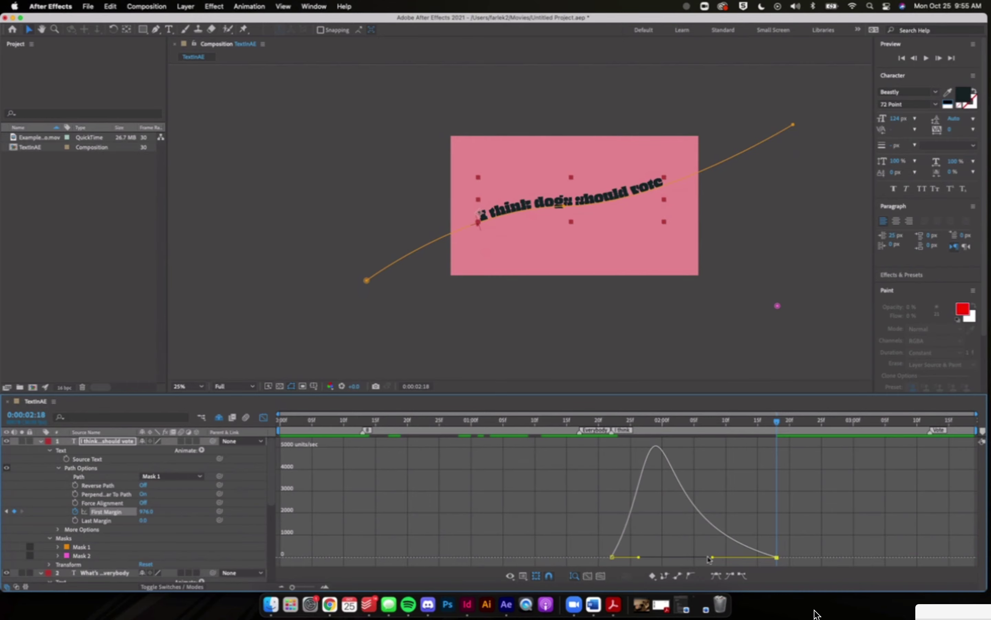
Step: Leave the graph editor, play the eased text animation from 0:00:01:22, and scrub through it to 0:00:02:18
left_click(263, 418)
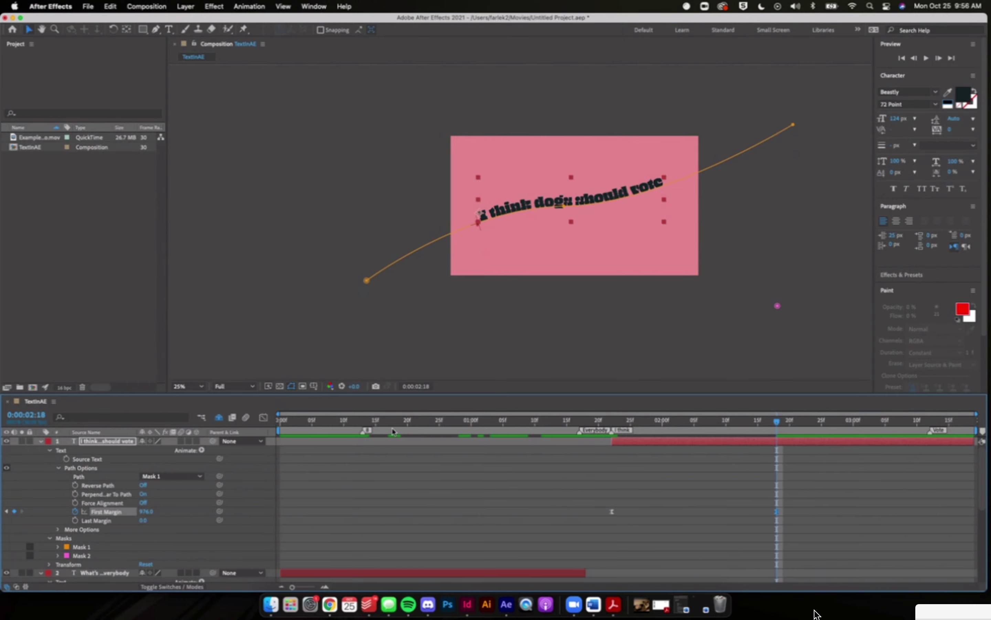
left_click(613, 422)
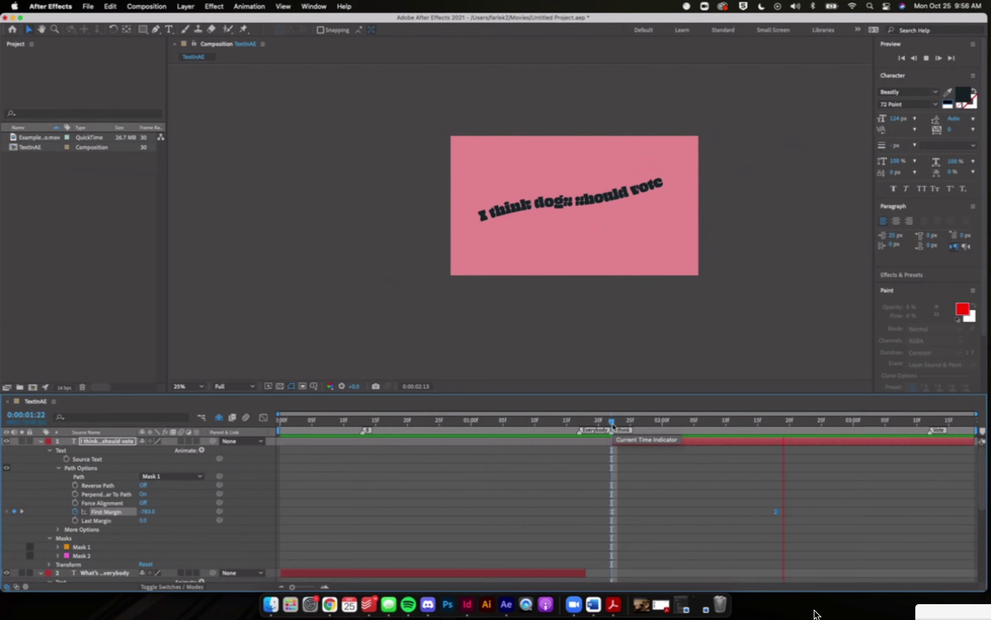
key("space")
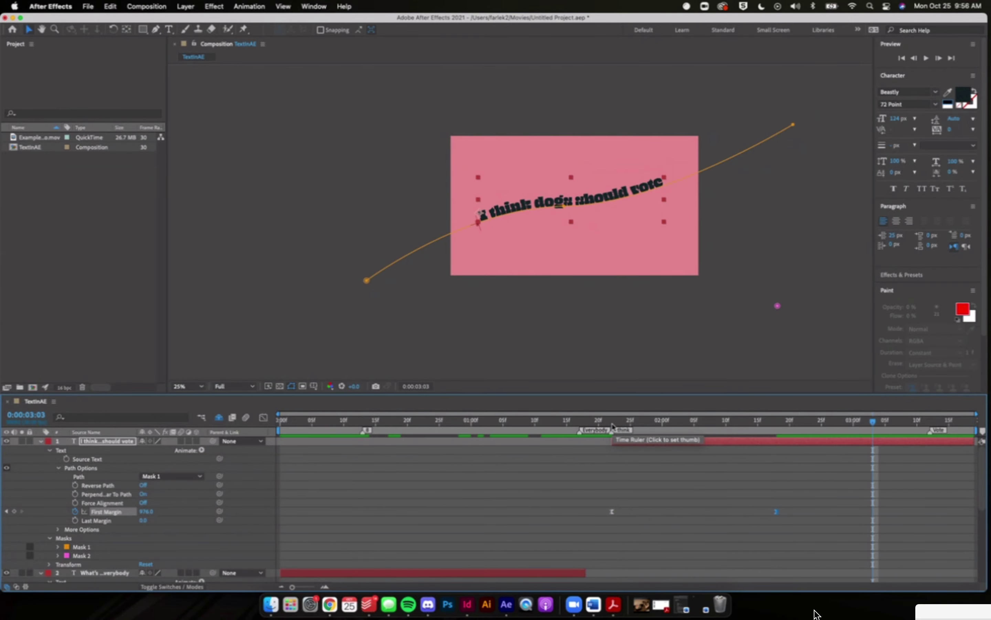
left_click(613, 422)
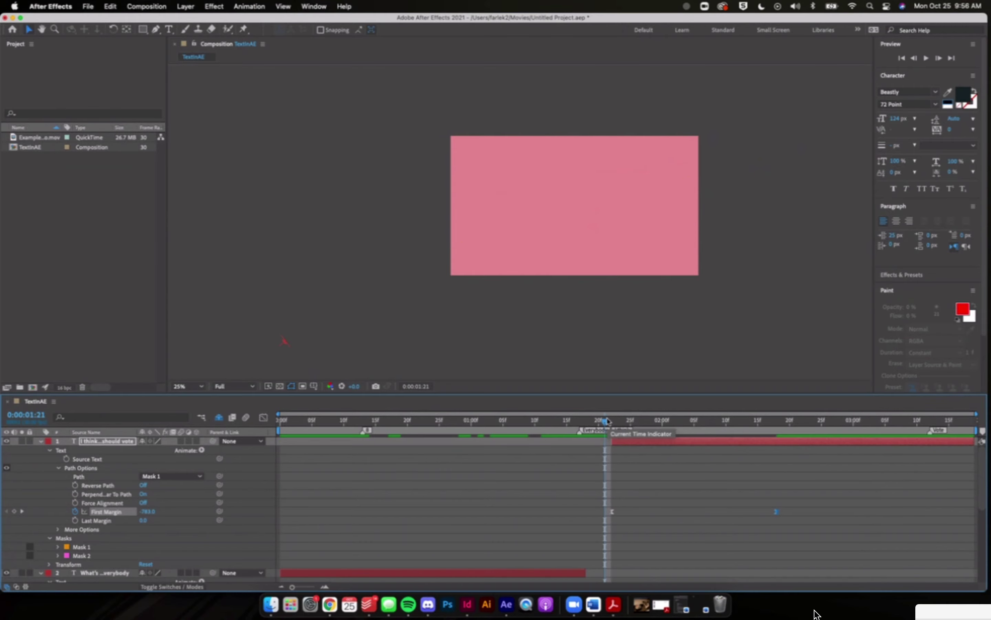
left_click_drag(614, 421, 775, 427)
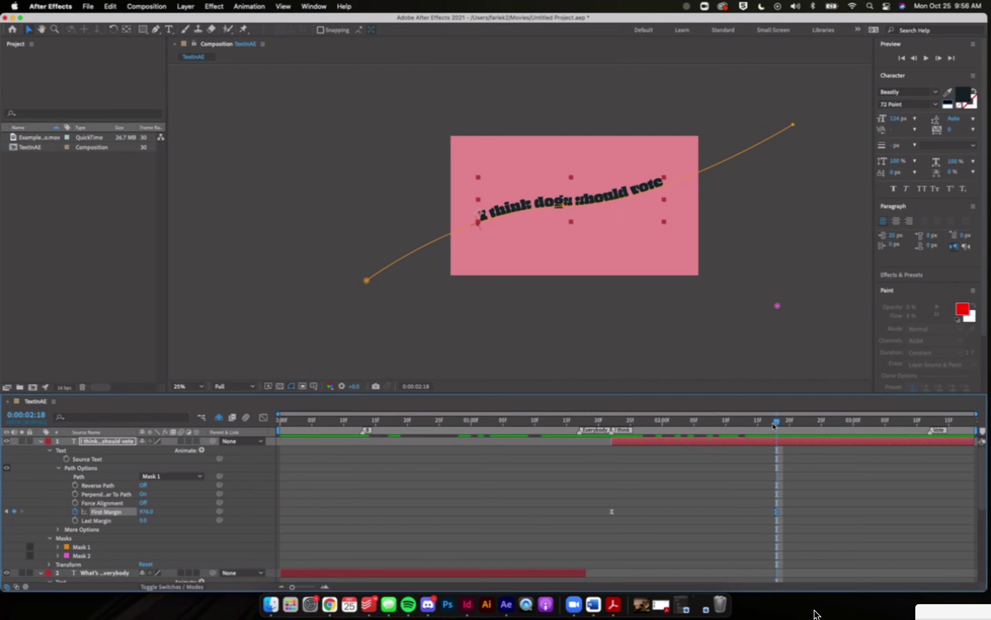
Step: Check the Discord class chat, return to After Effects, and toggle Reverse Path on and back off to compare the text's orientation
left_click(428, 604)
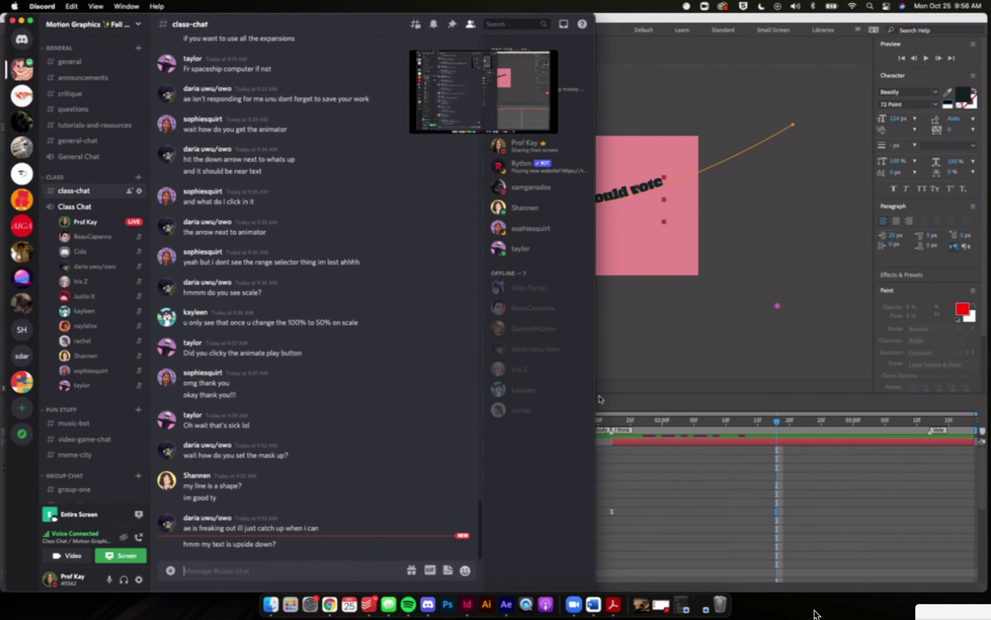
left_click(724, 443)
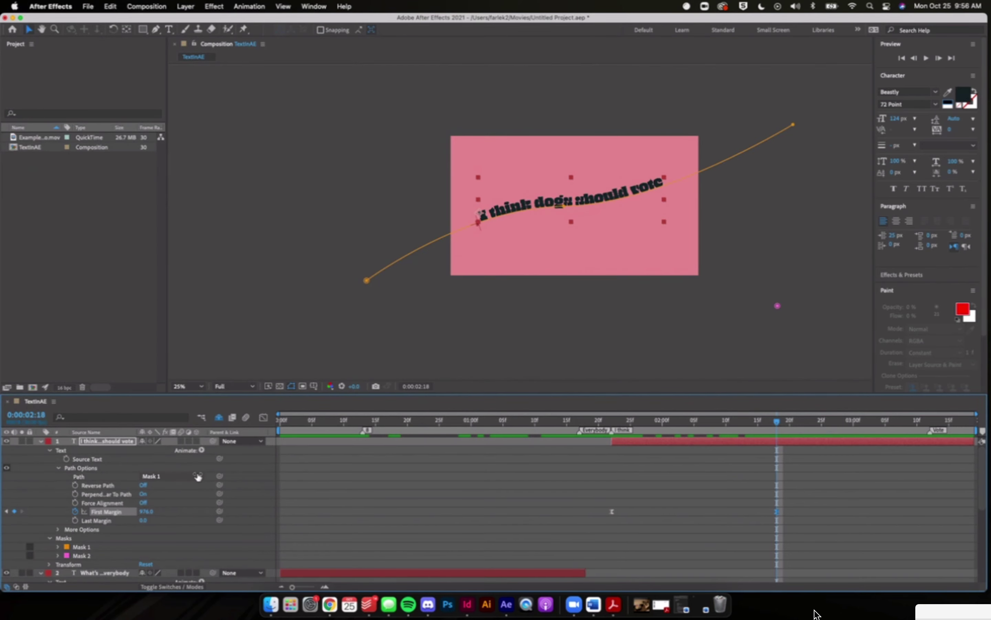
left_click(144, 486)
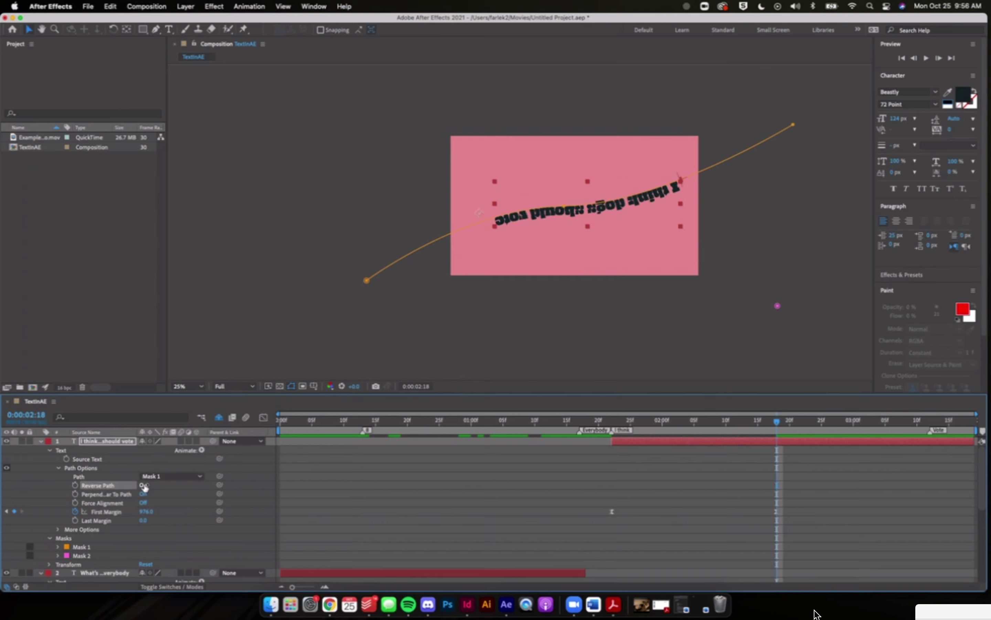
left_click(144, 486)
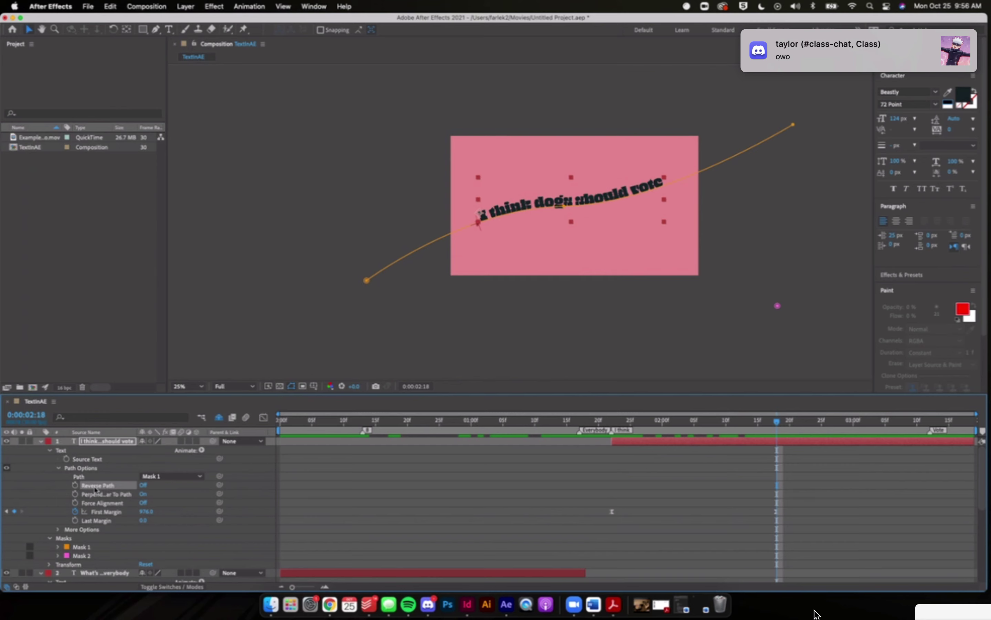
left_click(144, 486)
left_click(144, 486)
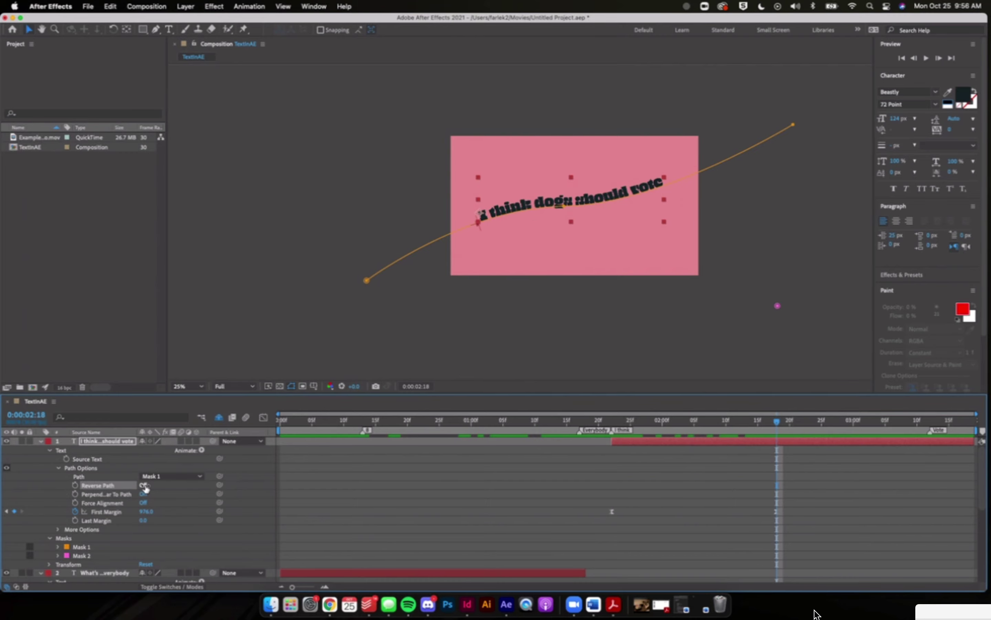
Step: Read the replies in the Discord class chat and switch back to After Effects
left_click(428, 604)
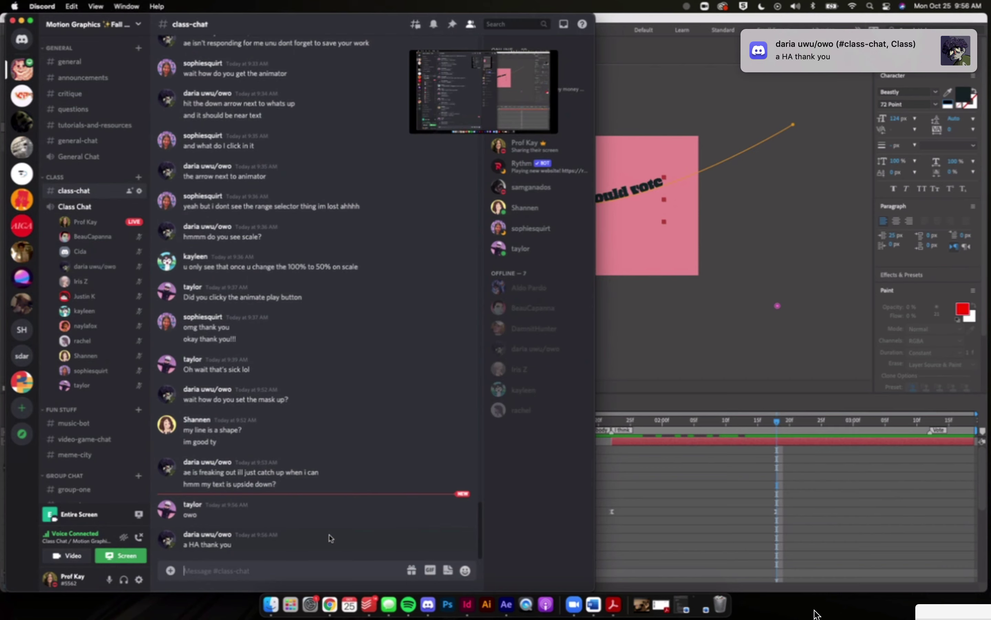
left_click(703, 376)
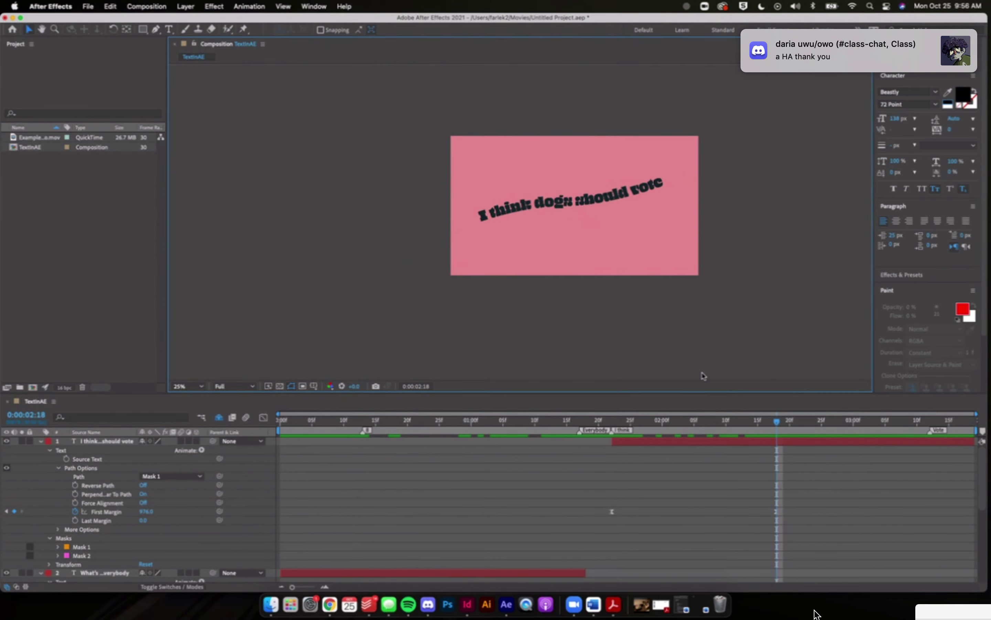
Step: Collapse the properties of both text layers and the ExampleAudio.mov waveform, leaving no layer selected
left_click(597, 194)
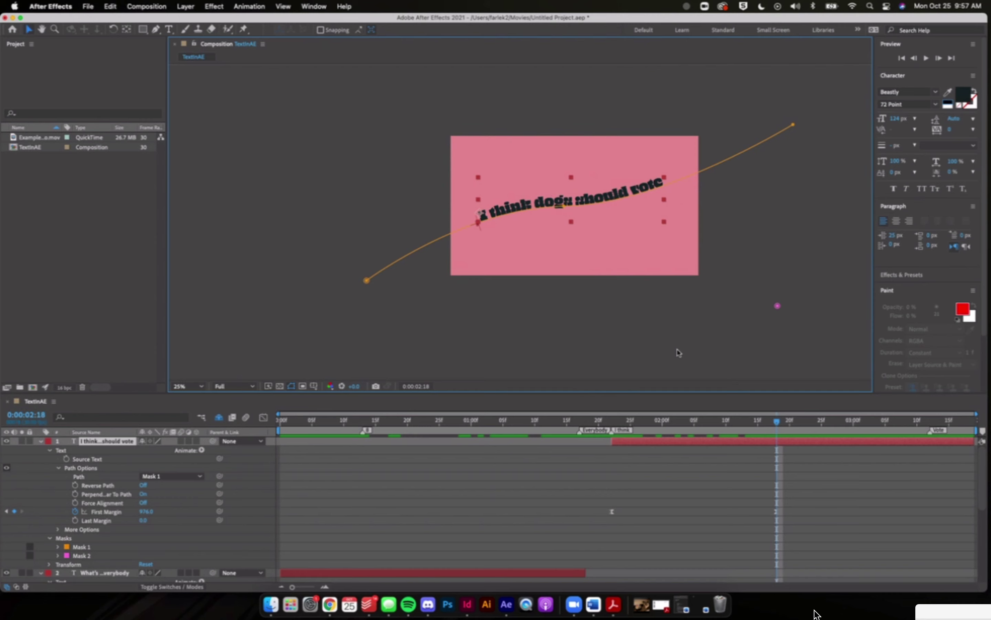
left_click(41, 441)
left_click(41, 450)
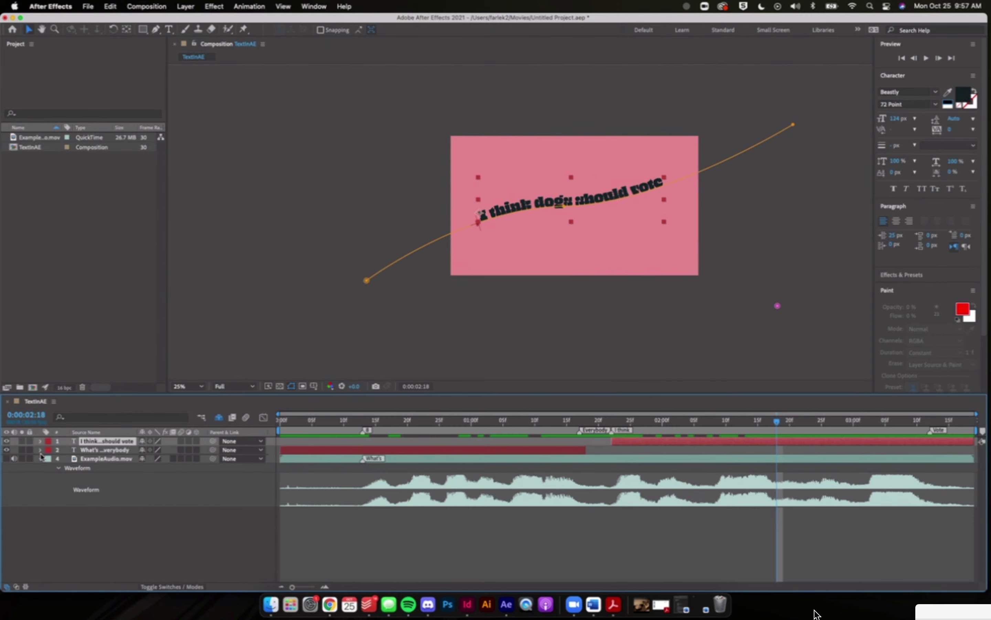
left_click(42, 459)
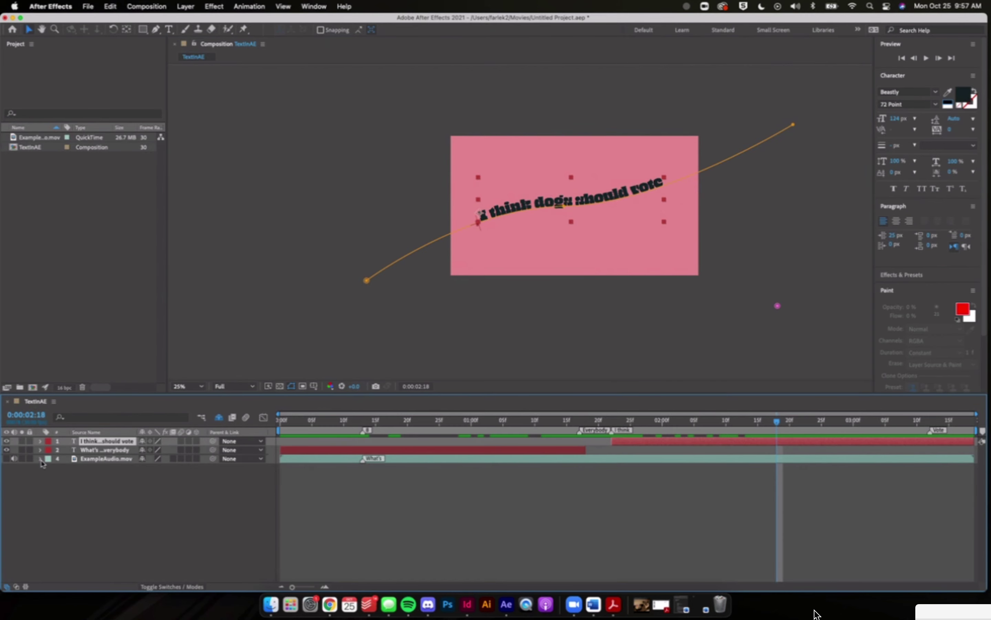
left_click(716, 348)
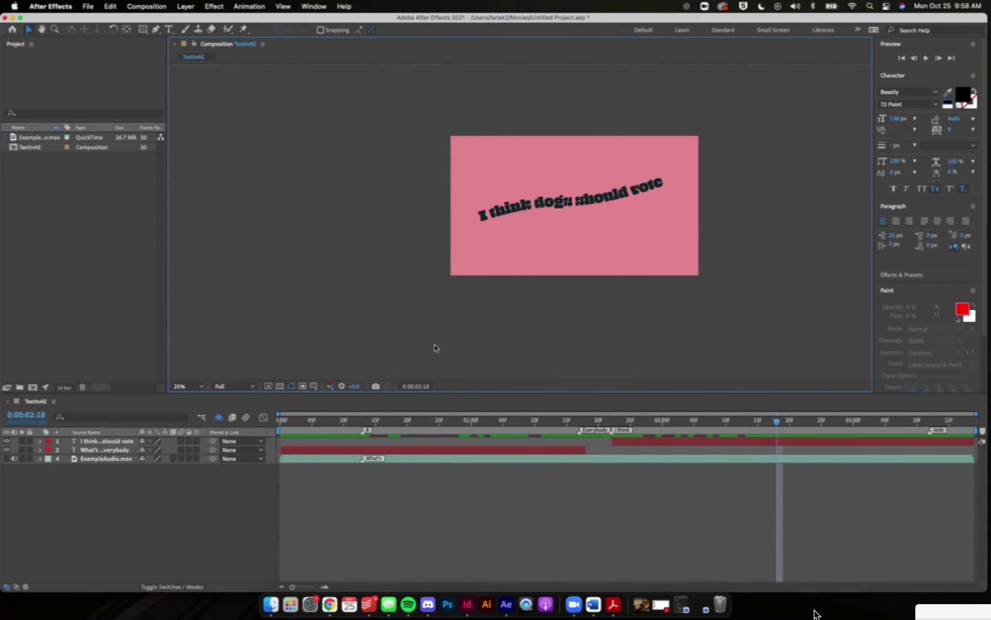
Step: Check the Discord class chat for new messages and return to the After Effects composition
left_click(428, 606)
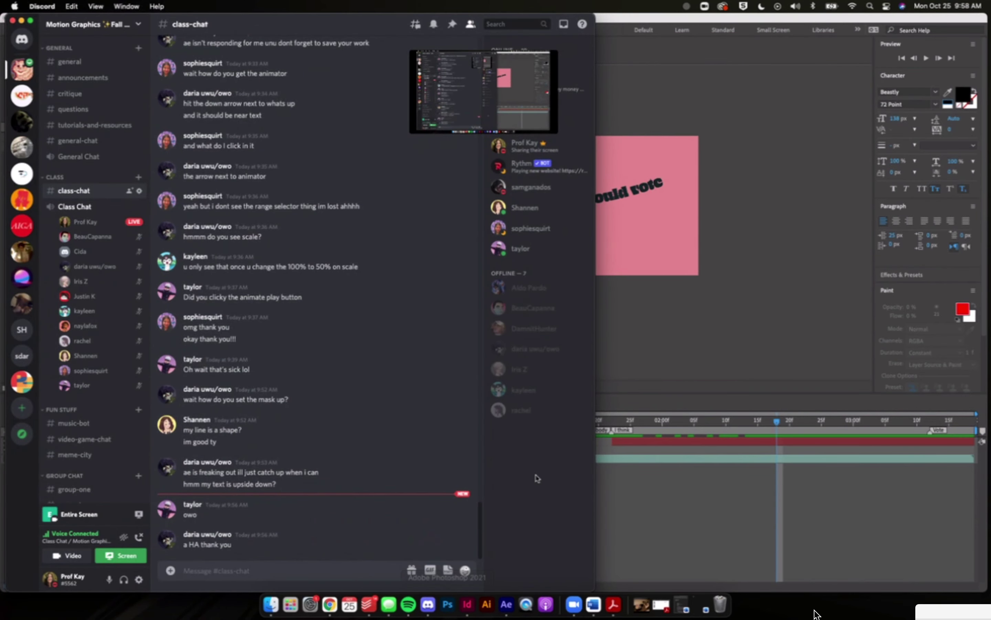
left_click(744, 375)
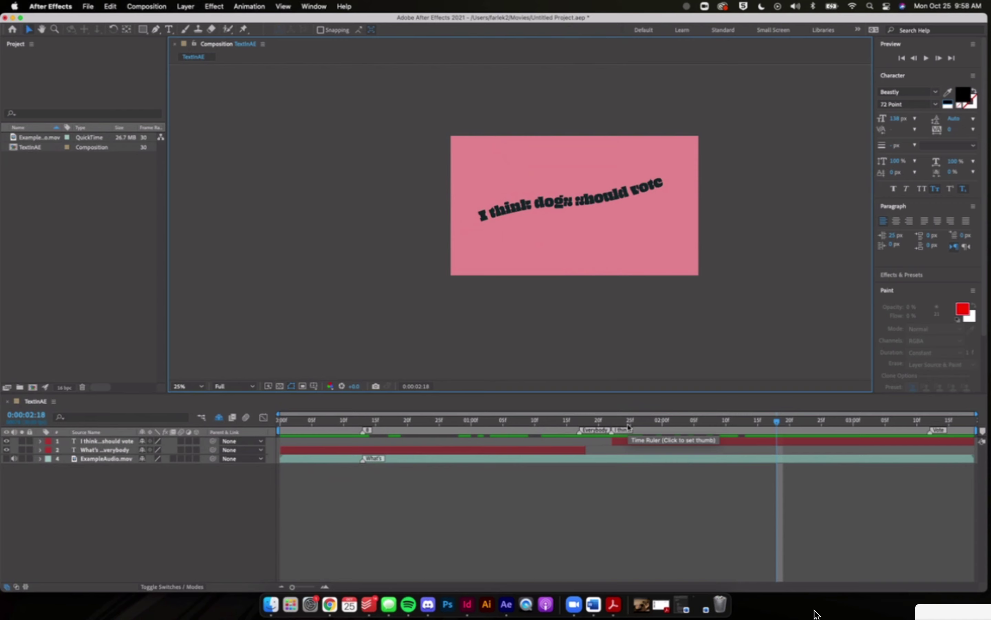
Step: Scrub through the composition to review both text animations, stopping at 0:00:01:14
left_click(612, 422)
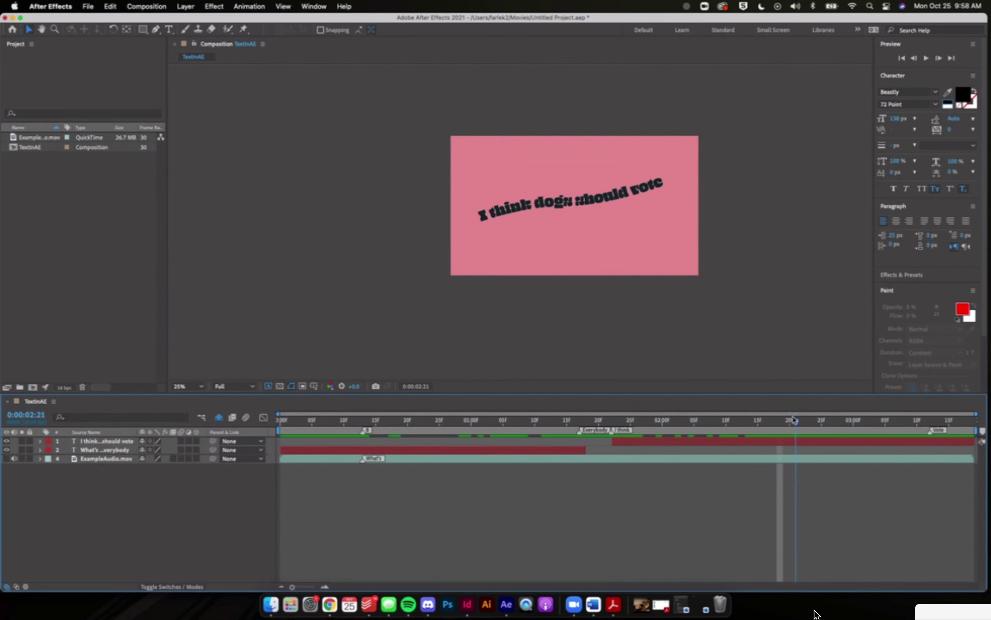
left_click_drag(614, 422, 584, 430)
left_click(855, 414)
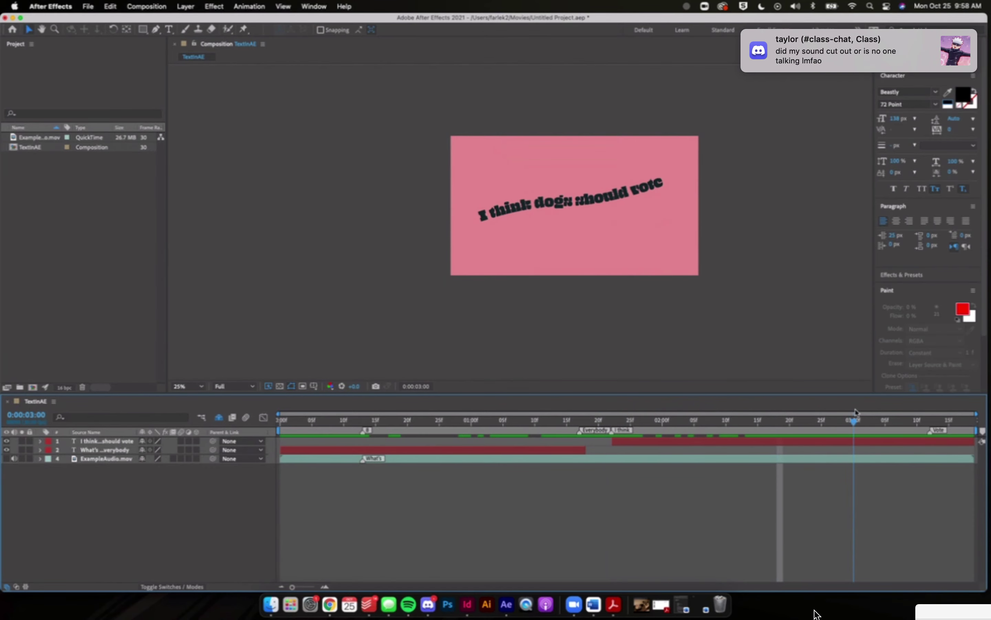
left_click_drag(857, 424, 765, 424)
left_click(561, 422)
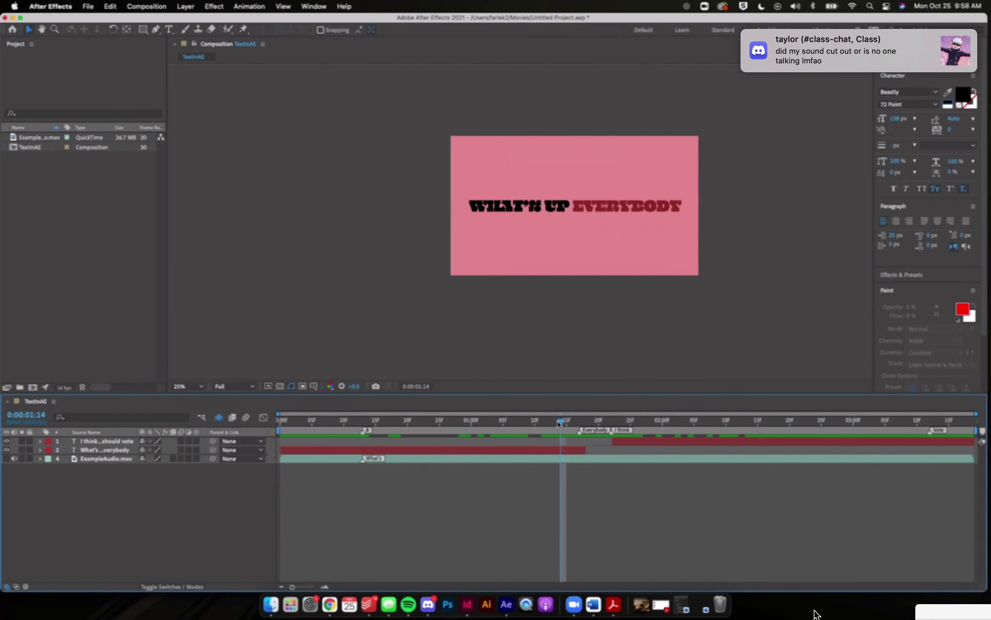
Step: Read the newest Discord class chat message, and return to After Effects to view the sliding text at 0:00:02:03
left_click(419, 613)
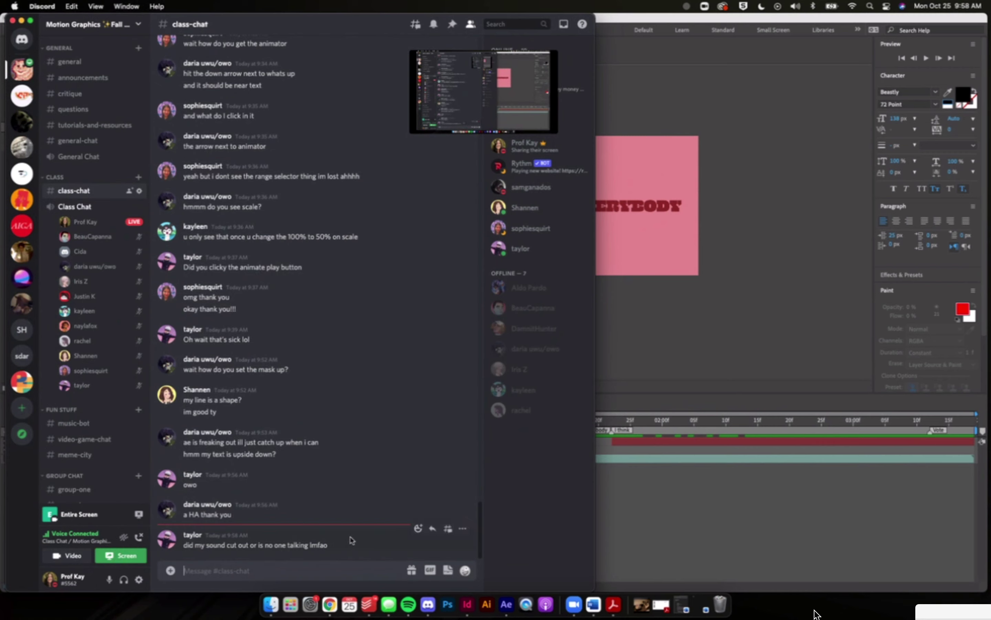
left_click(736, 388)
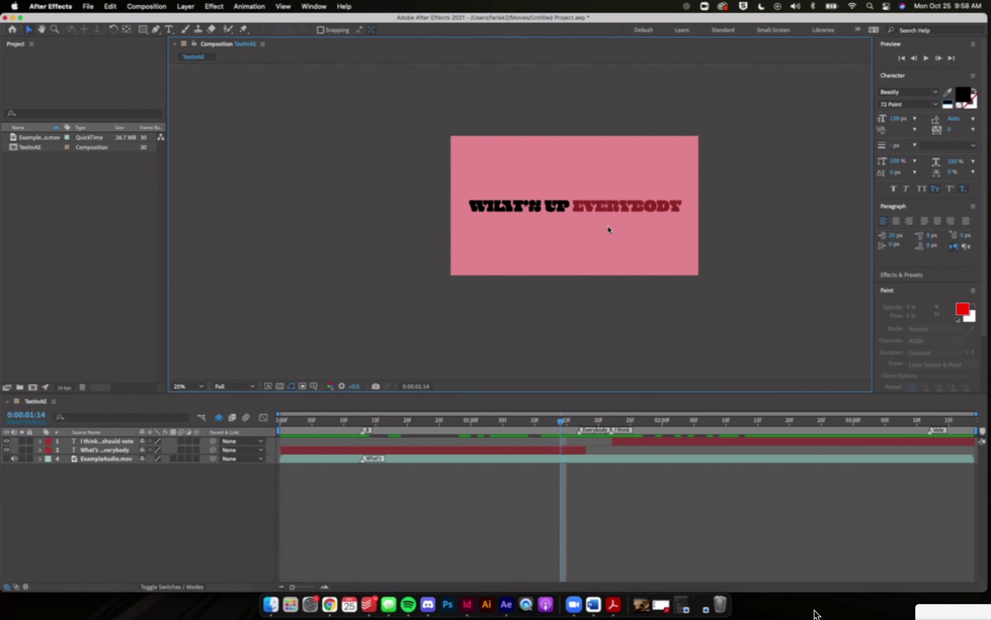
left_click(682, 420)
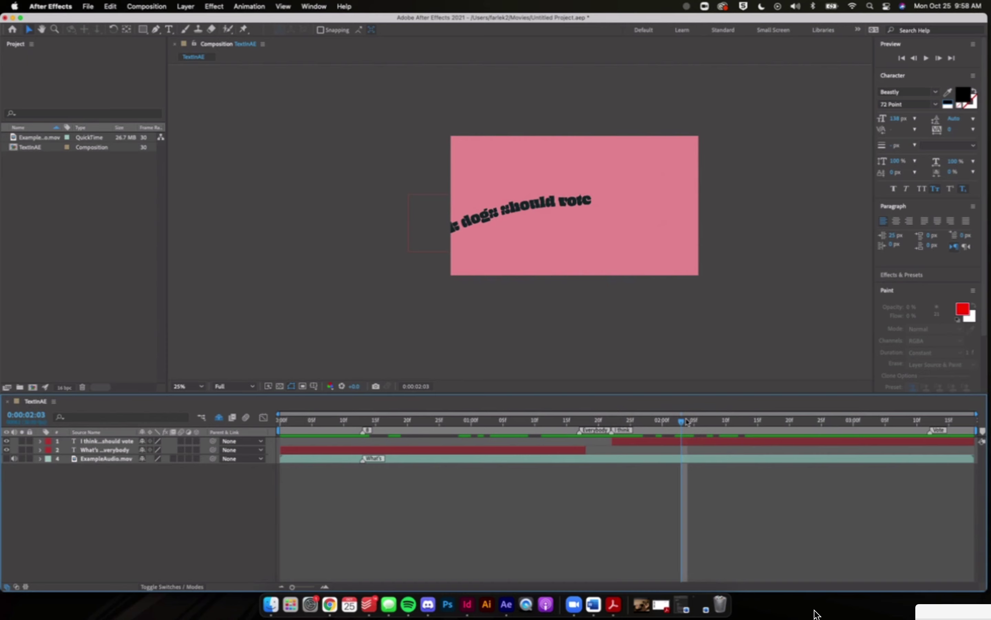
Step: Scrub to 0:00:03:11, just before the Vote marker, and inspect the word "vote" up close, leaving nothing selected
left_click(872, 420)
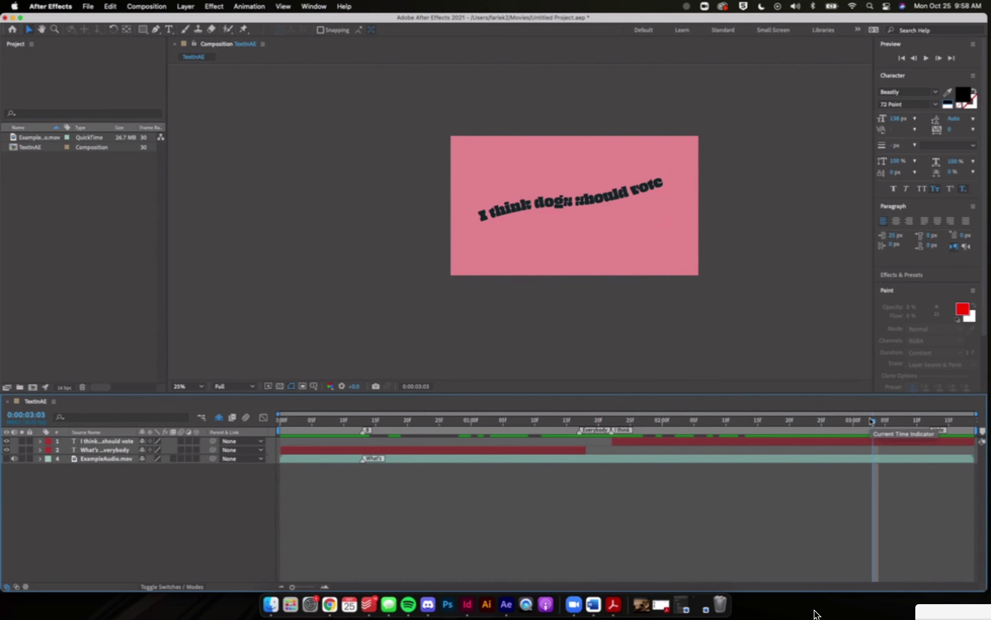
left_click_drag(903, 422, 910, 423)
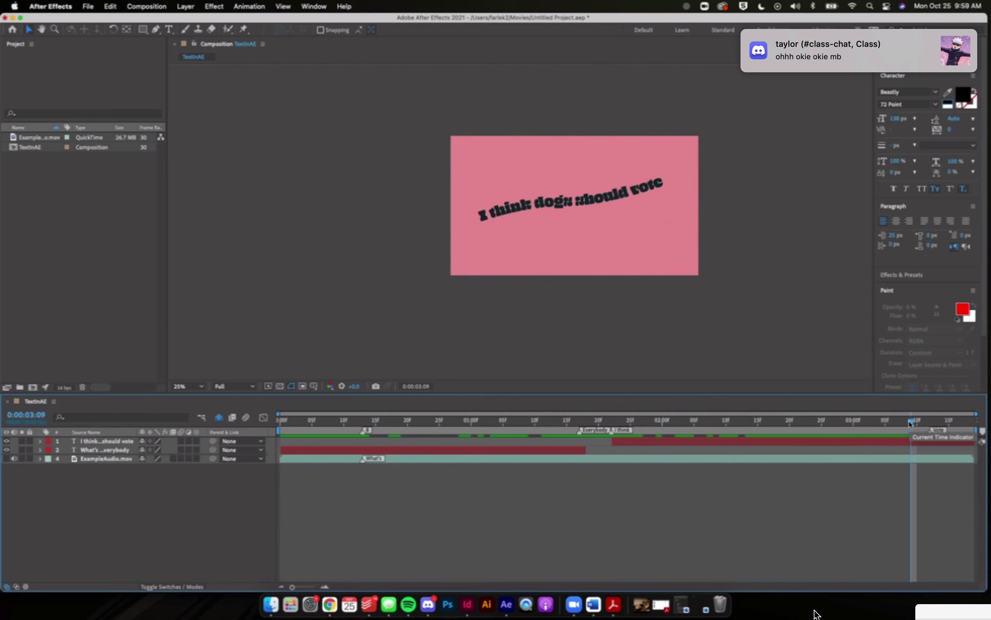
left_click_drag(910, 423, 925, 423)
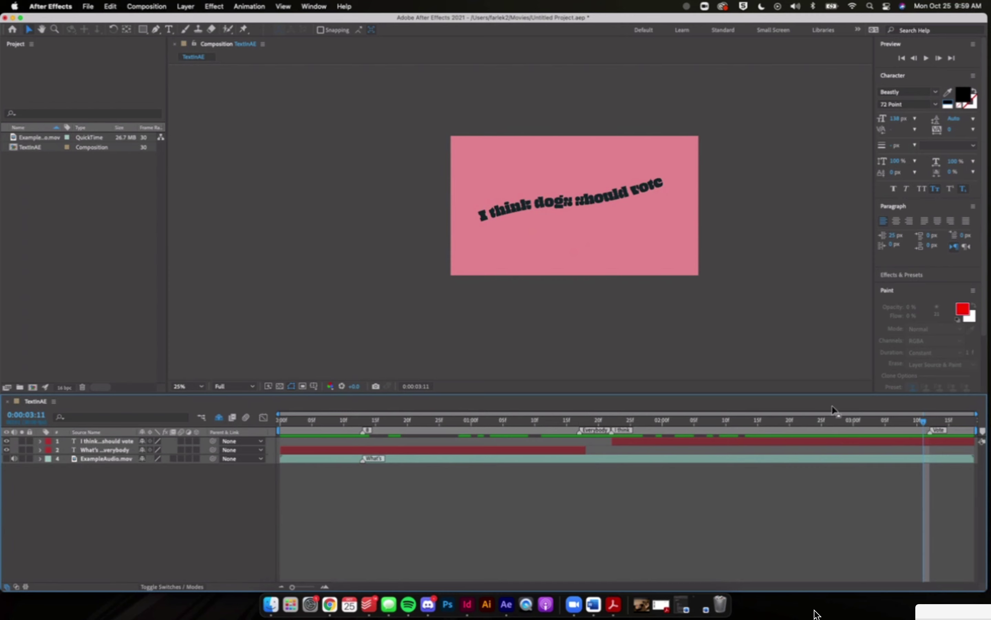
left_click(752, 203)
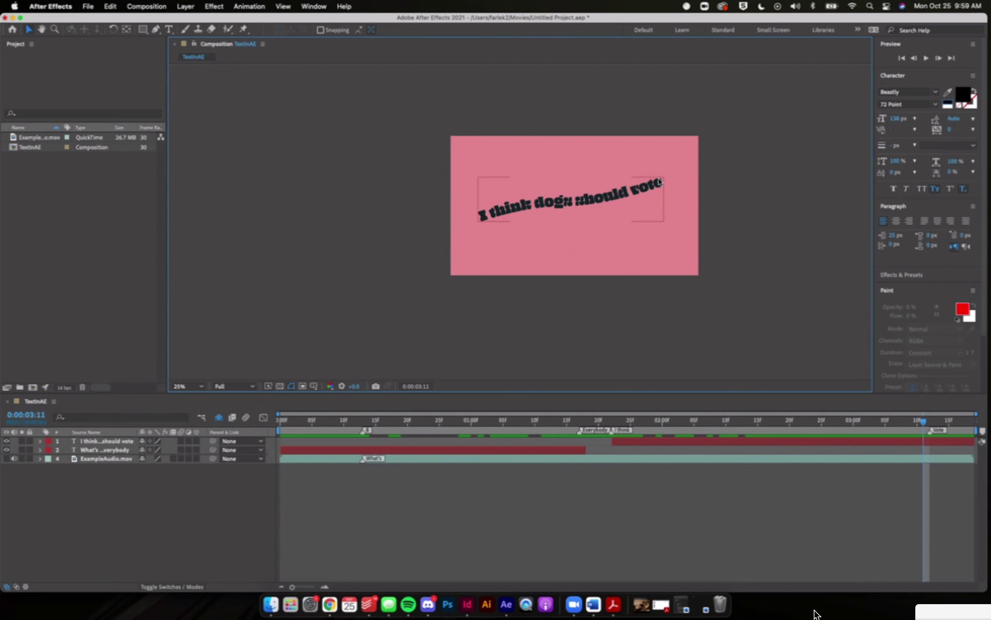
scroll(660, 181, "up", 4)
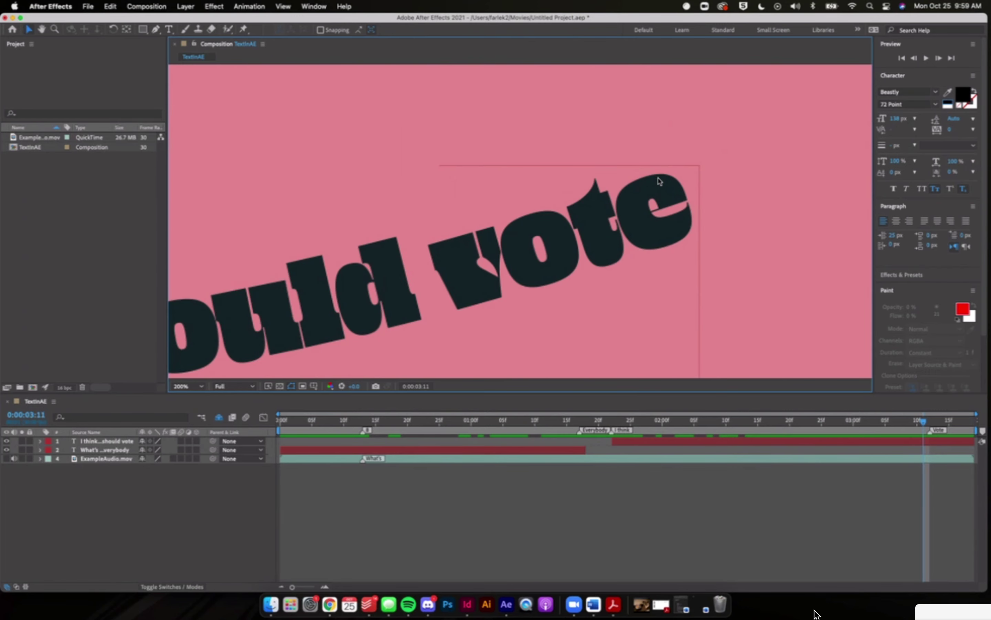
scroll(660, 180, "down", 2)
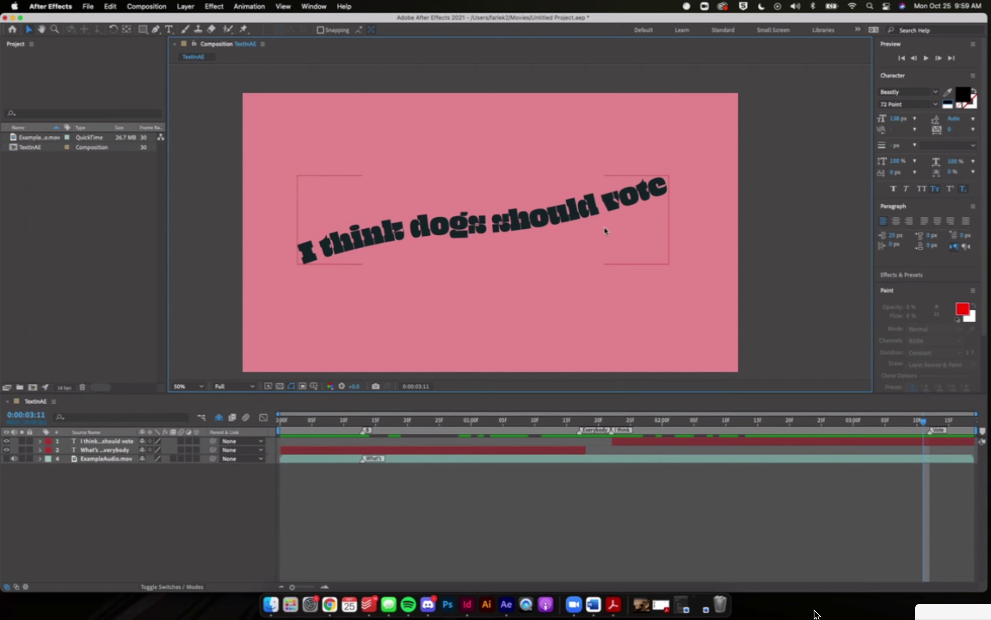
left_click(593, 497)
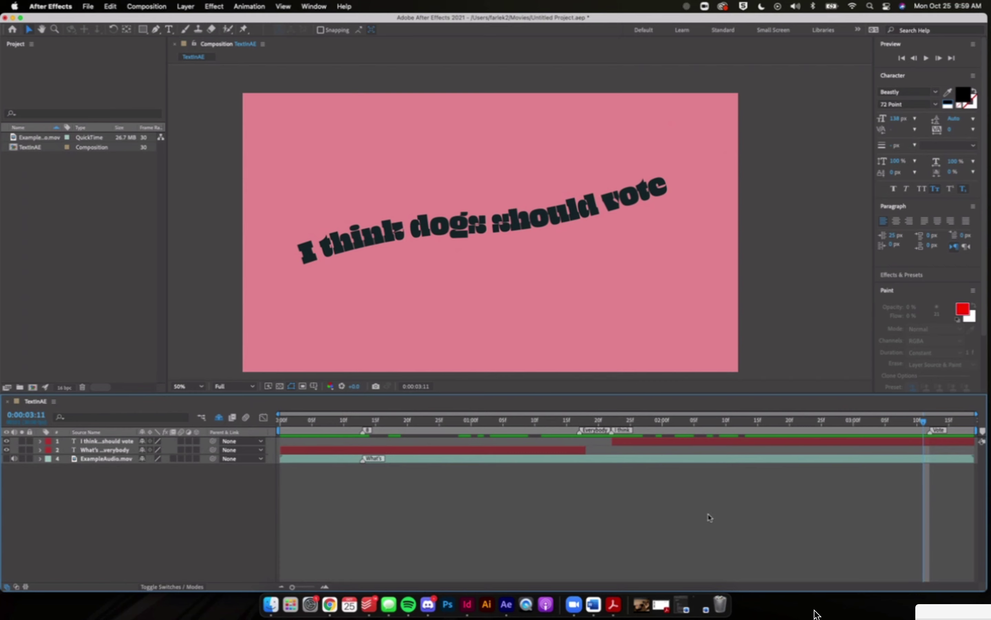
Step: Draw a thin horizontal rectangle beneath the word "vote" and fill it with dark red C63A47
left_click(144, 32)
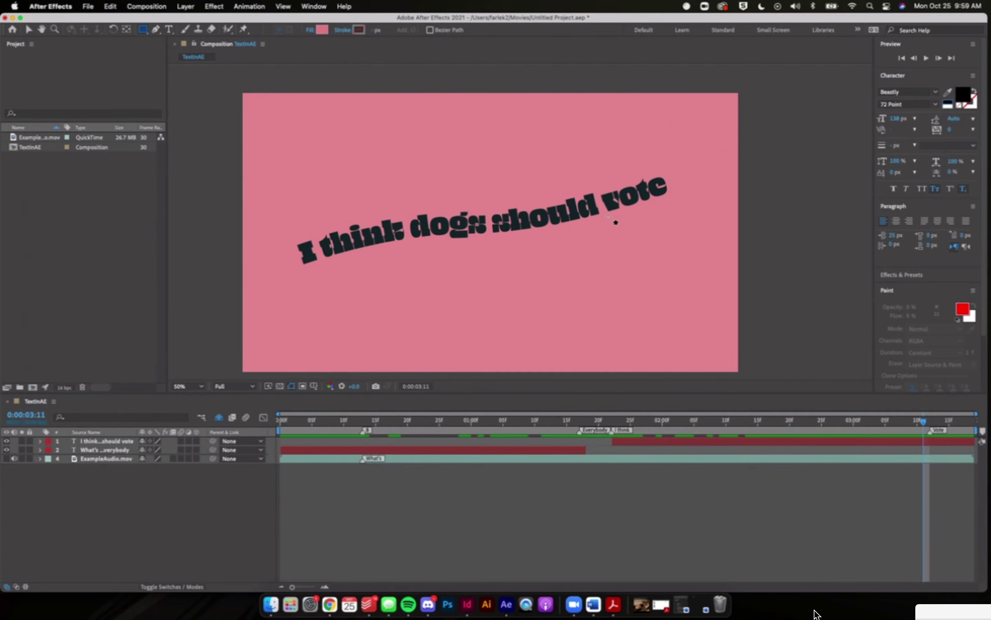
left_click_drag(607, 219, 692, 227)
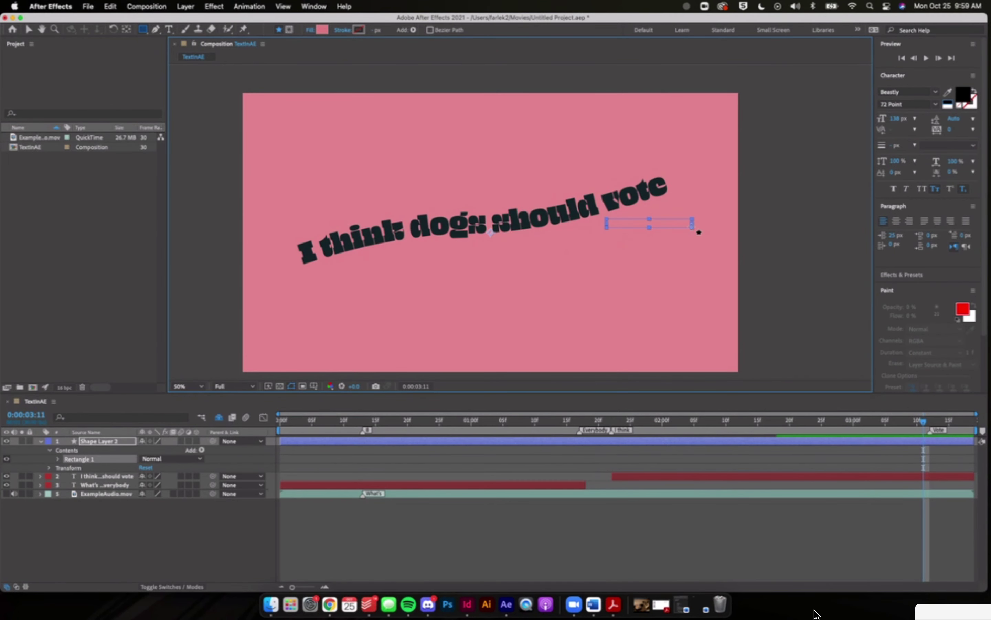
left_click(323, 30)
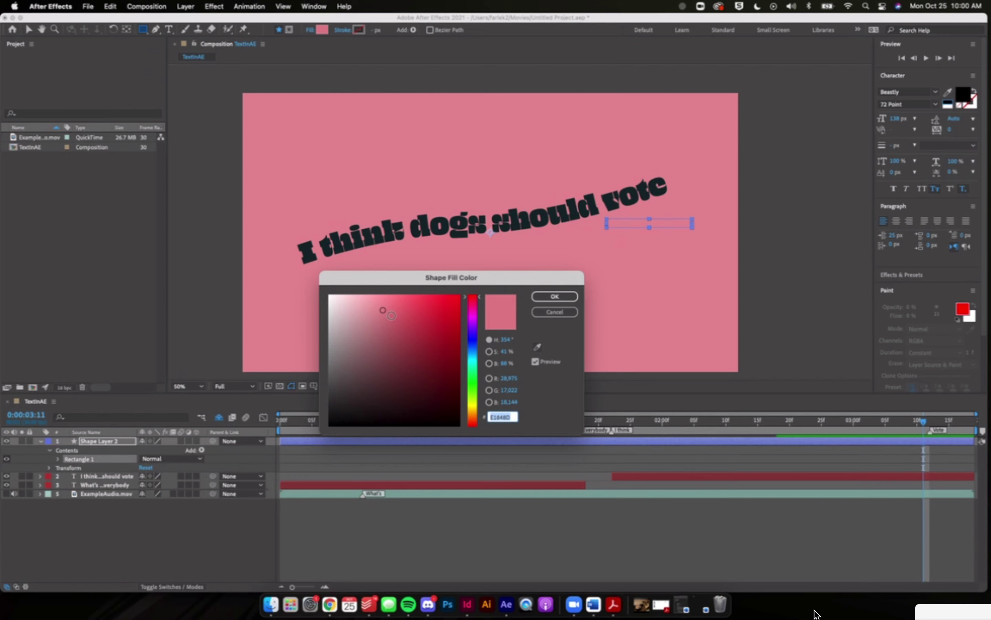
left_click_drag(391, 315, 422, 324)
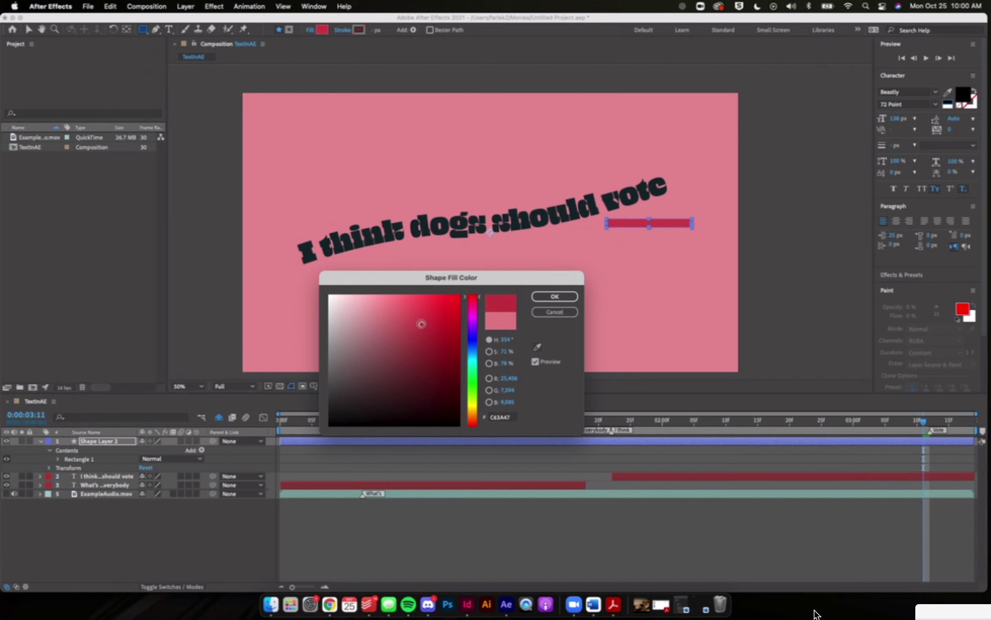
left_click(555, 296)
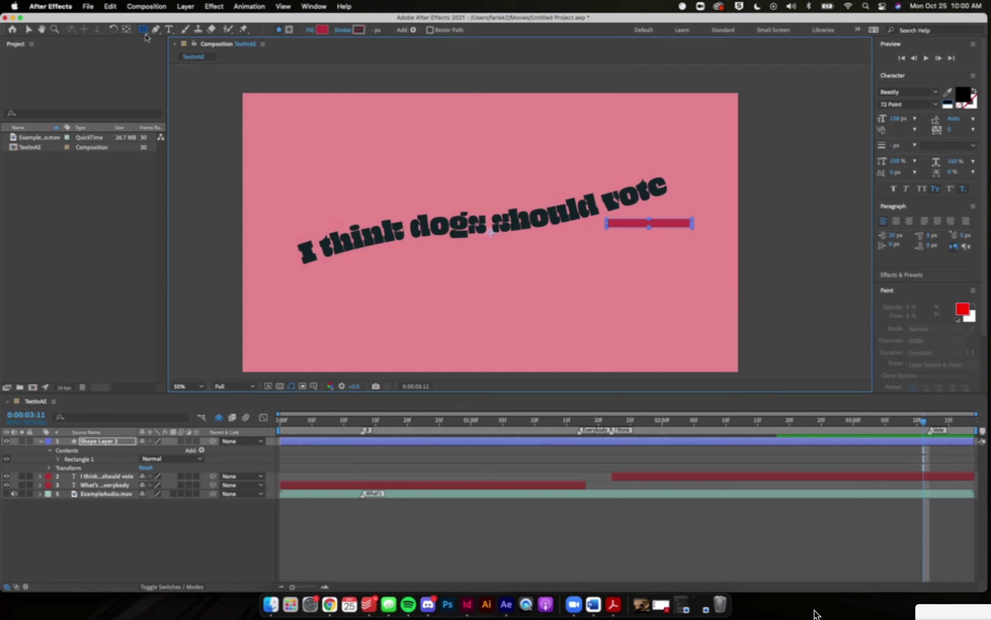
Step: Move the red bar's anchor point from the composition centre to the middle of the bar's left edge
left_click(128, 31)
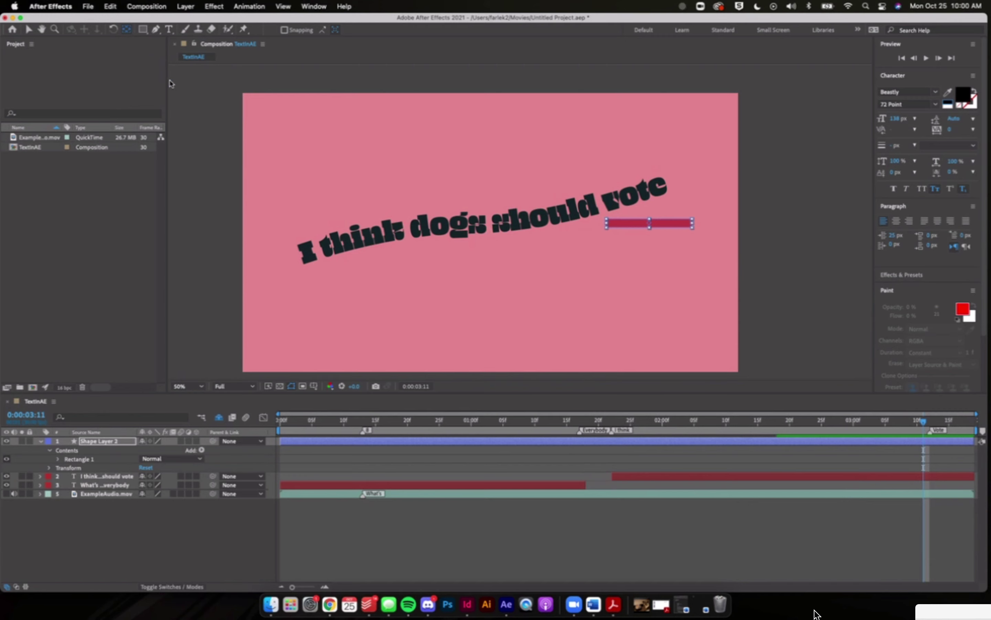
left_click(655, 455)
left_click(654, 442)
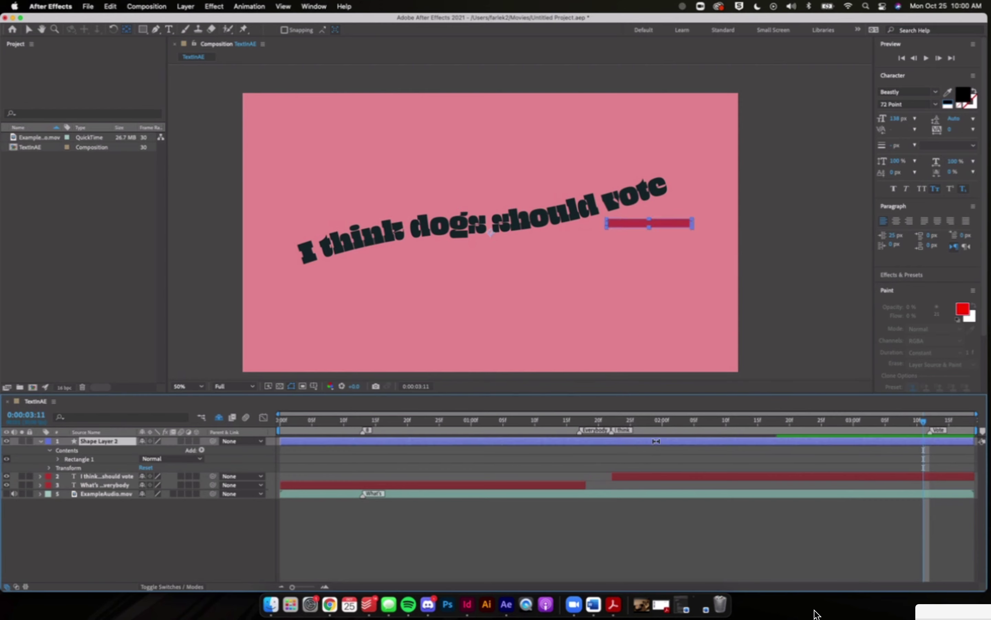
left_click(677, 525)
key("super+Down")
left_click(490, 233)
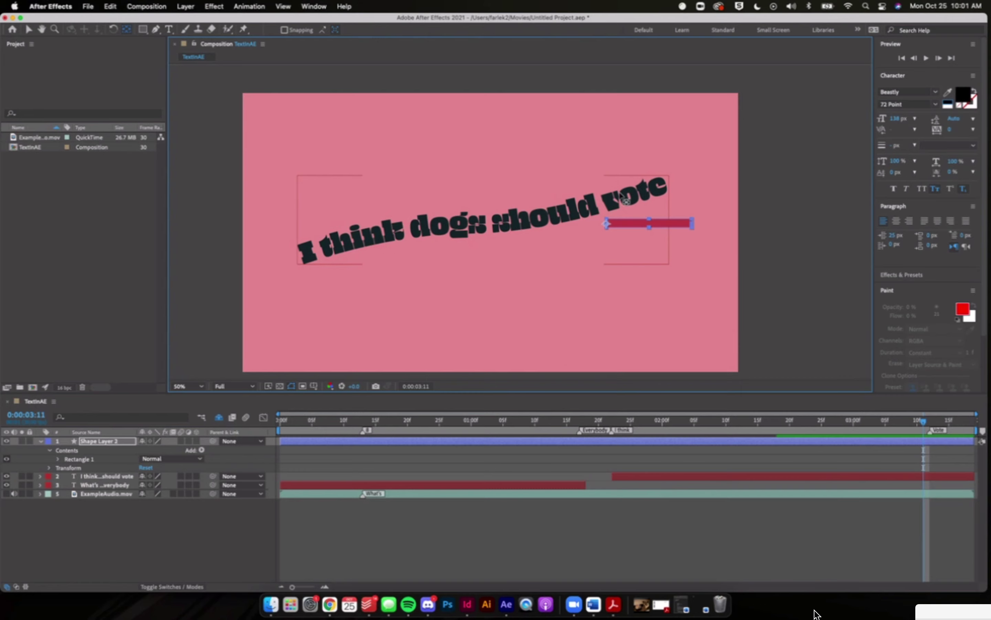
scroll(621, 197, "up", 4)
scroll(621, 196, "down", 2)
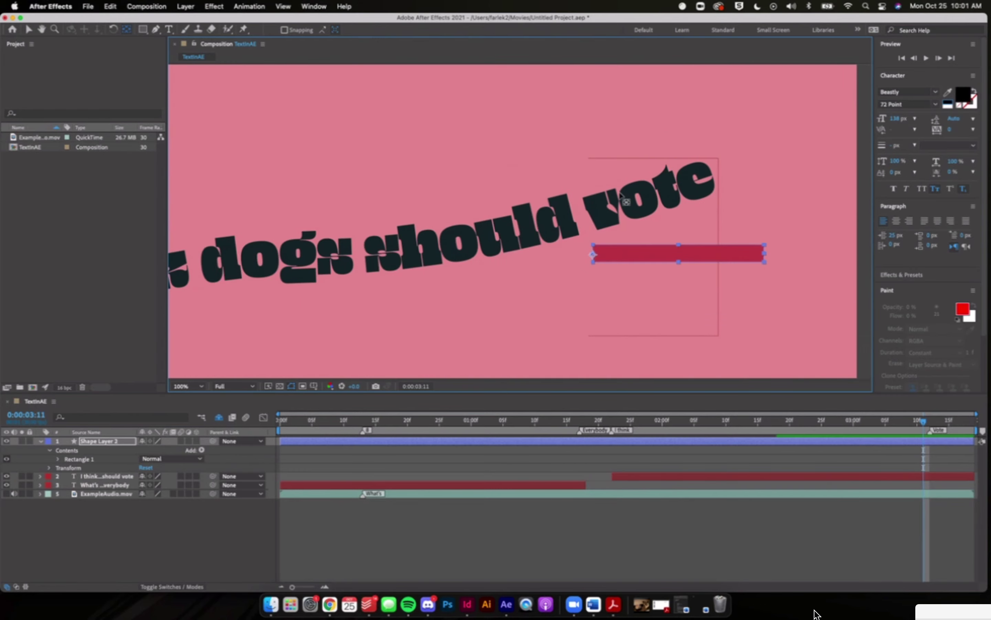
Step: Check the Discord class chat for new messages about the lesson and return to After Effects
left_click(428, 605)
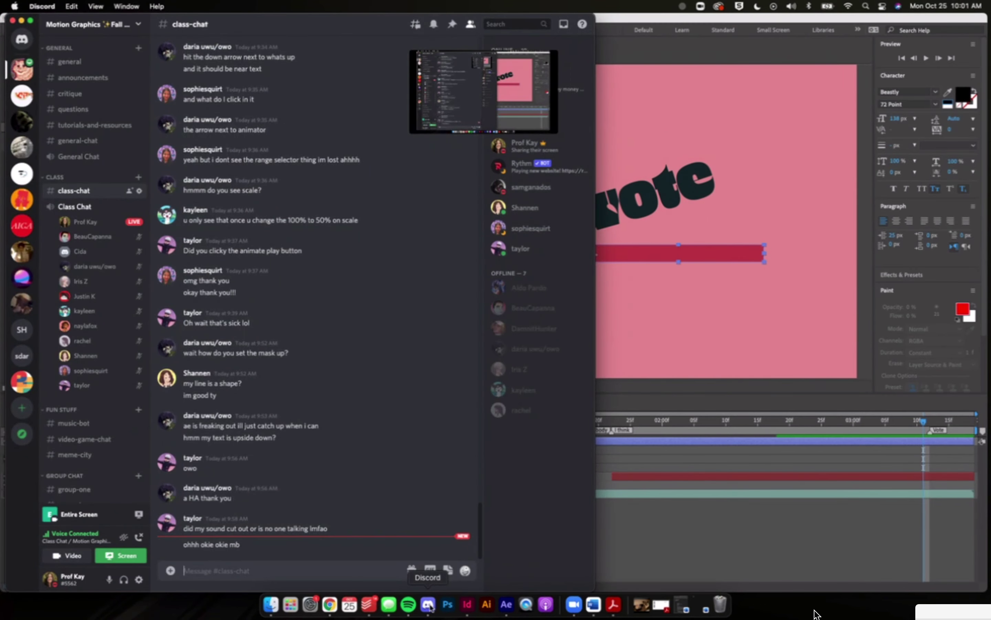
left_click(679, 537)
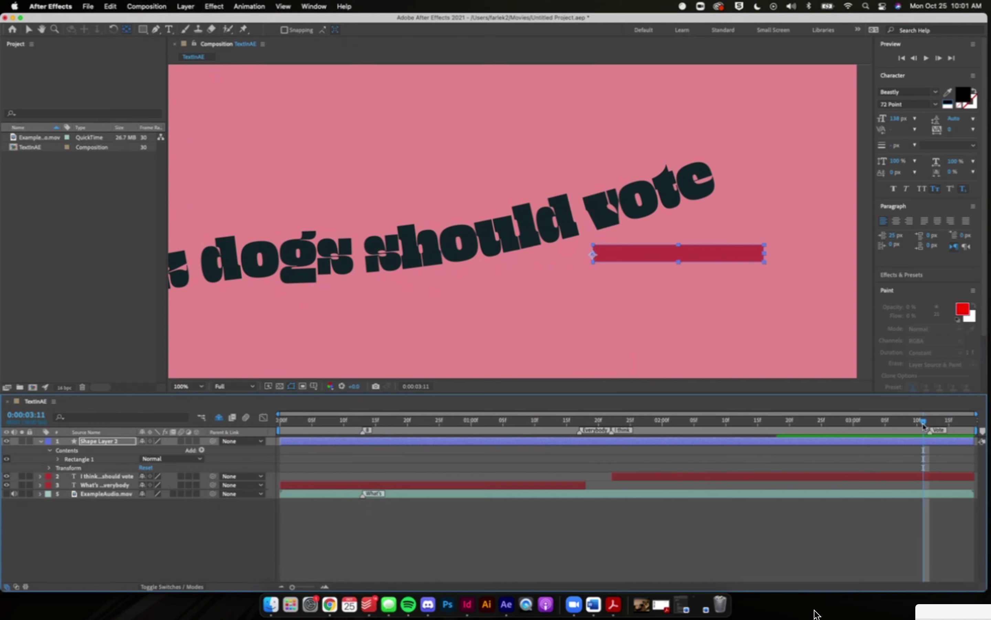
Step: Add a 100% Scale keyframe to the red bar's layer at 0:00:03:12 and unlink its scale dimensions
left_click_drag(925, 423, 931, 424)
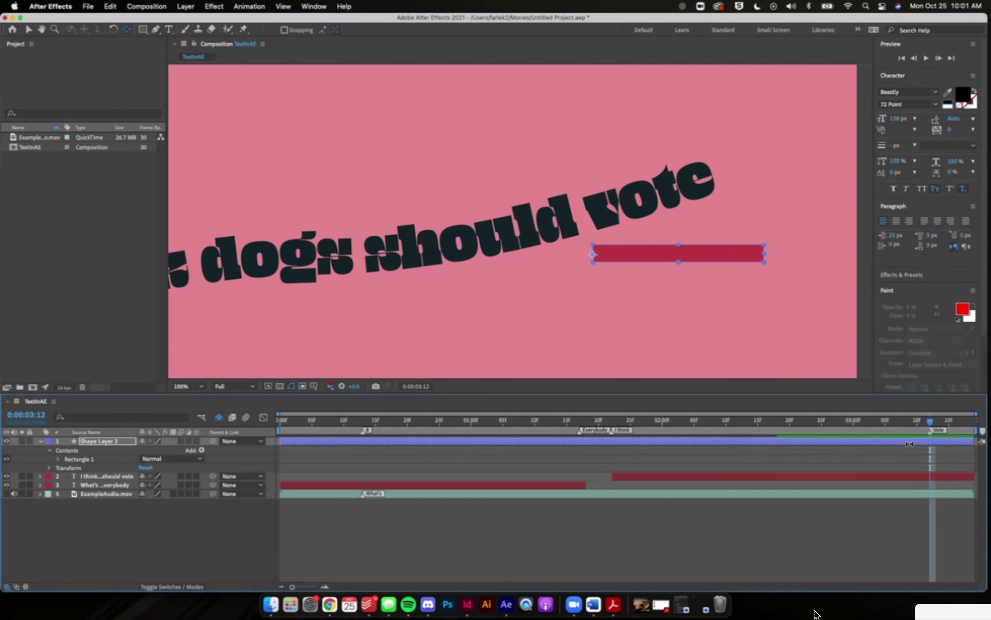
double_click(118, 442)
key("s")
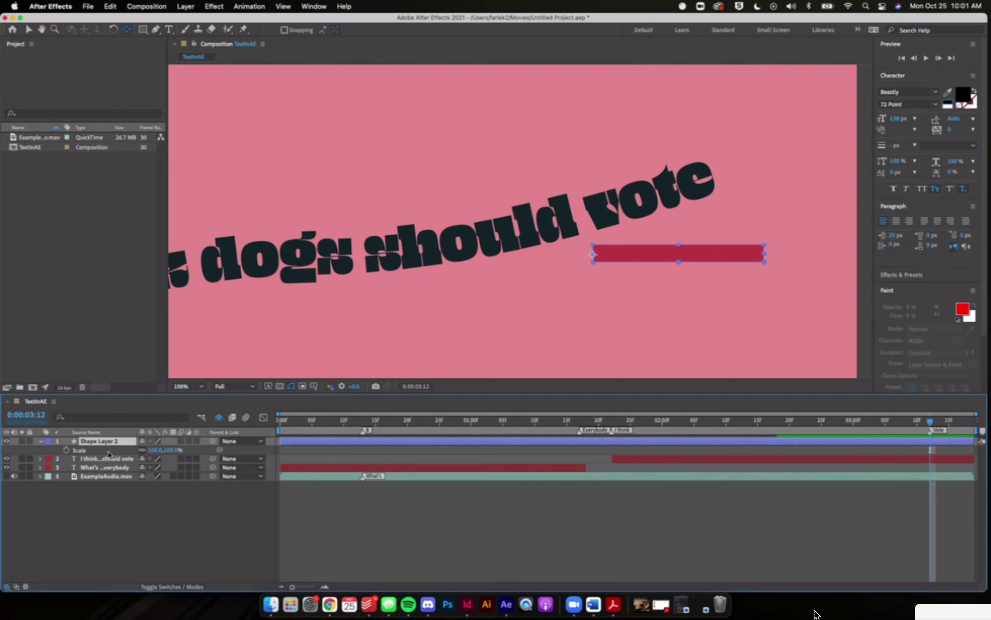
left_click(67, 450)
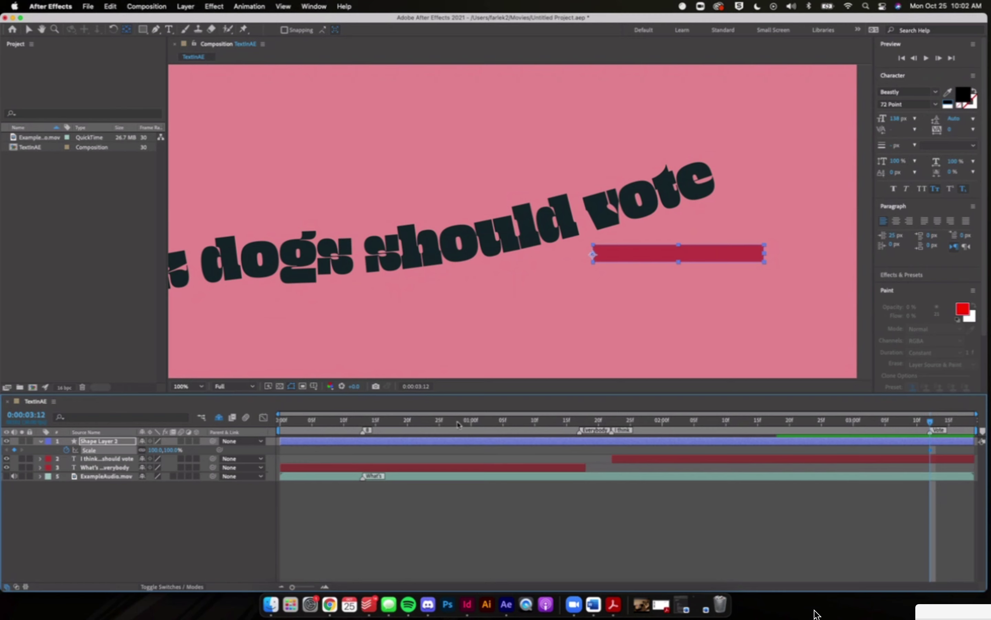
left_click(143, 450)
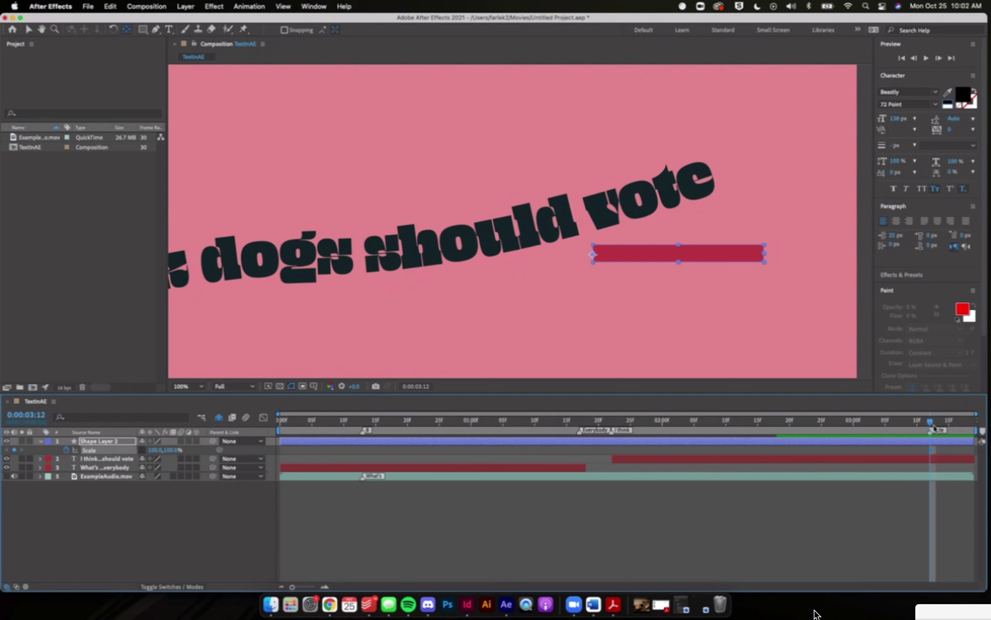
Step: Set the red bar's horizontal scale to 0% at 0:00:03:01, keeping the vertical scale at 100%
left_click_drag(930, 424, 876, 426)
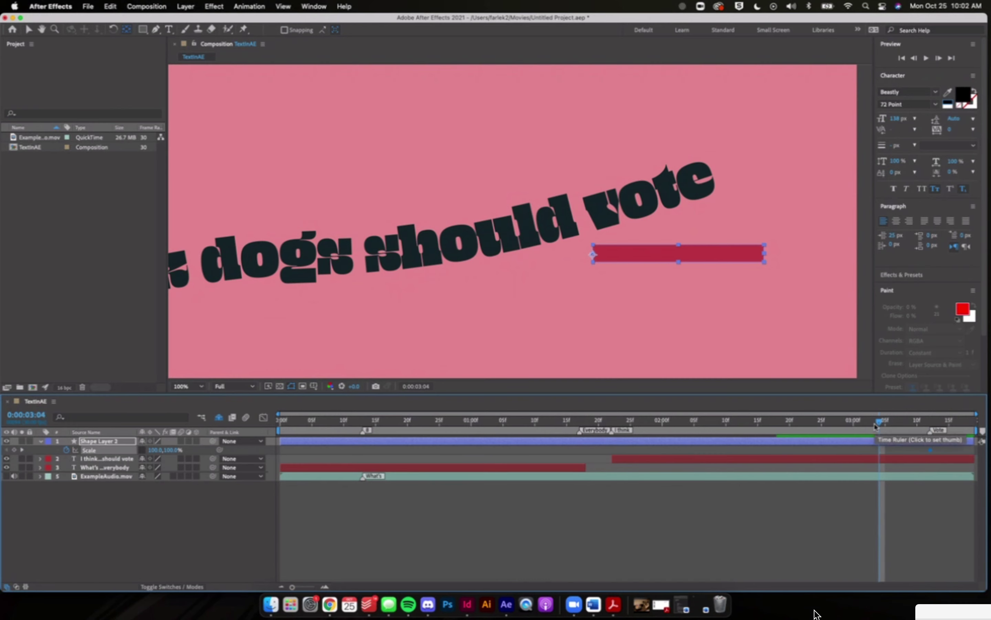
mouse_move(881, 422)
left_mouse_down()
mouse_move(931, 421)
mouse_move(862, 421)
left_mouse_up()
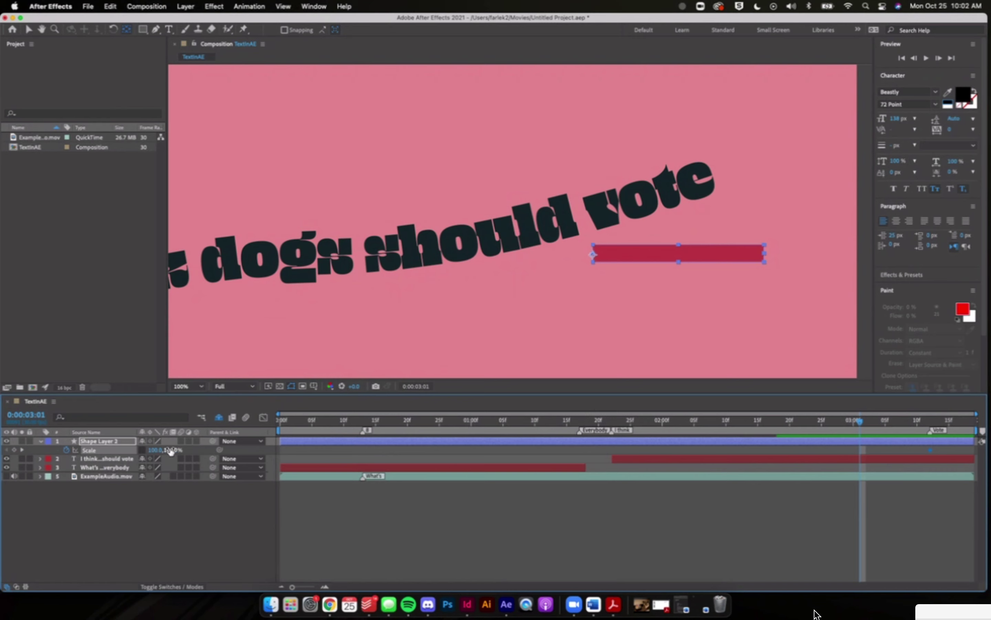
left_click_drag(171, 451, 105, 454)
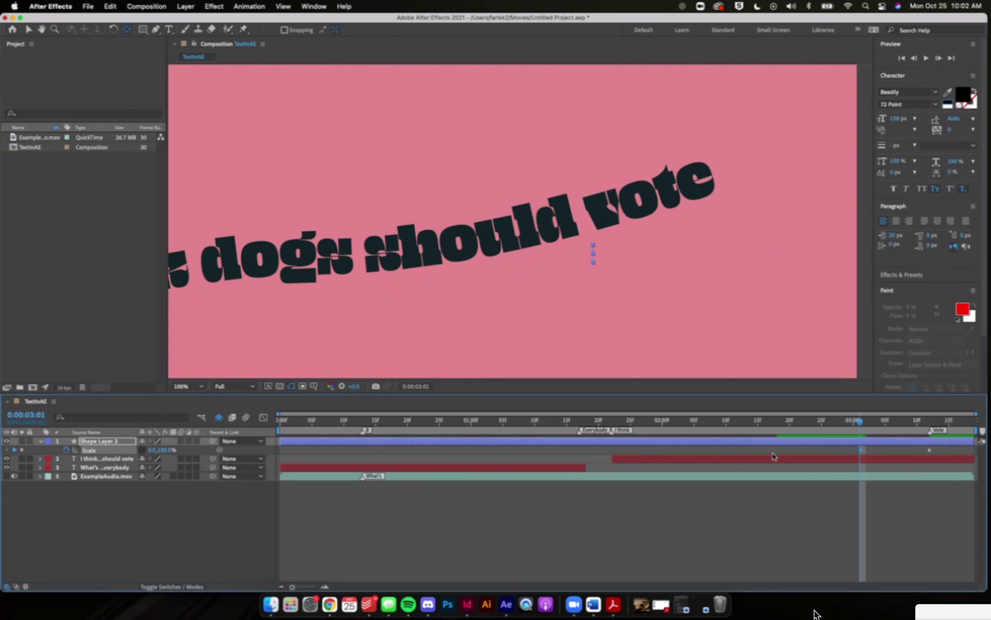
Step: Preview the red bar's growth and shift its 100% Scale keyframe earlier to 0:00:03:08
key("space")
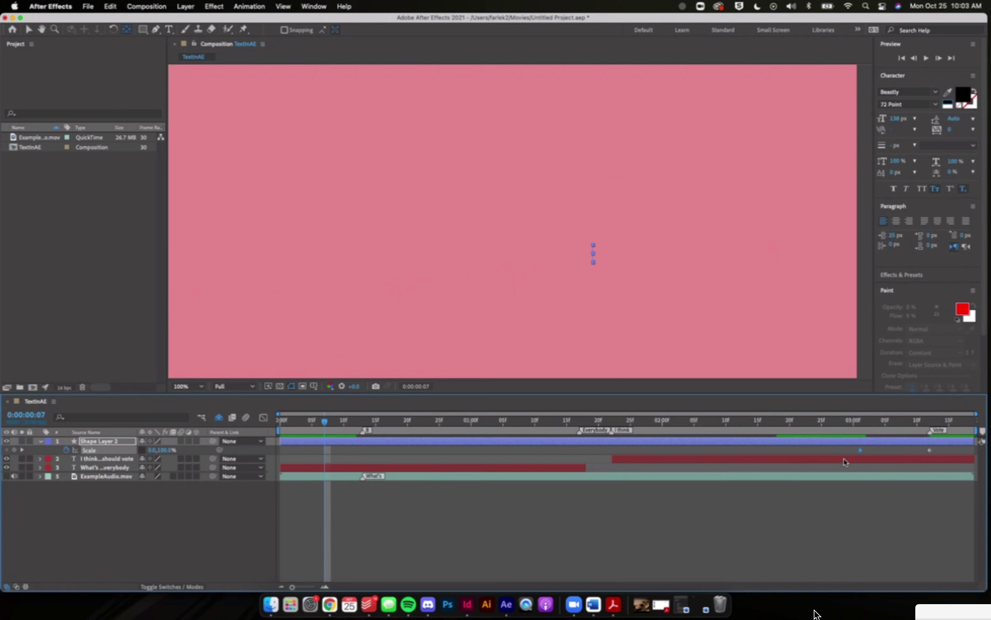
left_click(860, 426)
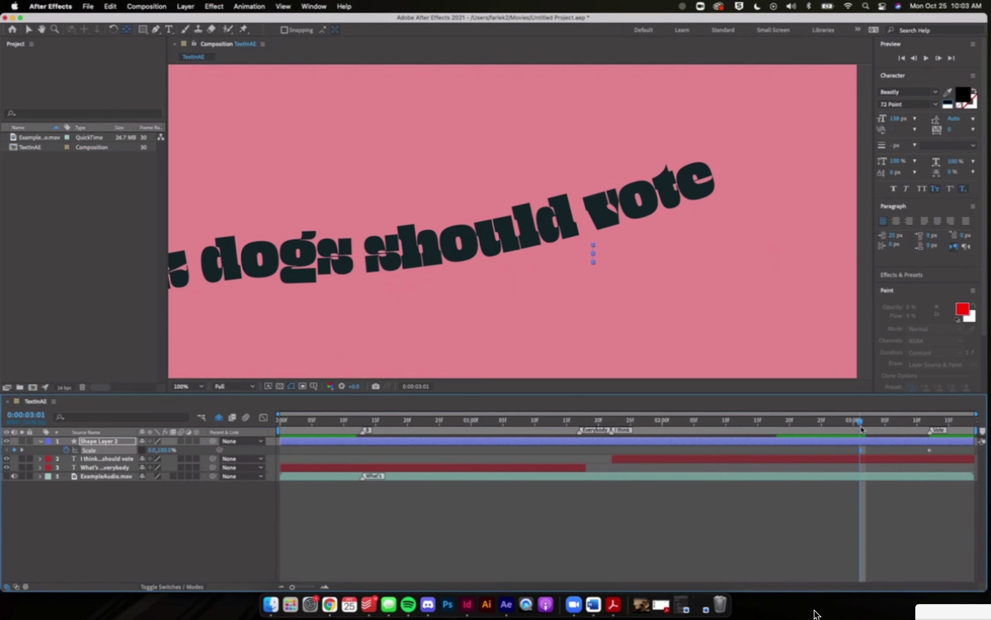
left_click_drag(862, 429, 913, 452)
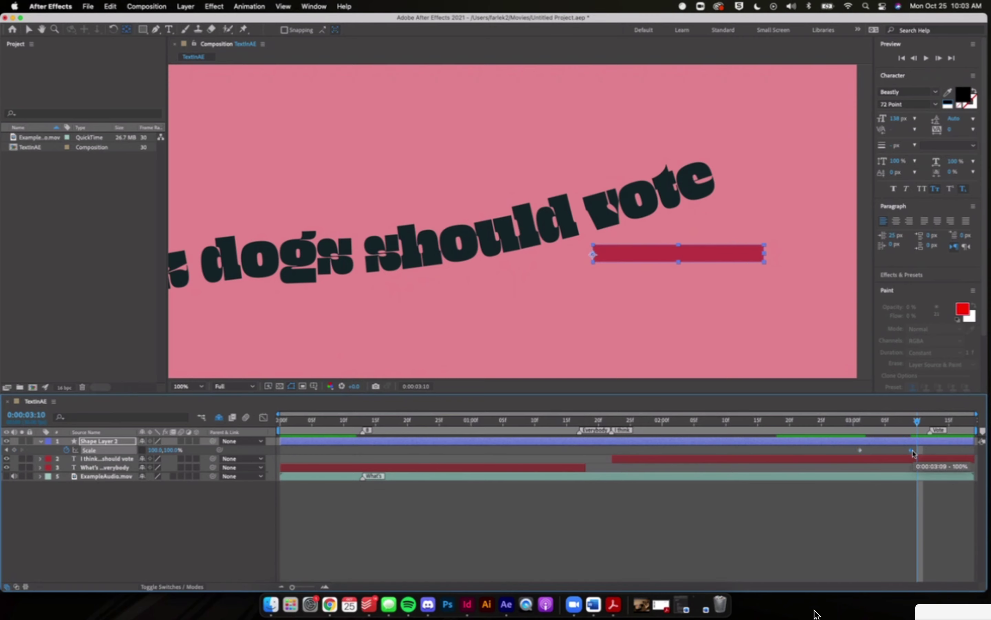
left_click(852, 422)
key("space")
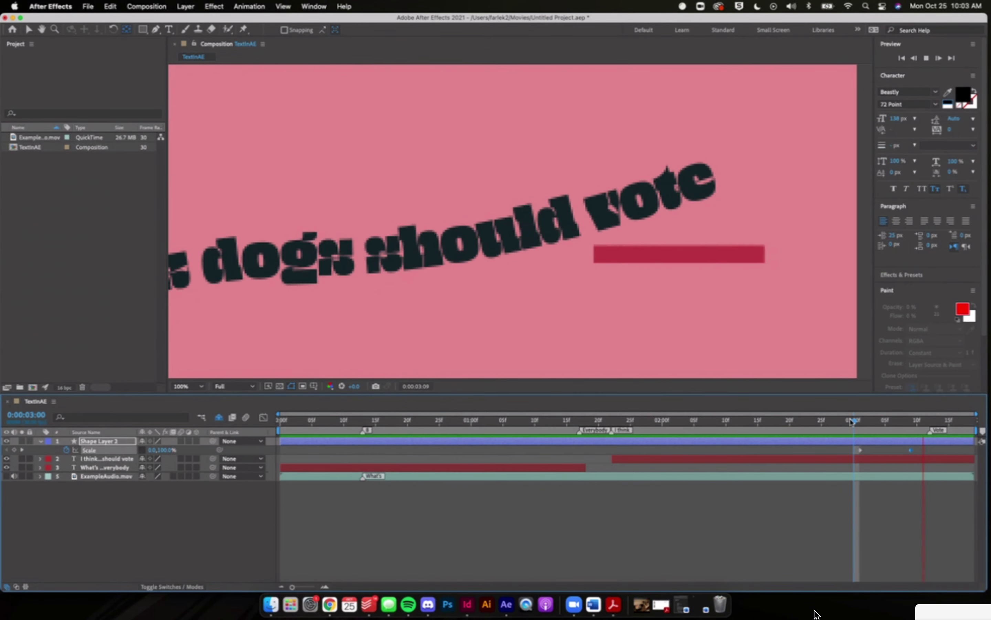
key("space")
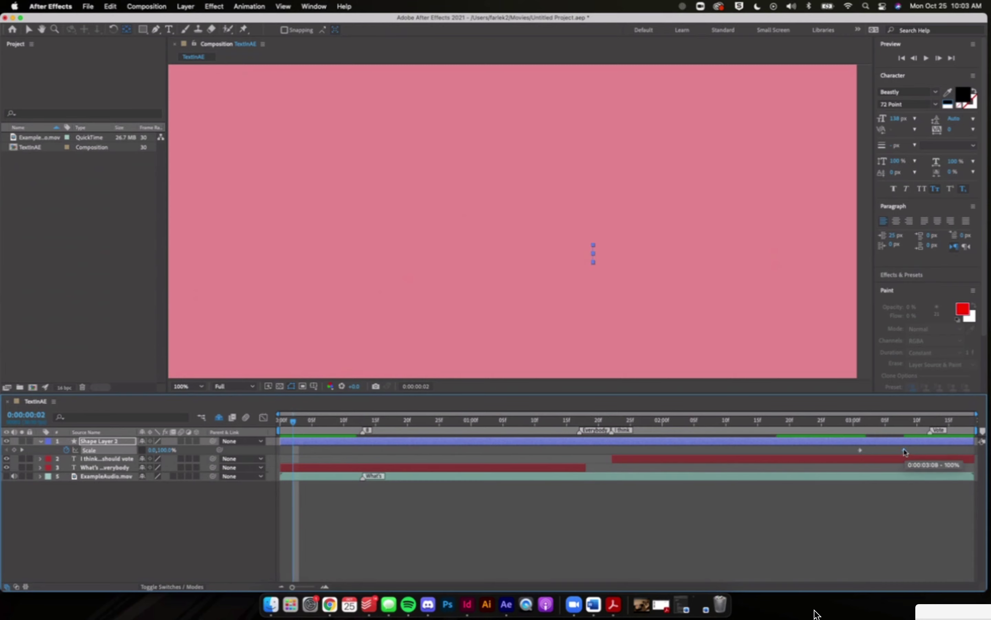
Step: At 0:00:03:08, show the bar layer's Rotation property and nudge the bar slightly up toward the word "vote"
left_click_drag(860, 421, 905, 422)
key("s")
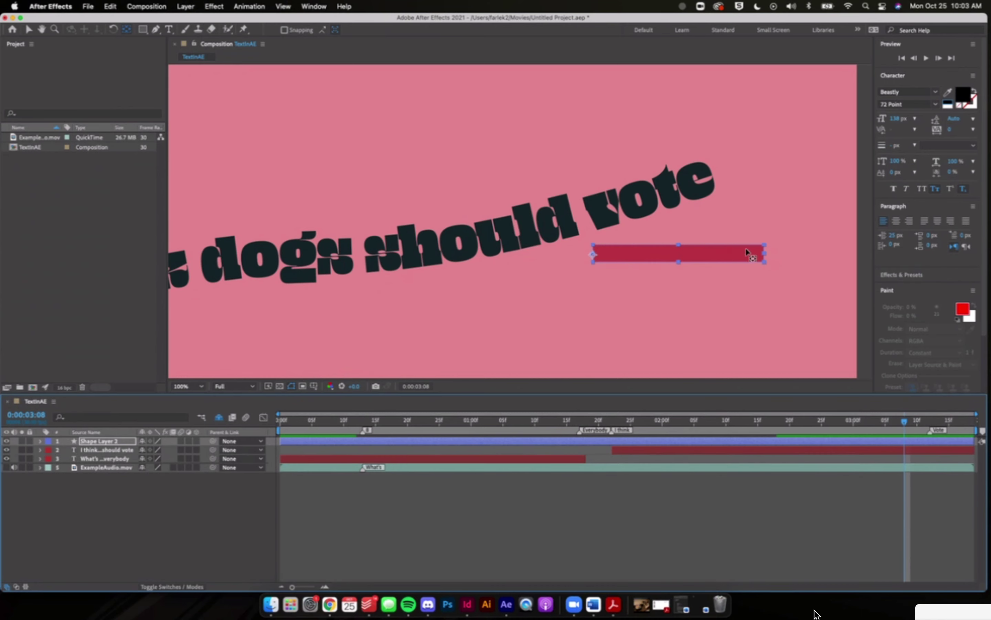
key("r")
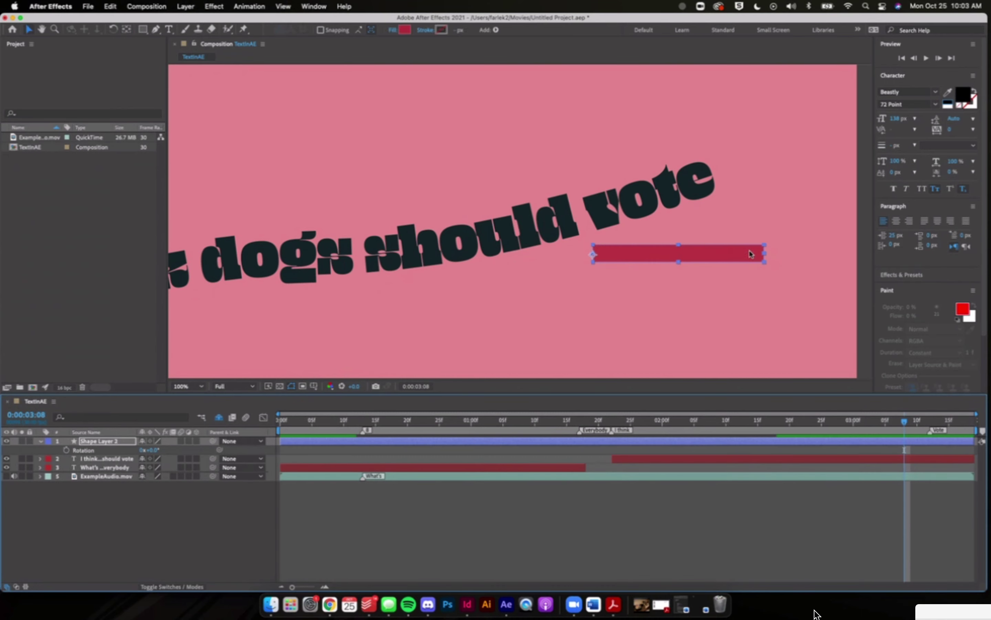
key("v")
left_click_drag(749, 250, 748, 247)
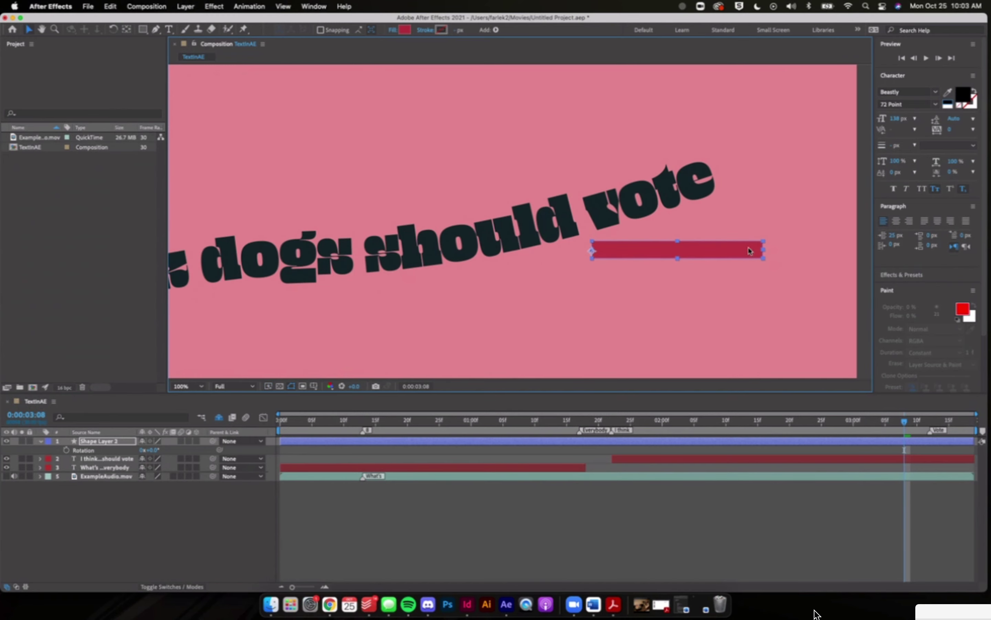
Step: Rotate the red bar counterclockwise by about 16° to follow the slant of the word "vote"
left_click(154, 449)
left_click_drag(154, 450, 145, 449)
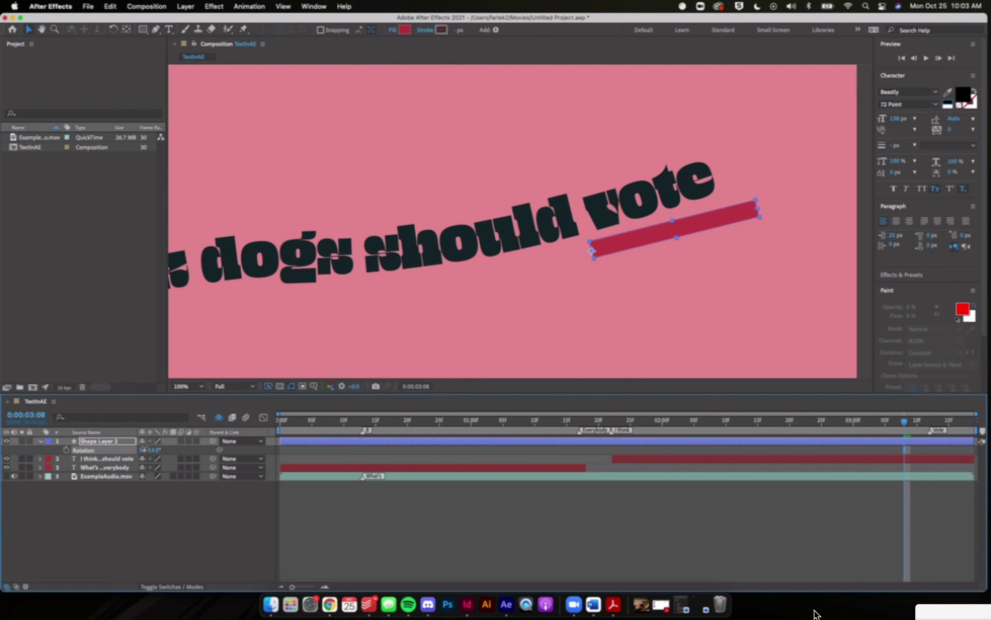
left_click(146, 450)
key("Up")
key("Up")
key("Up")
key("Up")
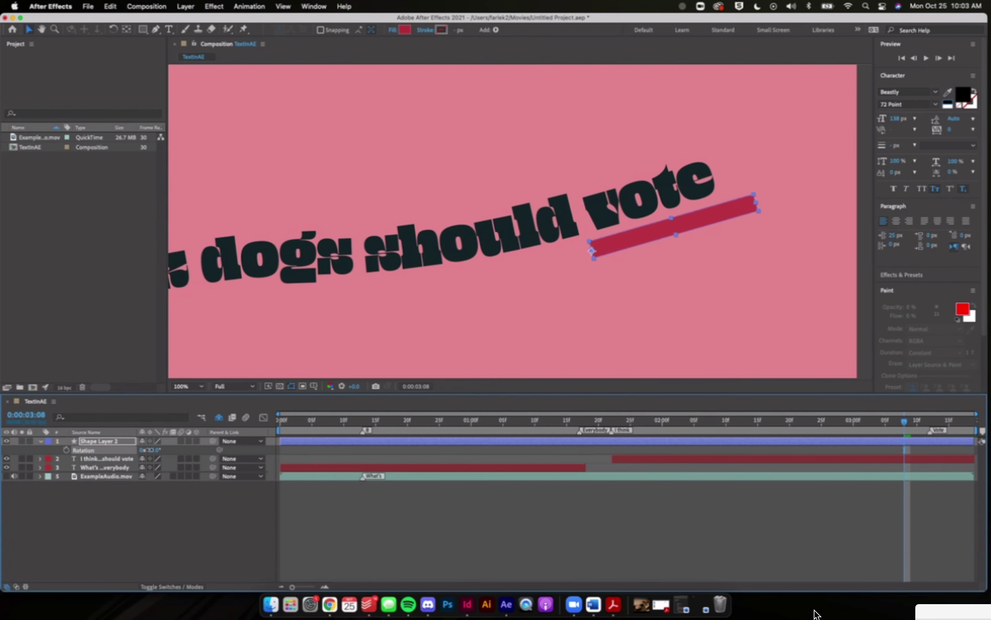
Step: Nudge the rotated red bar slightly right and up so it sits closer beneath the word "vote"
key("Down")
key("Down")
left_click_drag(716, 223, 722, 222)
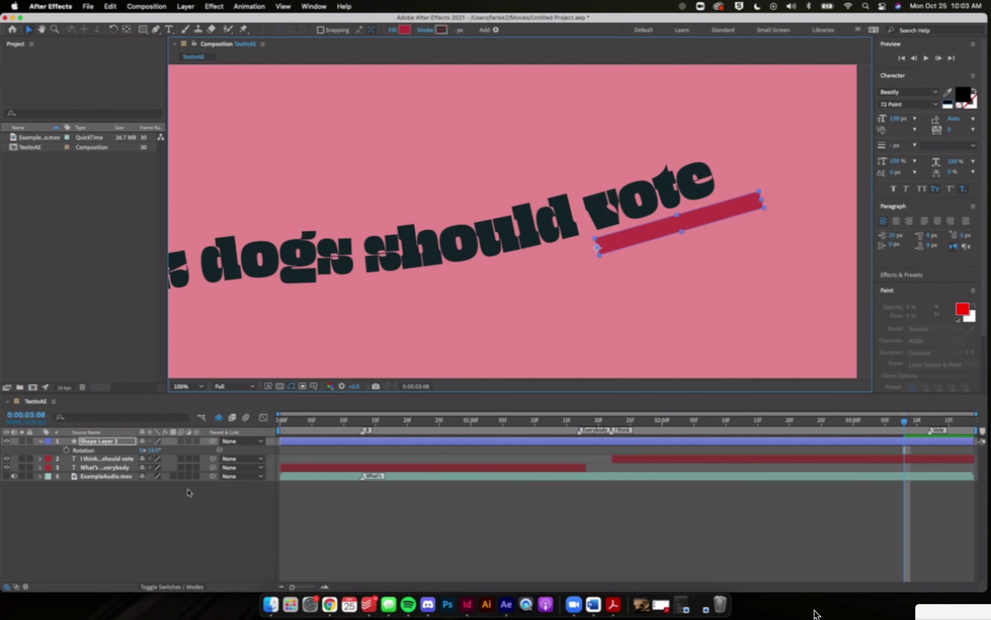
Step: Show the red bar's Scale property, preview its growth, and shift the bar slightly down and left under "vote"
key("s")
left_click_drag(904, 422, 842, 428)
key("space")
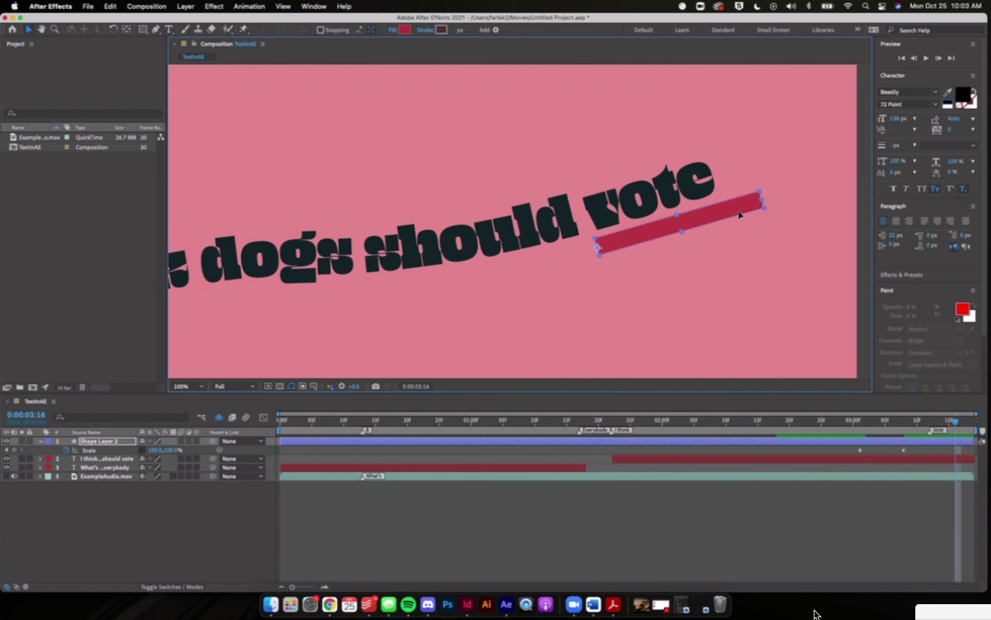
left_click_drag(742, 215, 739, 216)
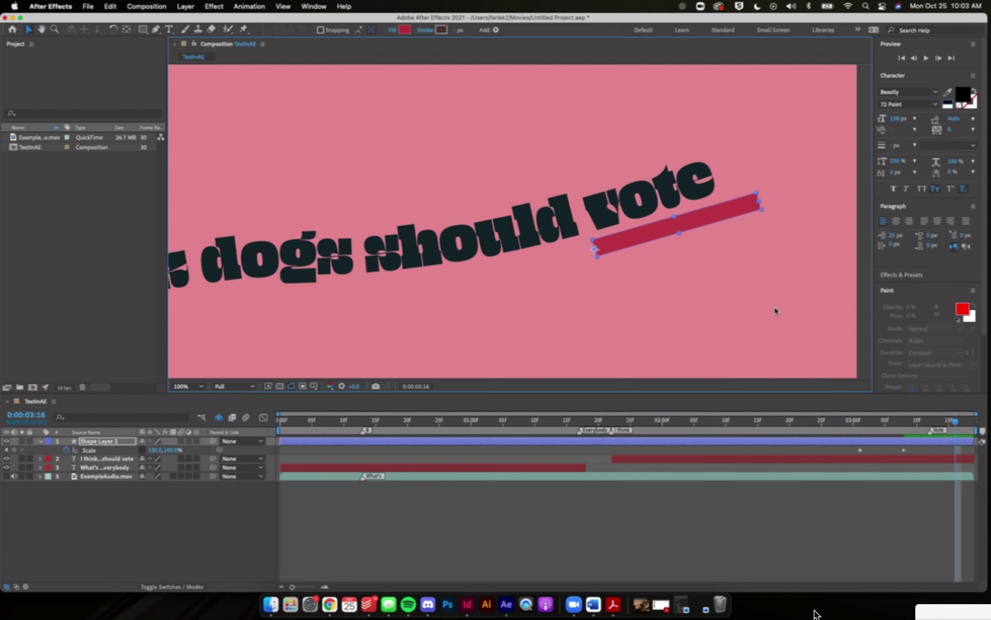
Step: Apply Easy Ease to both of the red bar's Scale keyframes and scrub through the eased growth
mouse_move(894, 424)
left_mouse_down()
mouse_move(856, 427)
mouse_move(905, 427)
left_mouse_up()
left_click(861, 450)
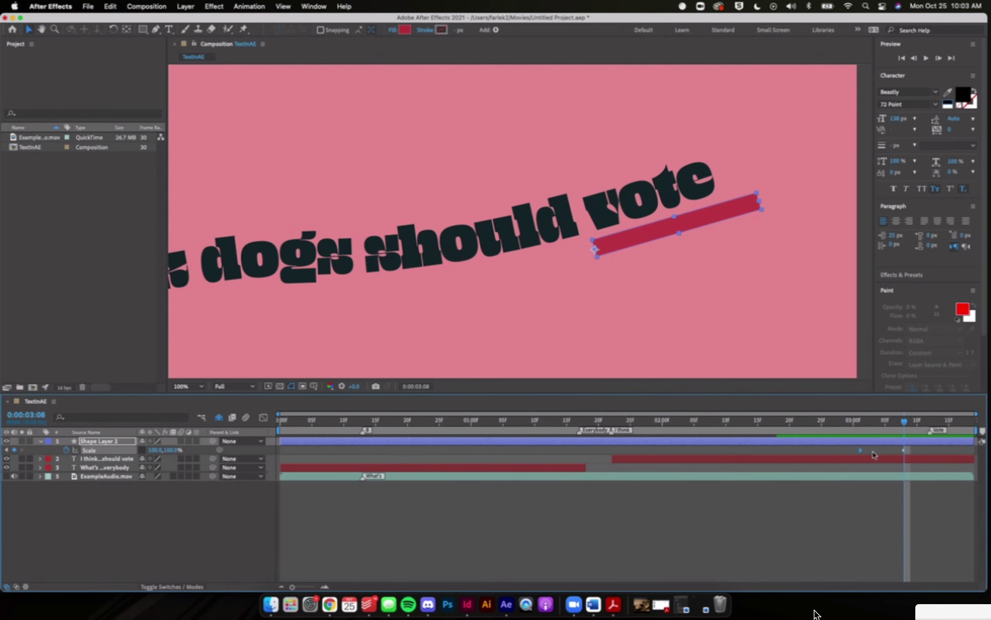
mouse_move(904, 453)
key("F9")
mouse_move(874, 429)
left_mouse_down()
mouse_move(860, 429)
mouse_move(904, 429)
mouse_move(865, 429)
mouse_move(892, 429)
left_mouse_up()
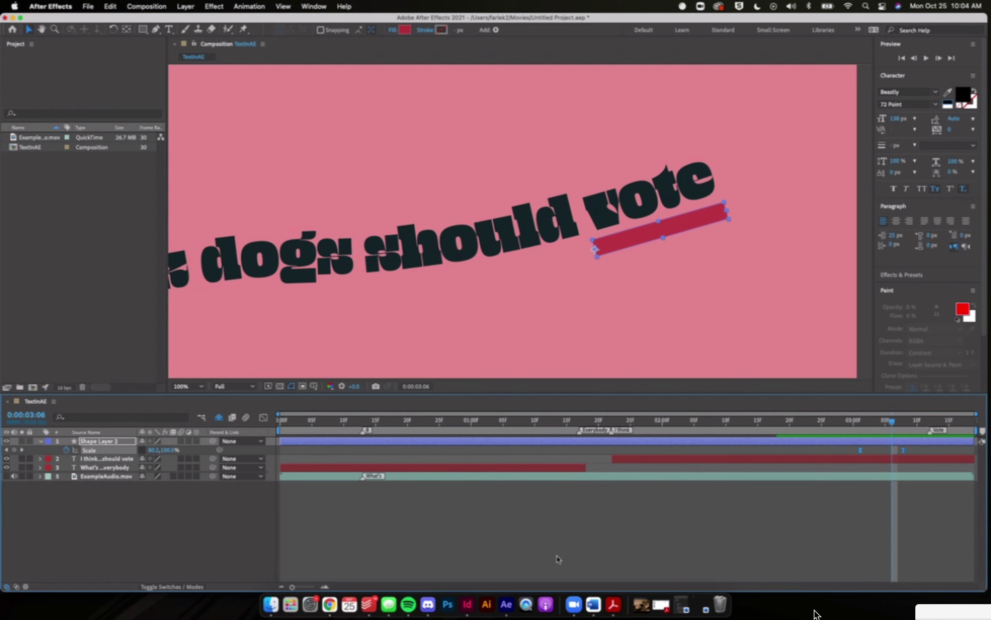
Step: Fit the whole composition in the viewer and preview the full text animation from the start with nothing selected
key("space")
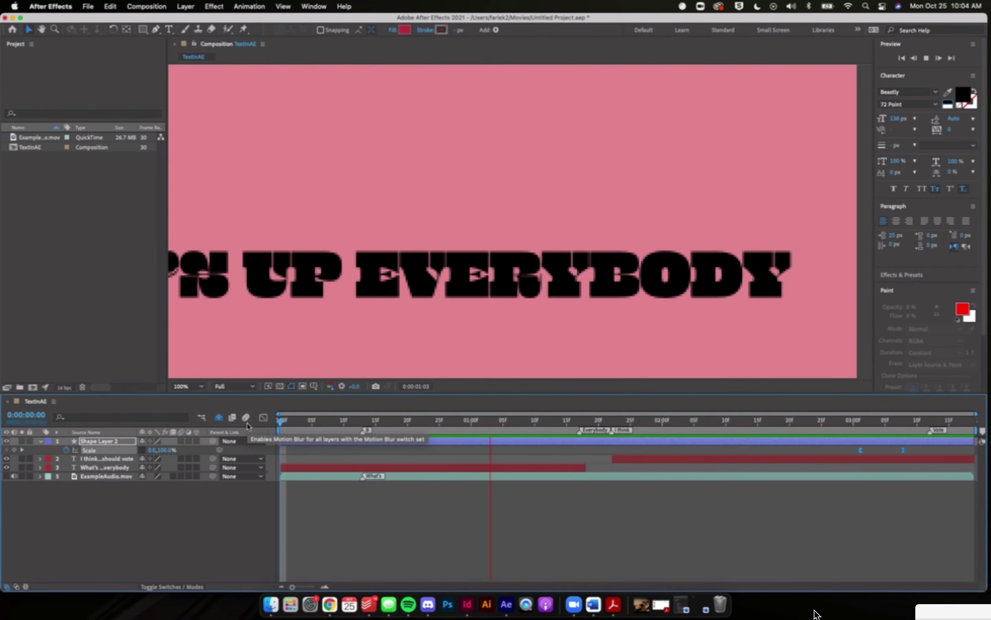
key("space")
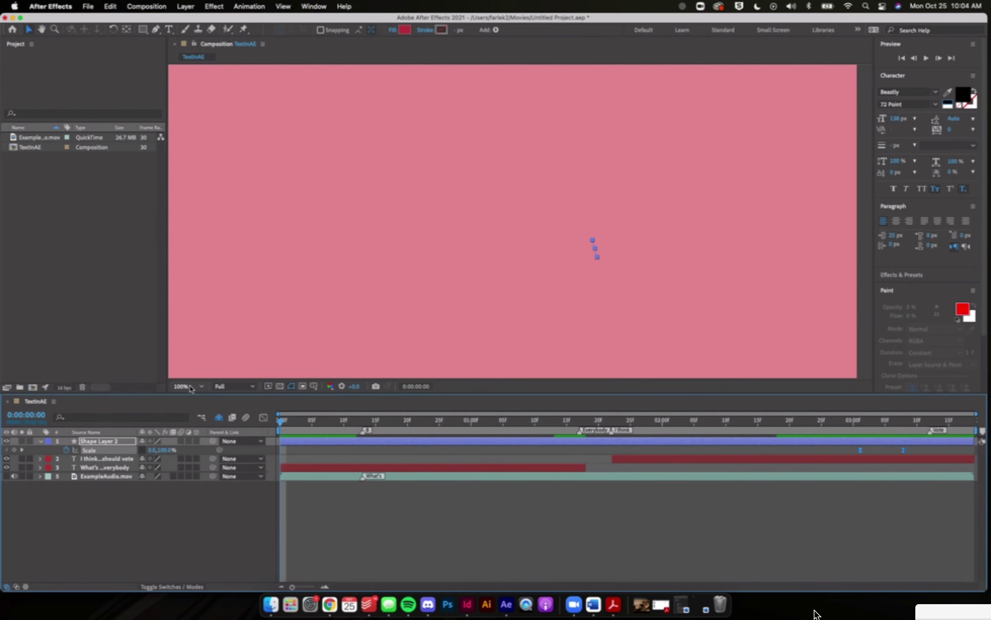
left_click(190, 386)
left_click(197, 398)
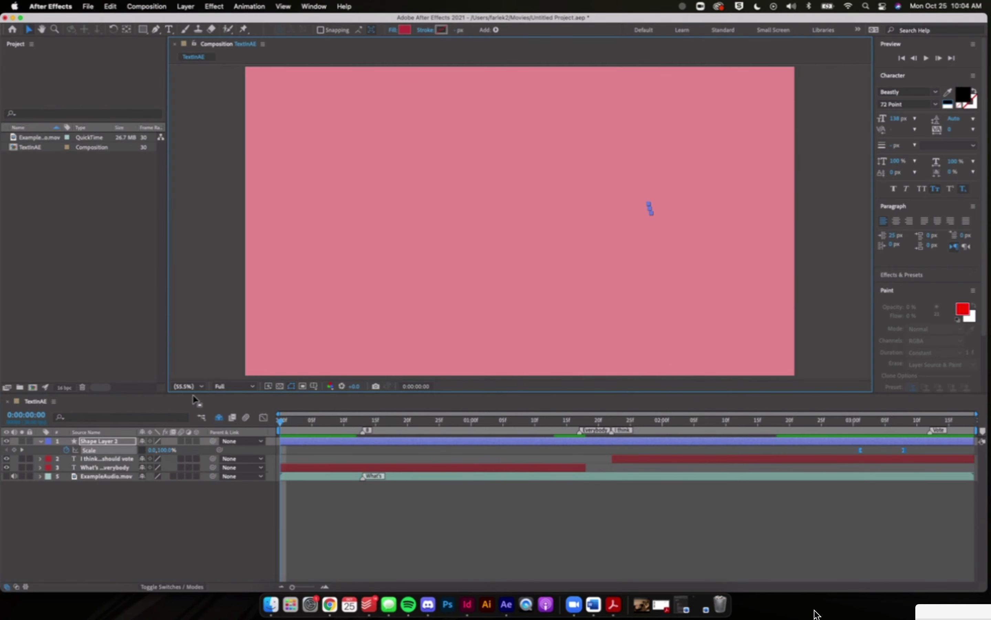
left_click(380, 540)
key("space")
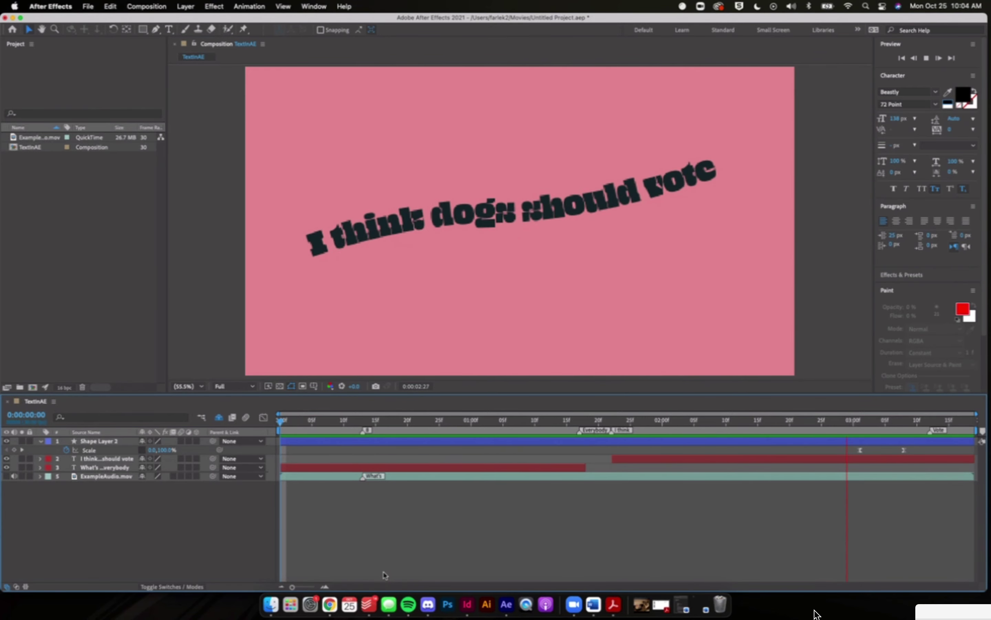
key("space")
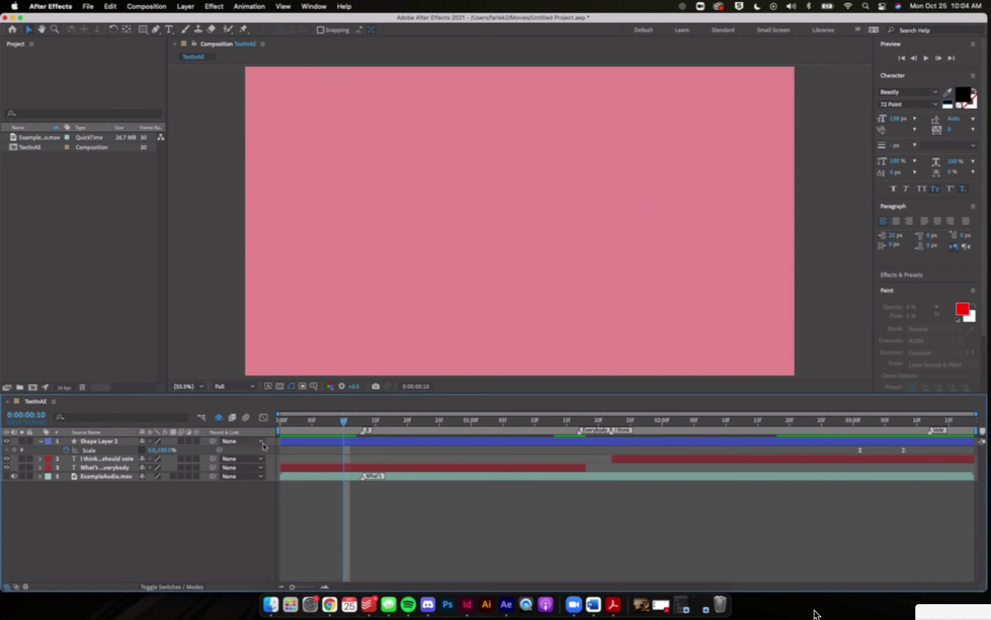
Step: Collapse the red bar layer's properties and save the project
left_click(308, 443)
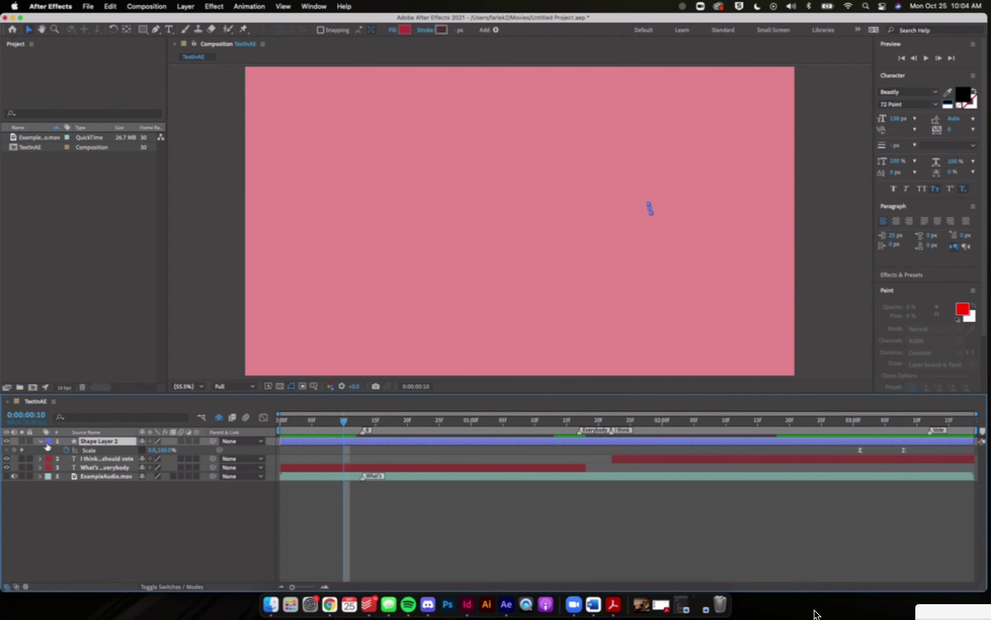
left_click(41, 441)
left_click(88, 5)
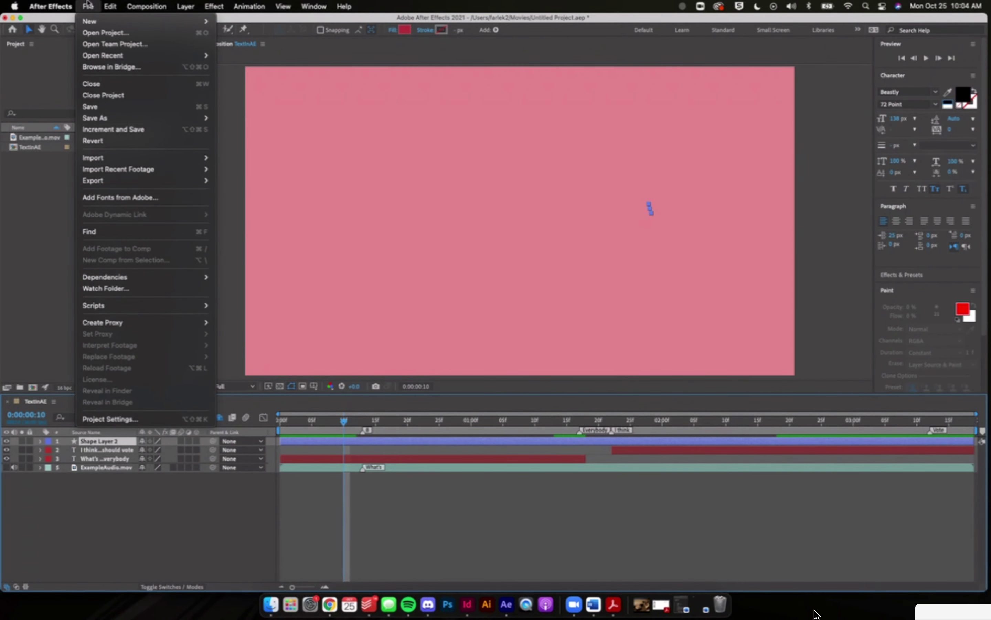
left_click(106, 107)
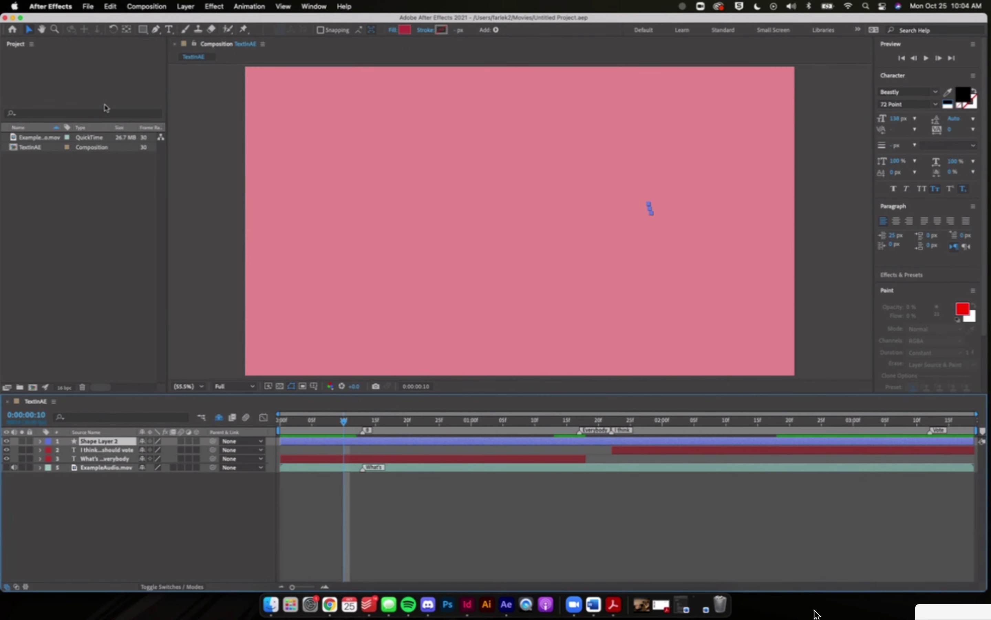
left_click(108, 285)
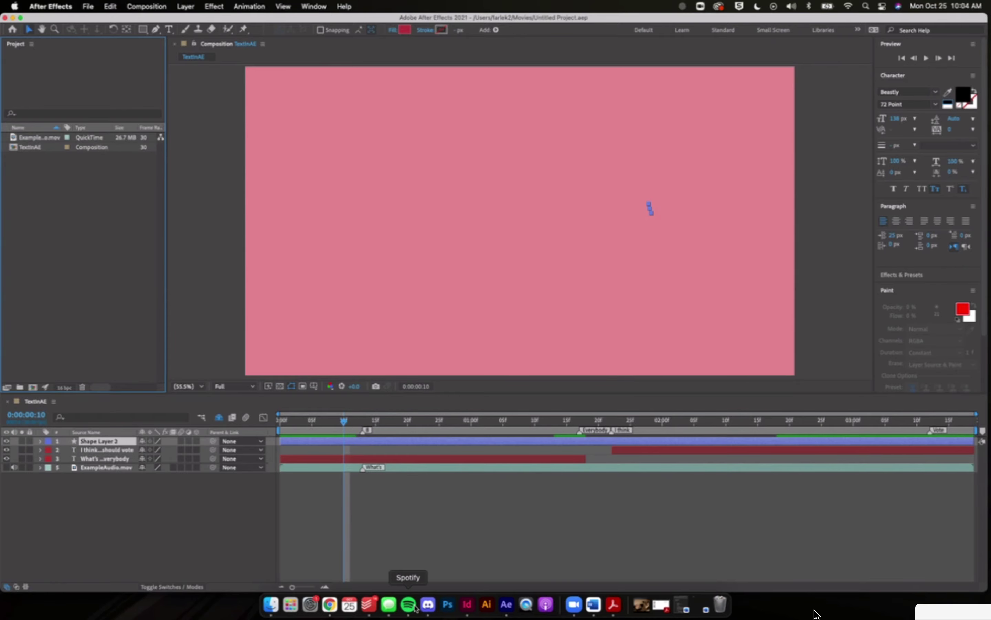
Step: Switch to Discord and check the class-chat channel for new messages
left_click(428, 607)
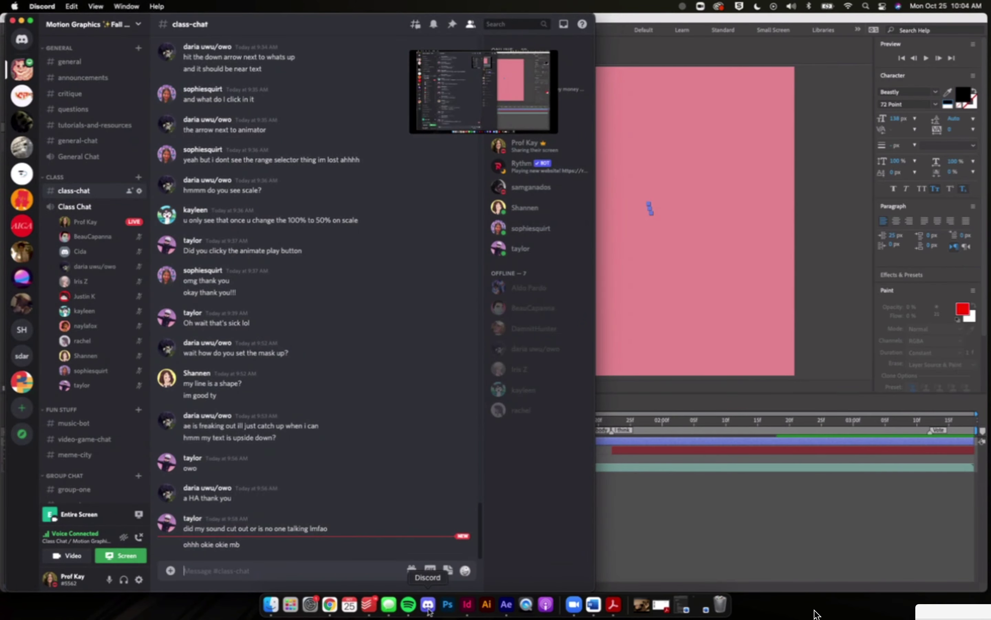
left_click(644, 527)
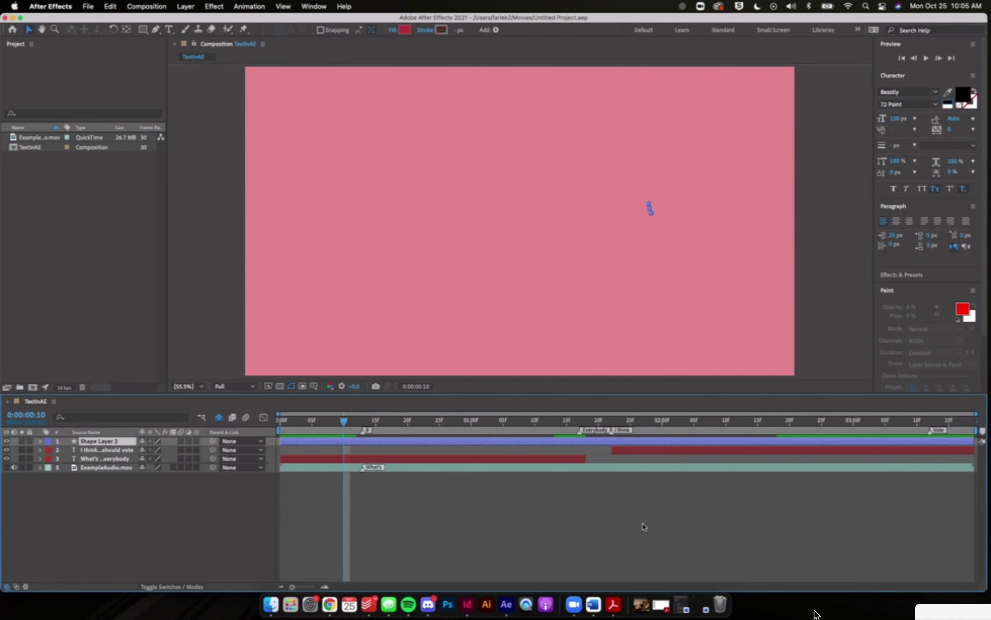
left_click(428, 604)
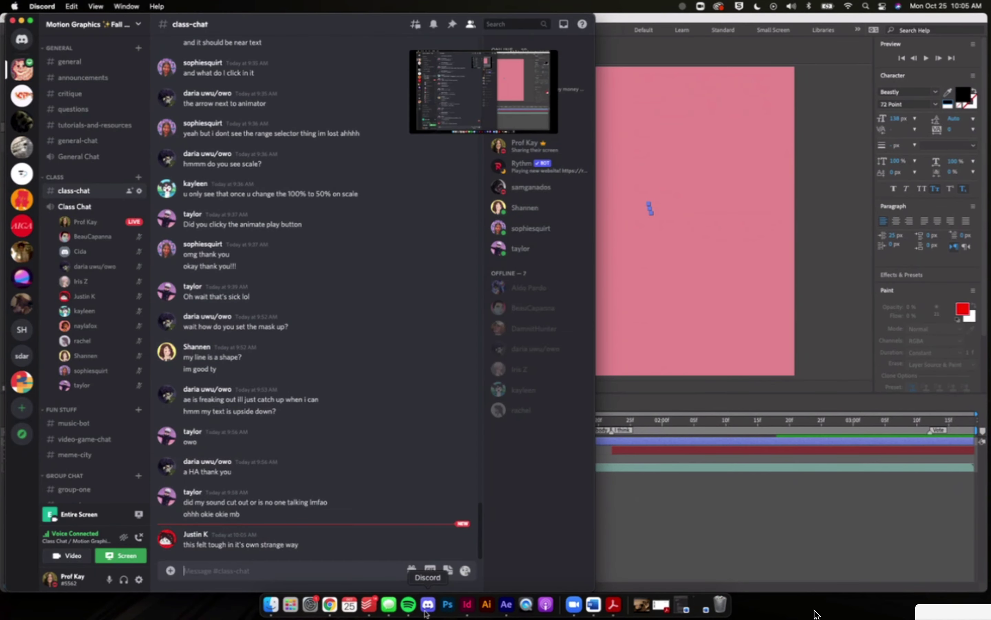